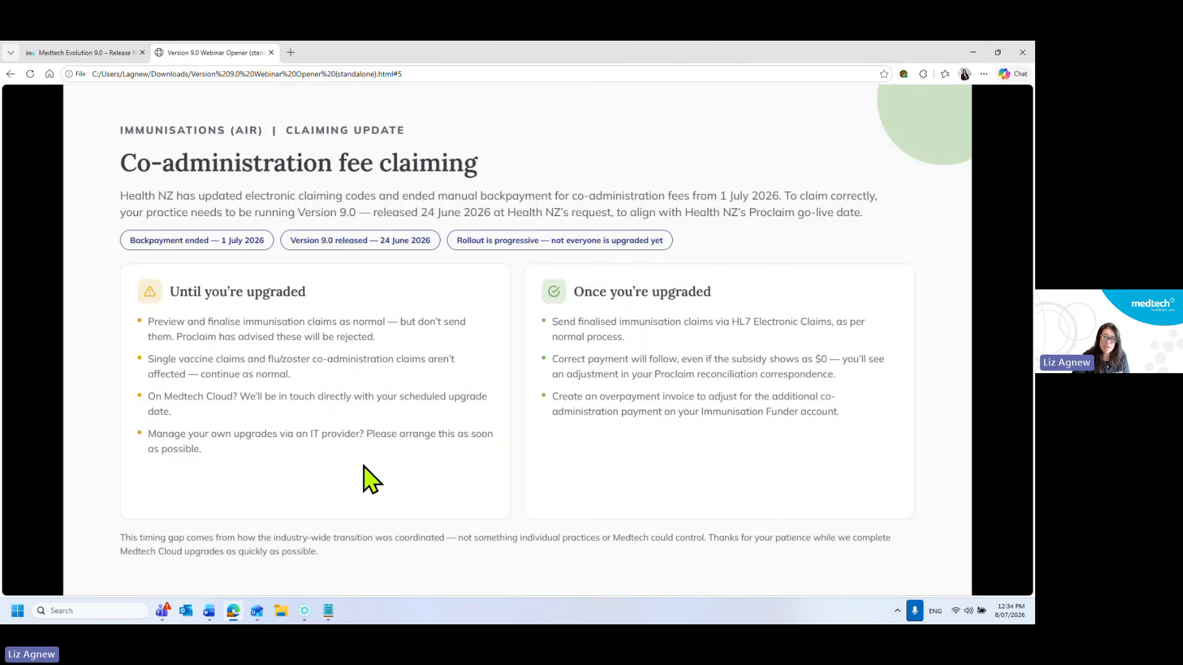
- Advance the webinar presentation through the agenda to the Live demo slide and switch to Medtech Evolution
mouse_move(366, 464)
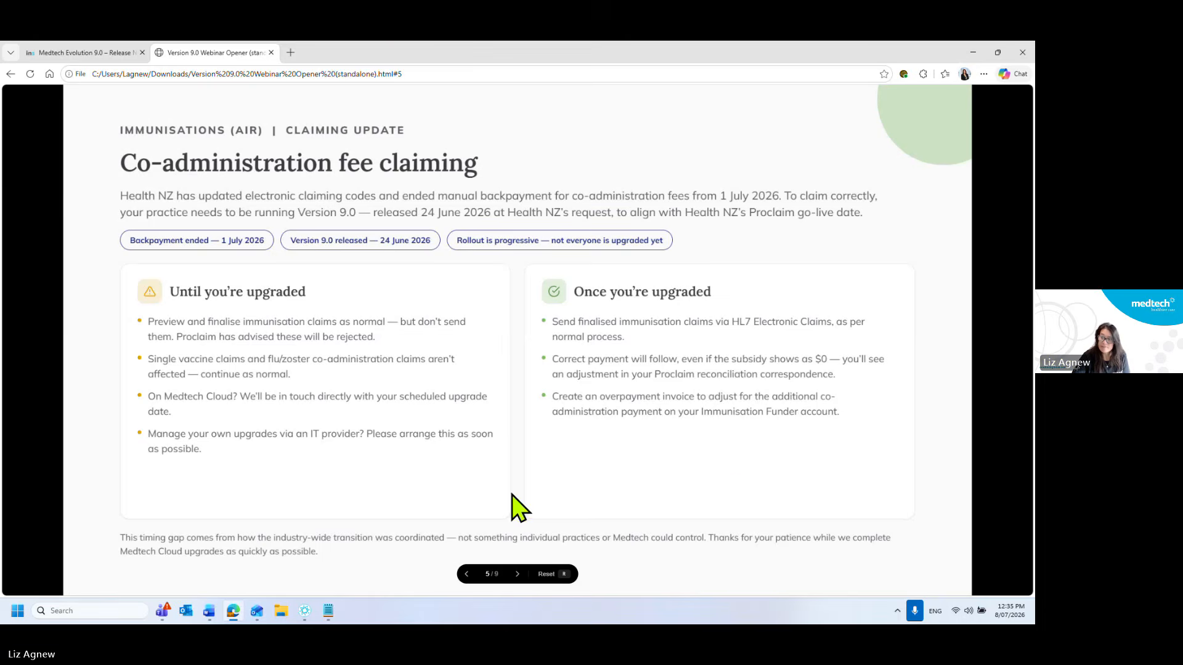
click(517, 574)
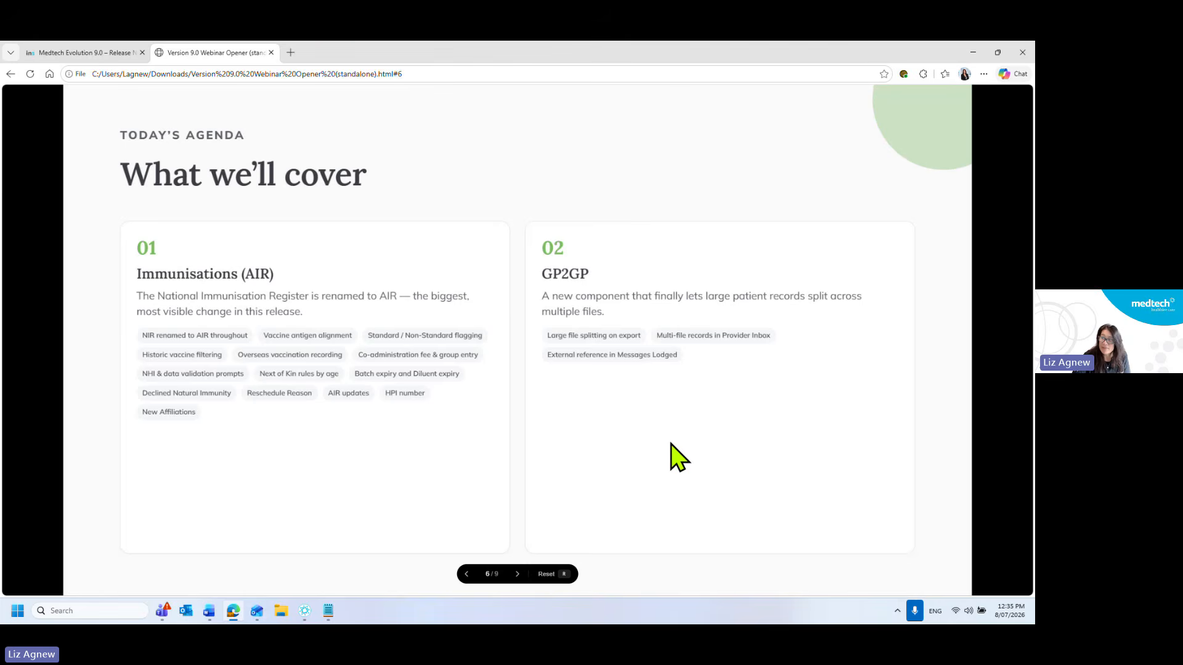
click(515, 575)
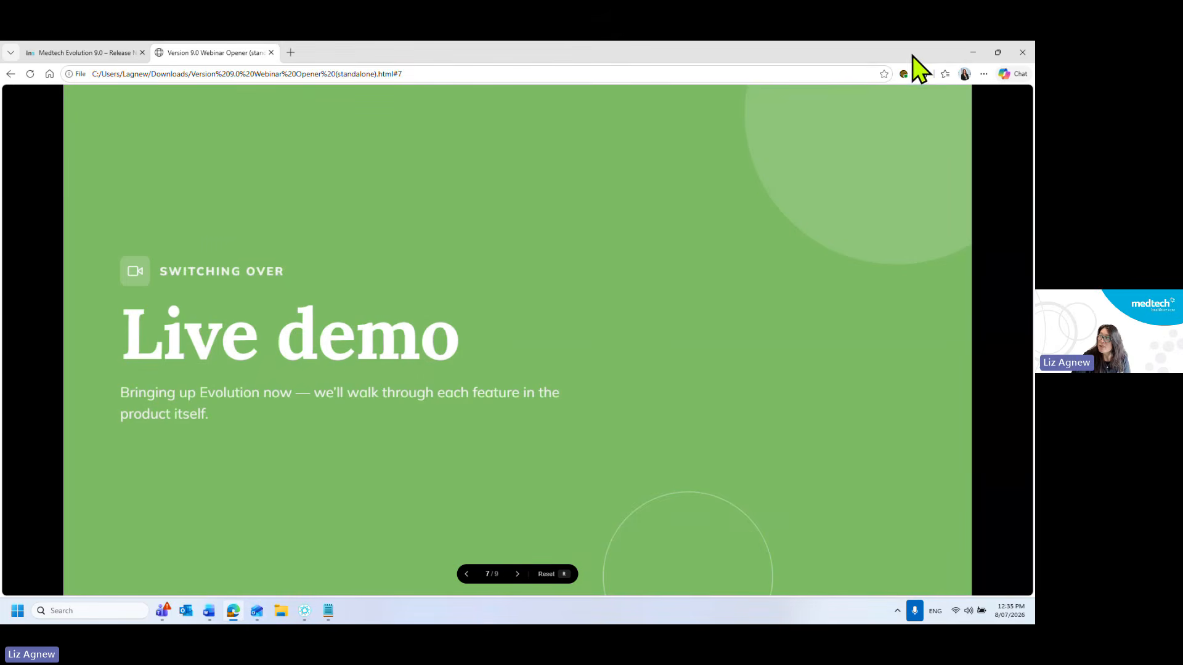
click(968, 54)
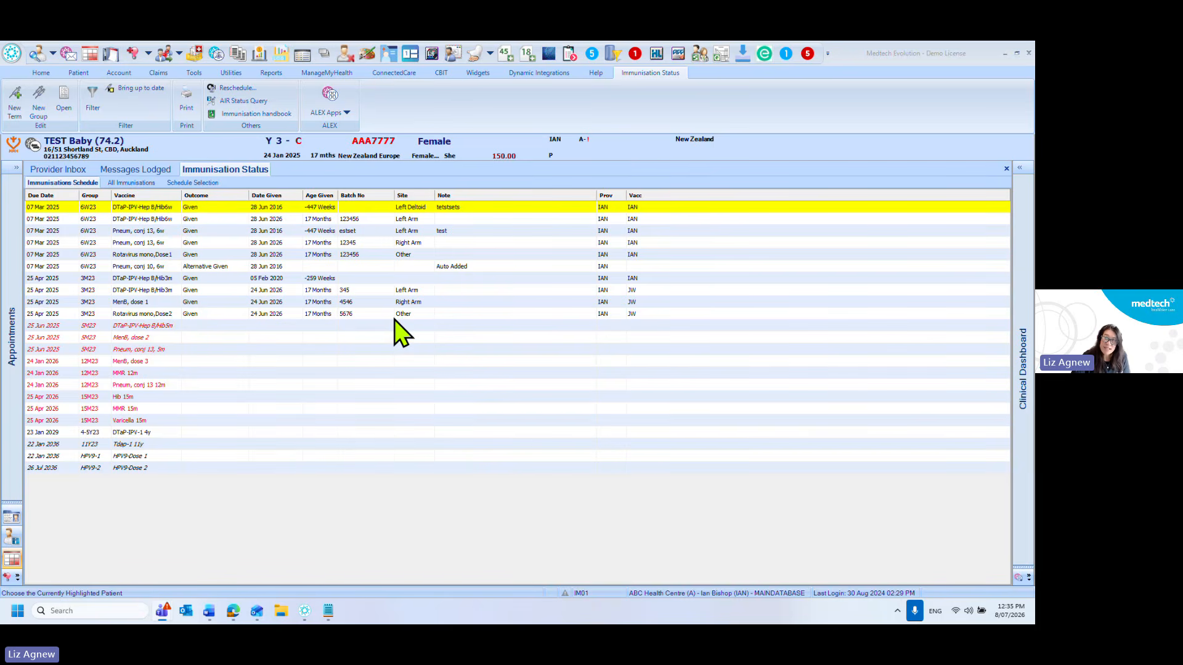
- Examine the AIR naming in the report, utility and patient immunisation commands and in the Provider Inbox folders
click(271, 74)
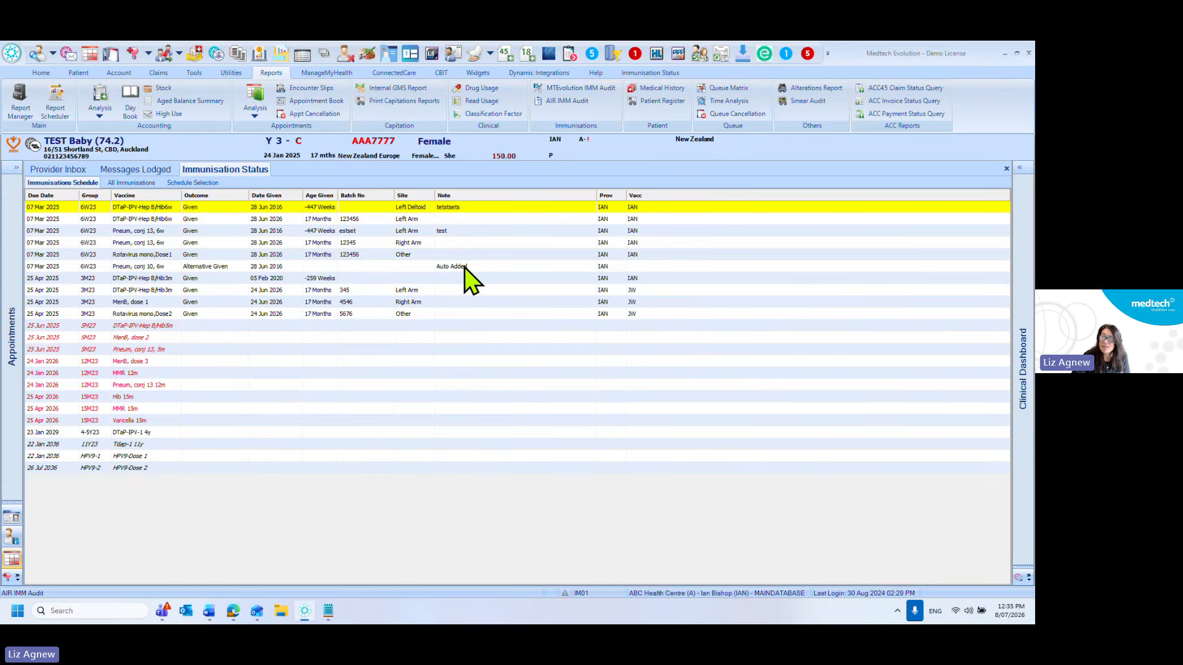
click(242, 77)
click(303, 115)
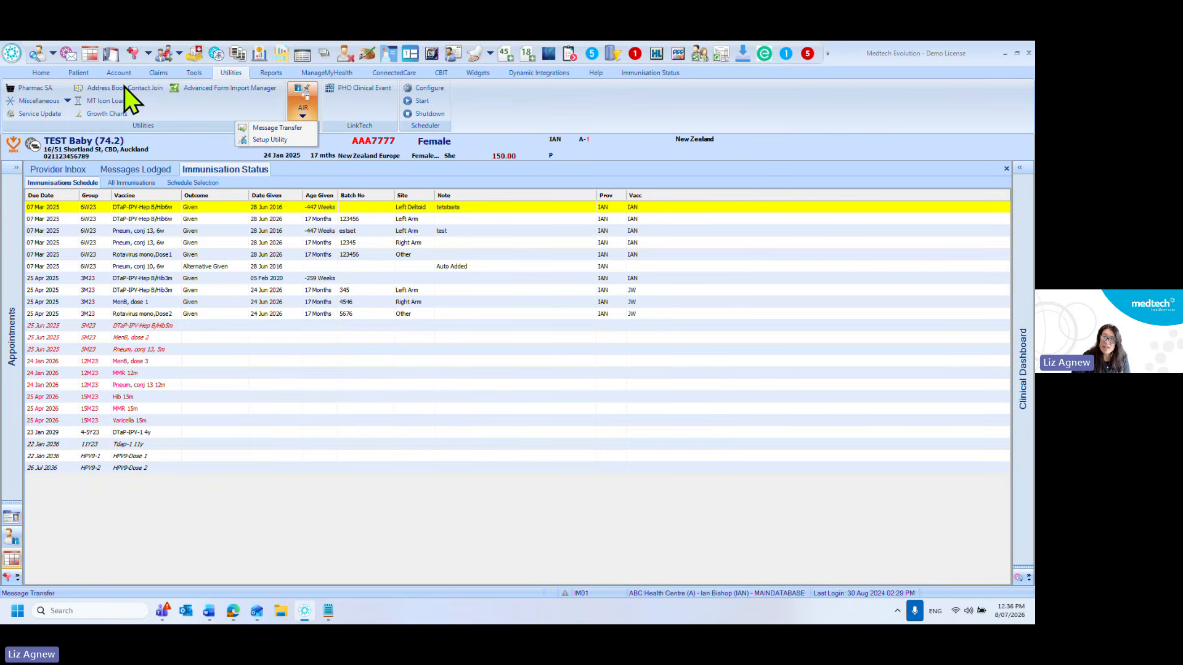
click(84, 75)
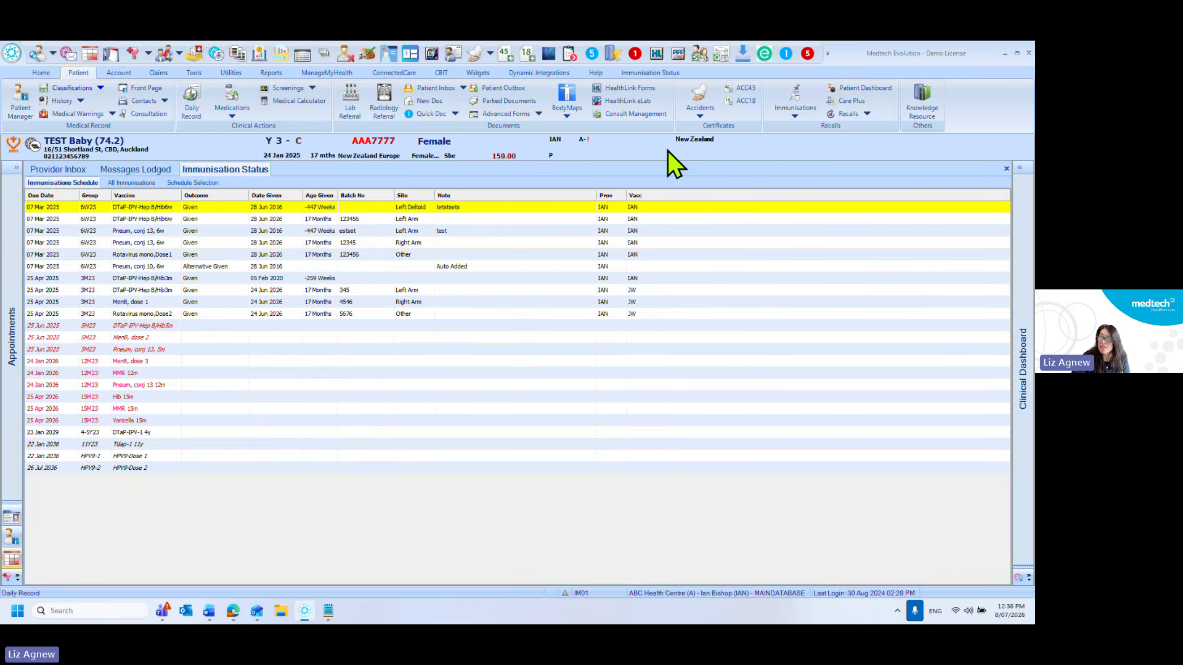
click(786, 111)
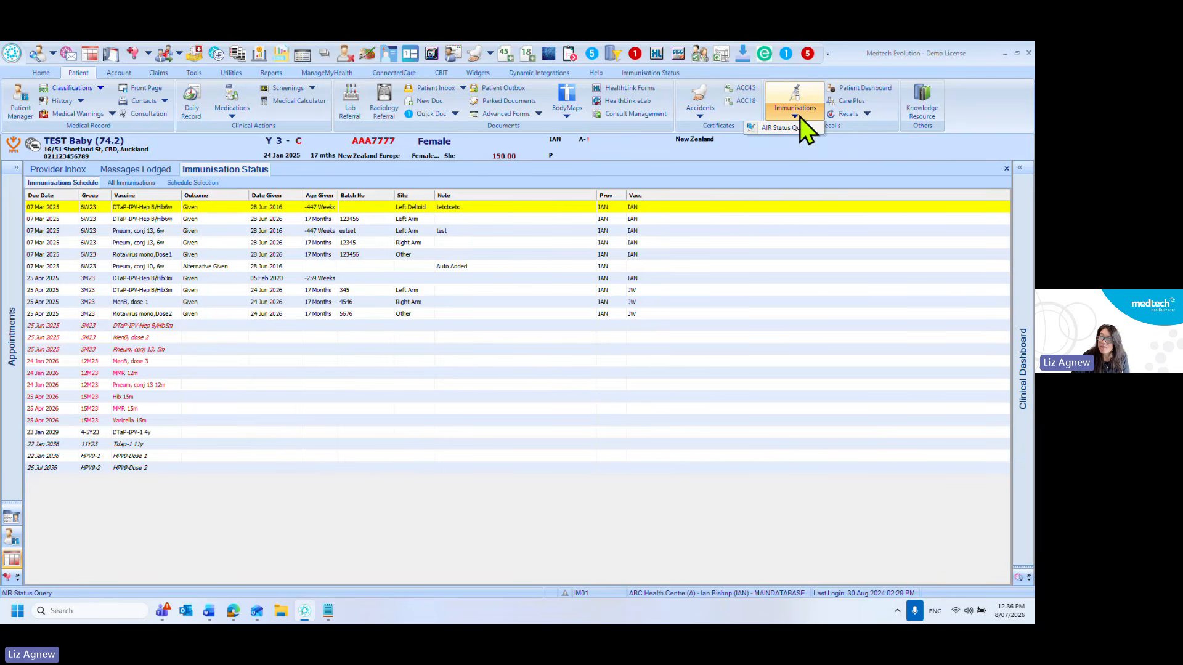
click(667, 74)
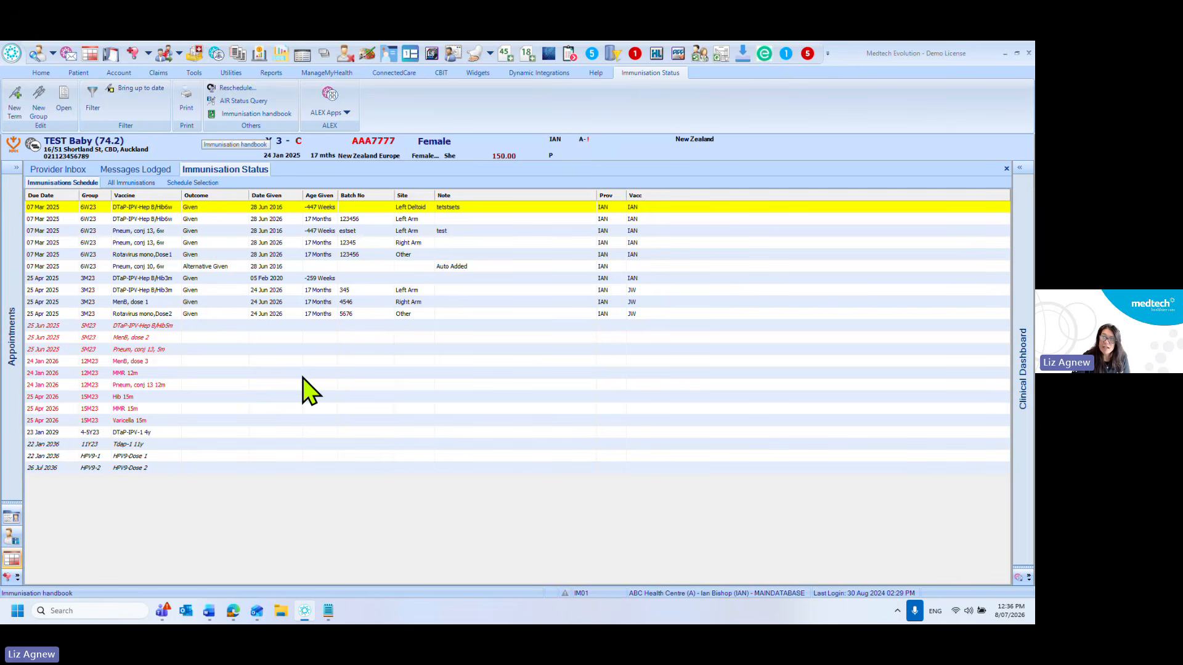
click(68, 172)
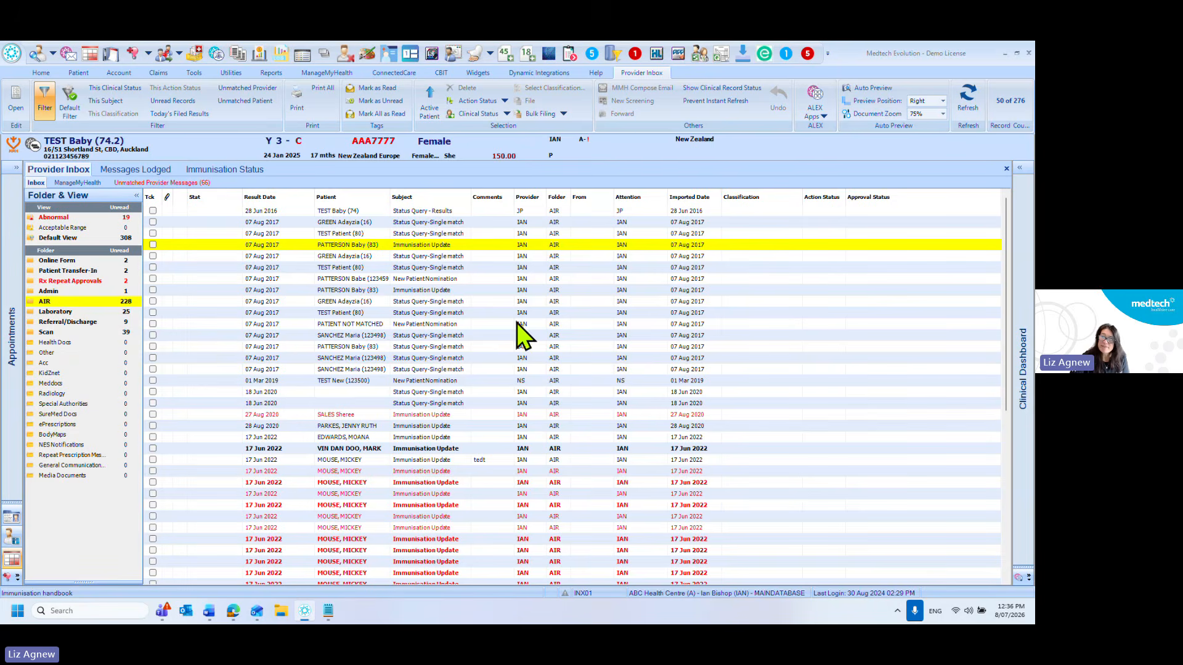
click(251, 172)
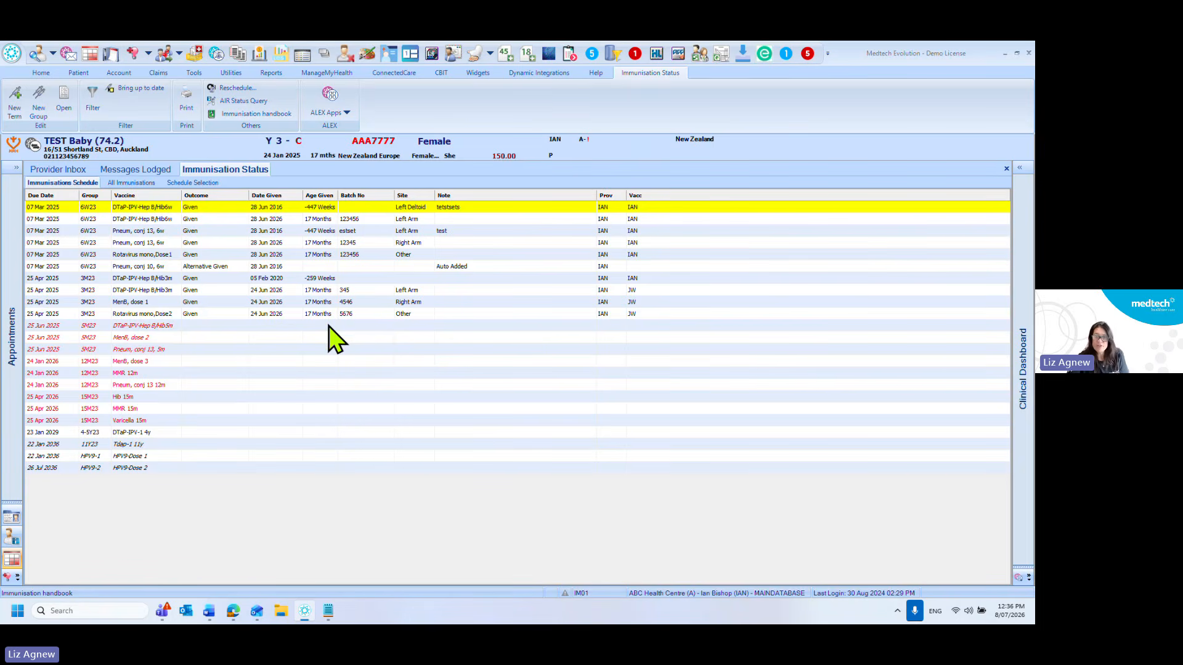
- Open the recall screening vaccine list in the setup options and view the record for Pneum, poly 1st (23PPV1)
click(13, 58)
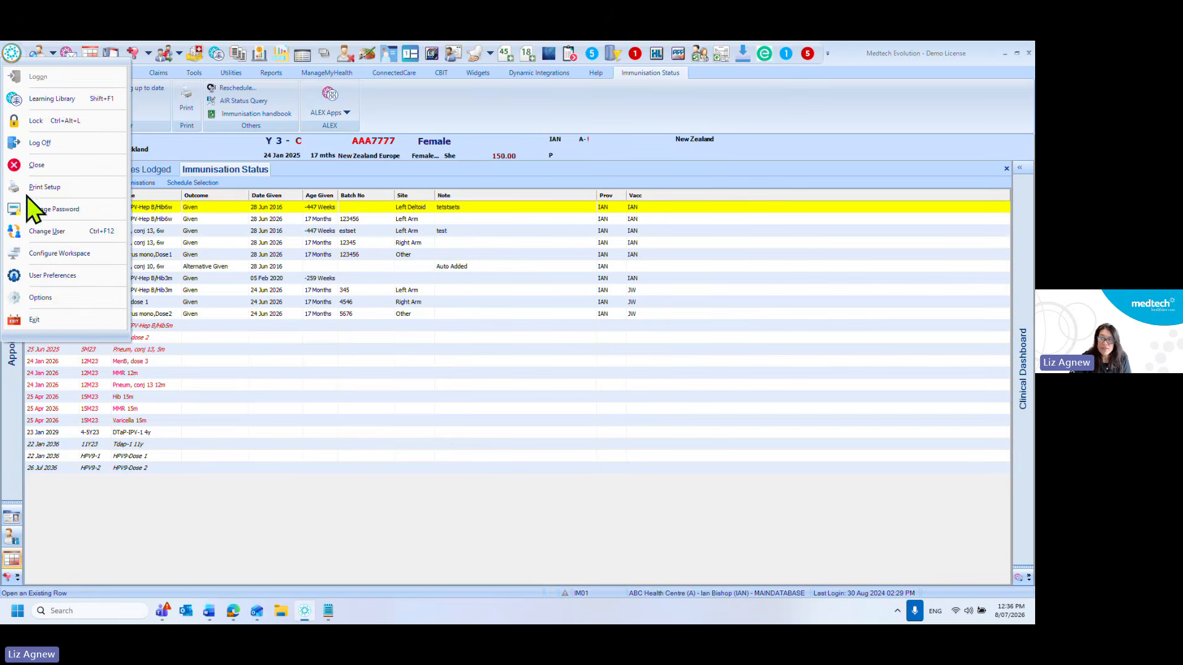
click(97, 299)
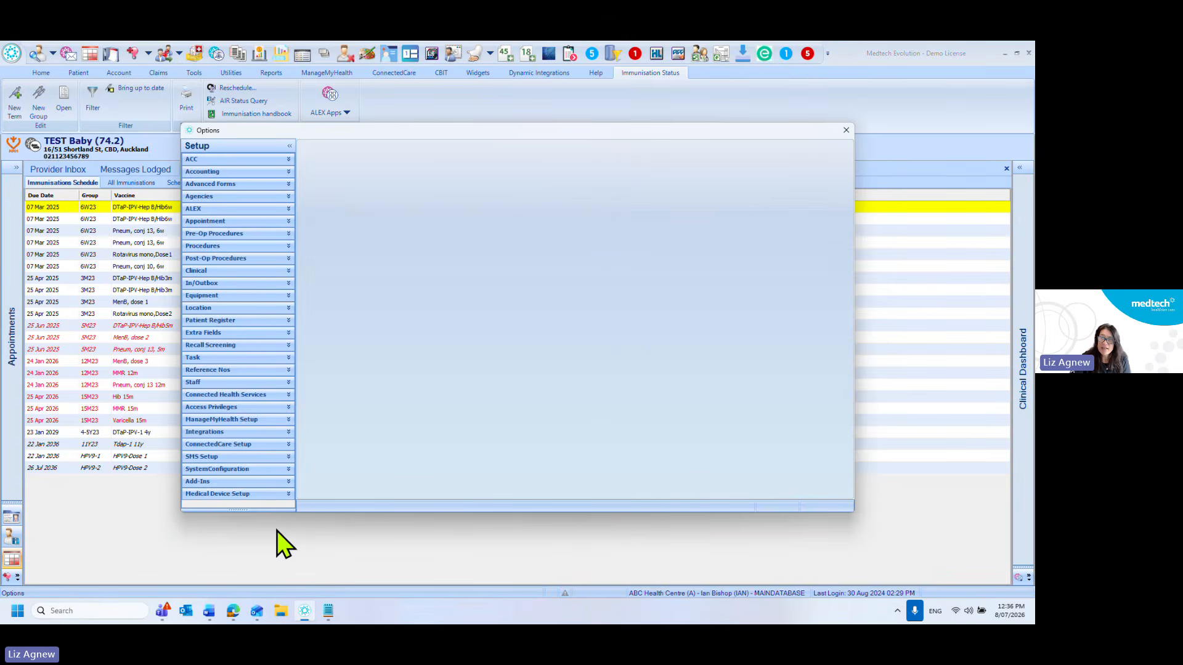
click(265, 345)
click(264, 384)
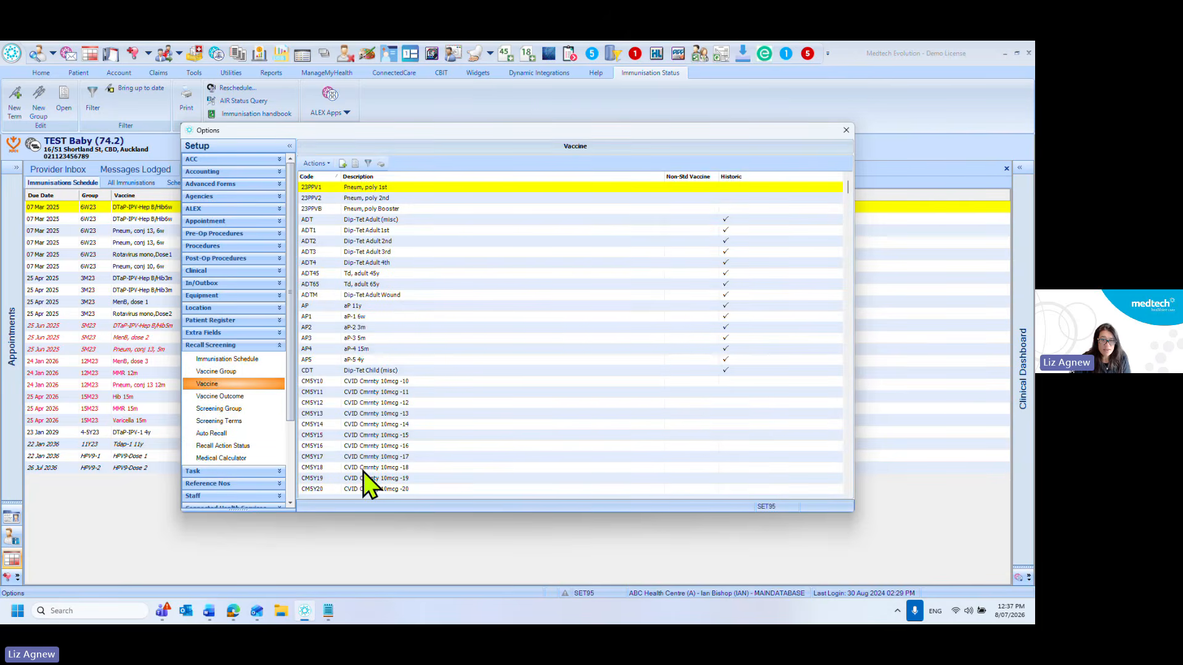
drag(583, 134, 494, 90)
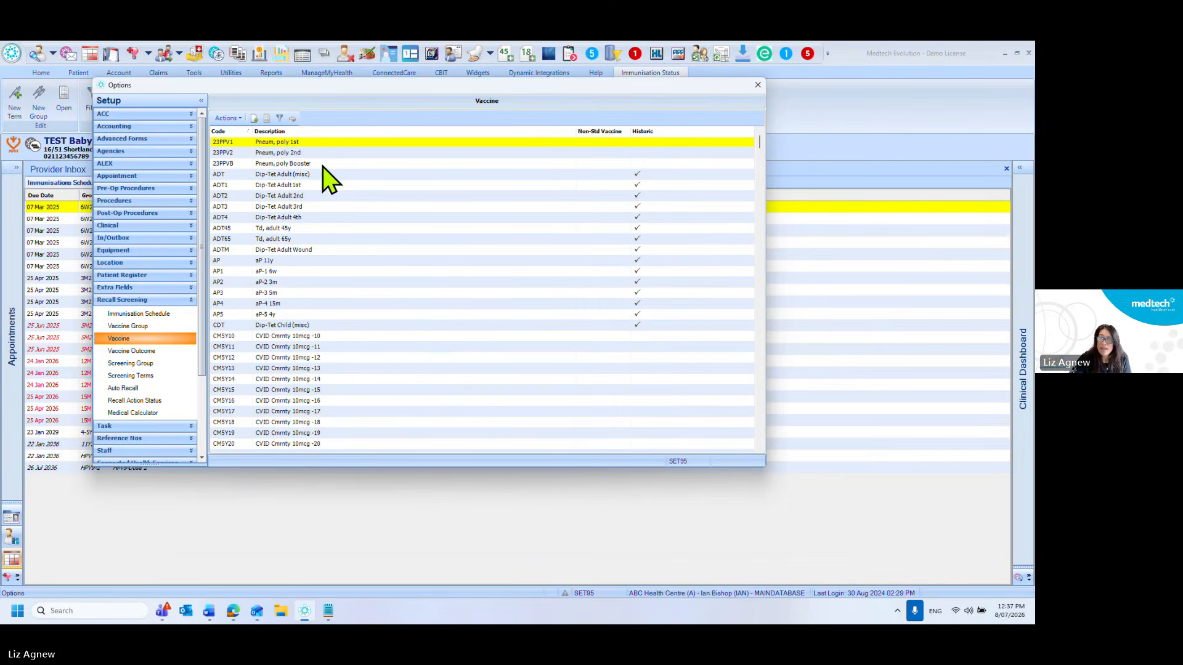
double_click(279, 144)
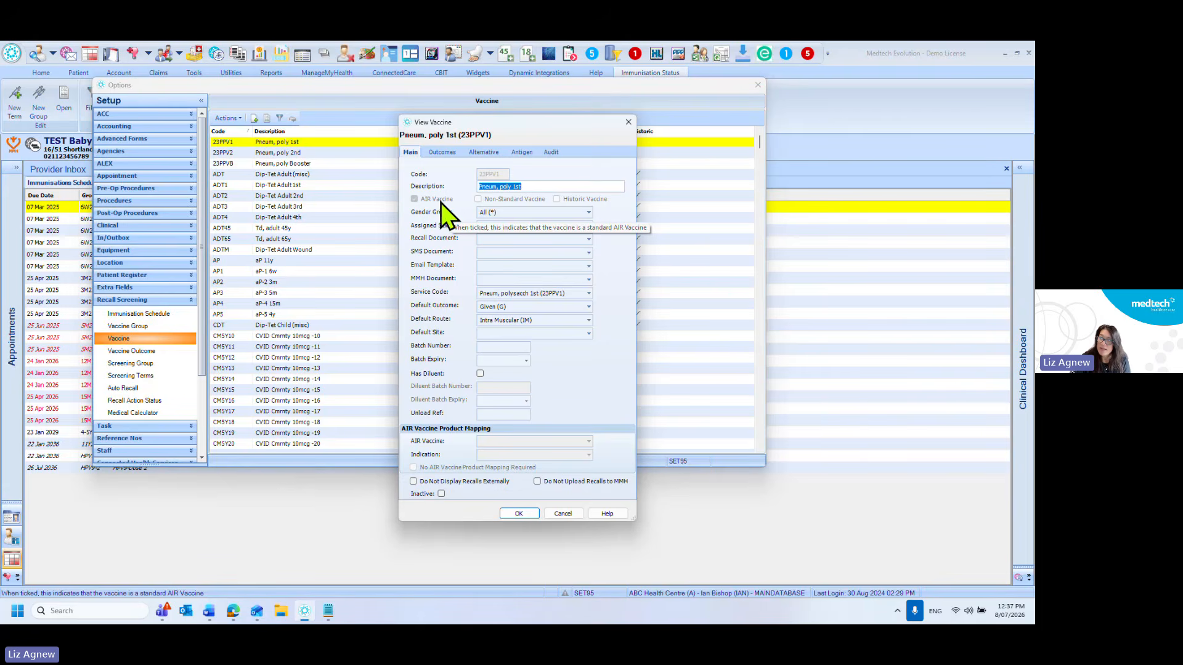
click(629, 122)
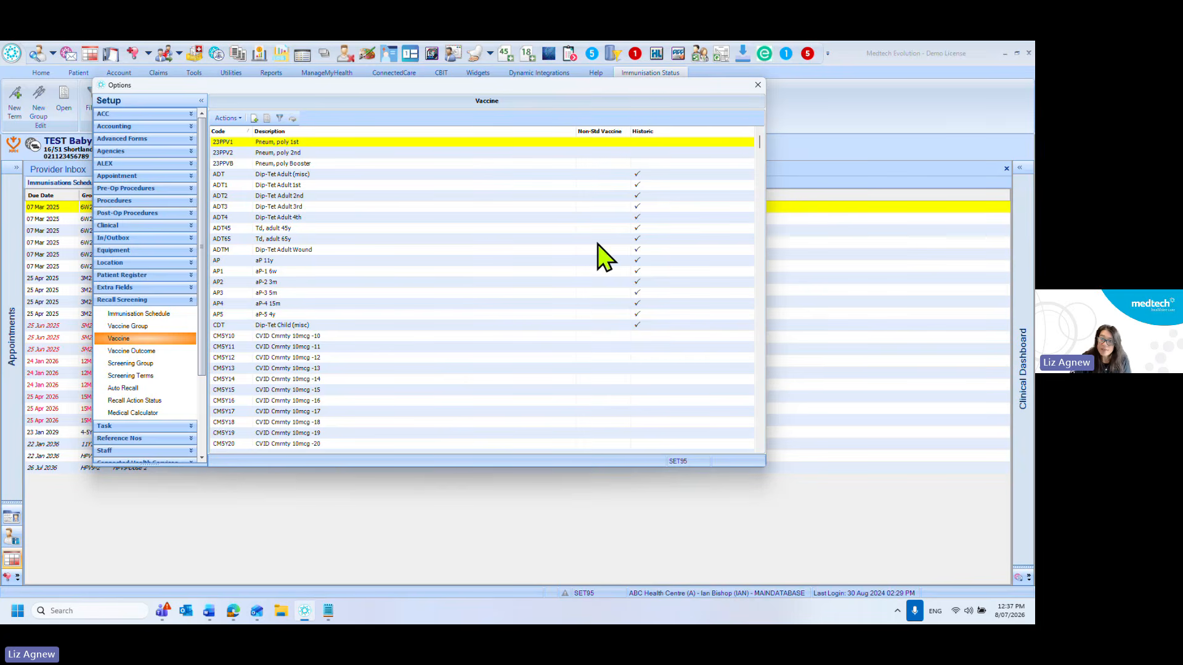
- Find the non-standard vaccine Flu 75+ (FLU75) in the vaccine list and open its record
click(760, 429)
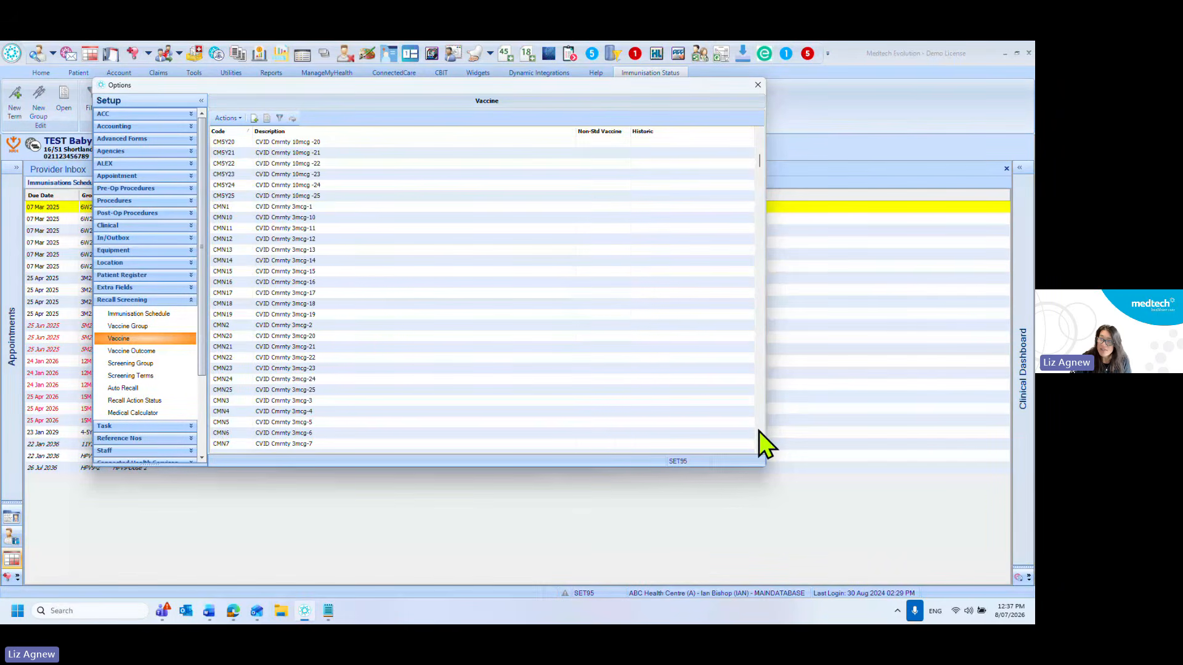
click(759, 431)
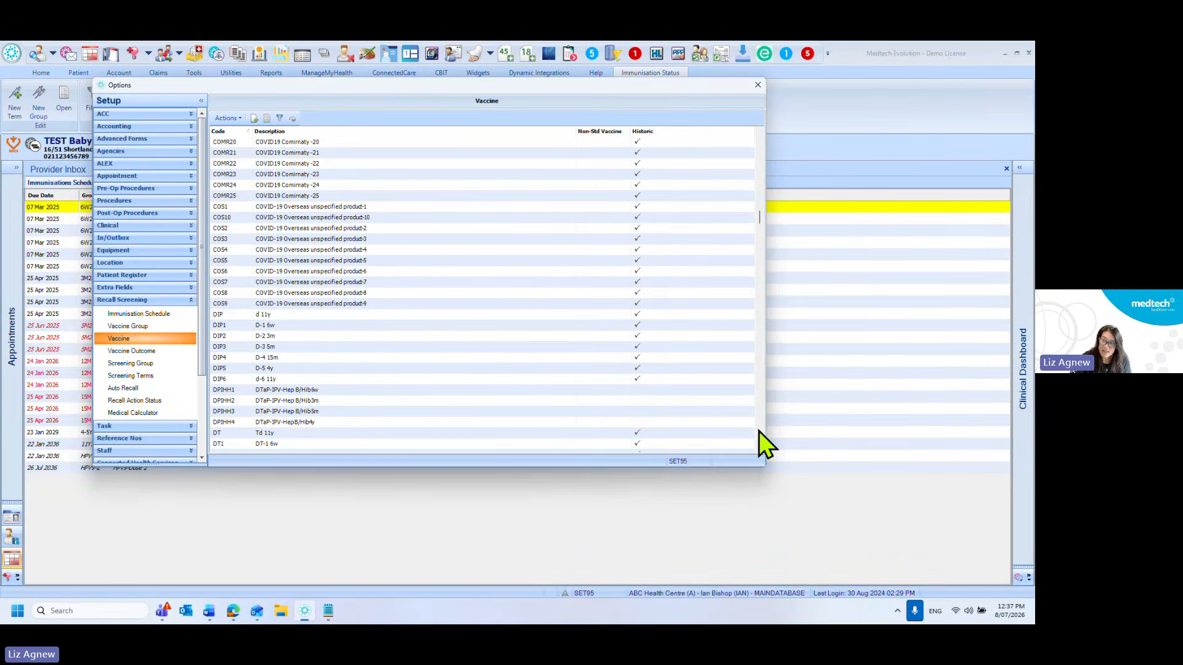
click(760, 431)
click(760, 431)
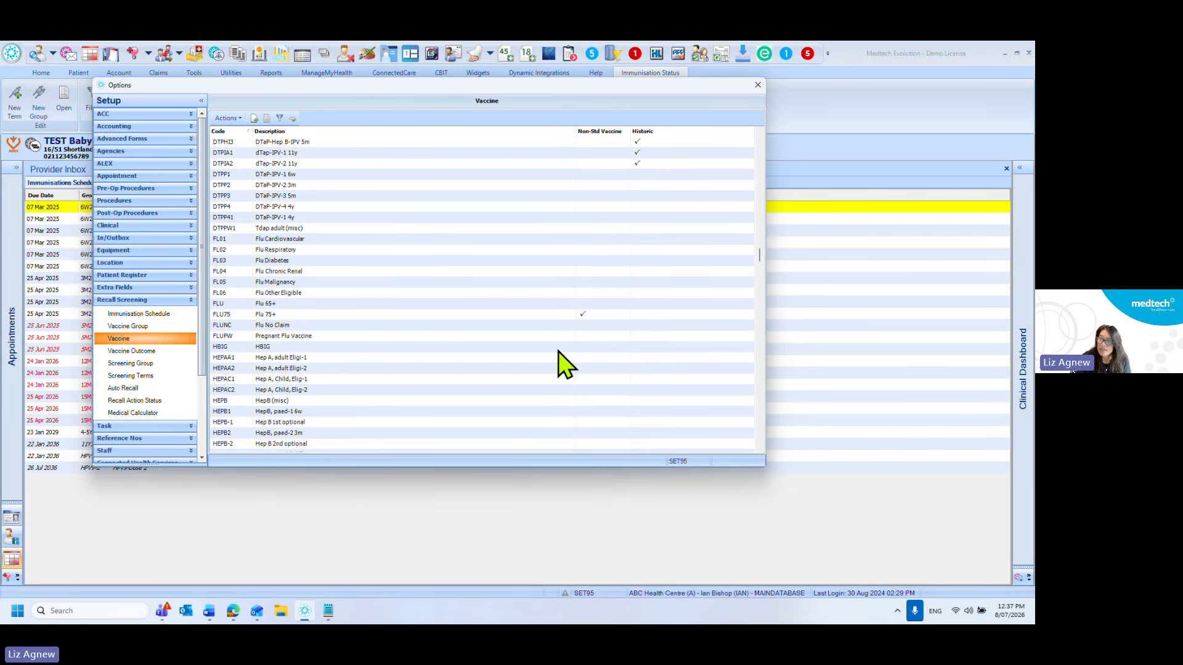
click(268, 316)
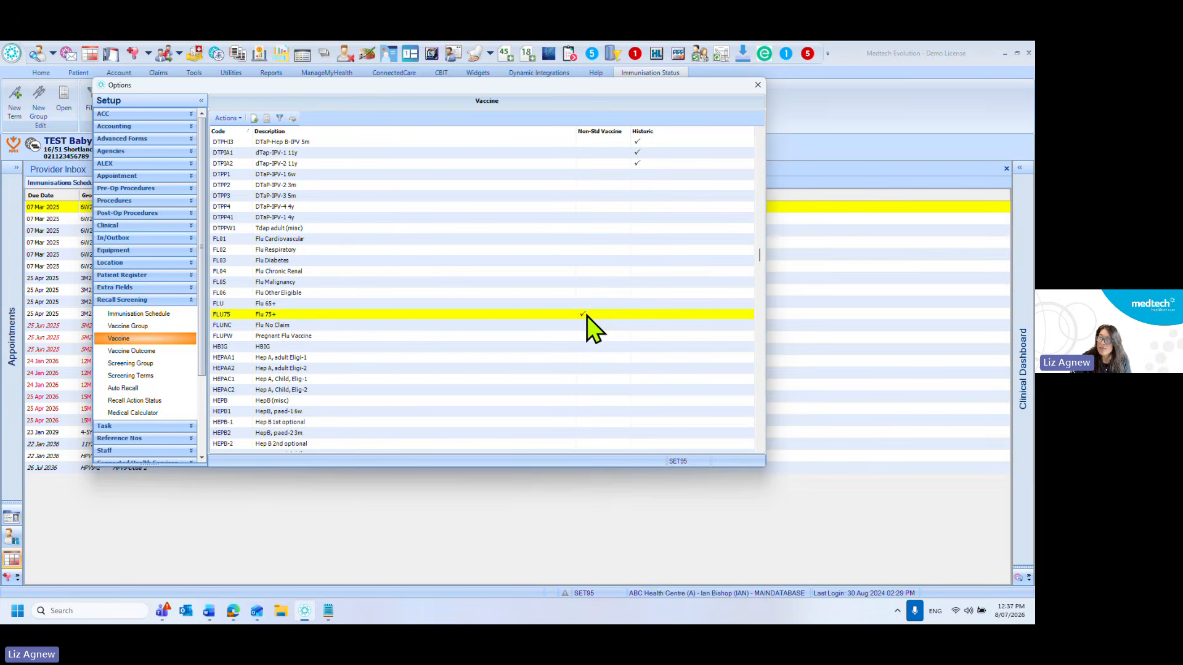
double_click(271, 316)
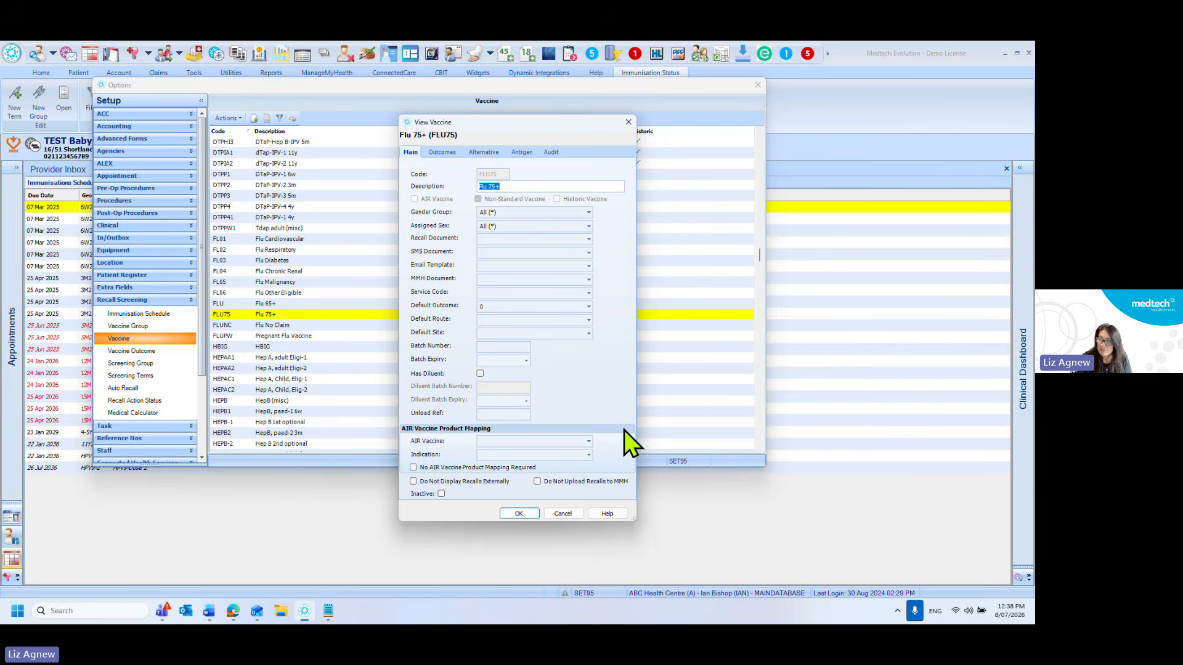
- Try mapping the Flu 75+ vaccine to AIR vaccine Influenza (99006) with the indication Over 65 years (Influenza) (1)
click(589, 442)
click(565, 442)
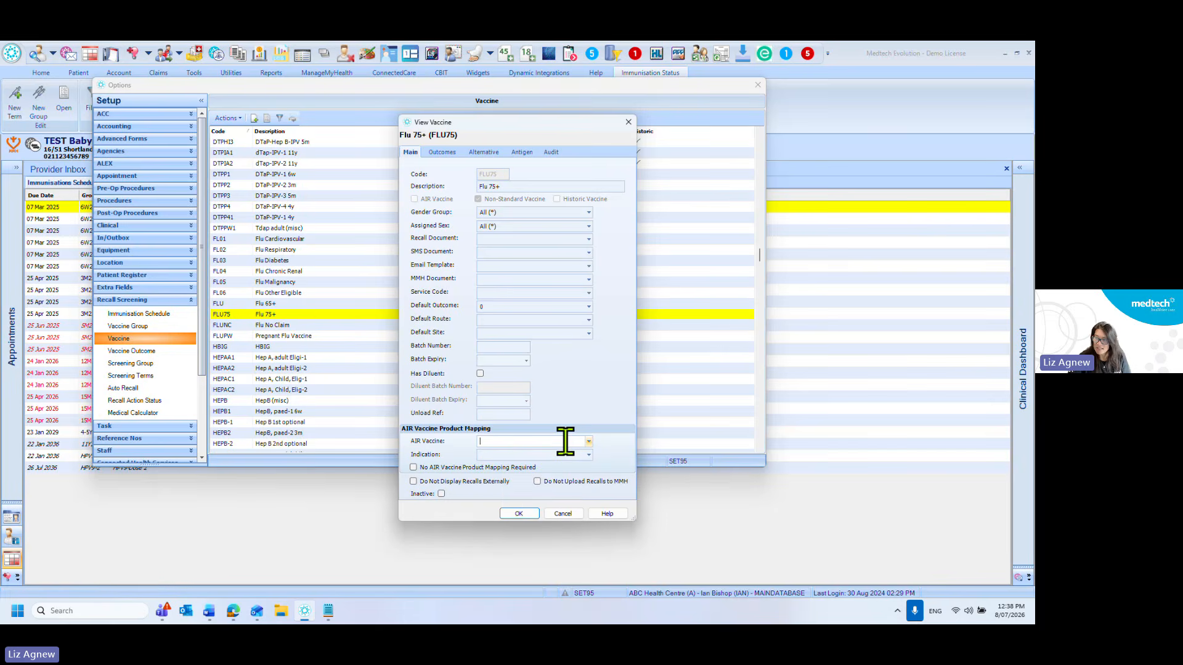
scroll(565, 441, down, 2)
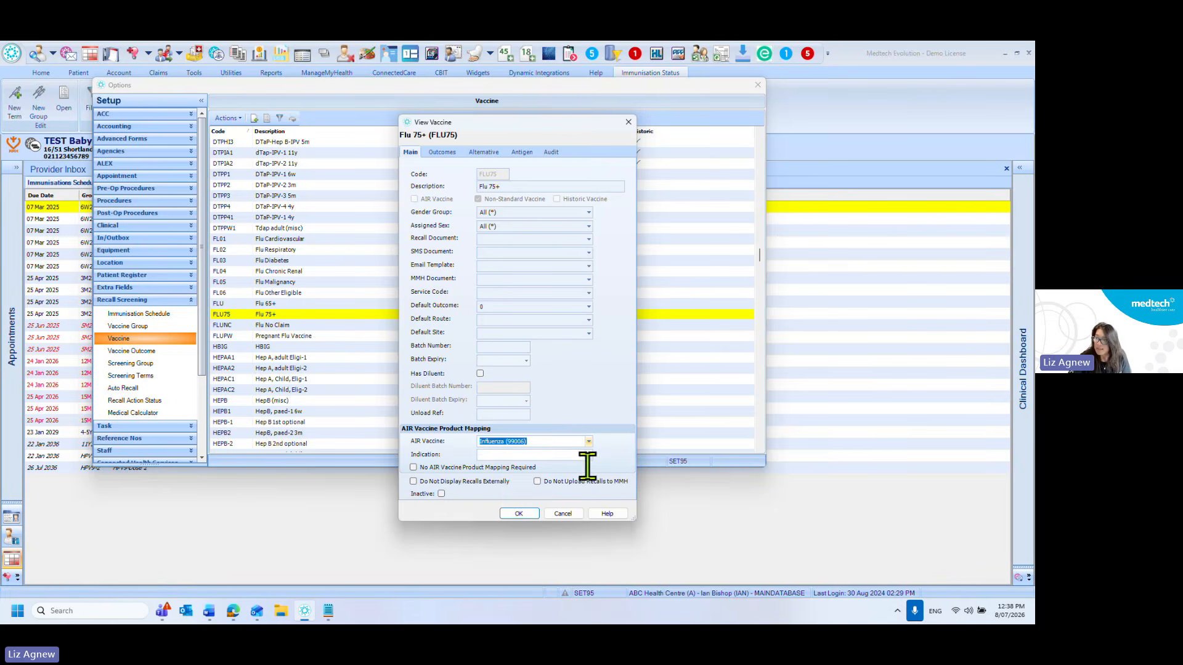
click(589, 455)
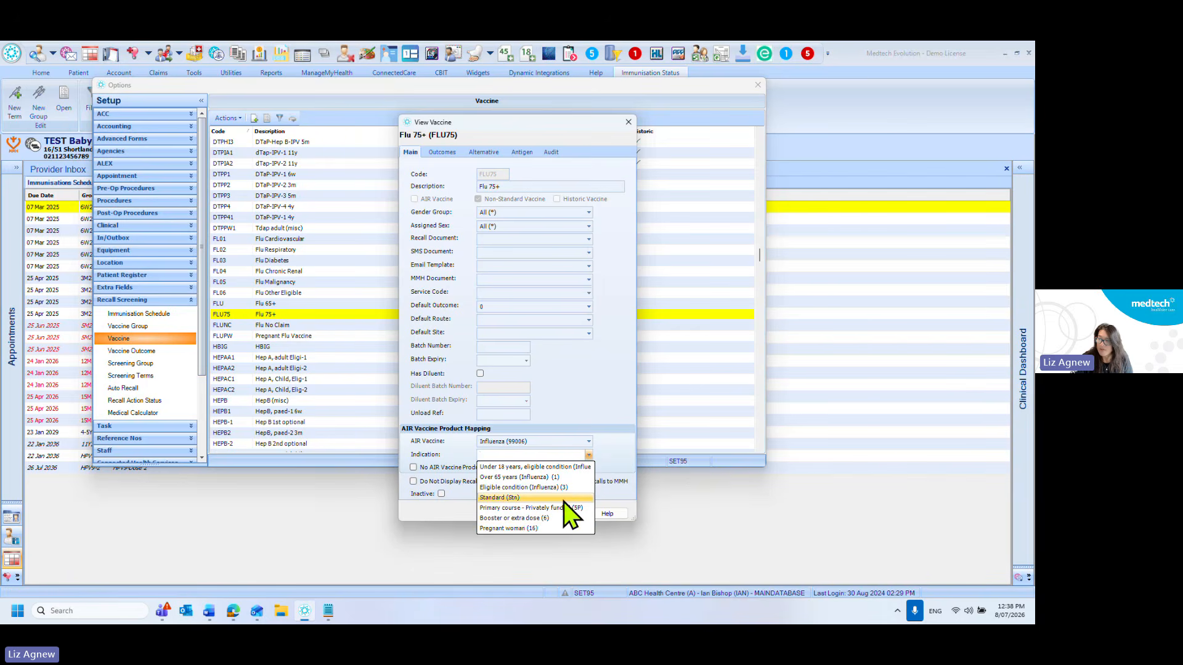
click(508, 477)
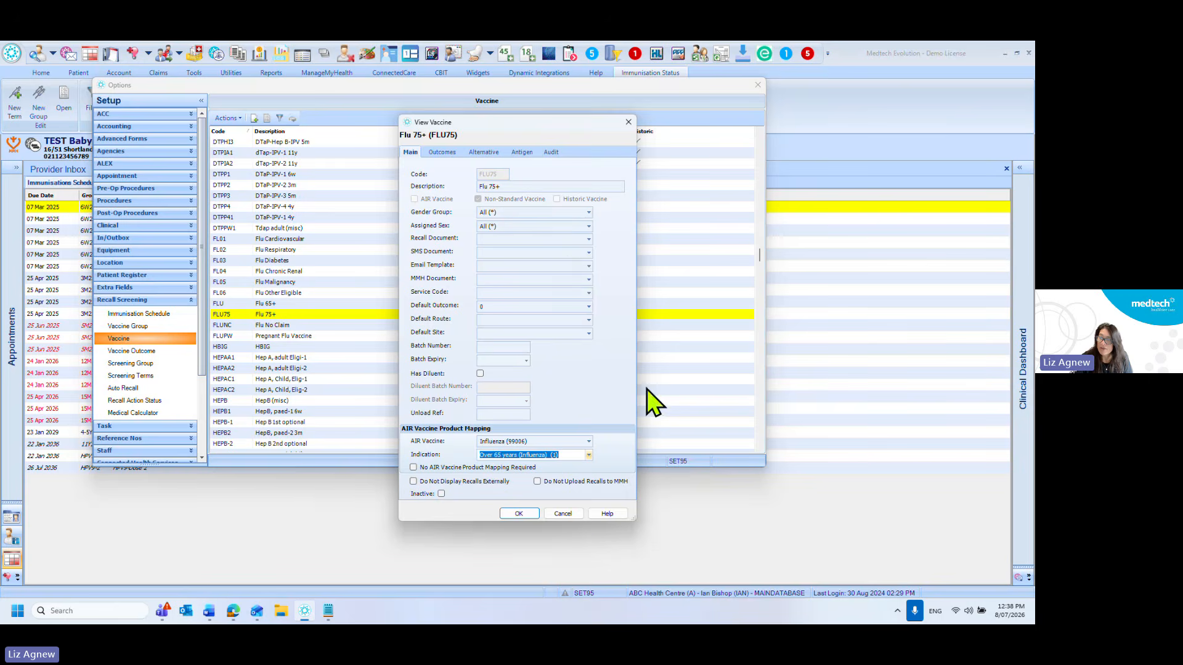
click(572, 514)
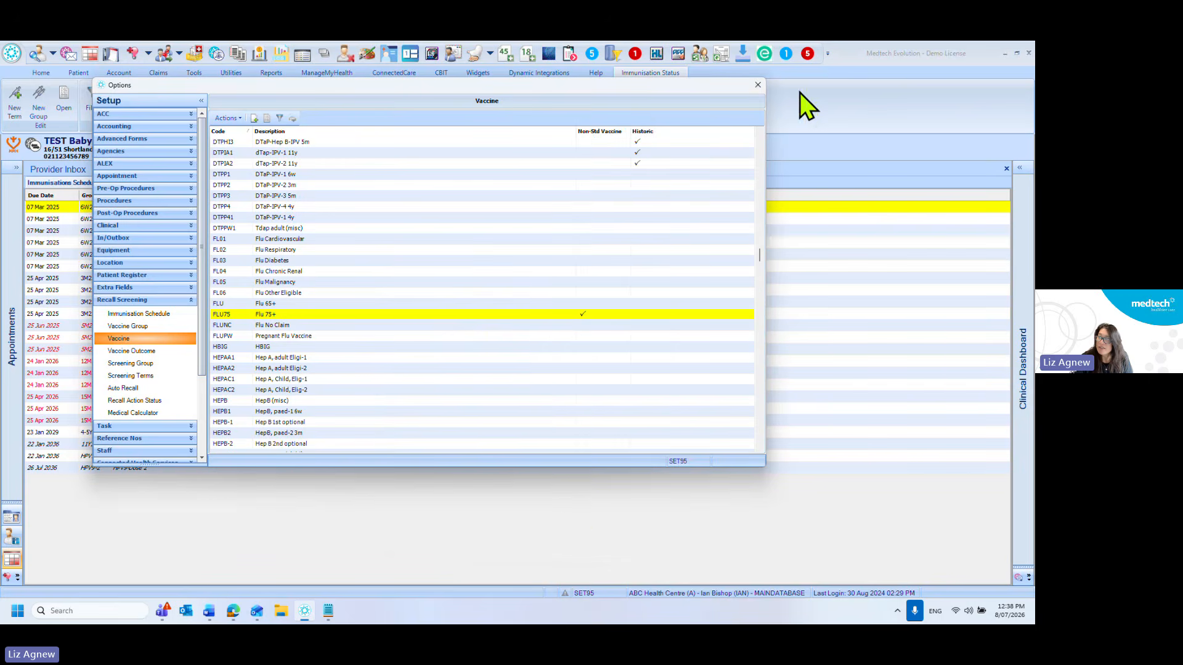
click(761, 88)
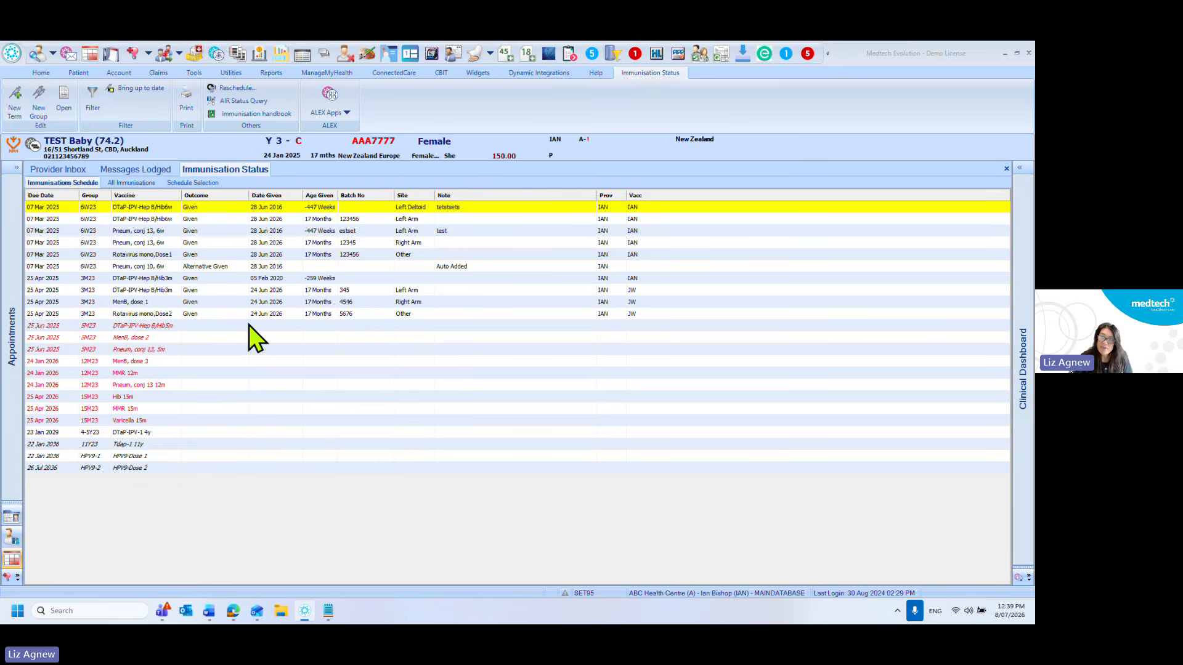
- Start a new immunisation term from the patient's full immunisation list and choose the vaccine Flu 75+ (FLU75)
click(138, 184)
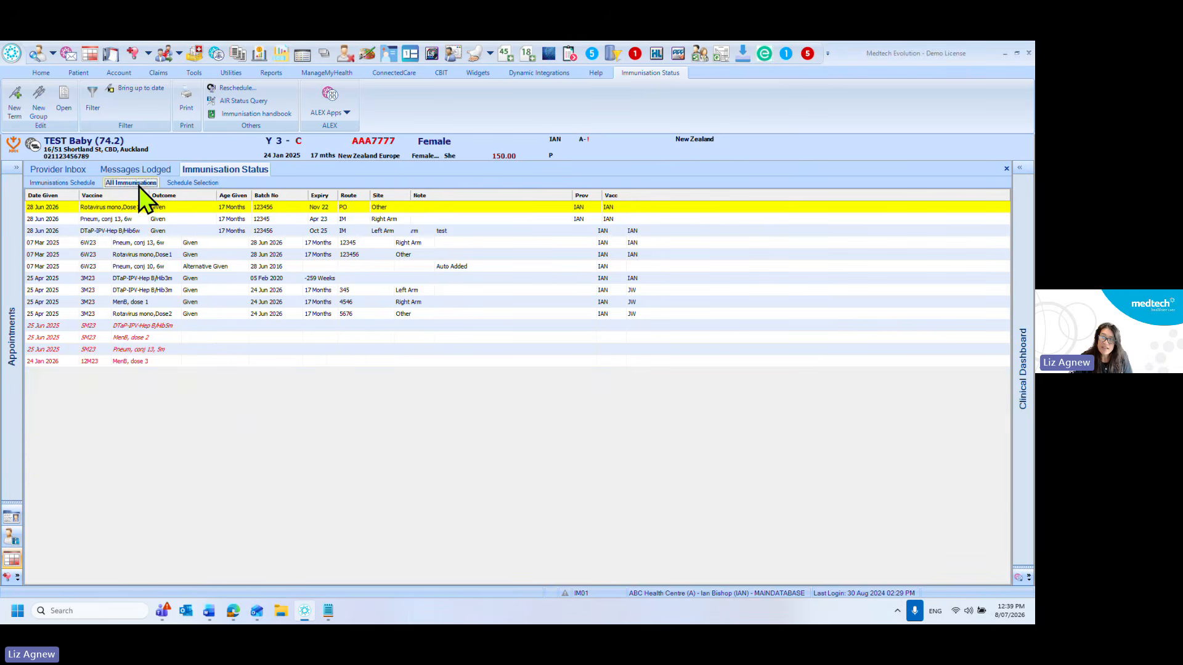
click(15, 96)
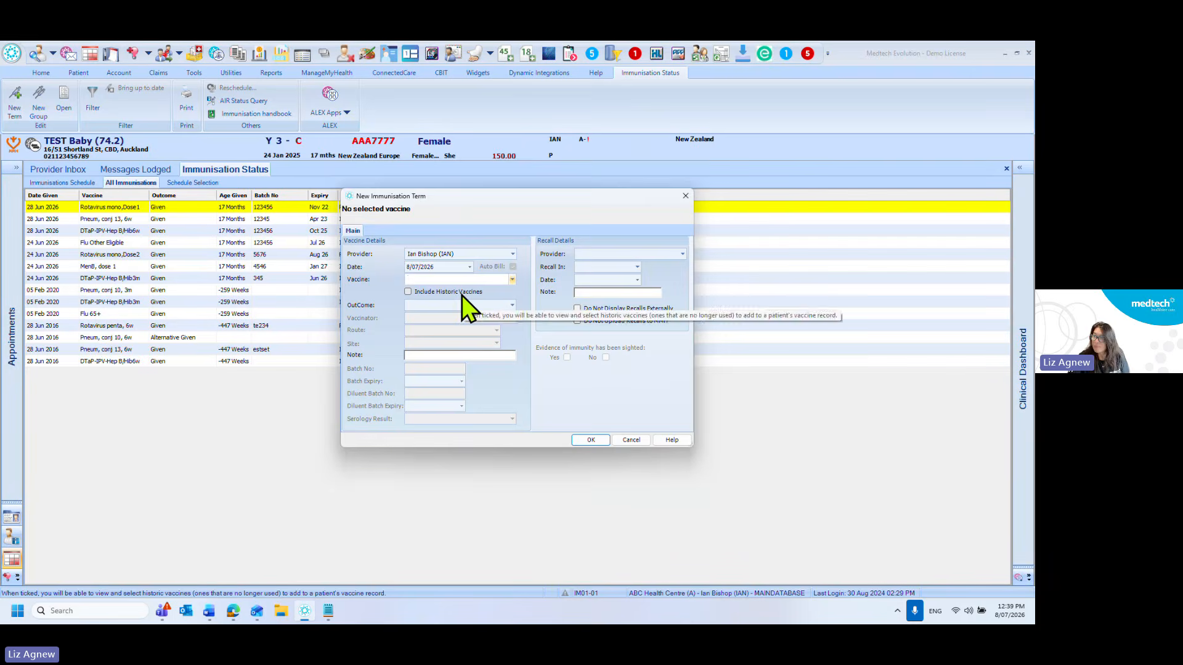
click(512, 280)
text(fl)
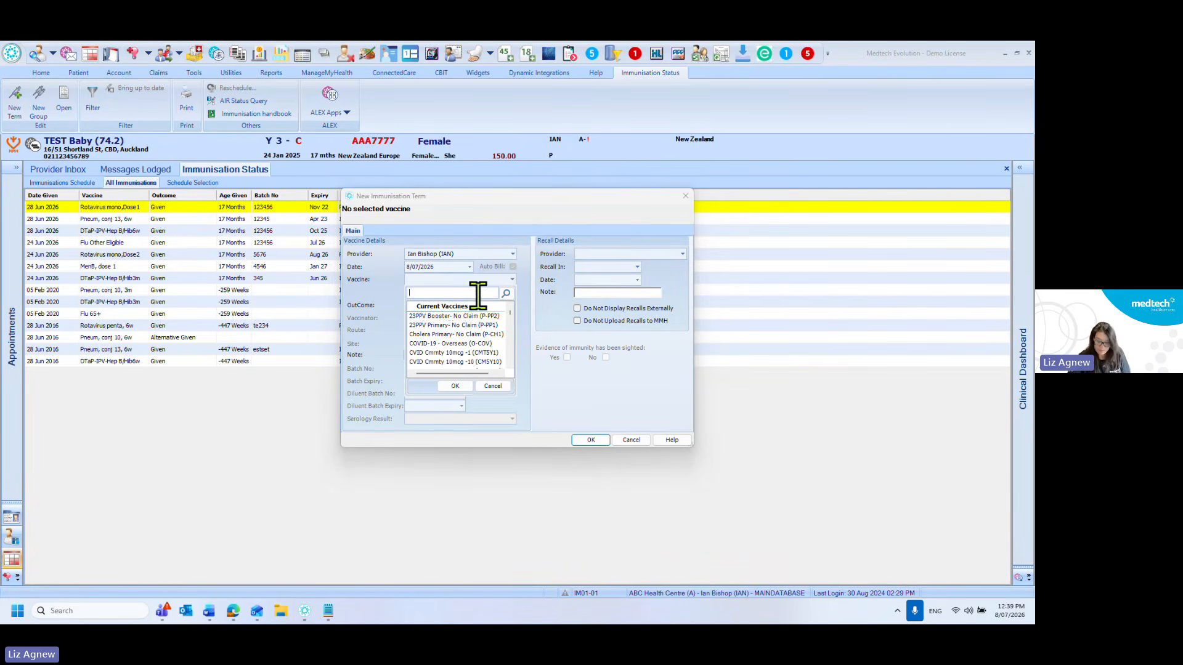
text(u)
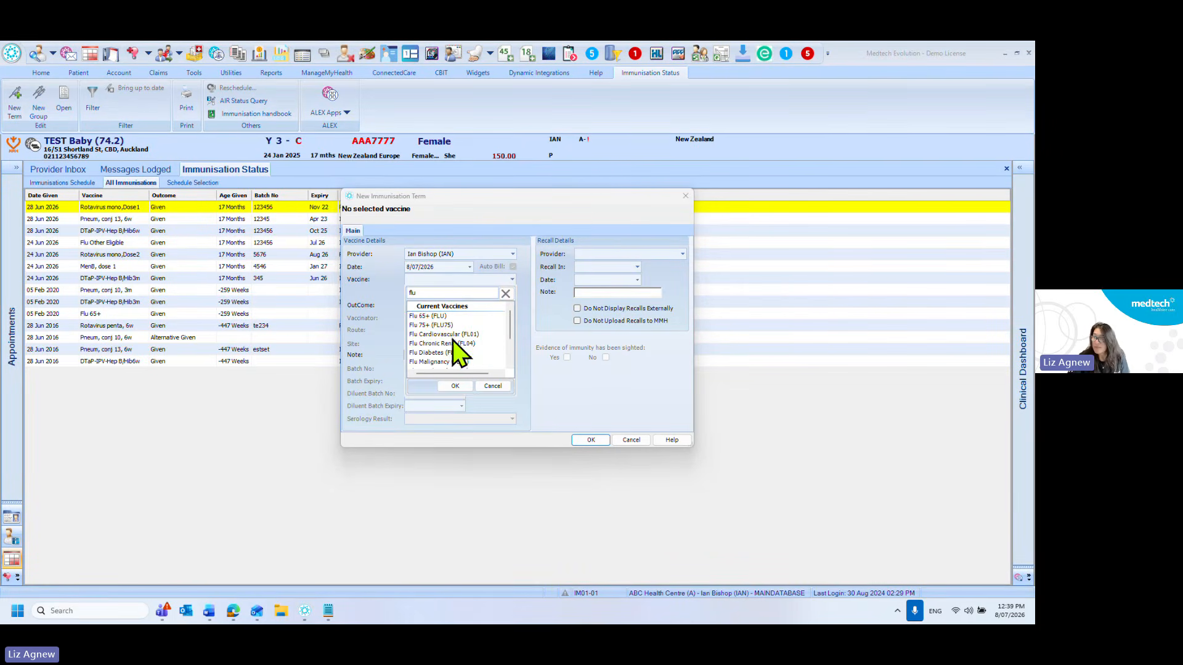
click(444, 327)
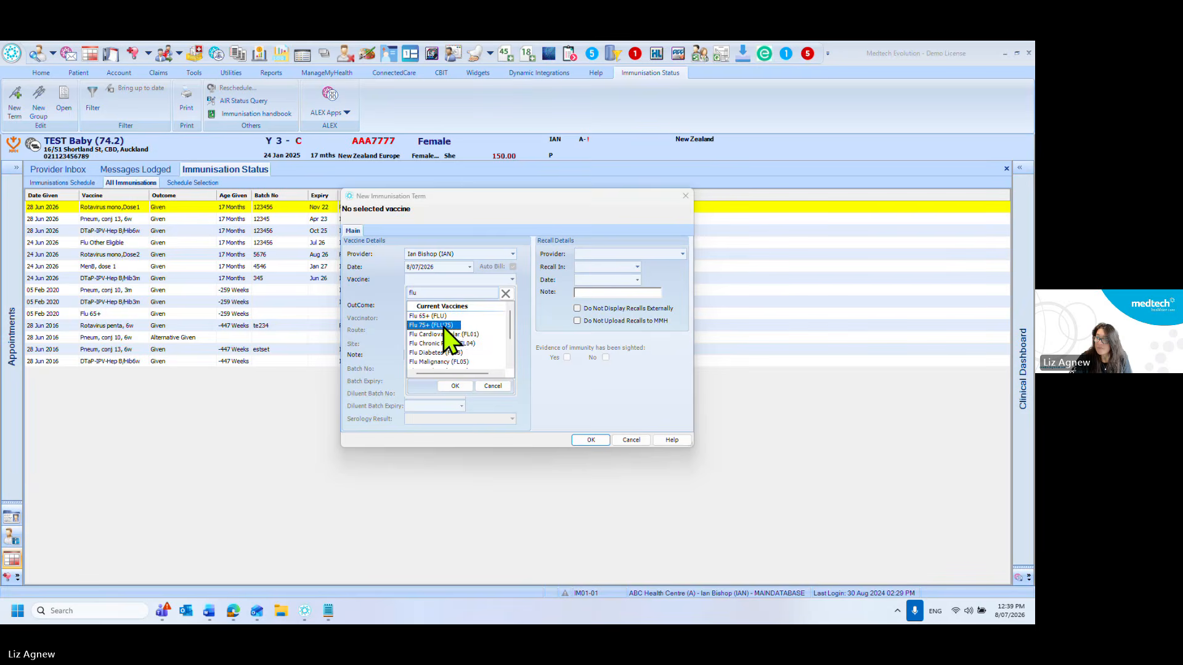
click(461, 388)
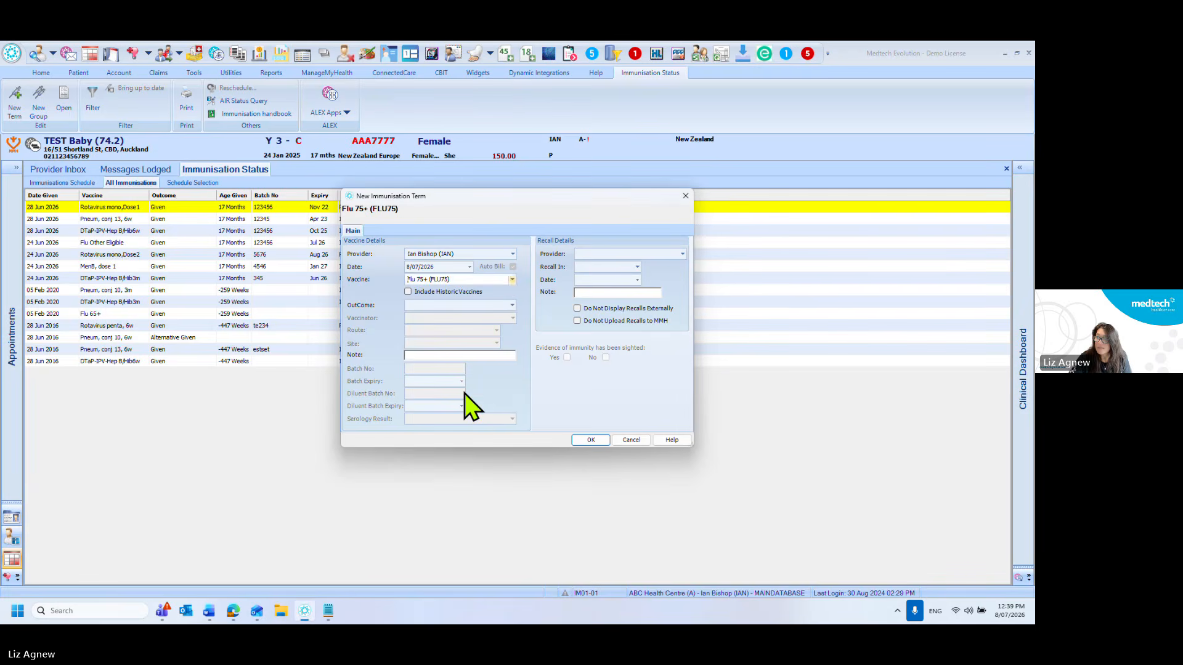
- Set the outcome to Given (G), keep the Intra Muscular (IM) route and set the site to Left Arm (LA)
click(512, 308)
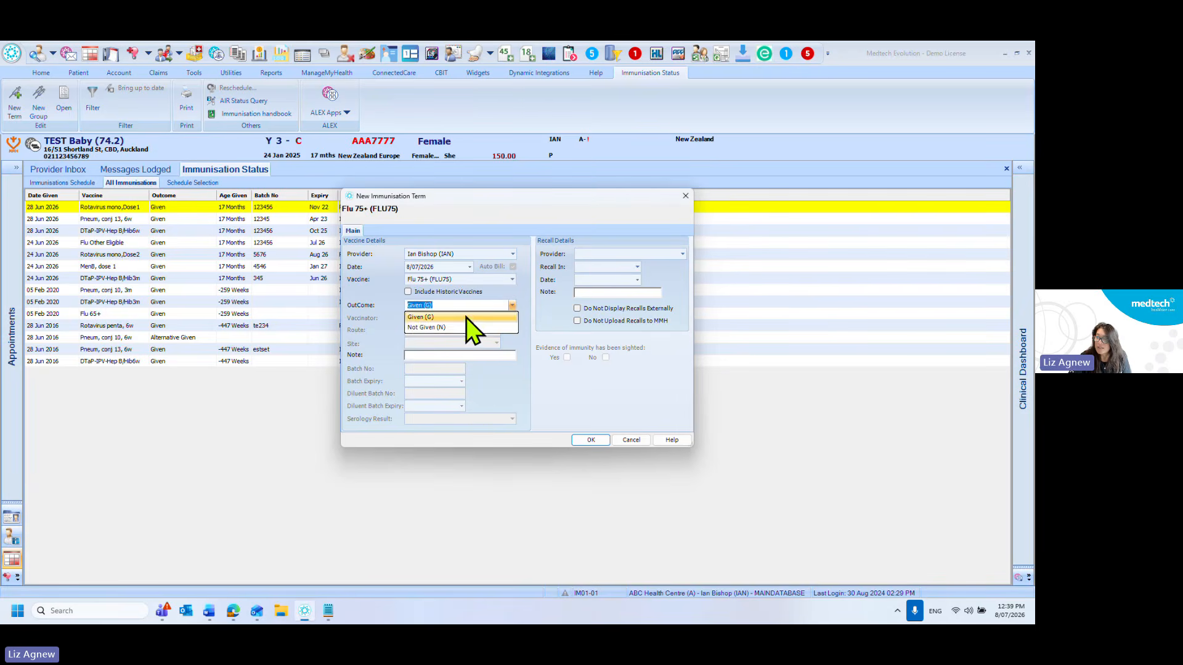
click(466, 317)
click(496, 330)
click(495, 342)
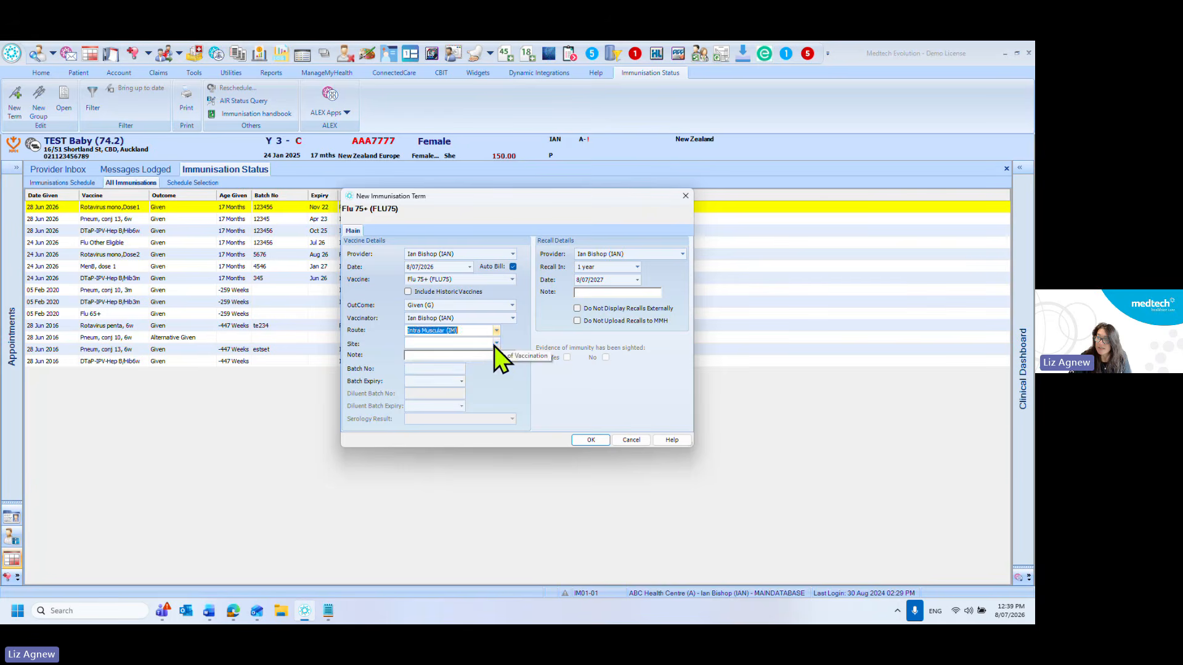
click(491, 342)
click(492, 342)
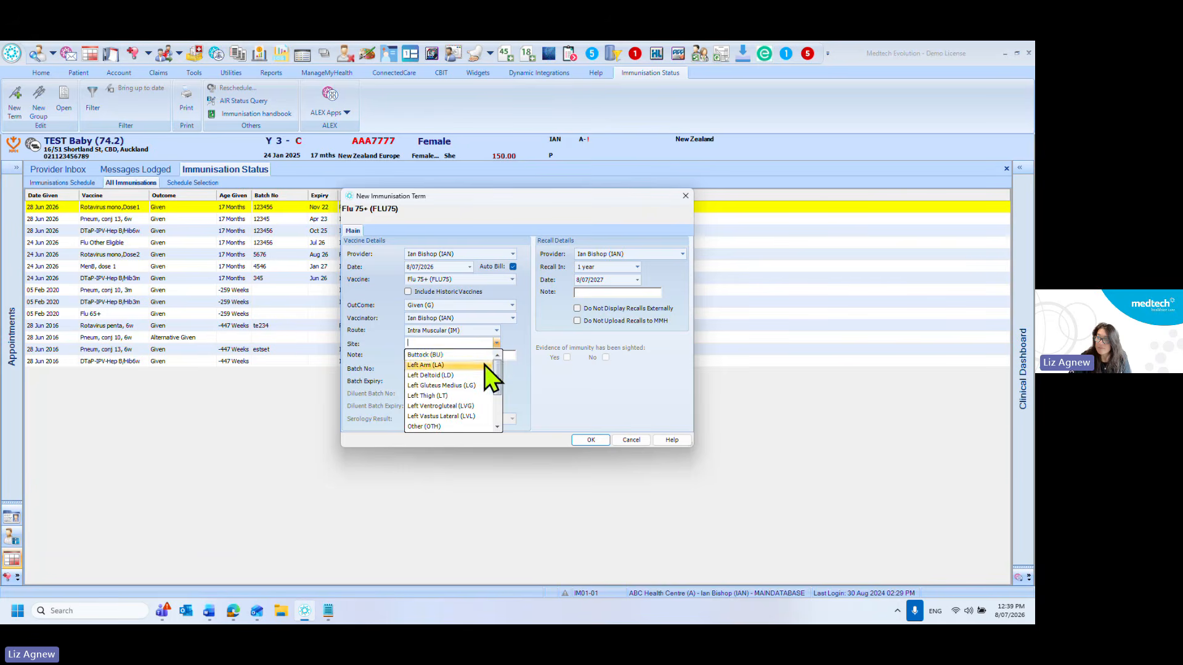
click(485, 365)
- Try to save the Flu 75+ vaccination with batch number 3543245 and batch expiry 1/08/2026, then discard the immunisation term
click(464, 370)
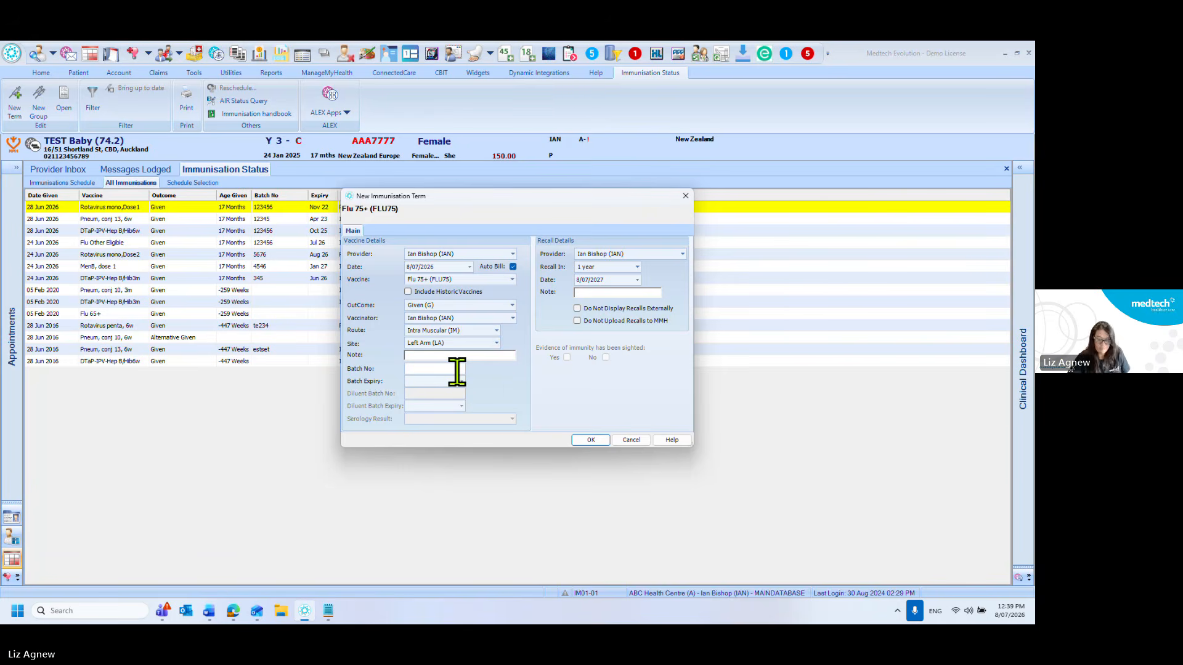
text(3543245)
click(462, 382)
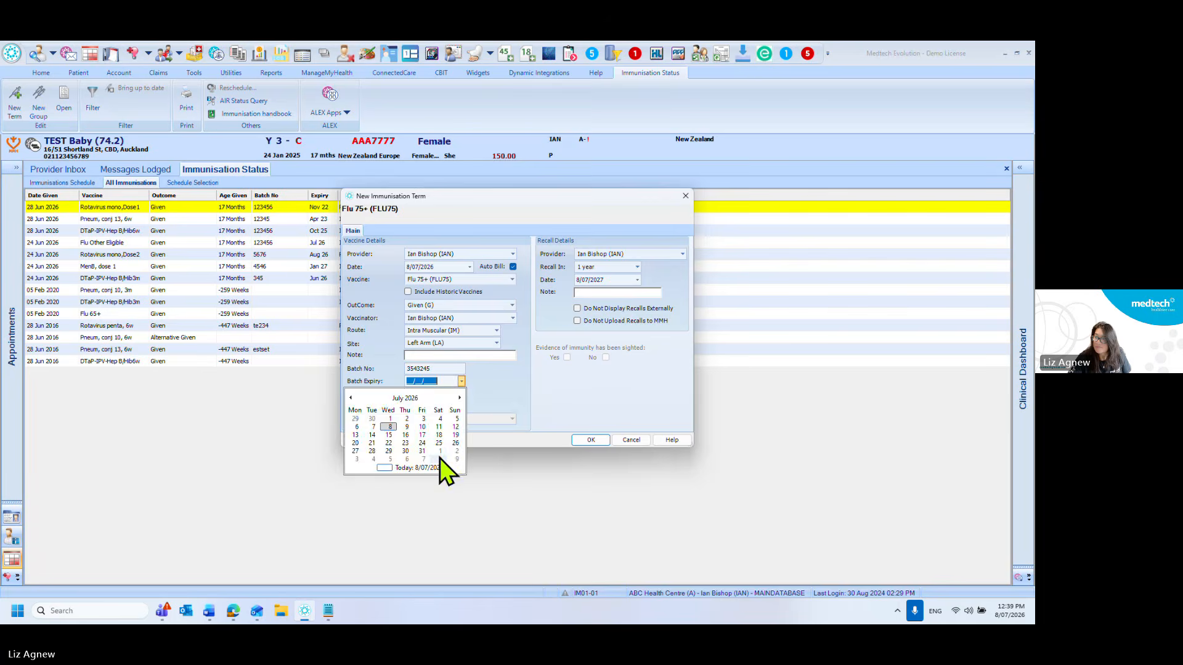
click(440, 453)
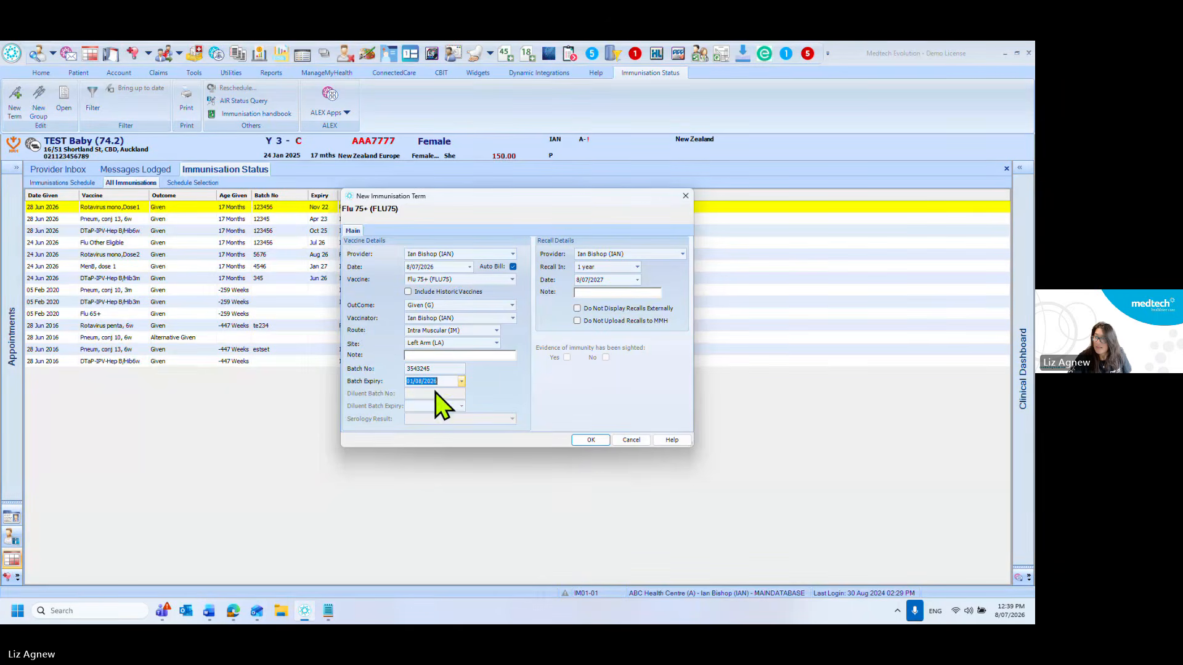
click(592, 442)
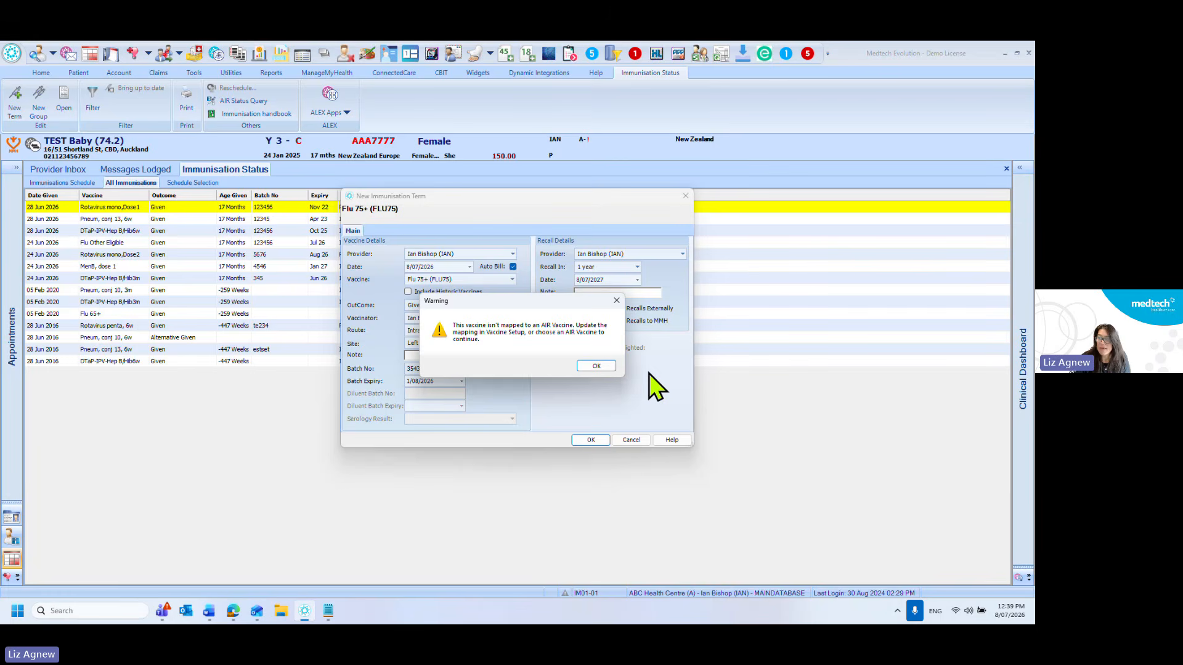
click(602, 366)
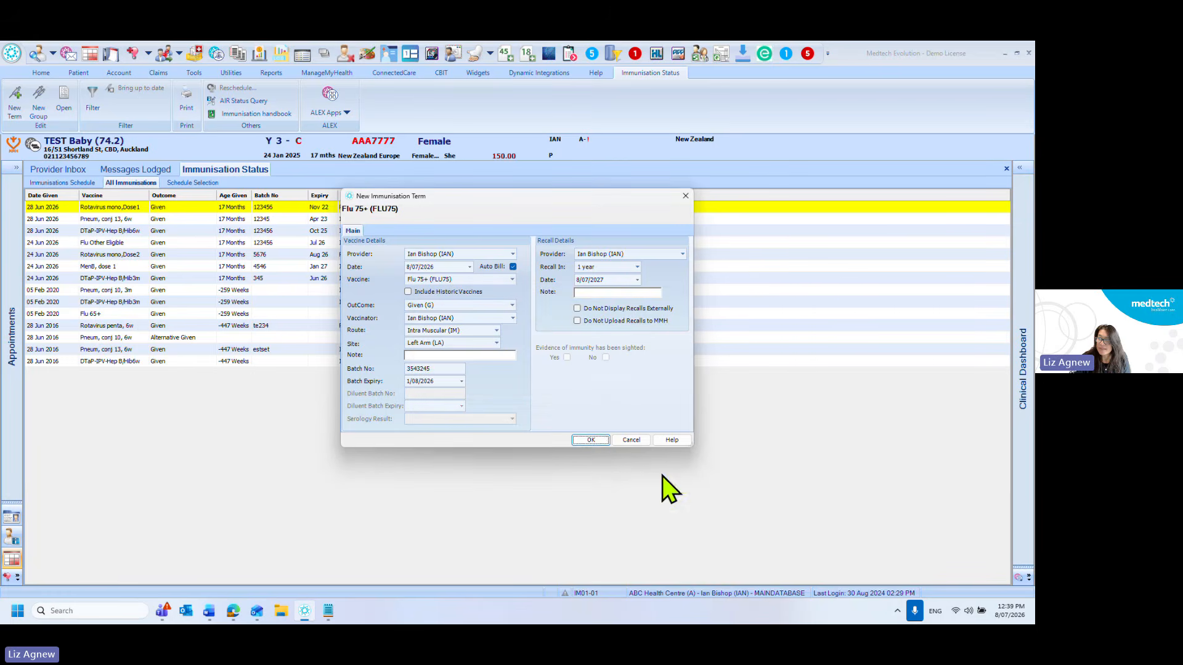
click(630, 440)
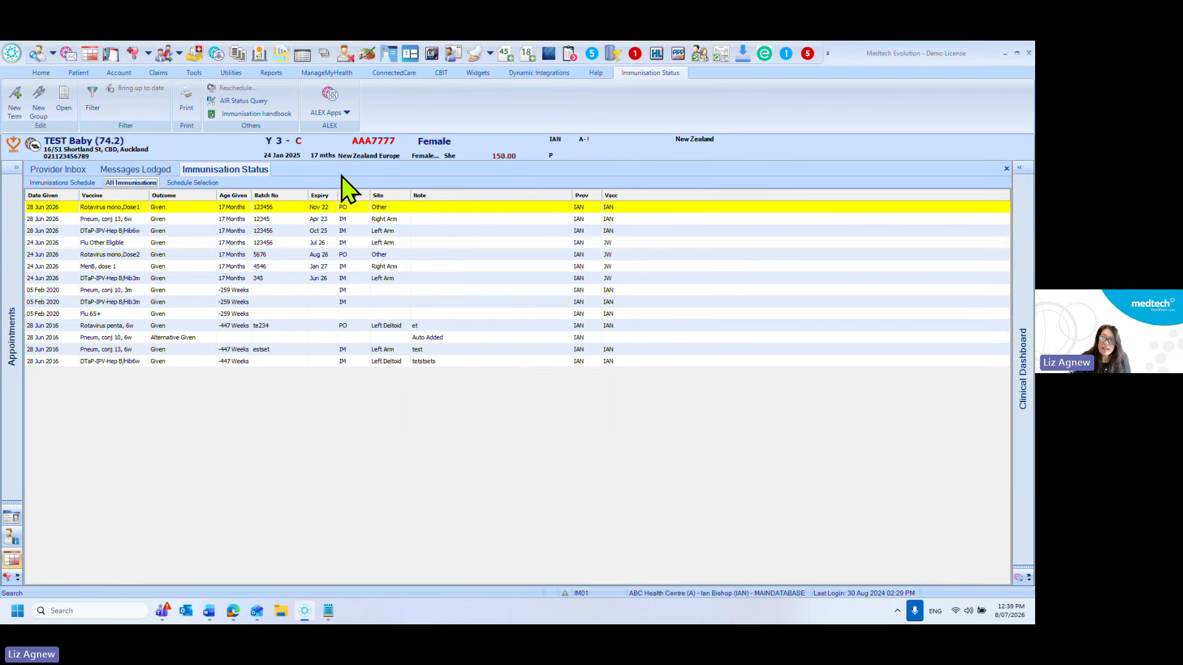
- Open the recall screening vaccine list in the setup options and view the historic vaccine Dip-Tet Adult (misc) (ADT)
click(11, 53)
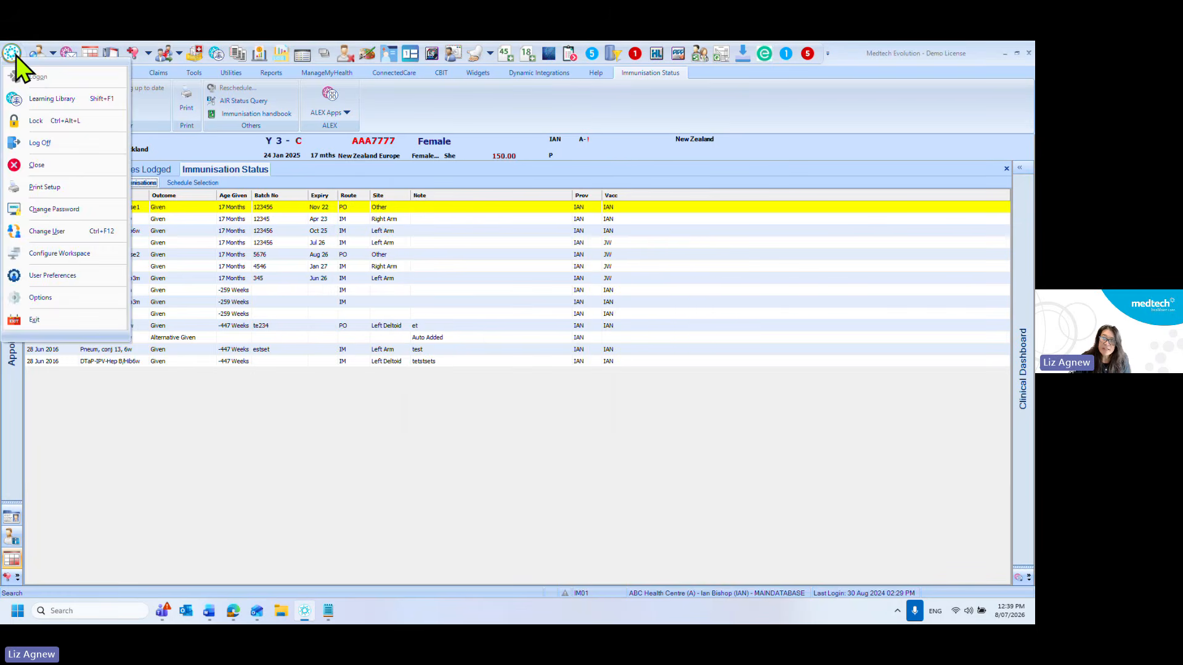
click(76, 302)
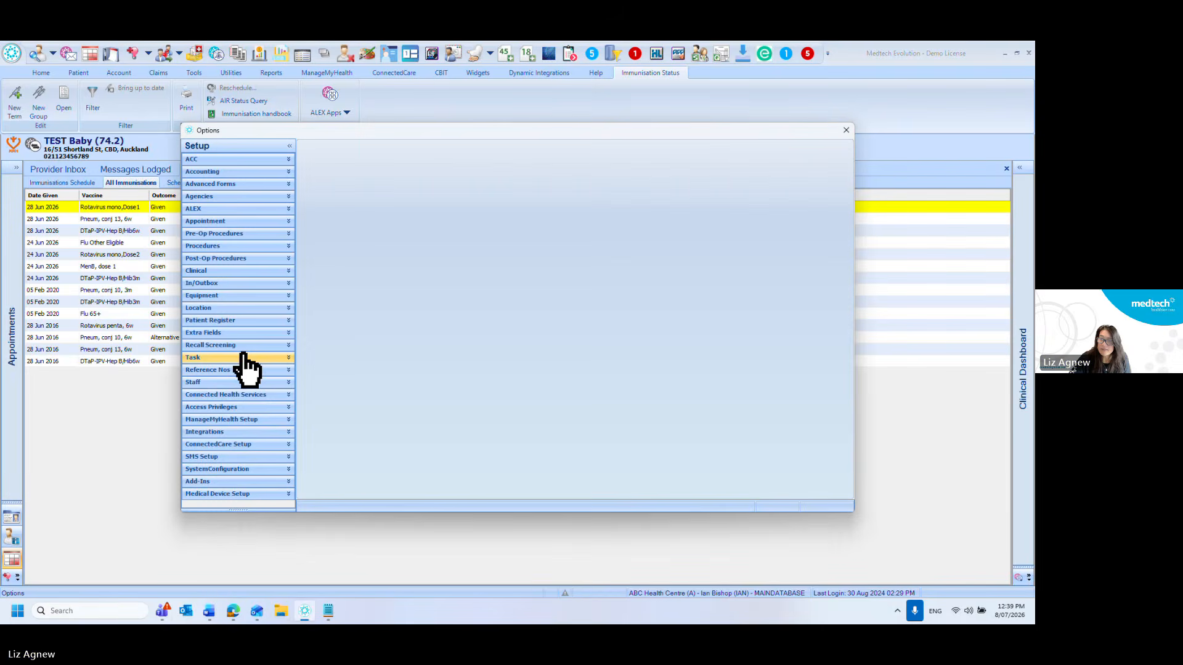
click(243, 345)
click(246, 383)
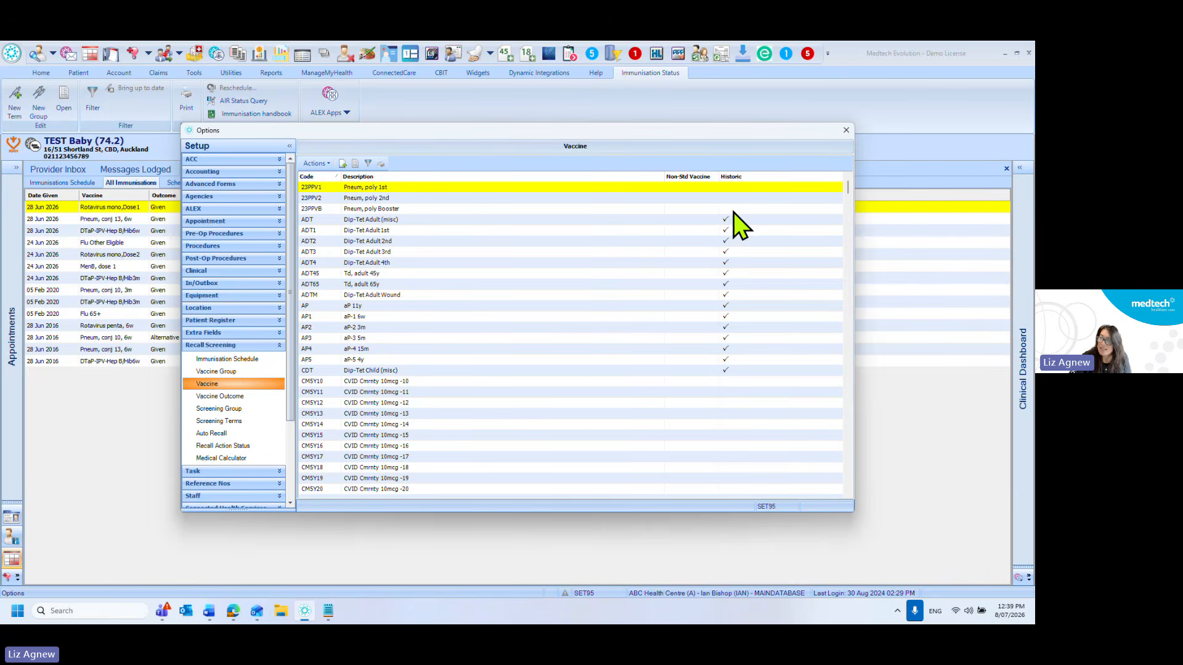
double_click(409, 222)
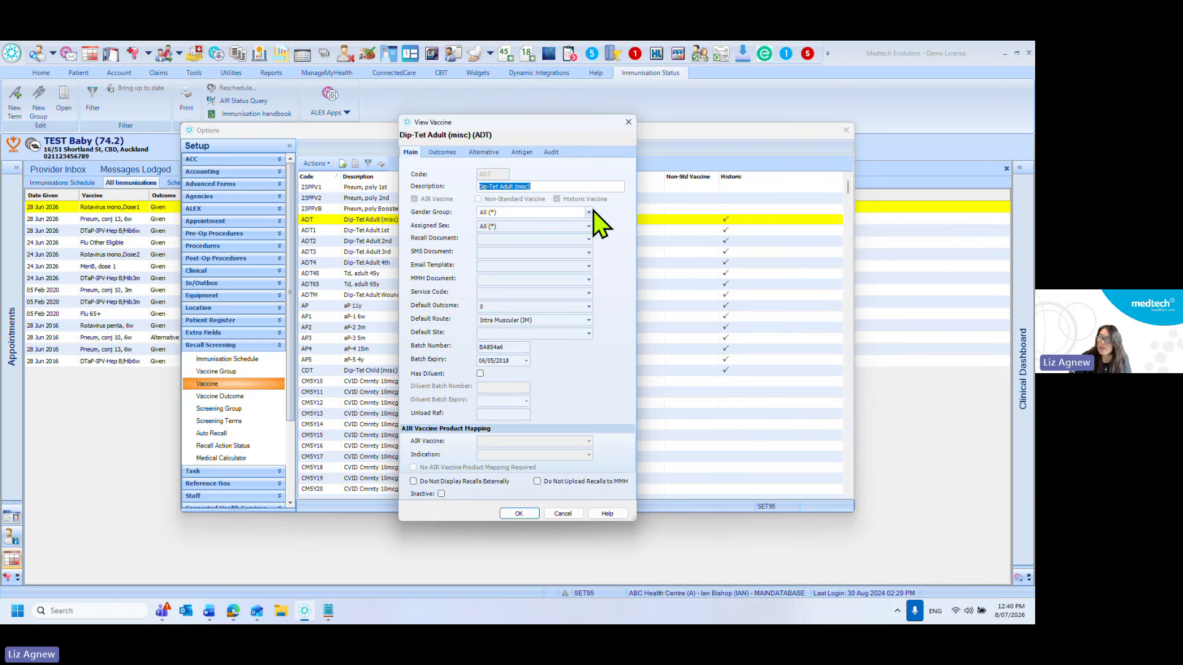
click(628, 122)
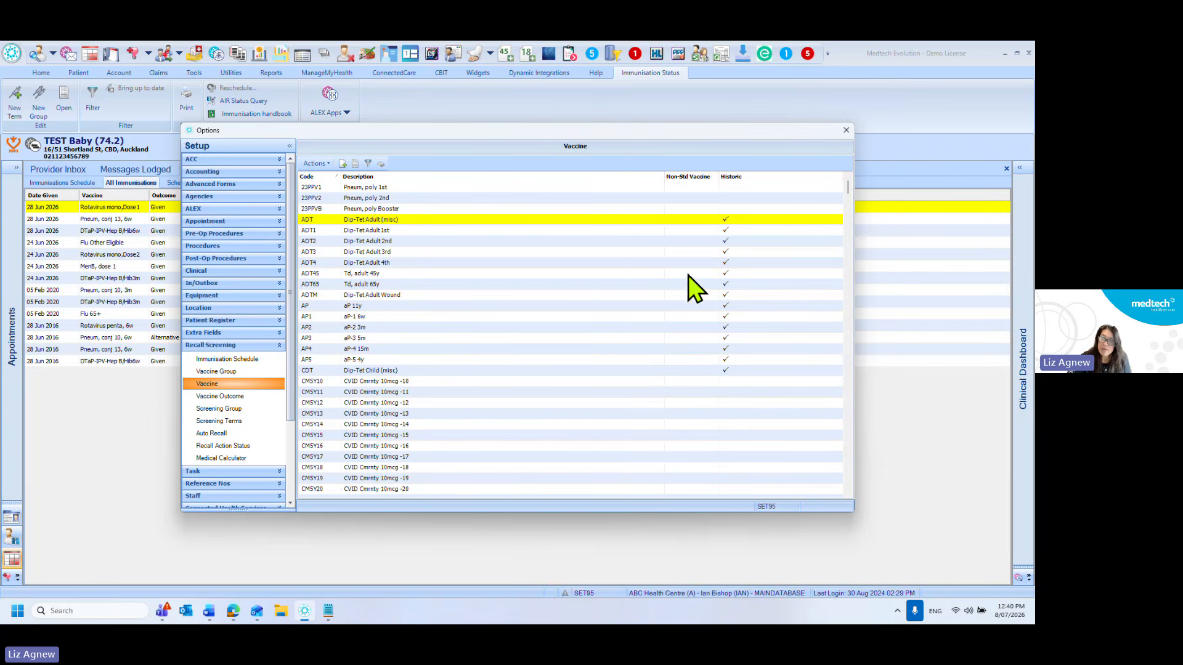
click(846, 131)
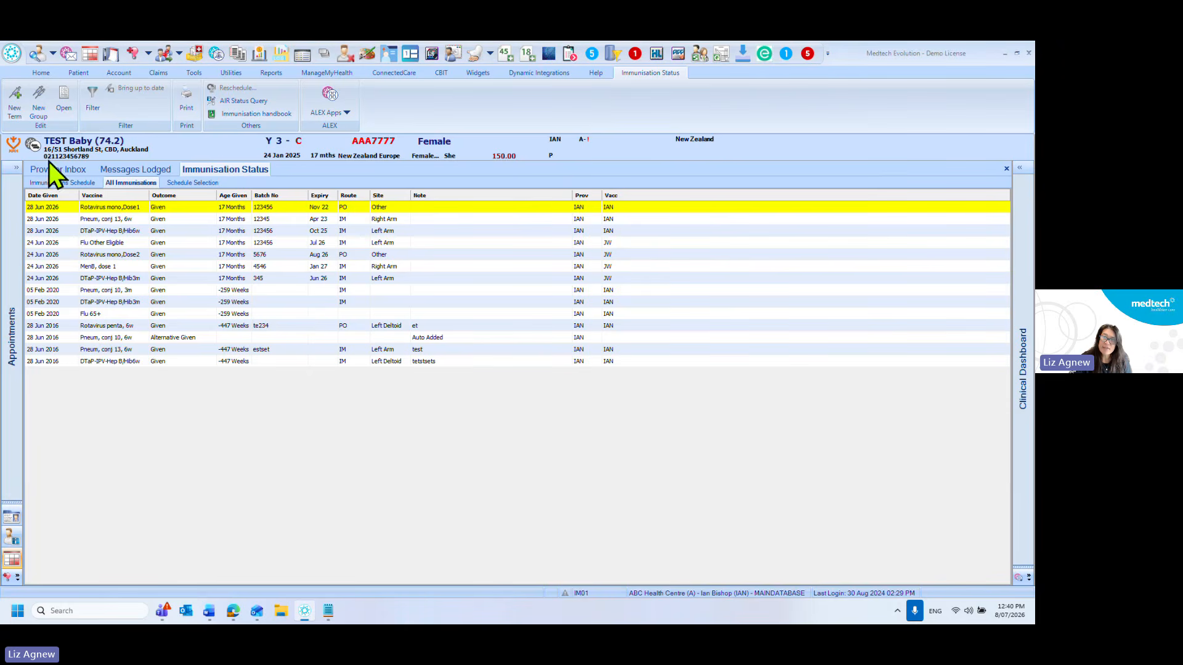
- Include historic vaccines in a new immunisation term, examine the current and historic vaccine lists, and close the term without saving
click(17, 102)
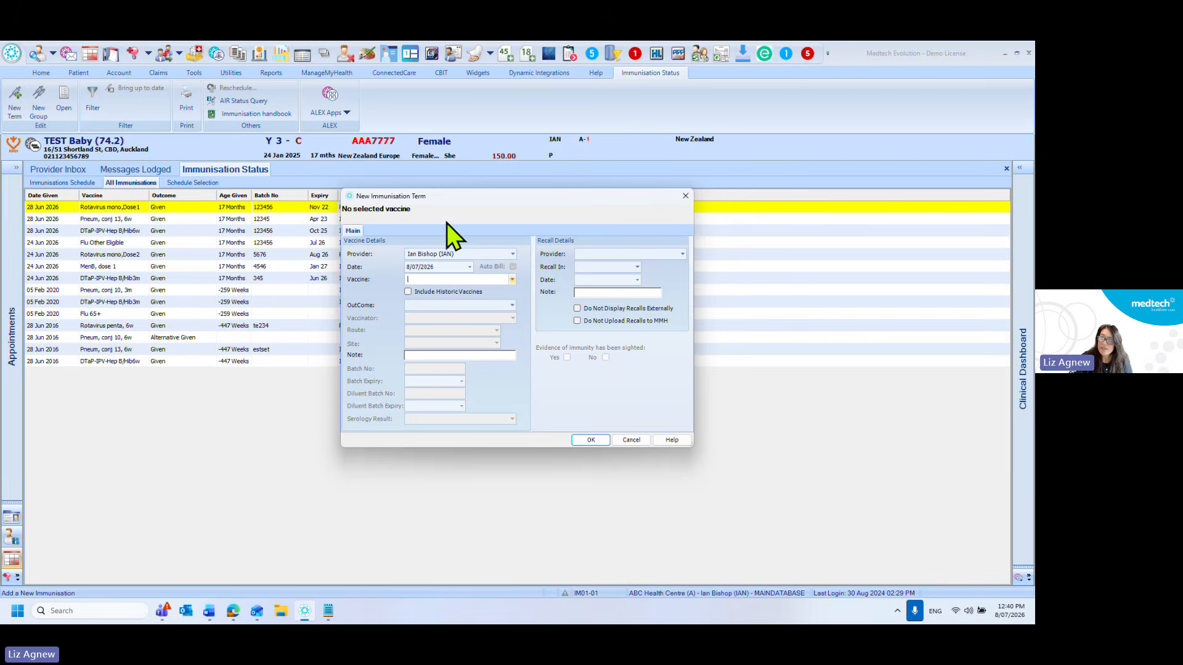
click(409, 292)
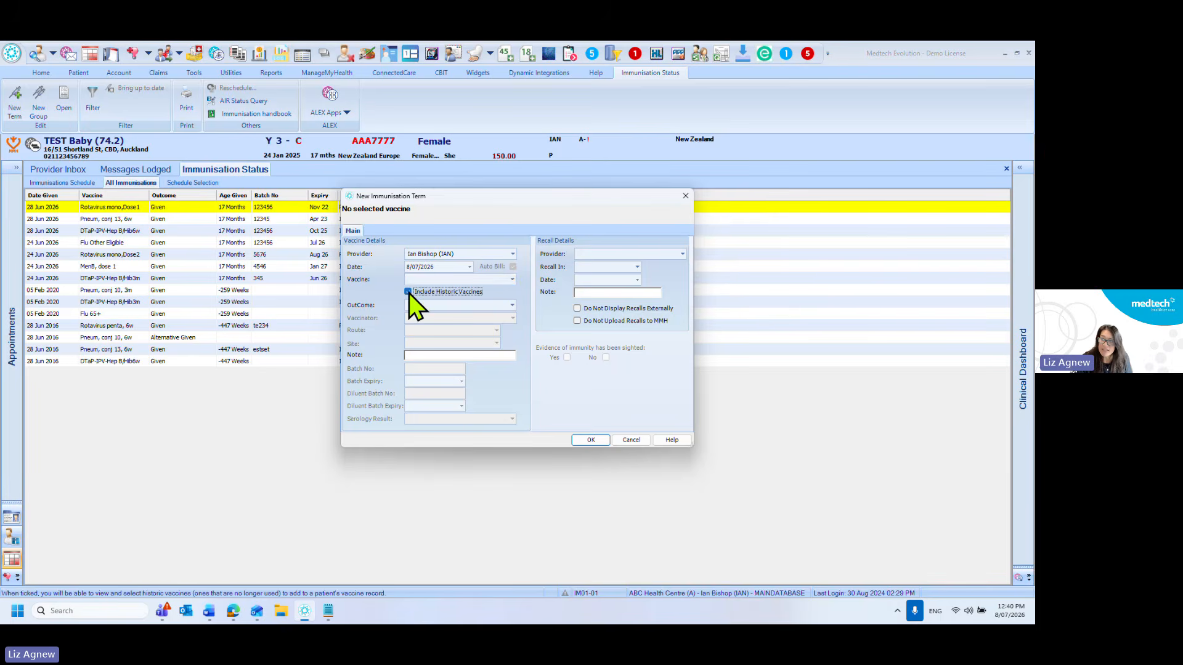
click(514, 280)
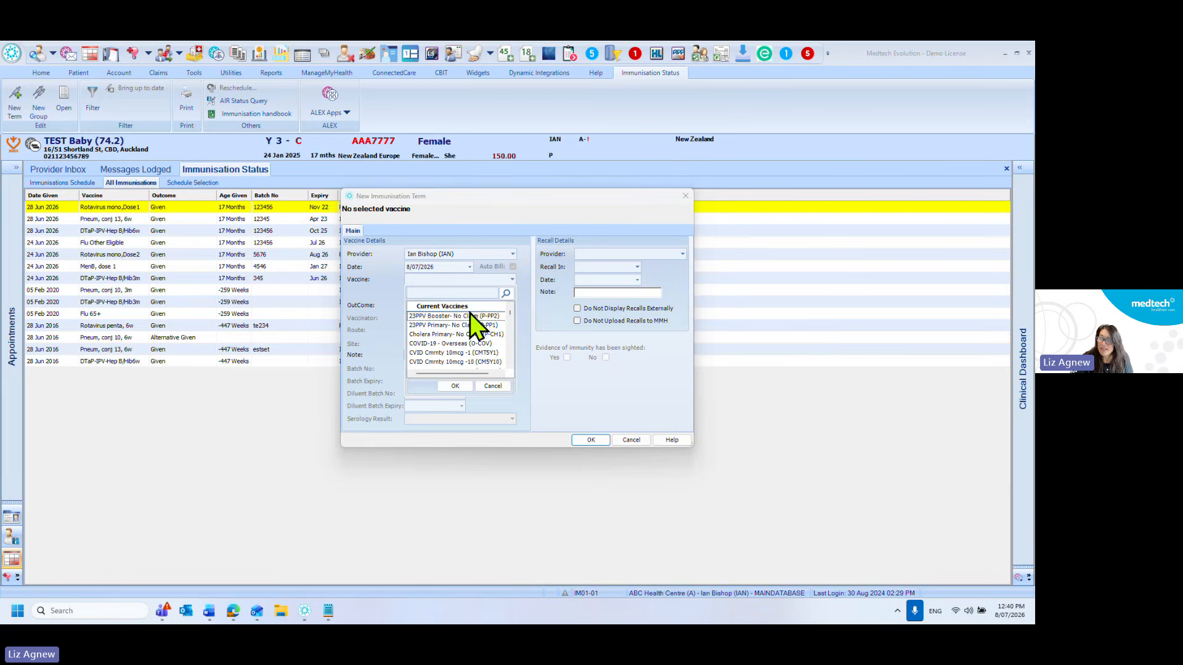
drag(509, 316, 513, 341)
scroll(509, 346, up, 2)
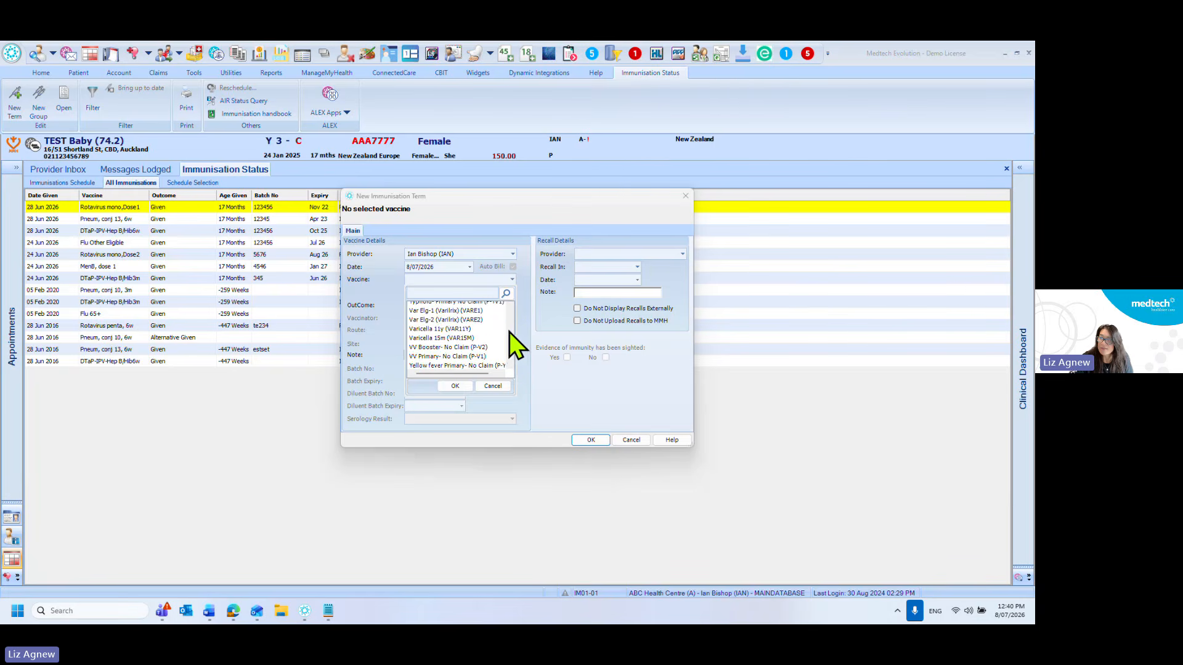
click(511, 366)
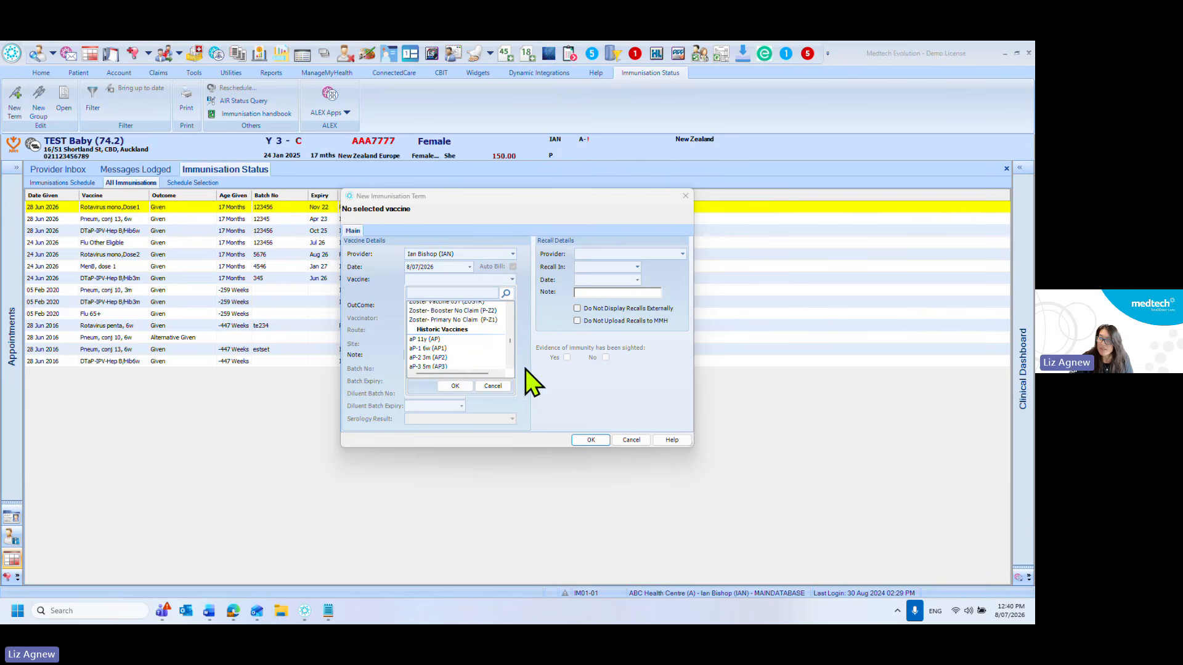
click(440, 293)
click(502, 389)
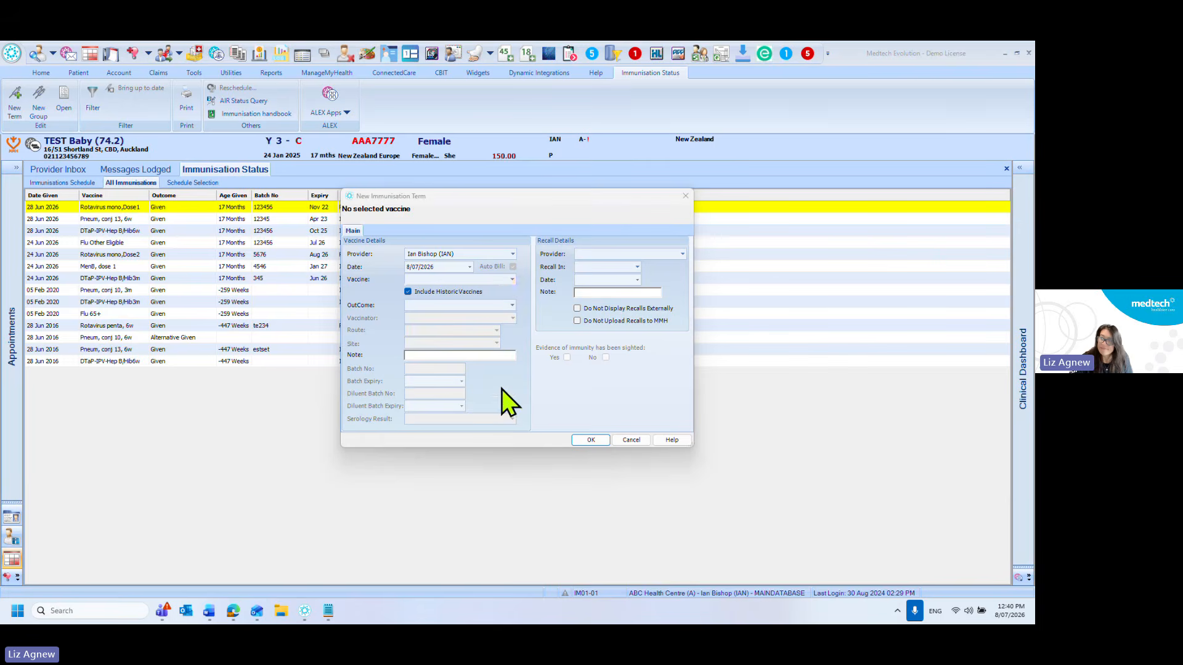
click(684, 197)
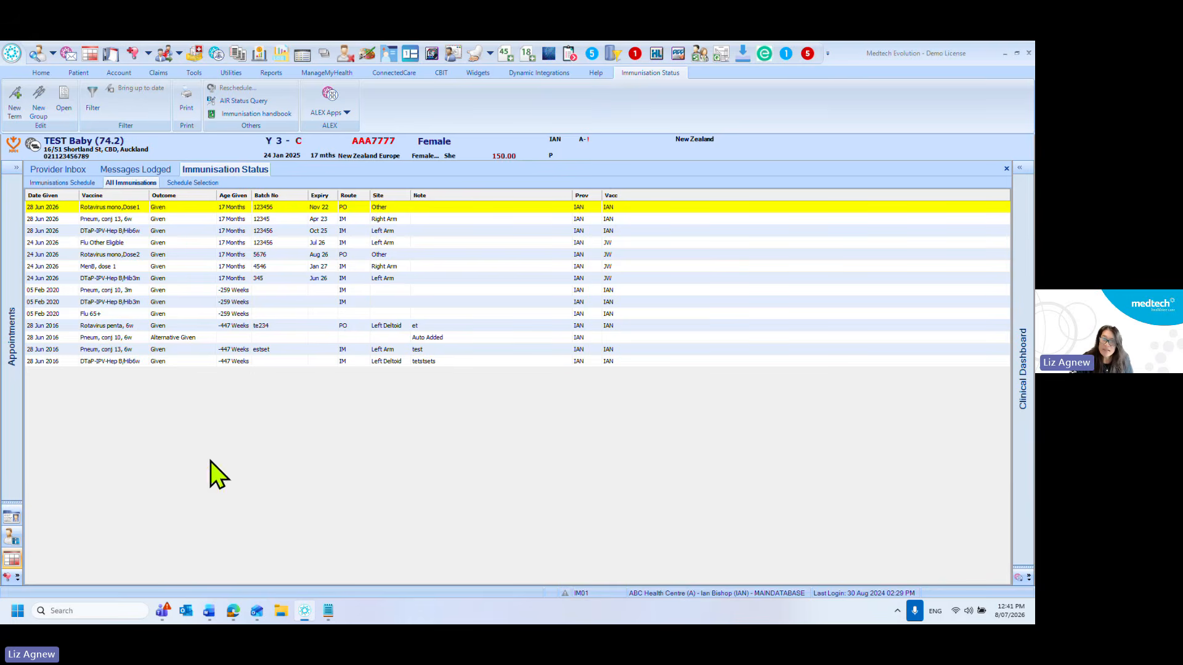
- Try the overseas vaccine Poliovirus, inactivated, fractional-dose - Overseas (O-FIPV) in a new immunisation term, then discard it
click(16, 96)
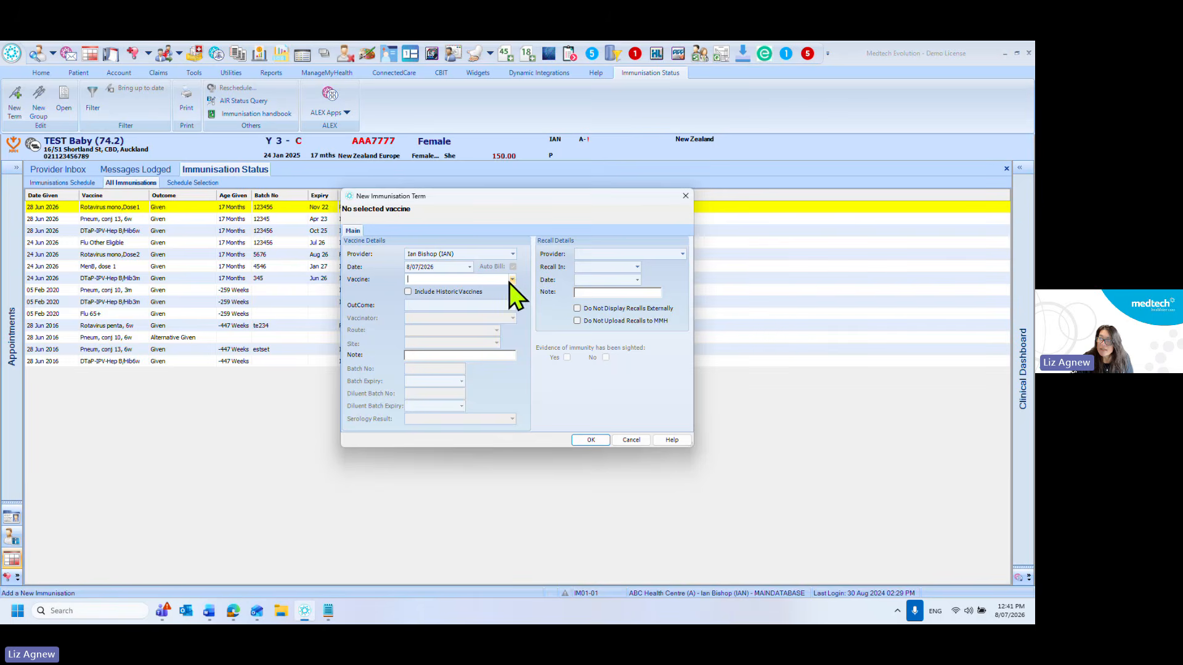
click(511, 280)
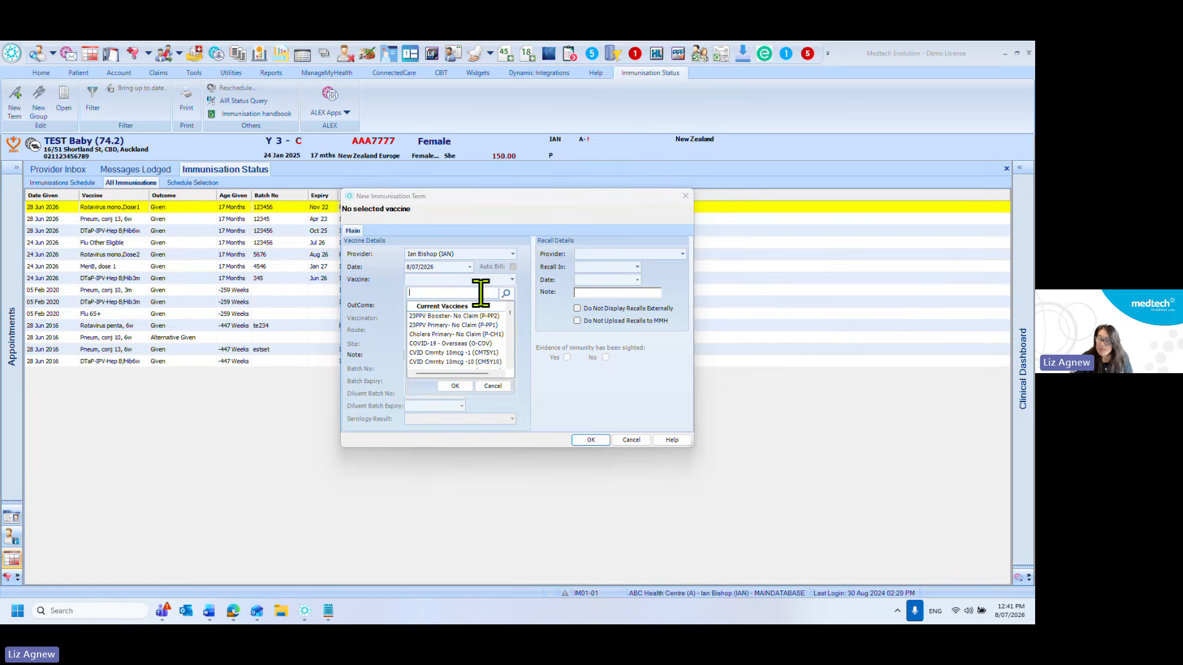
text(pol)
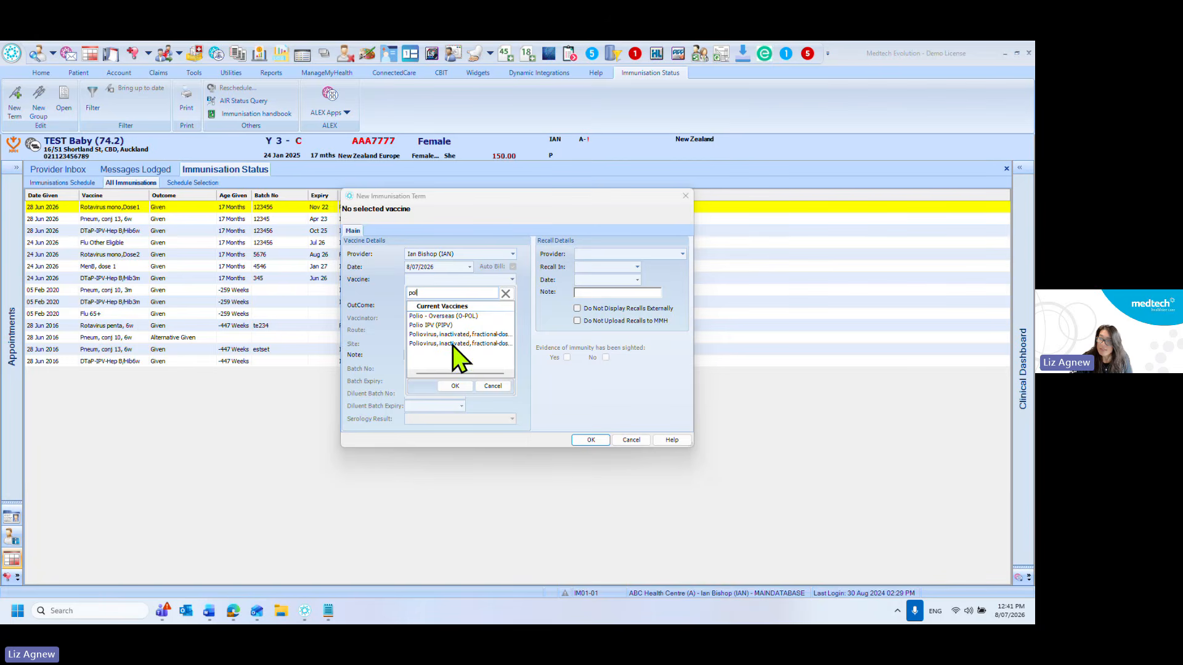
click(453, 386)
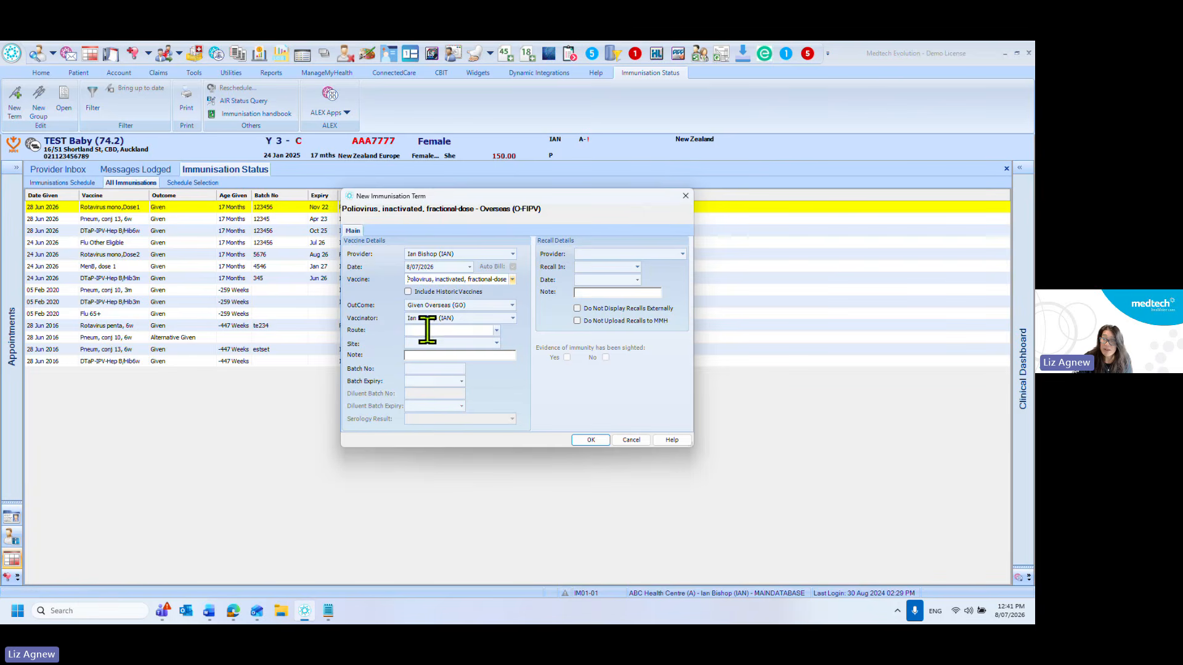
click(458, 369)
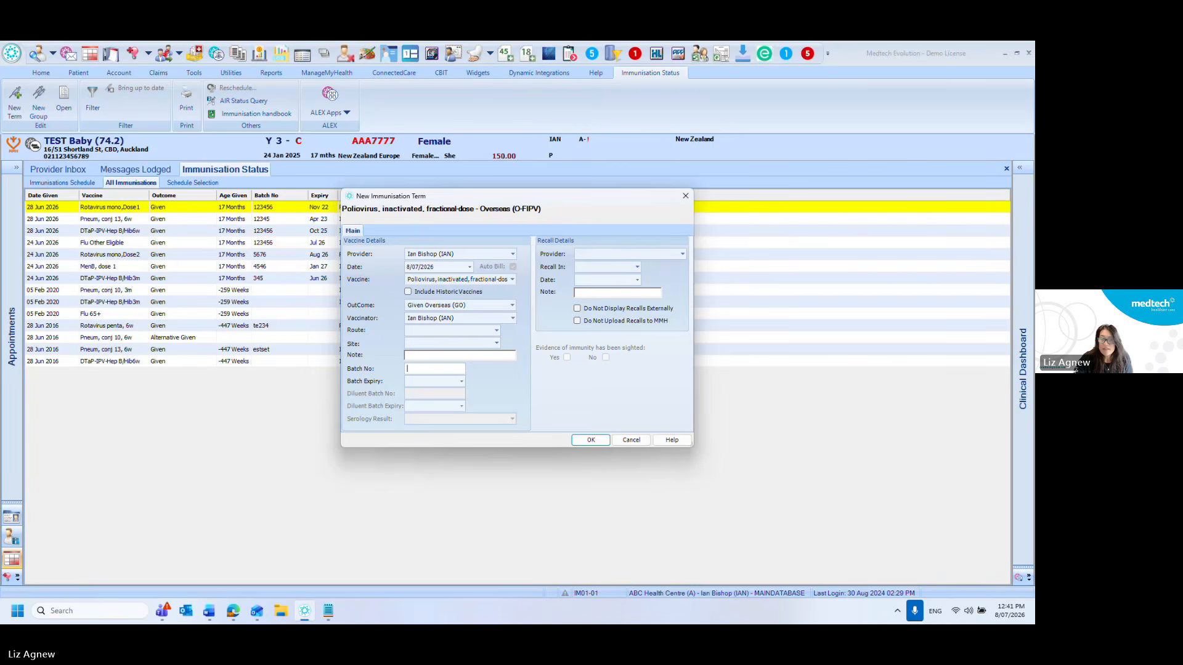
click(632, 444)
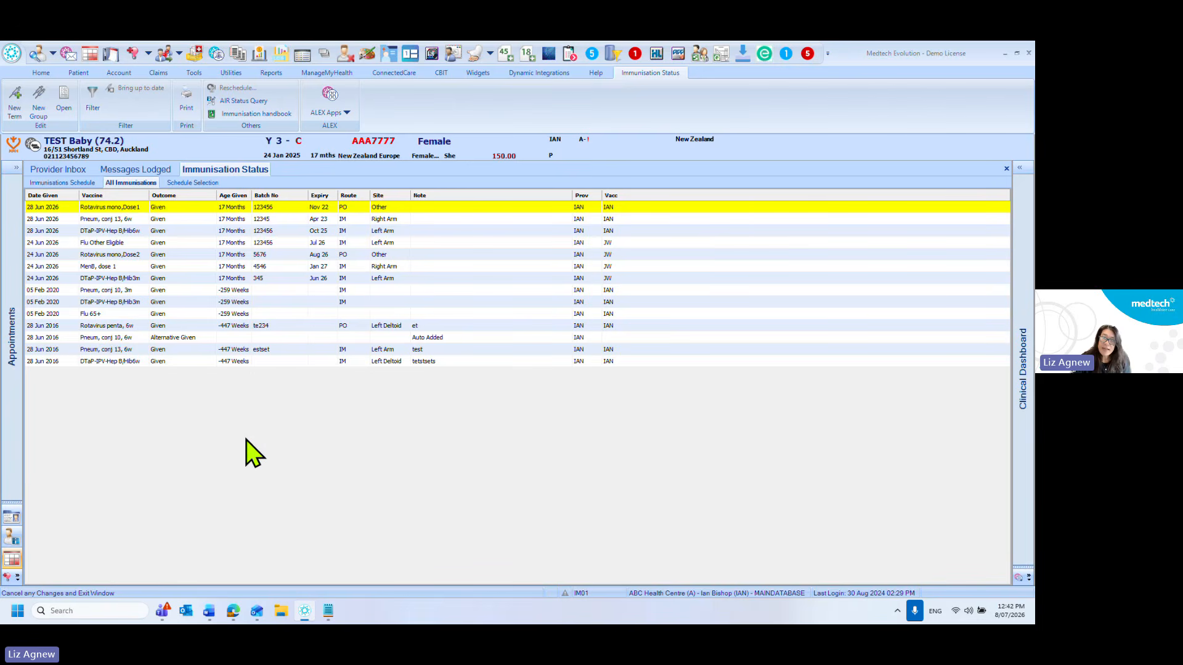
- Open the patient's immunisation schedule selection list
click(211, 184)
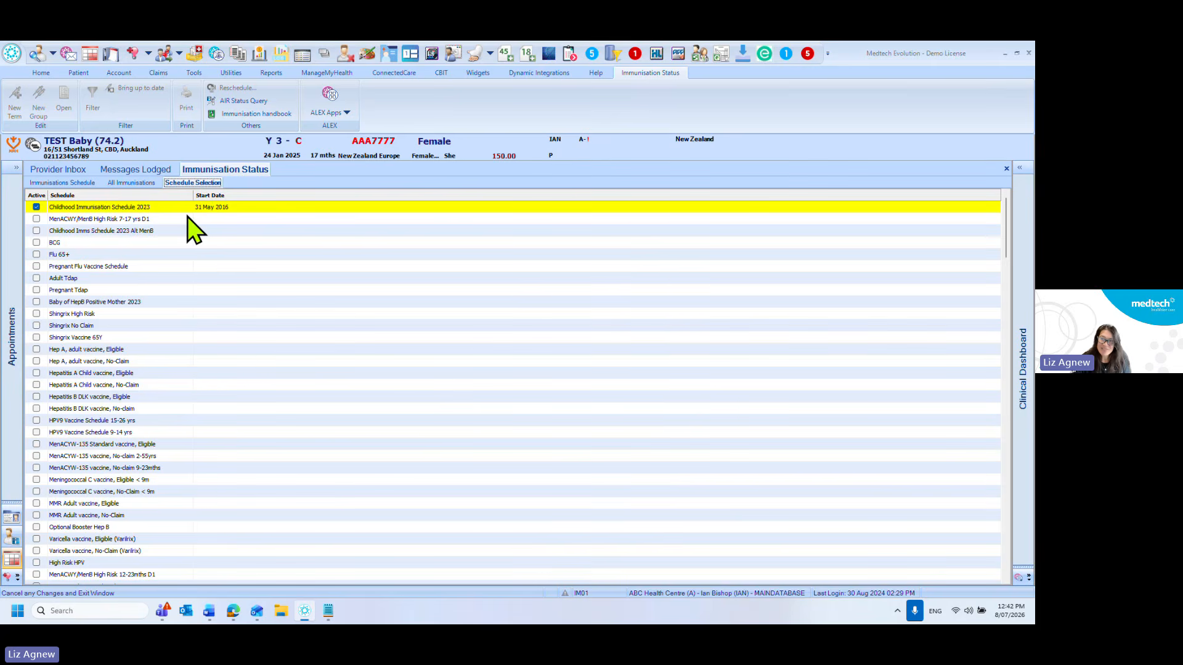
- Start an immunisation group entry from the overdue DTaP-IPV-Hep B/Hib5m line in the 5M23 group, with JW as the vaccinator
click(82, 184)
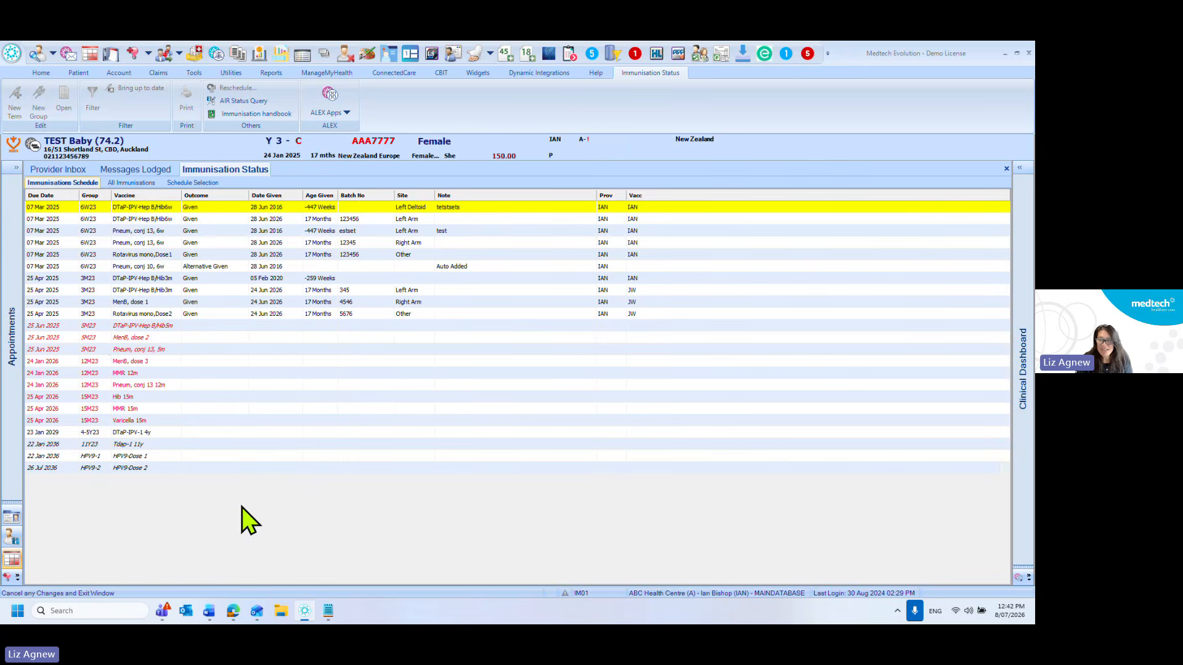
click(109, 326)
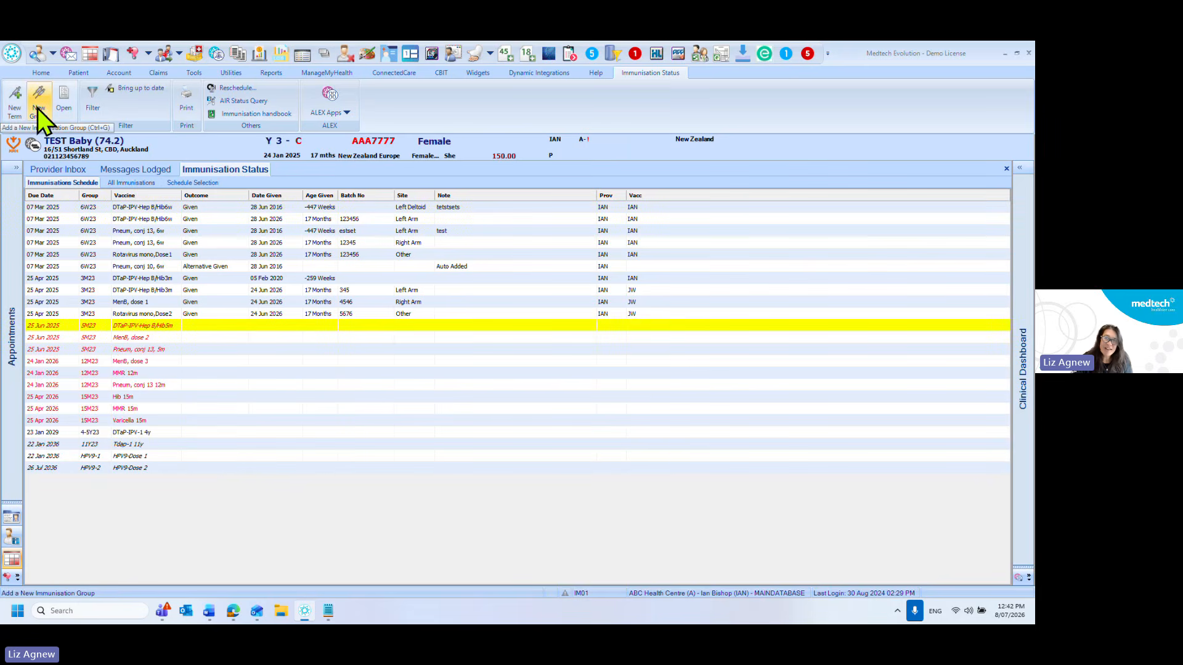
double_click(176, 327)
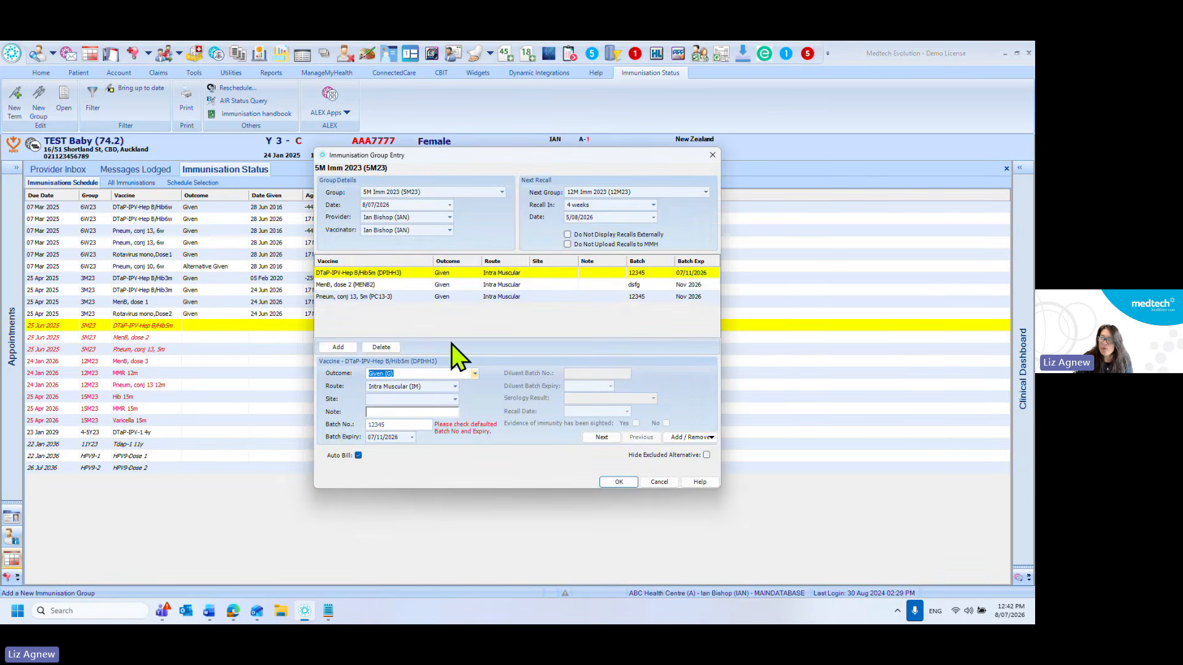
click(450, 232)
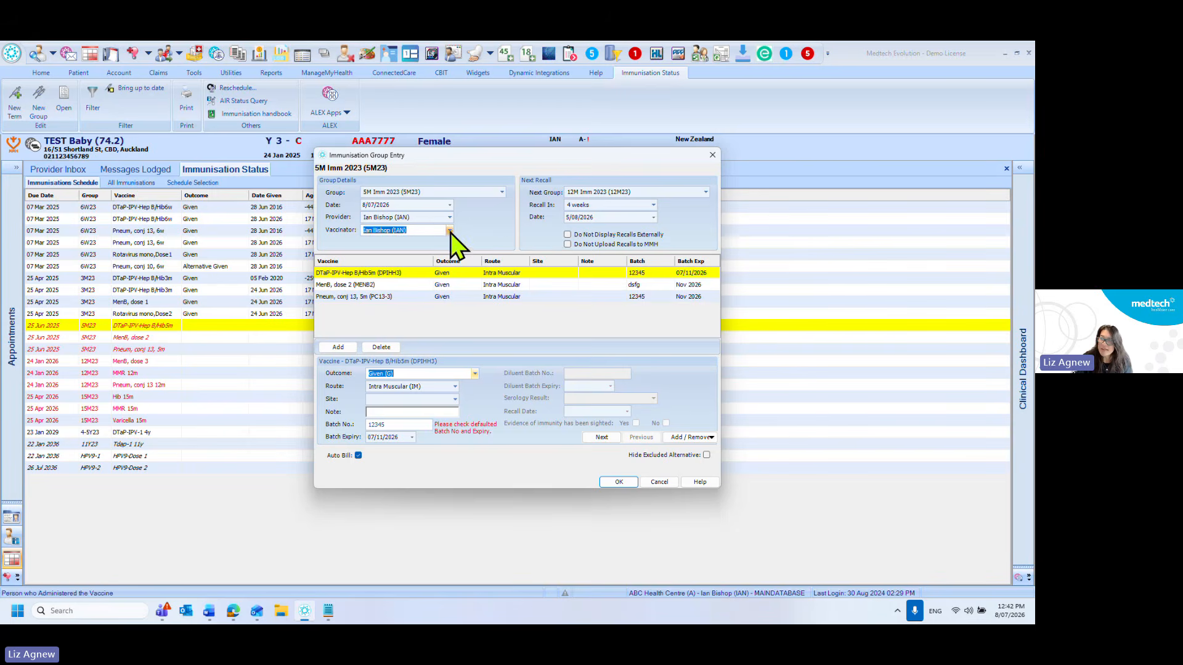
click(432, 253)
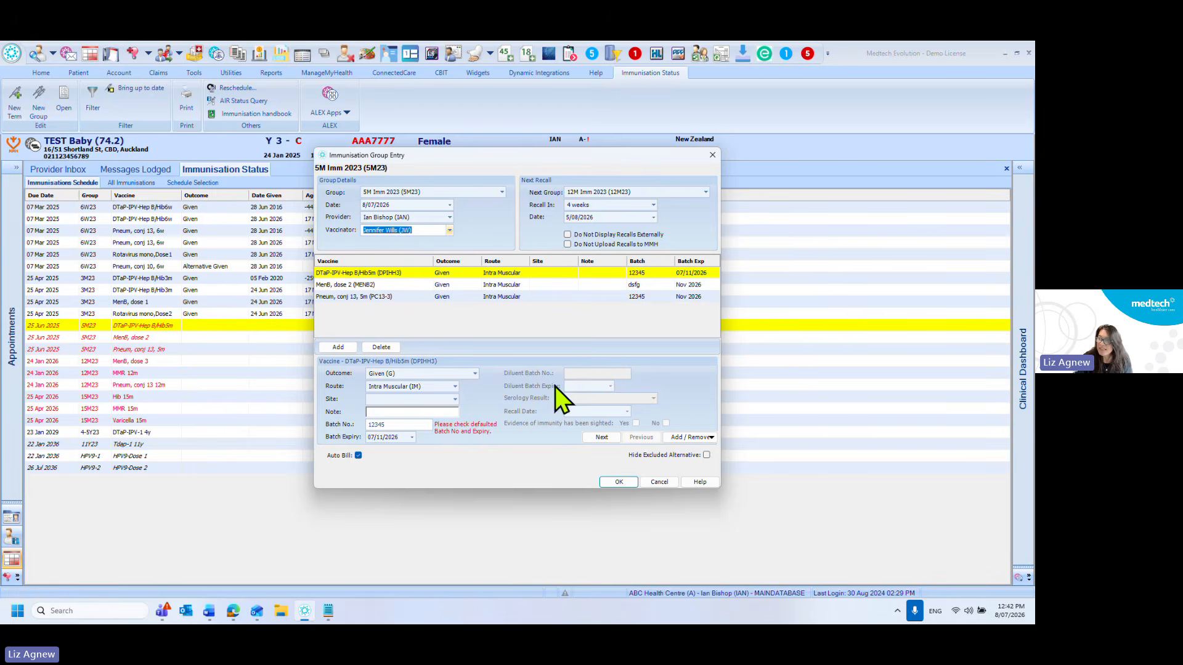
- Set the sites to Left Arm for DTaP-IPV-Hep B/Hib5m, Right Arm for MenB dose 2 and Left Arm for Pneum, conj 13, 5m
click(453, 275)
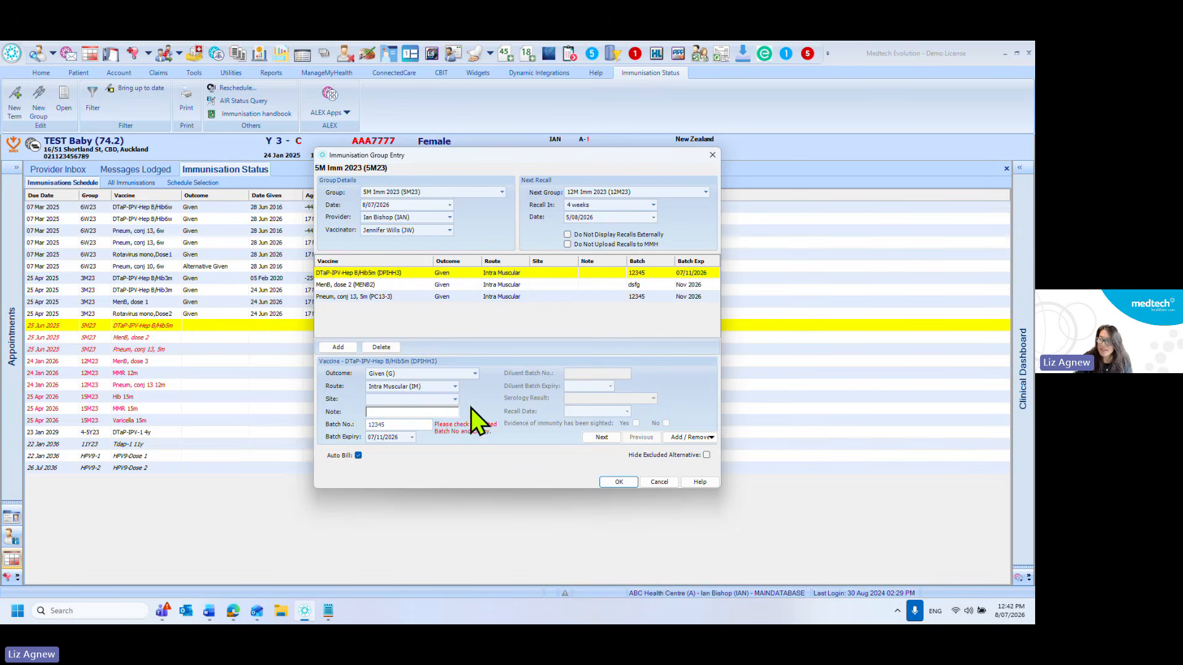
click(454, 399)
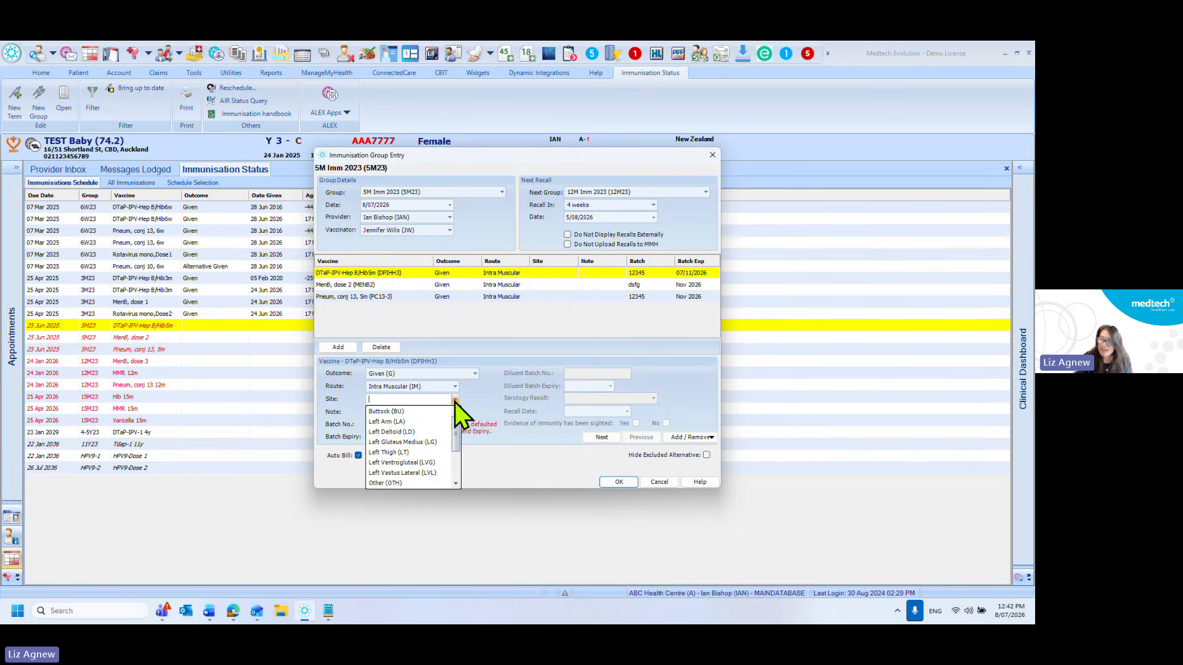
click(430, 422)
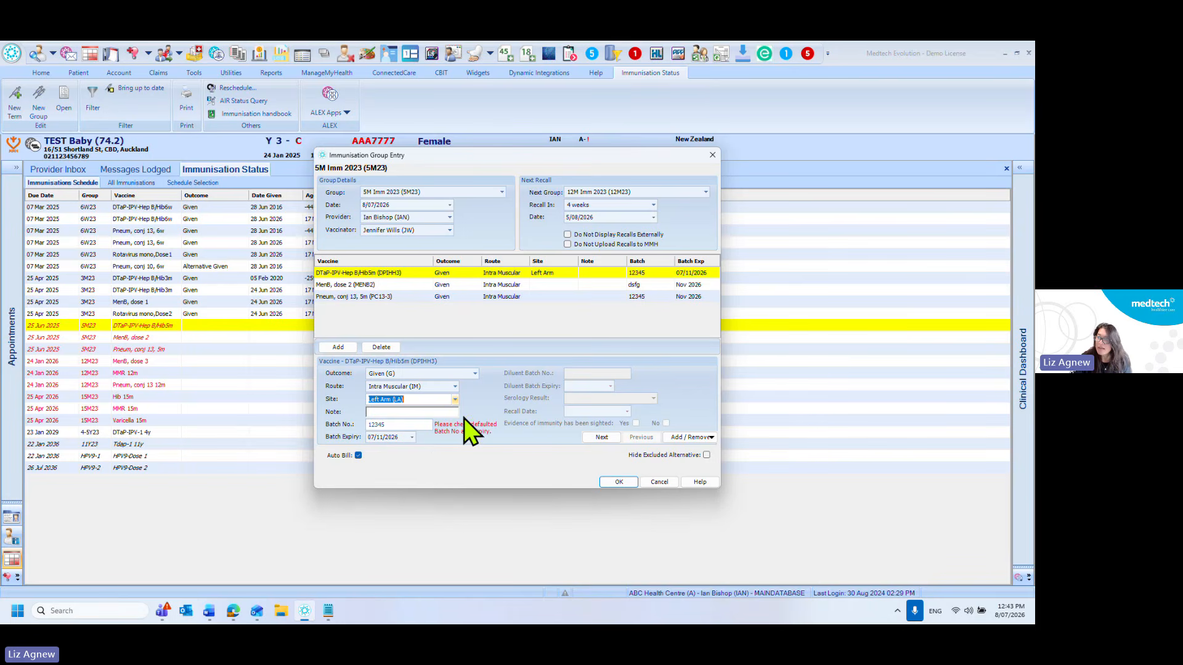
click(475, 286)
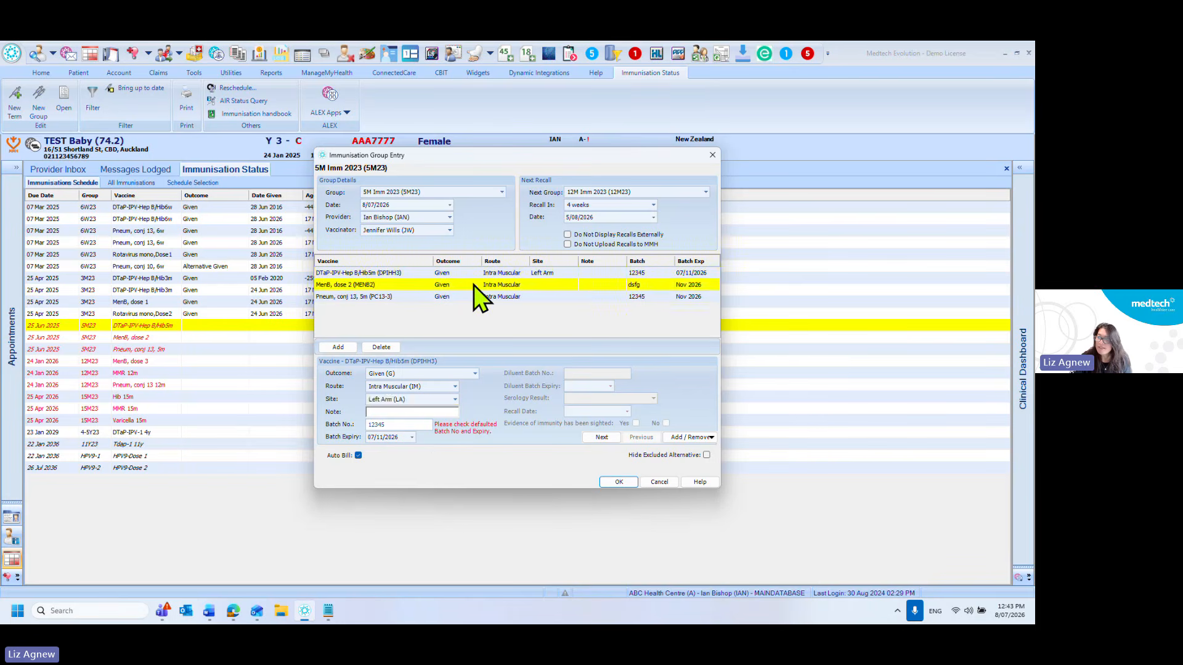
click(455, 399)
drag(453, 427, 455, 446)
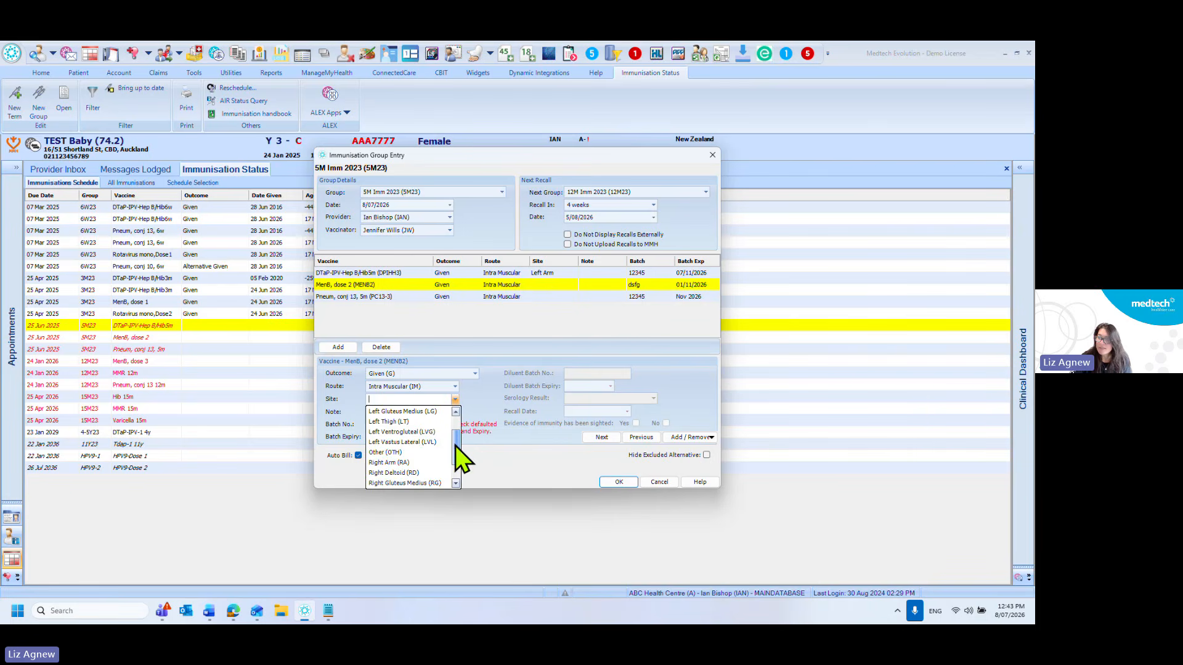
click(430, 463)
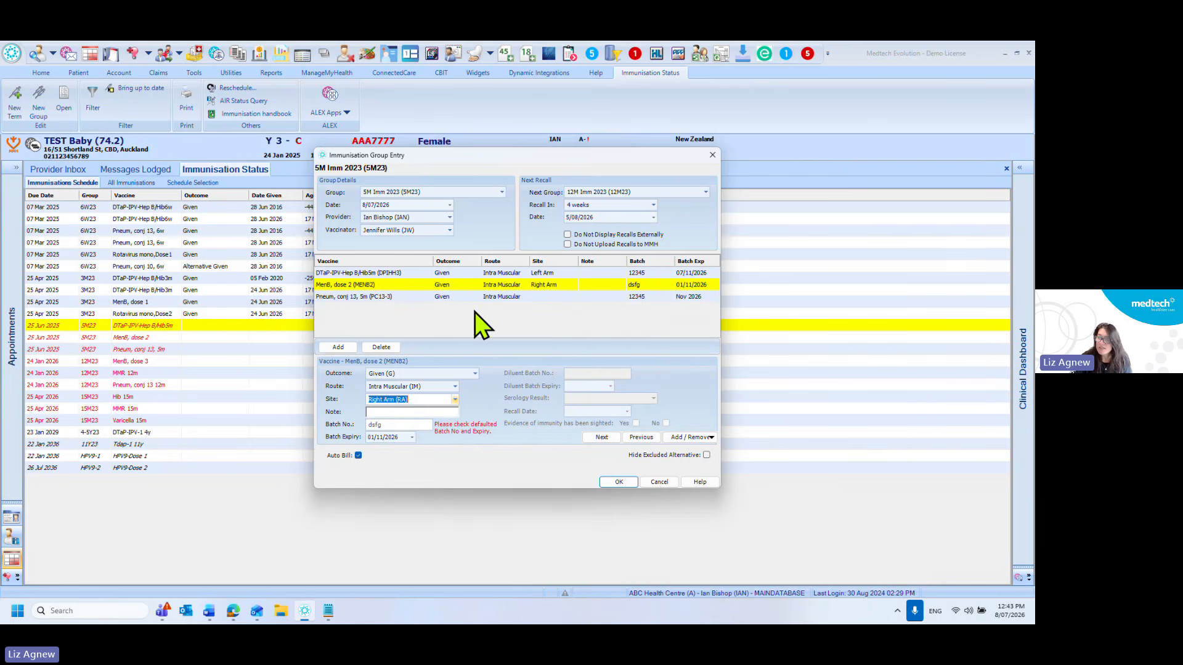
click(454, 297)
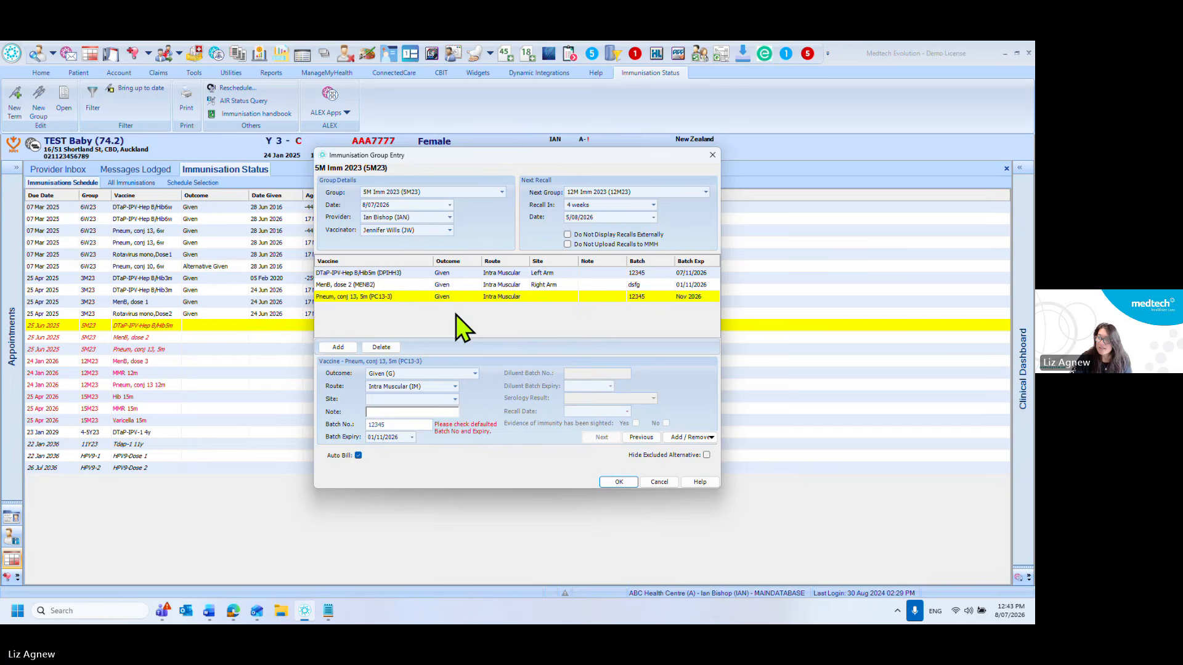
click(455, 399)
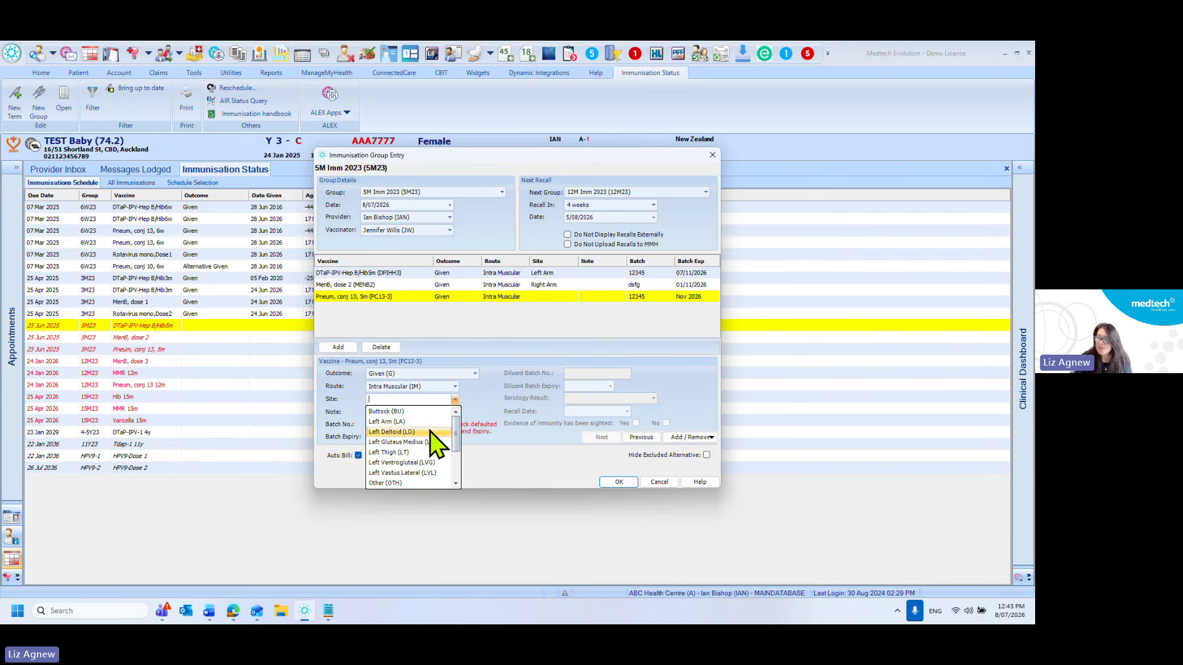
click(444, 423)
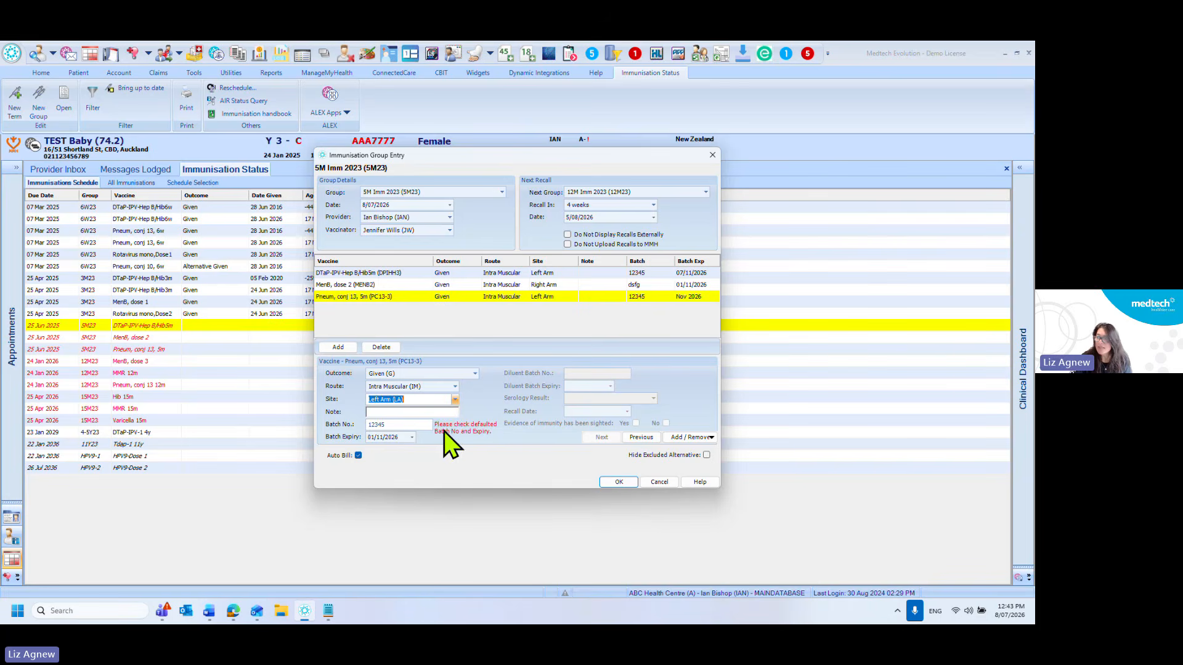
- Add the vaccine MMR 12m (MMR3) to the immunisation group with the site Left Arm
click(339, 347)
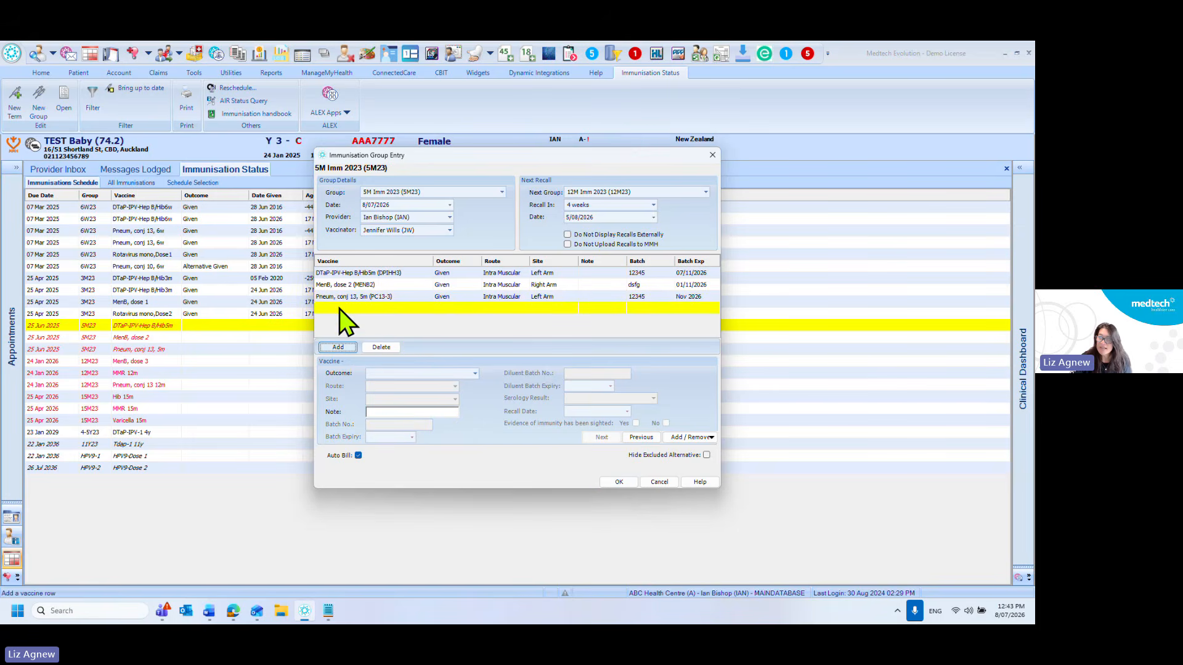
click(428, 309)
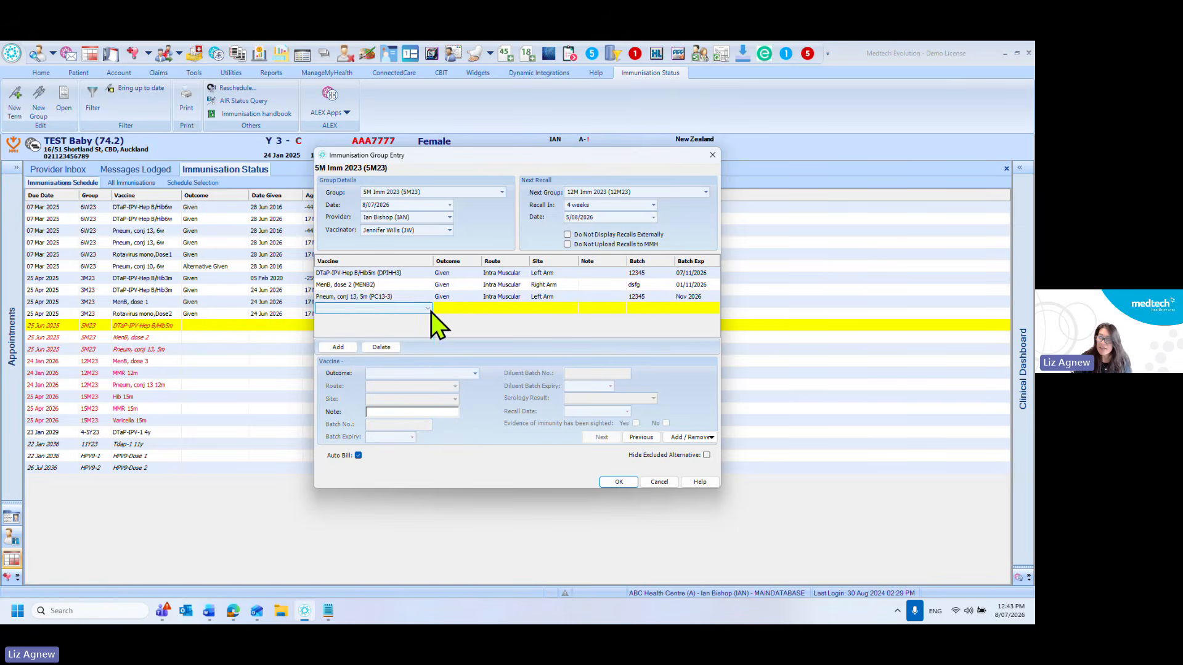
click(430, 310)
click(416, 309)
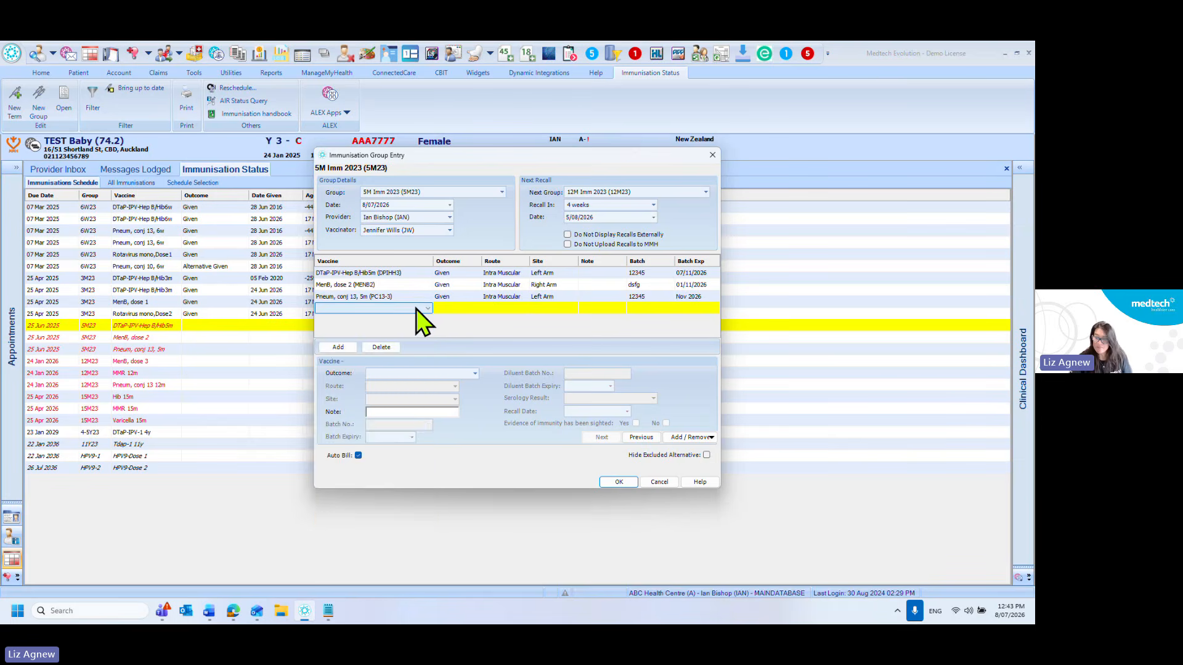
click(416, 309)
key(m)
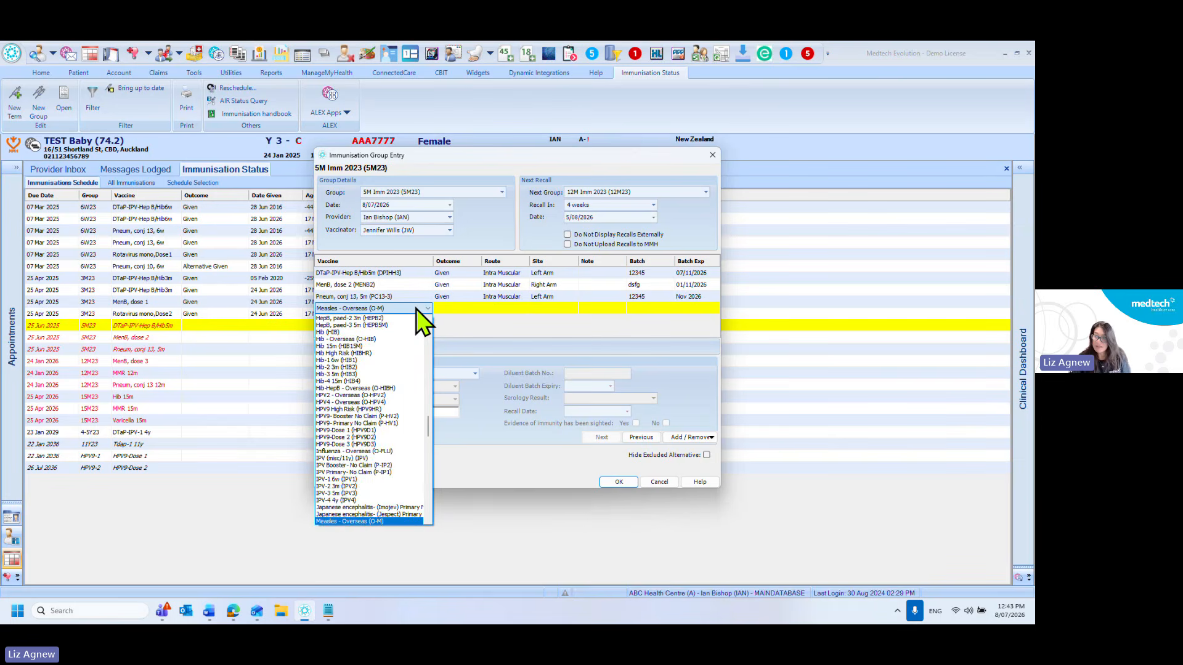
key(m)
click(383, 326)
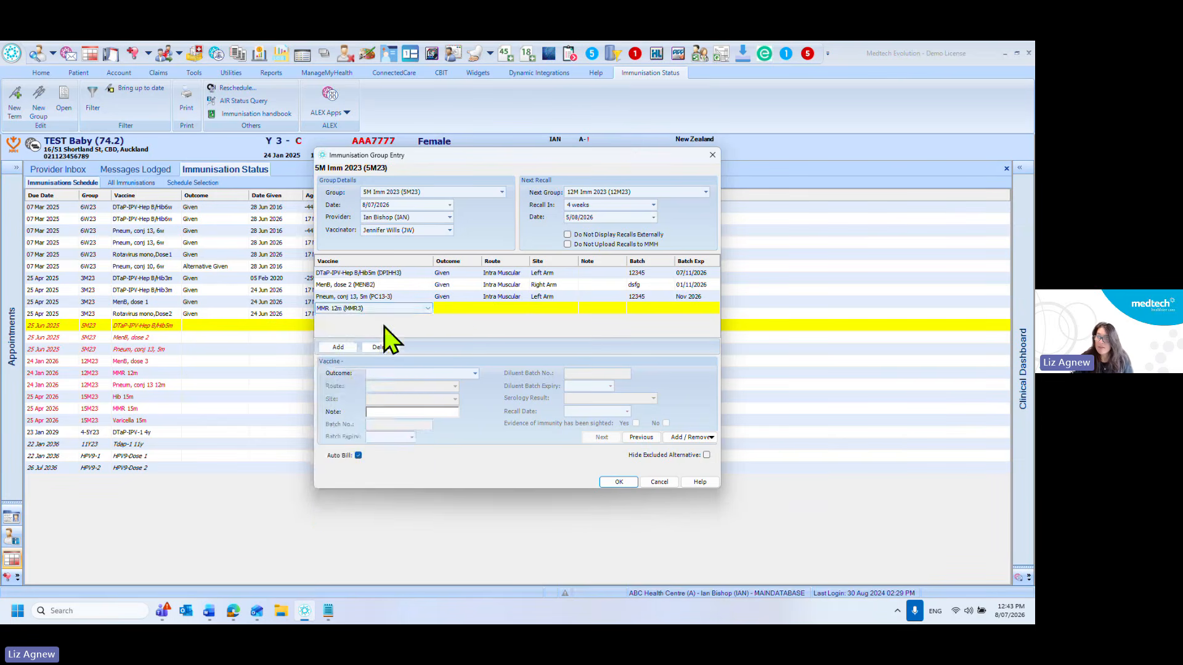
click(456, 400)
click(413, 422)
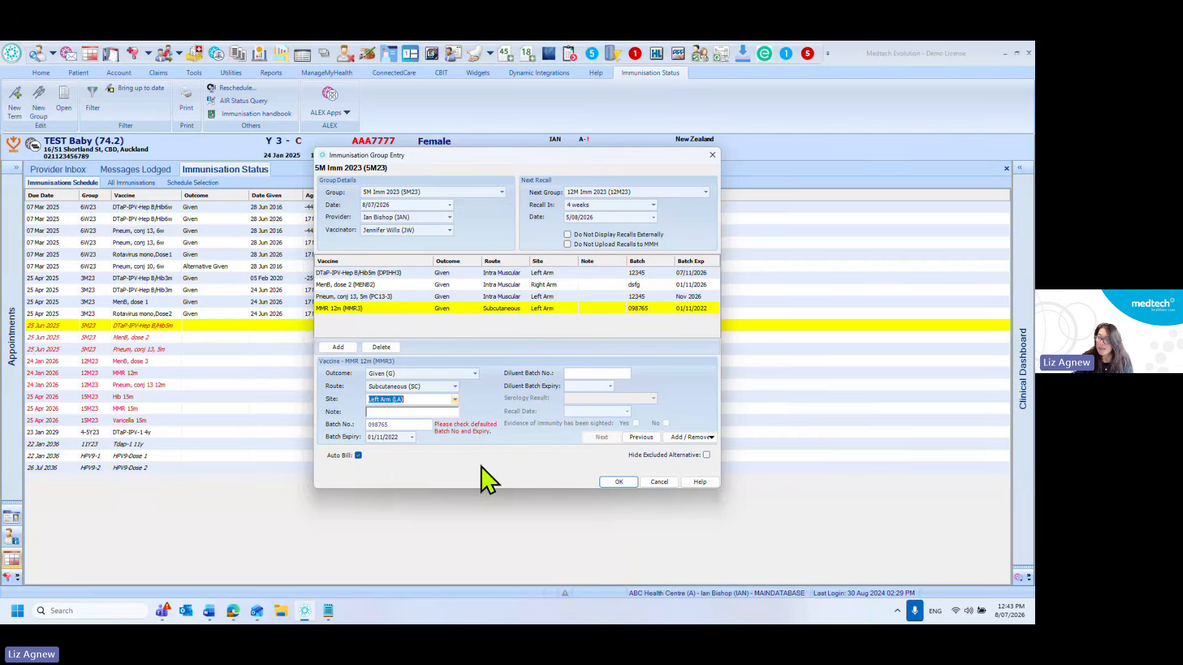
- Enter diluent batch number 425 with expiry 24/07/2026 for MMR 12m, try to save the group, and return to correct the entry
click(580, 372)
text(425)
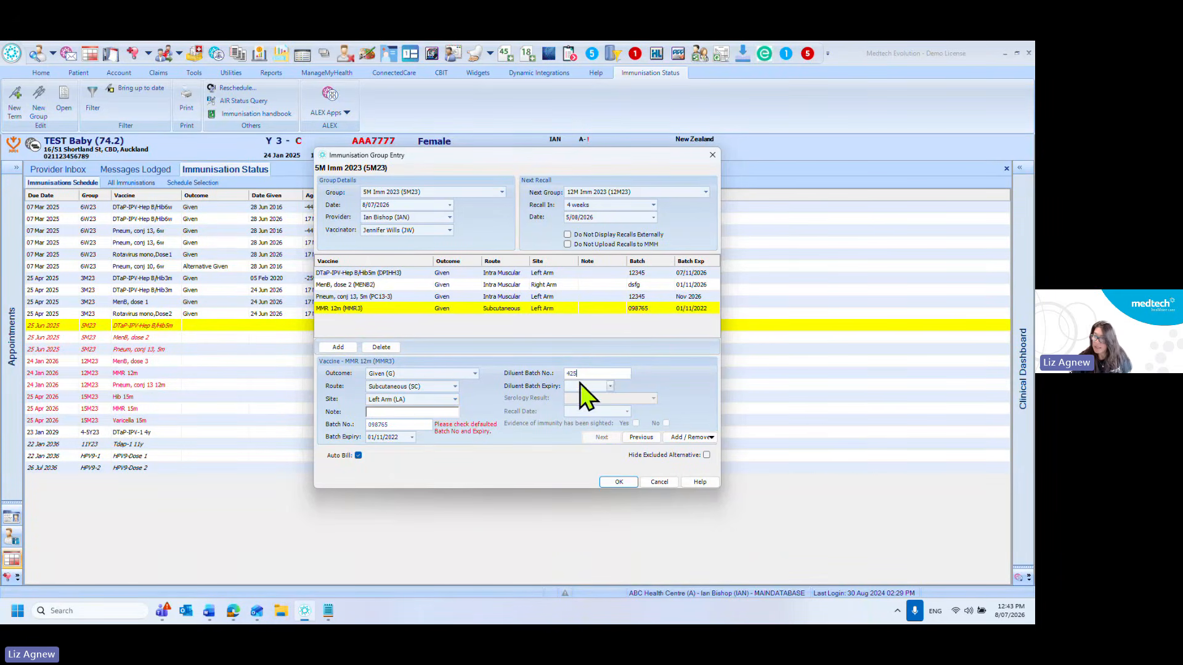
click(579, 384)
click(610, 385)
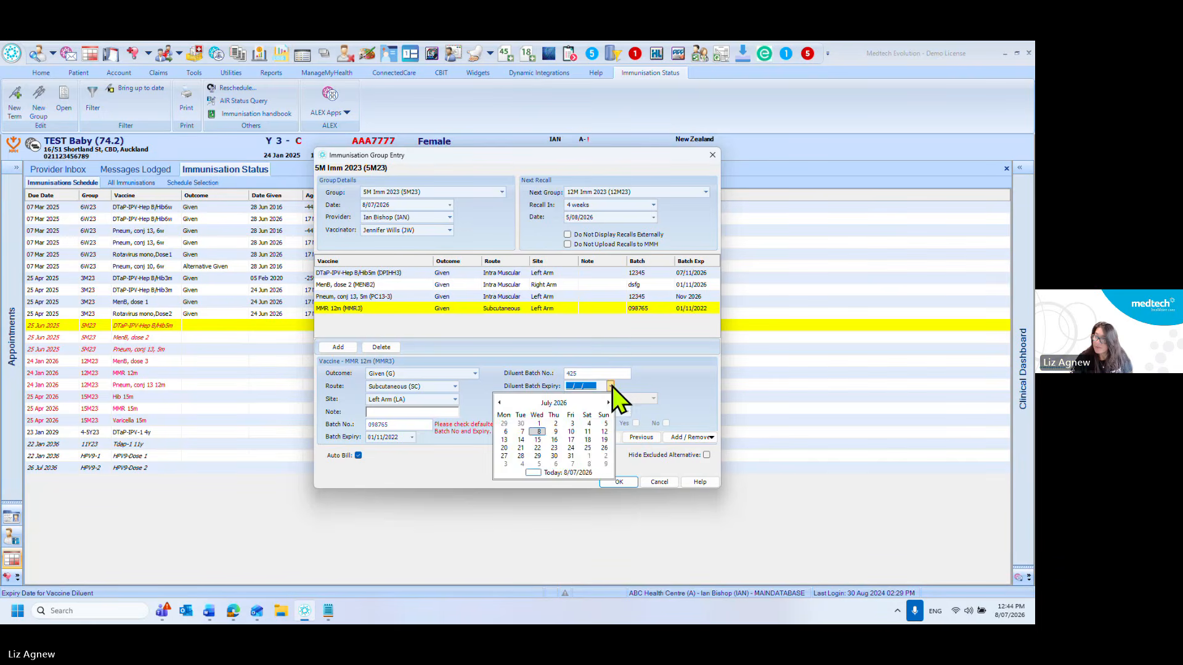
click(584, 453)
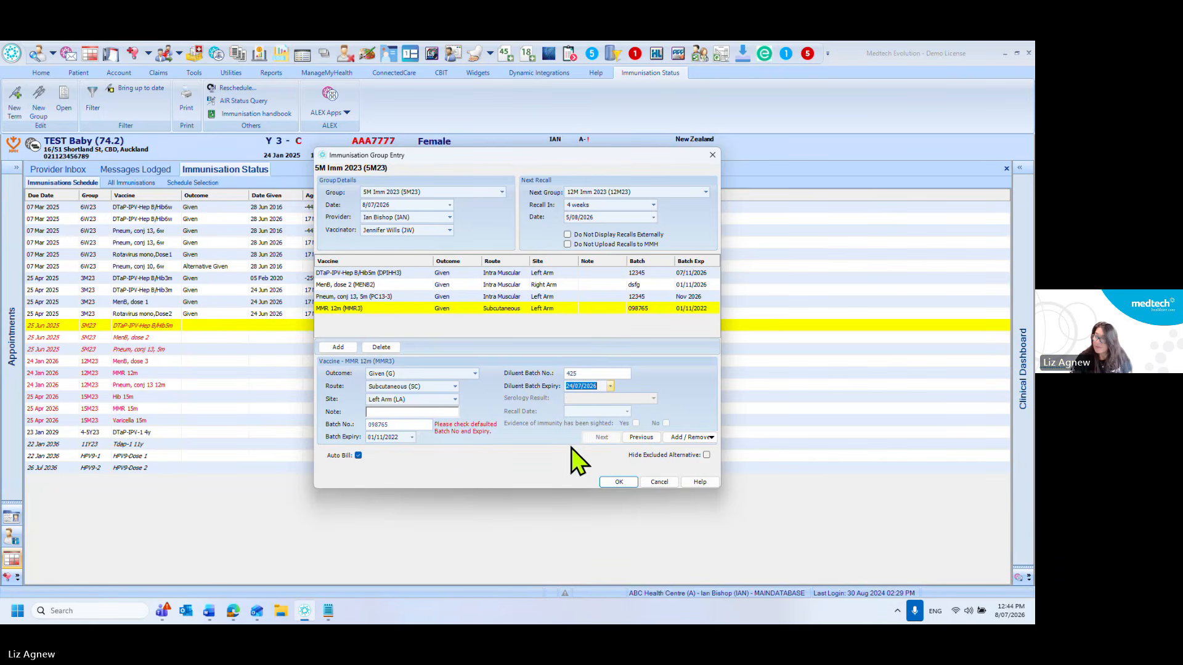
click(619, 485)
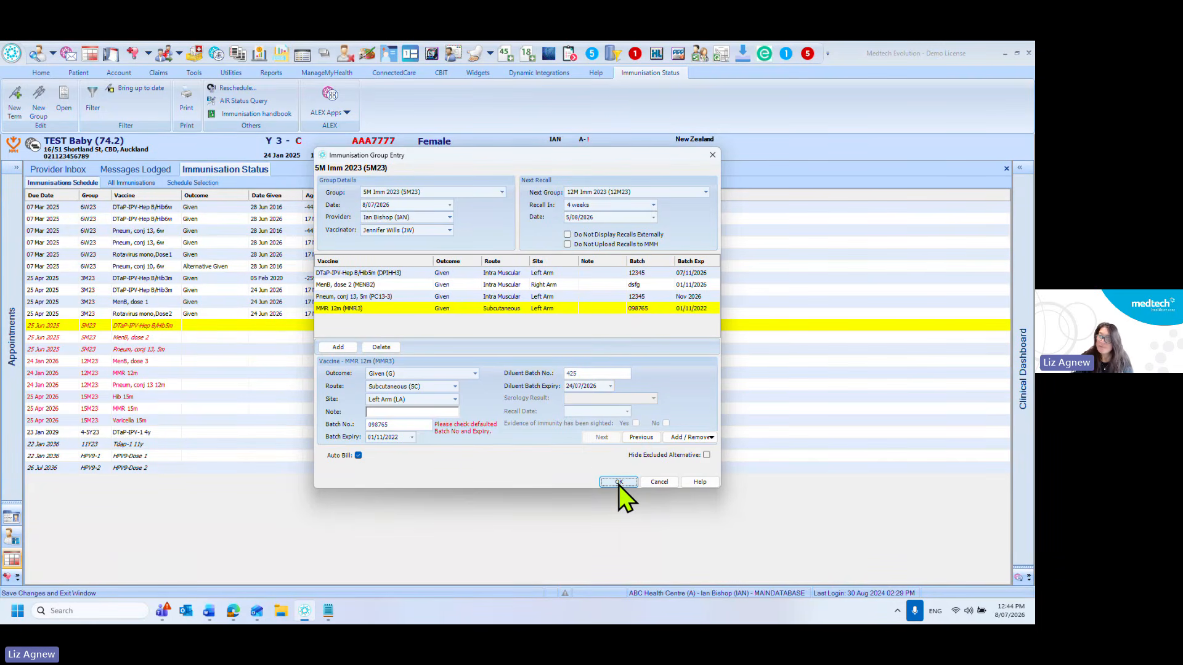
click(619, 483)
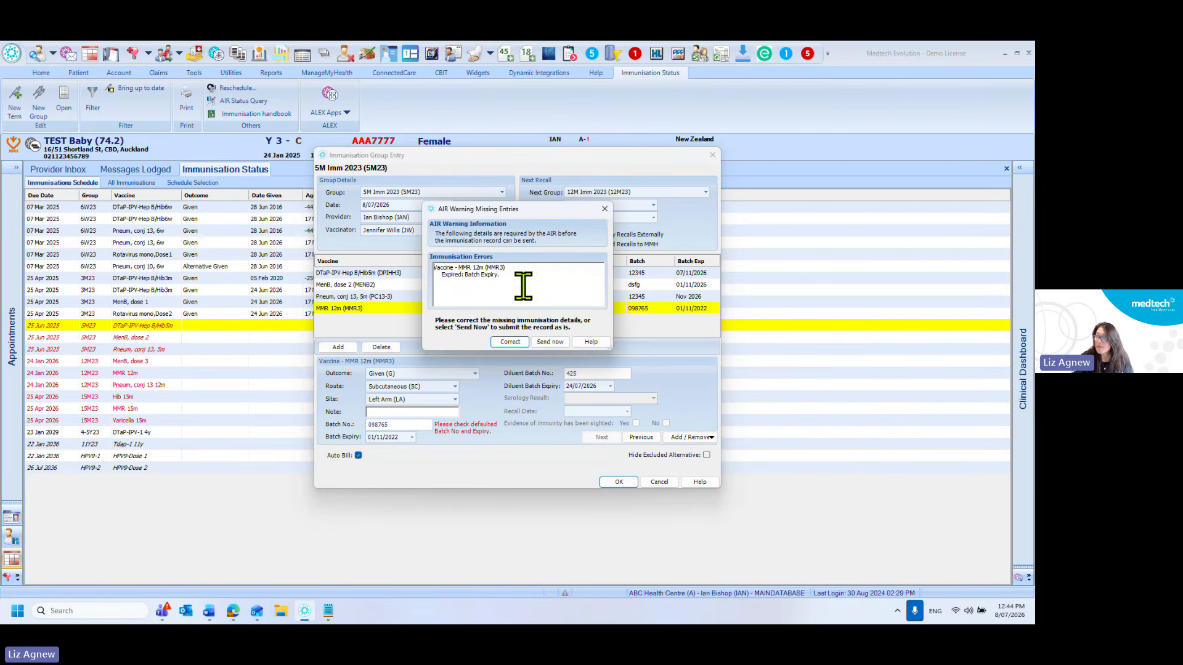
click(510, 342)
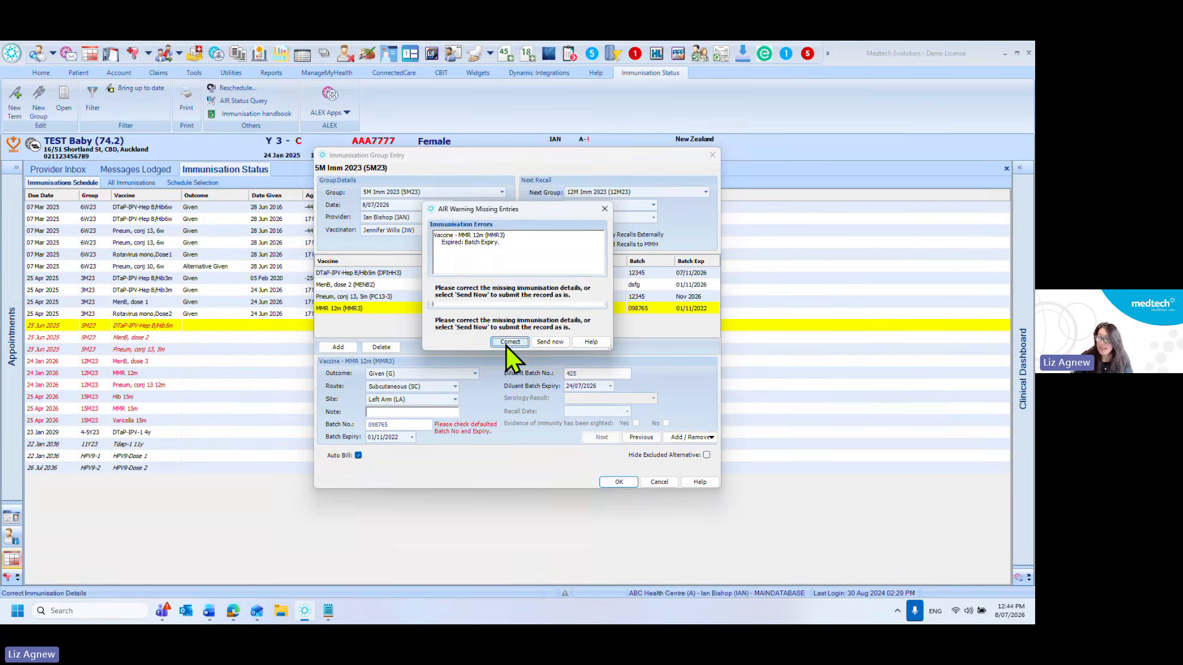
- Set the MMR 12m batch expiry to 31/07/2026 and save the immunisation group
click(412, 436)
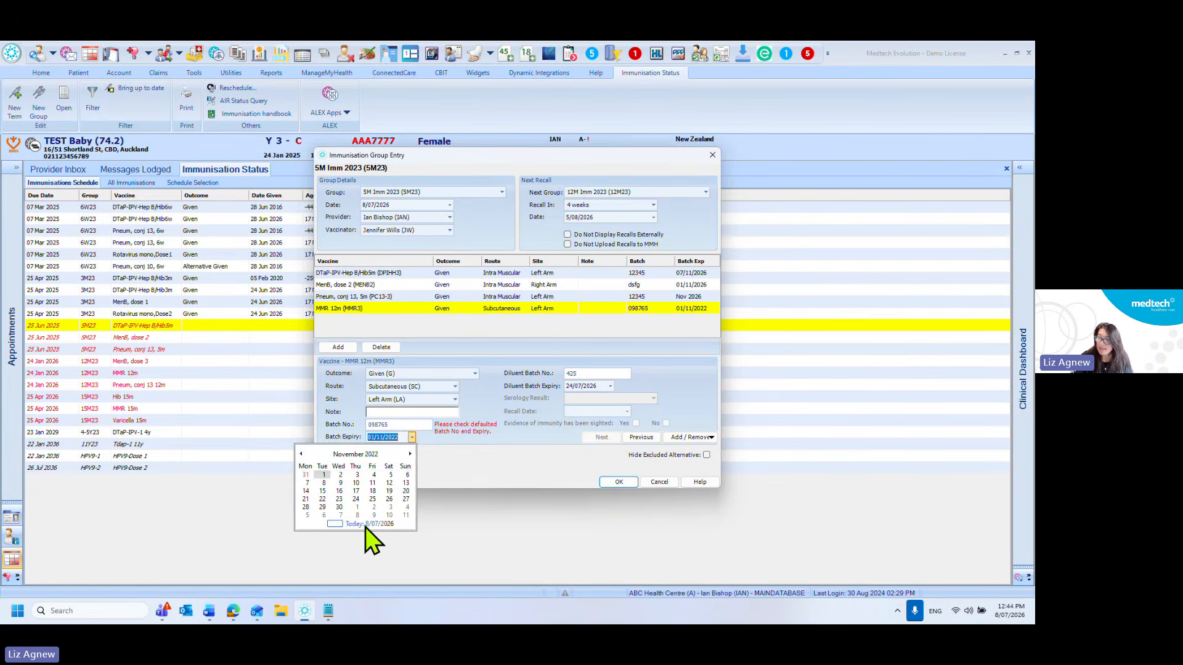
click(365, 525)
click(412, 437)
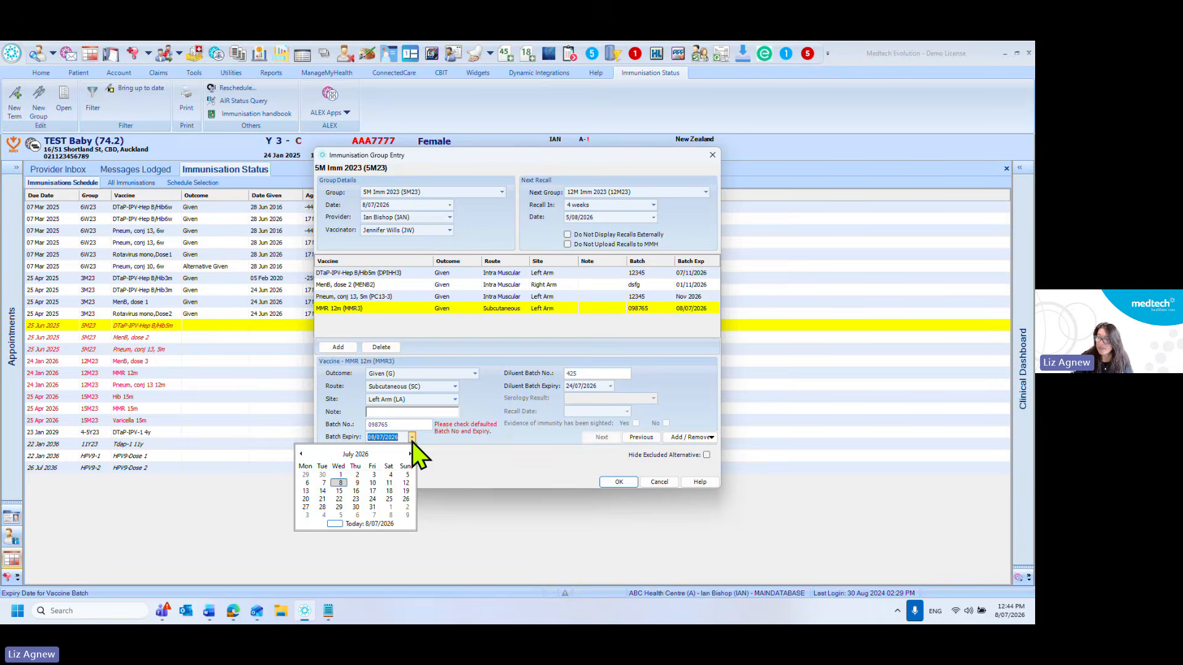
click(373, 507)
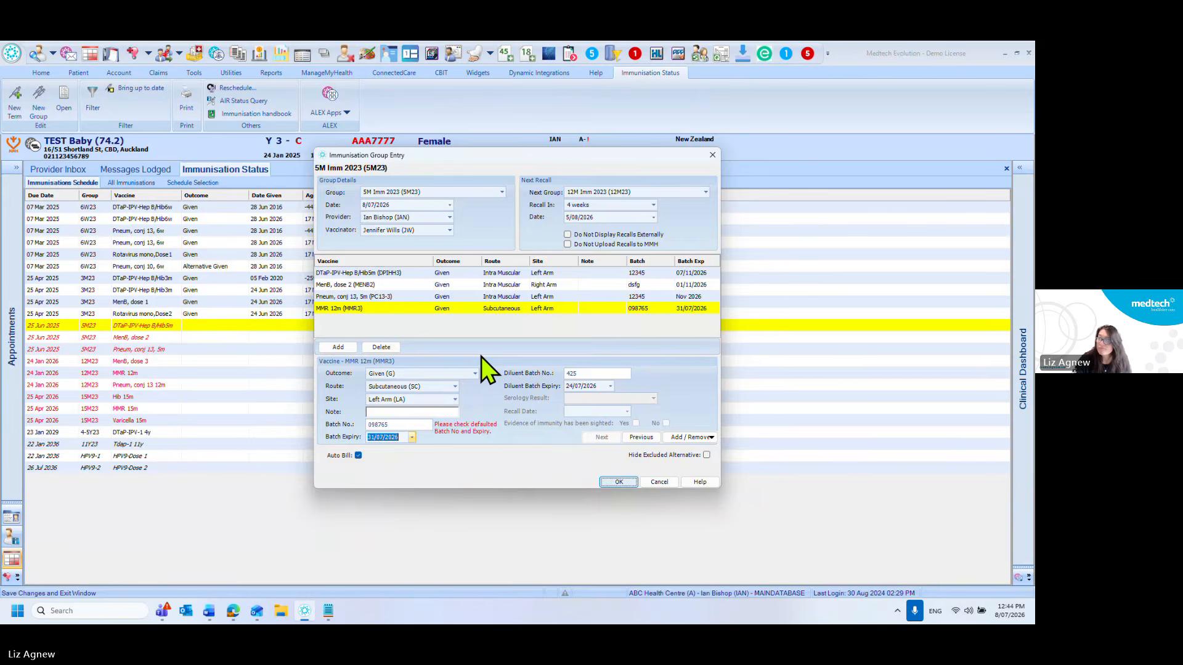
key(Return)
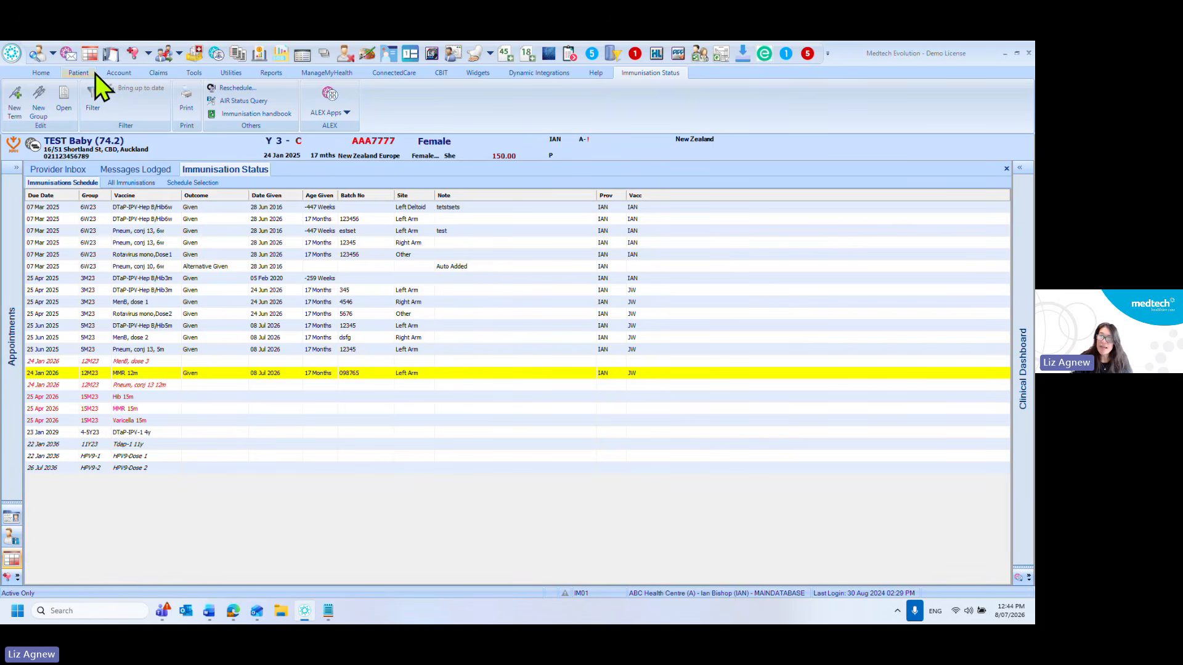
- Examine the vaccine services and subsidies on the auto-billed invoice in the account holder's account, then return to the immunisation status
click(117, 72)
click(682, 102)
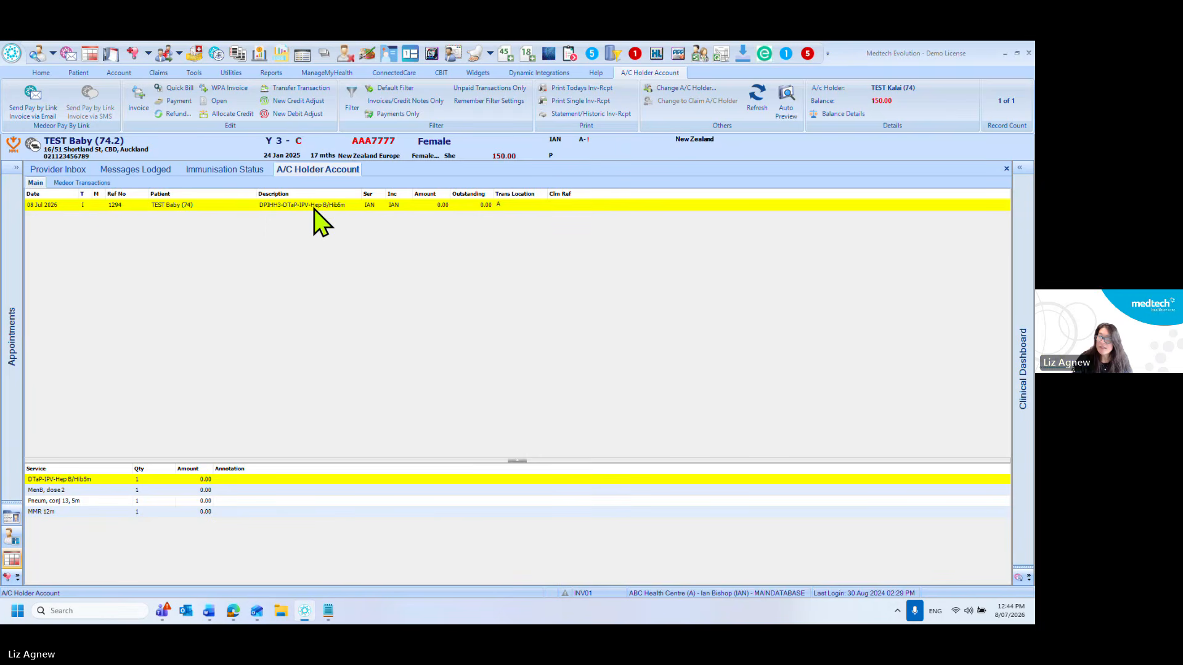
double_click(120, 207)
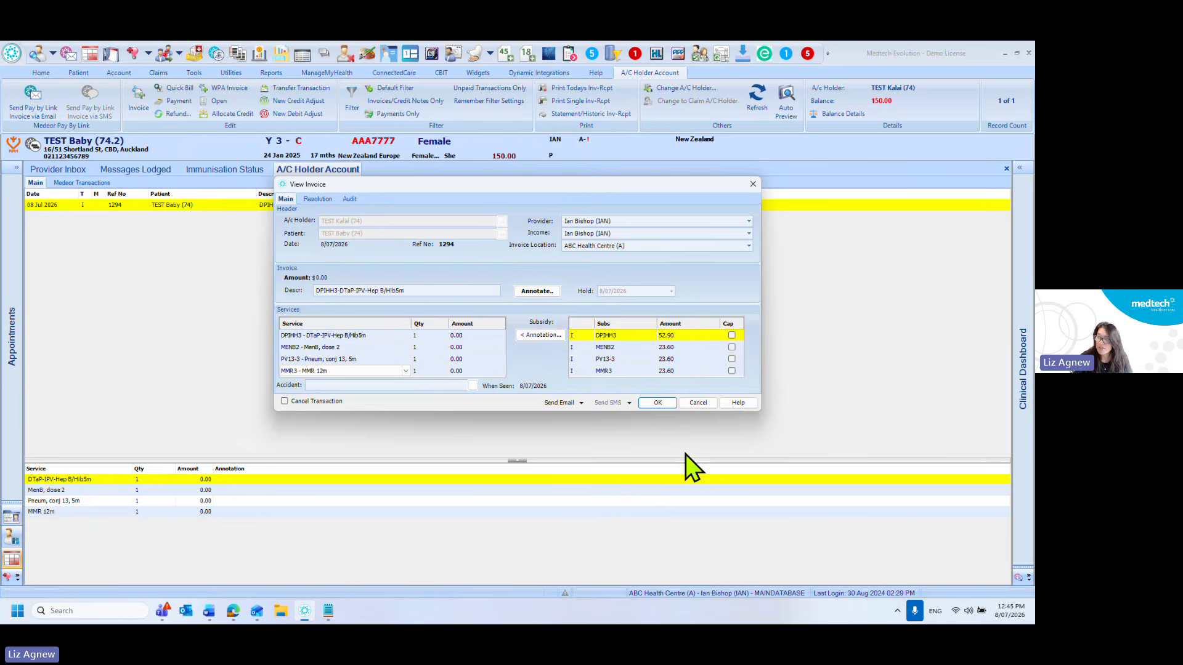
click(697, 403)
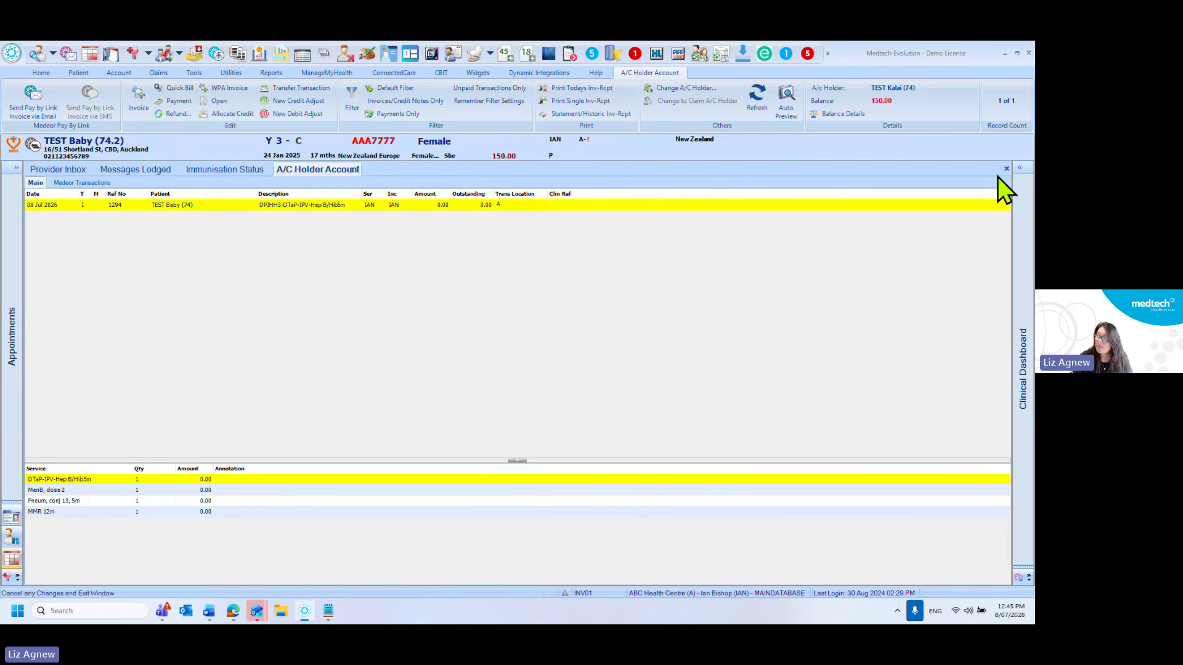
click(1006, 169)
click(239, 172)
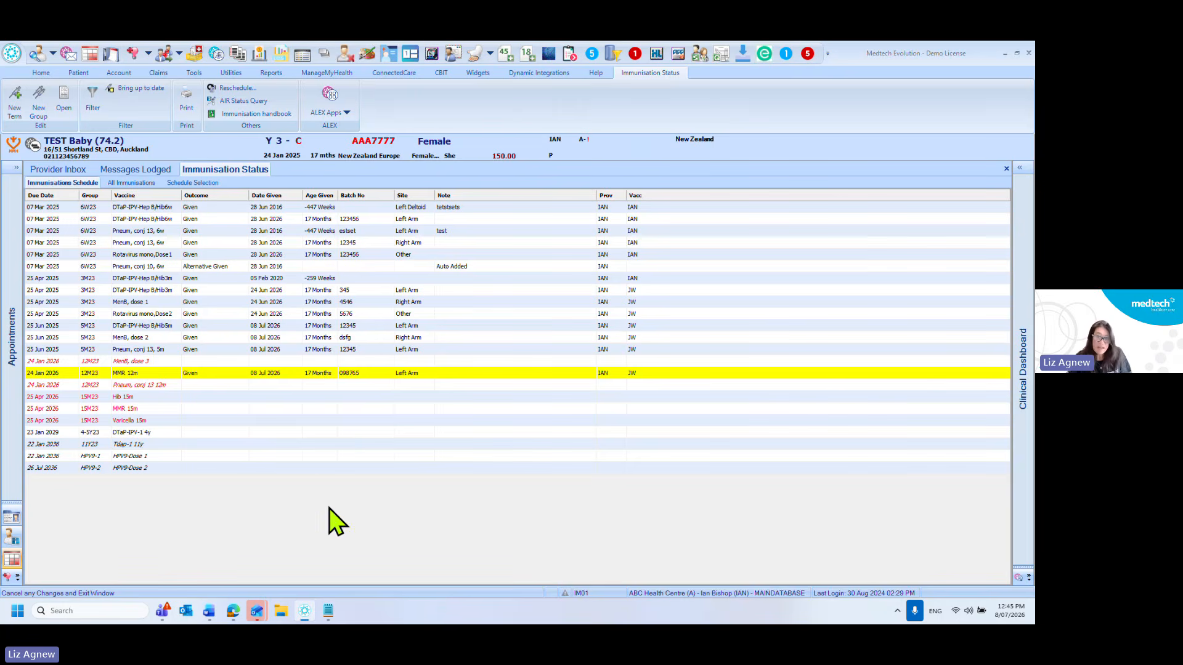
- Find the 25-year-old pregnant patient by surname and check the active schedules in their immunisation status
key(F3)
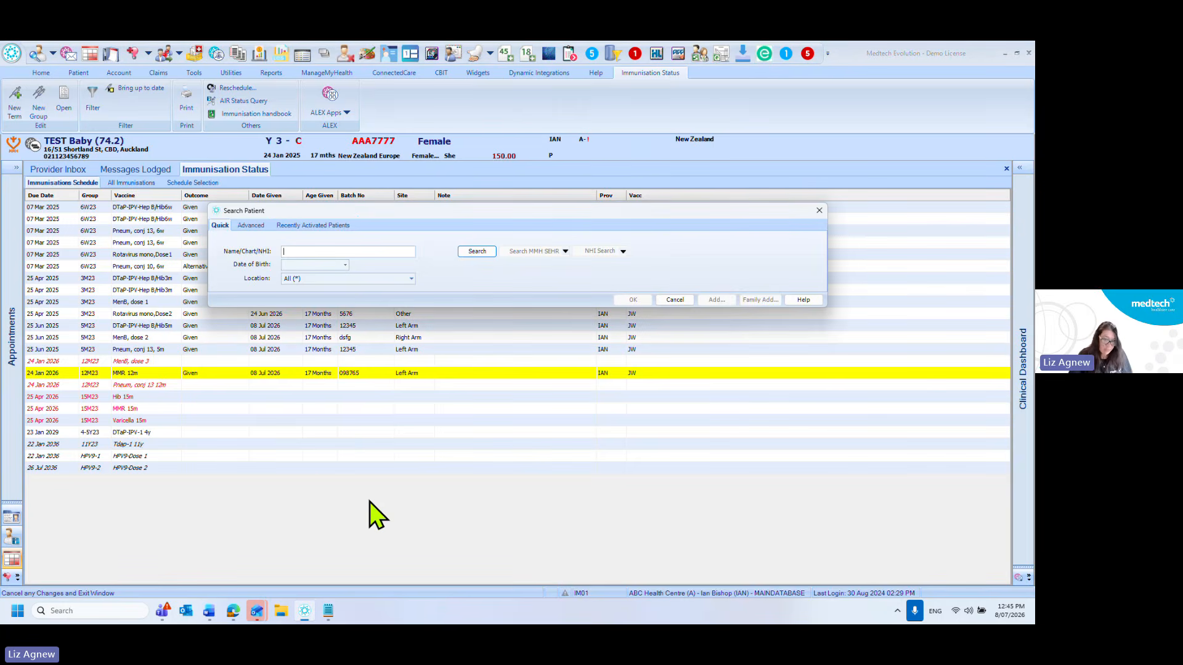
text(GREE)
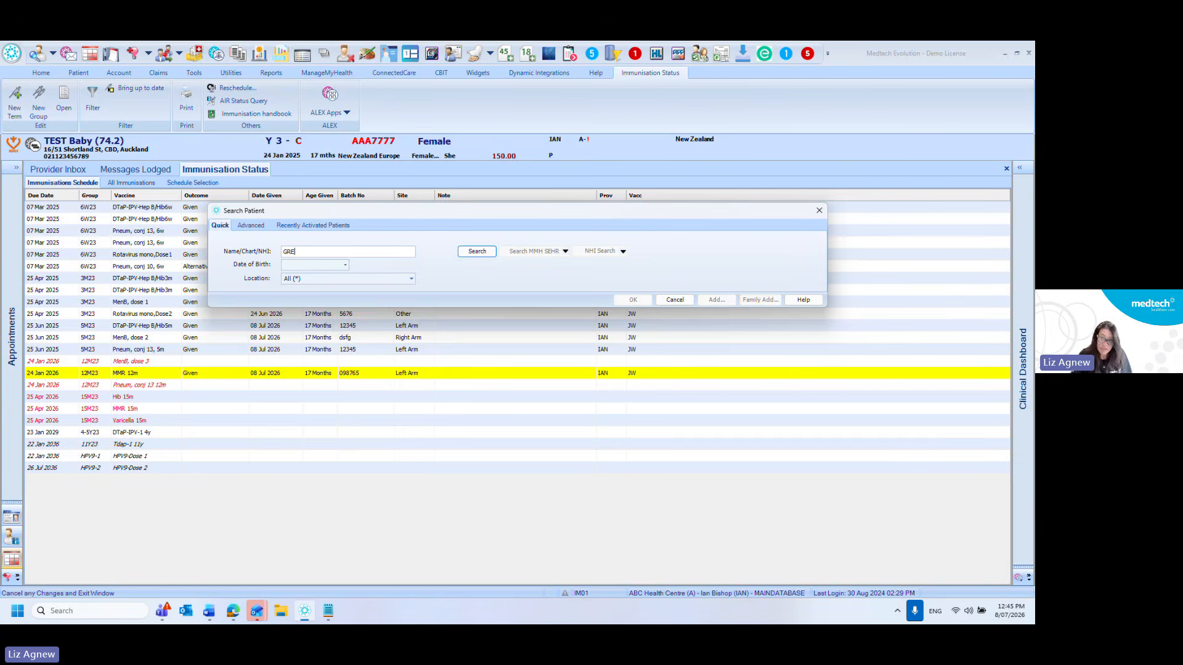
key(Return)
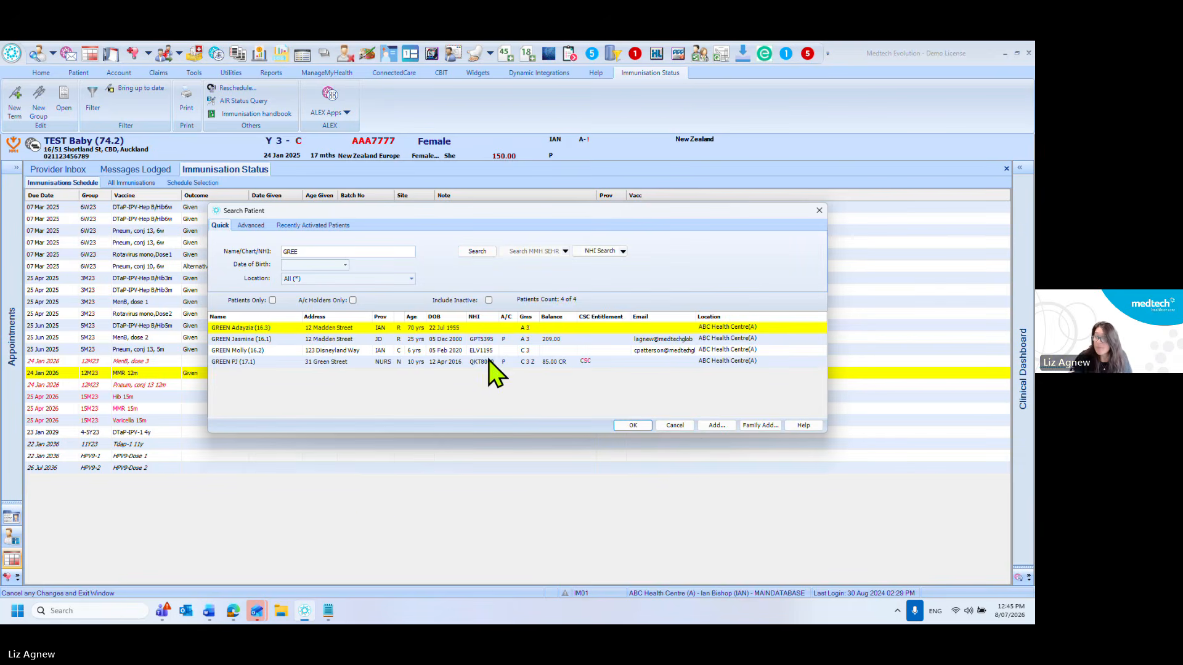
click(483, 339)
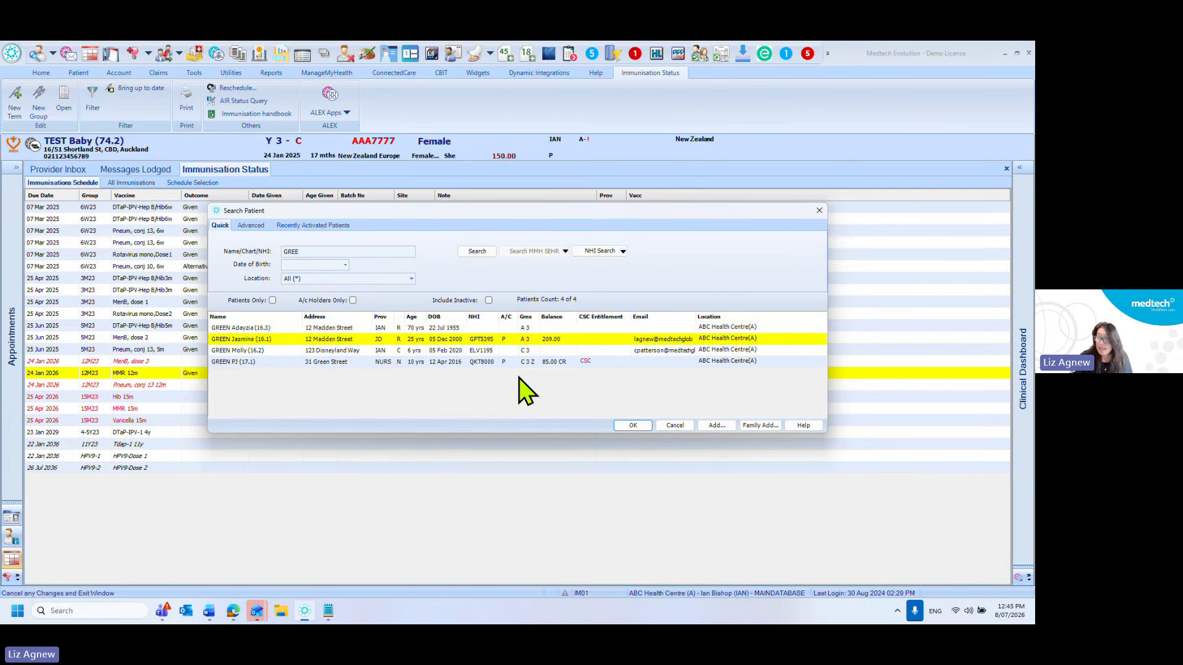
click(631, 425)
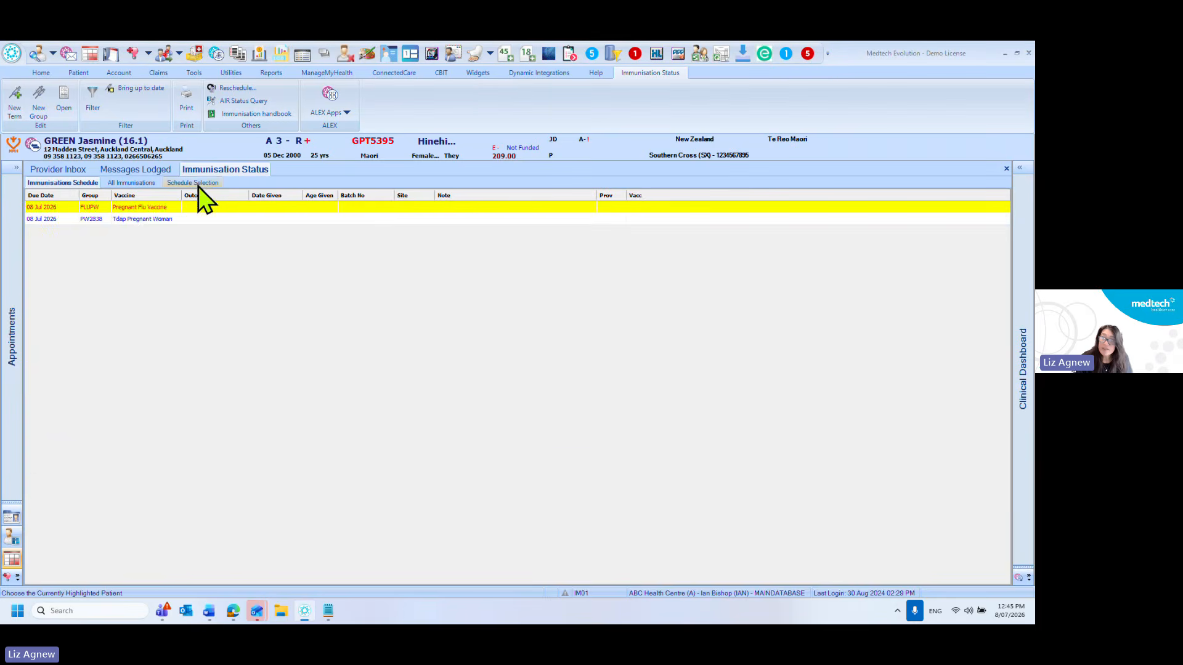
click(192, 183)
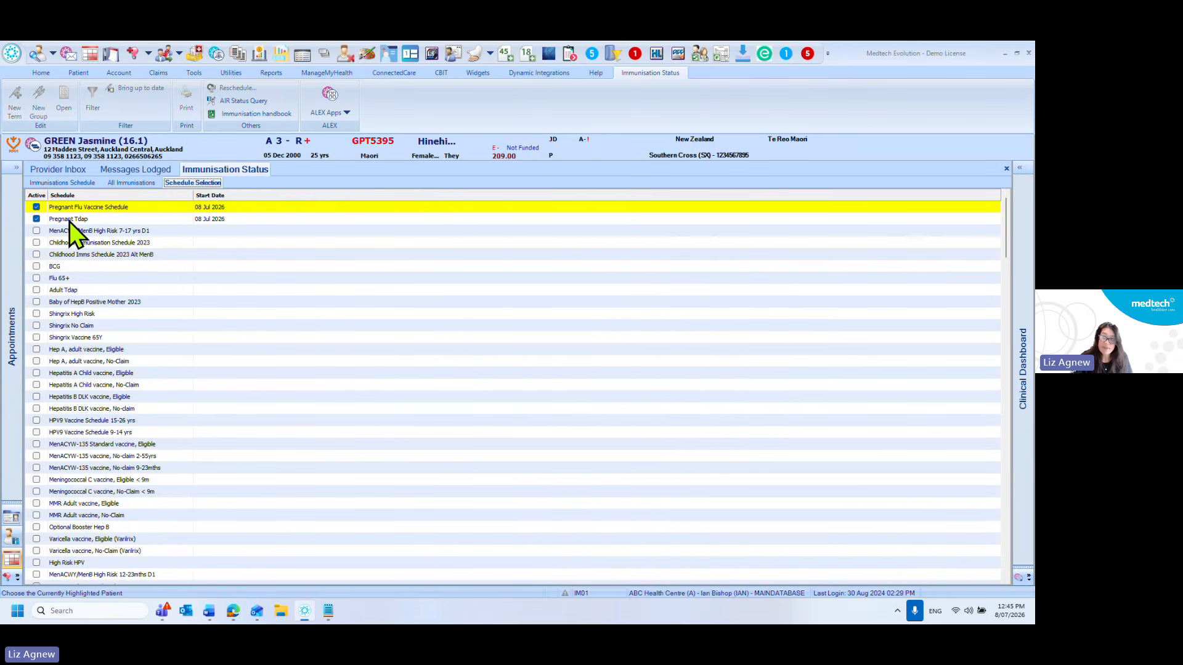
click(64, 184)
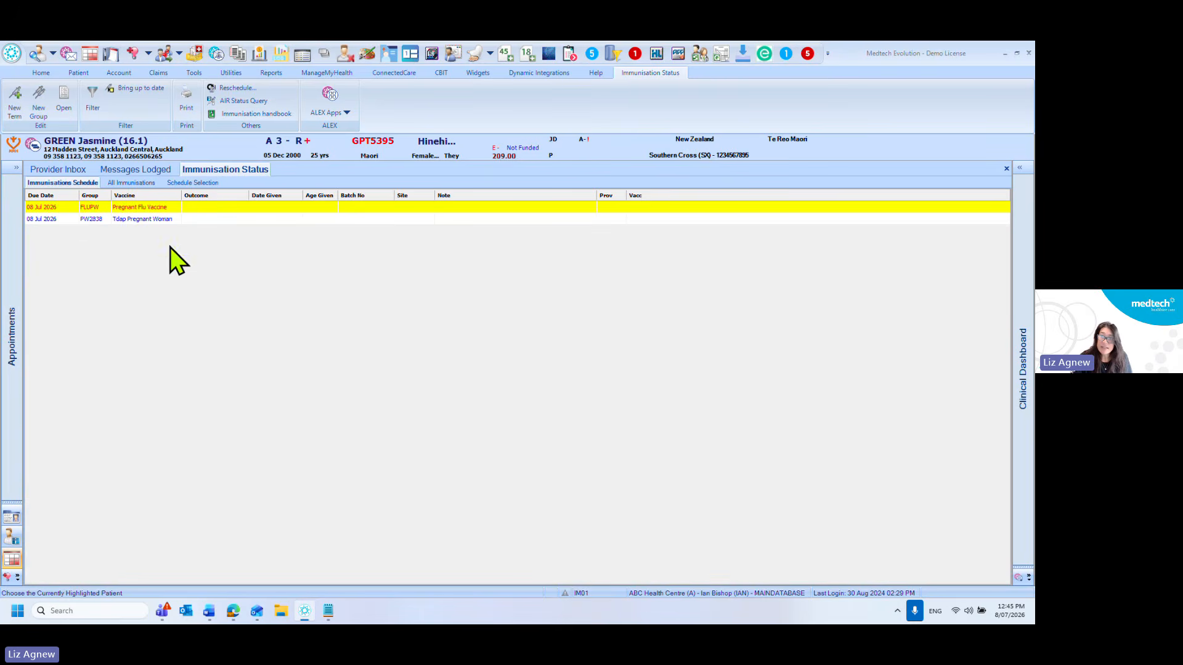
- Open the Pregnant Flu Vaccine (FLUPW) group entry and add the vaccine Tdap Pregnant Woman (TDPPW1) to it
double_click(161, 210)
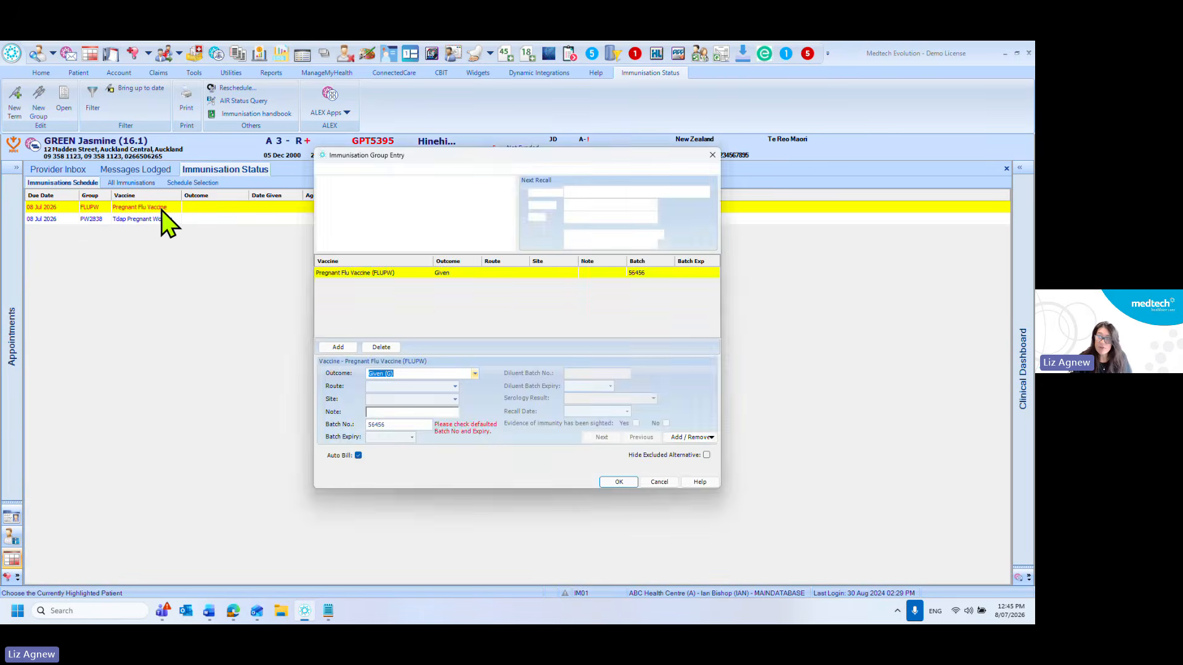
click(342, 349)
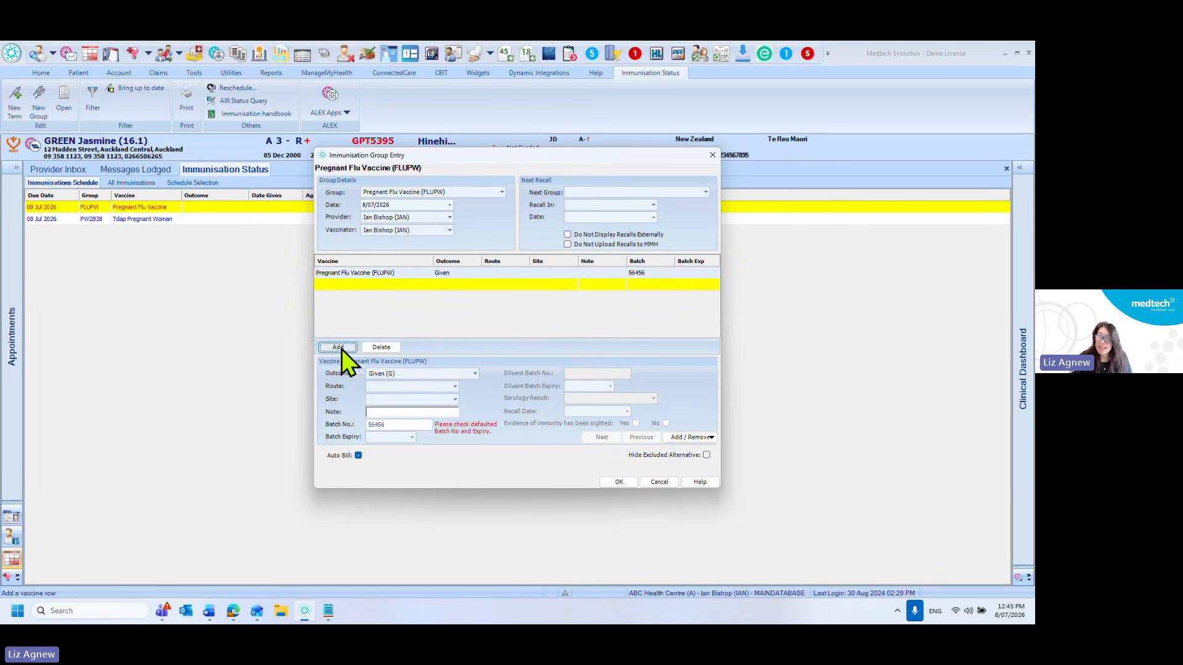
click(413, 287)
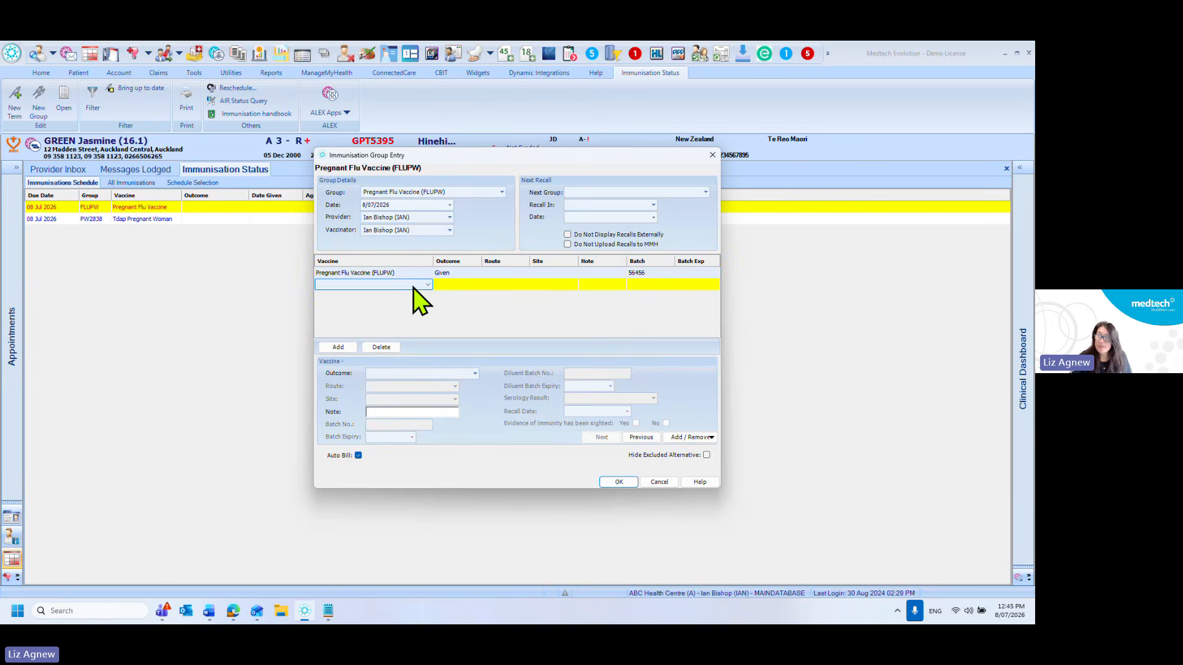
click(409, 285)
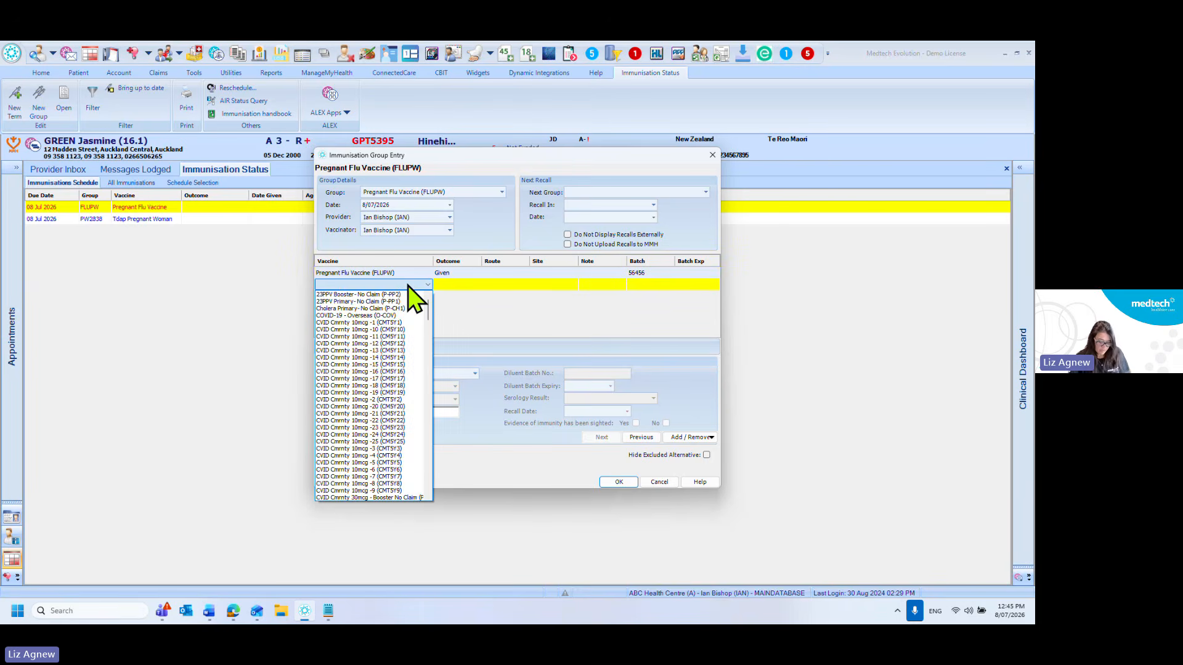
text(td)
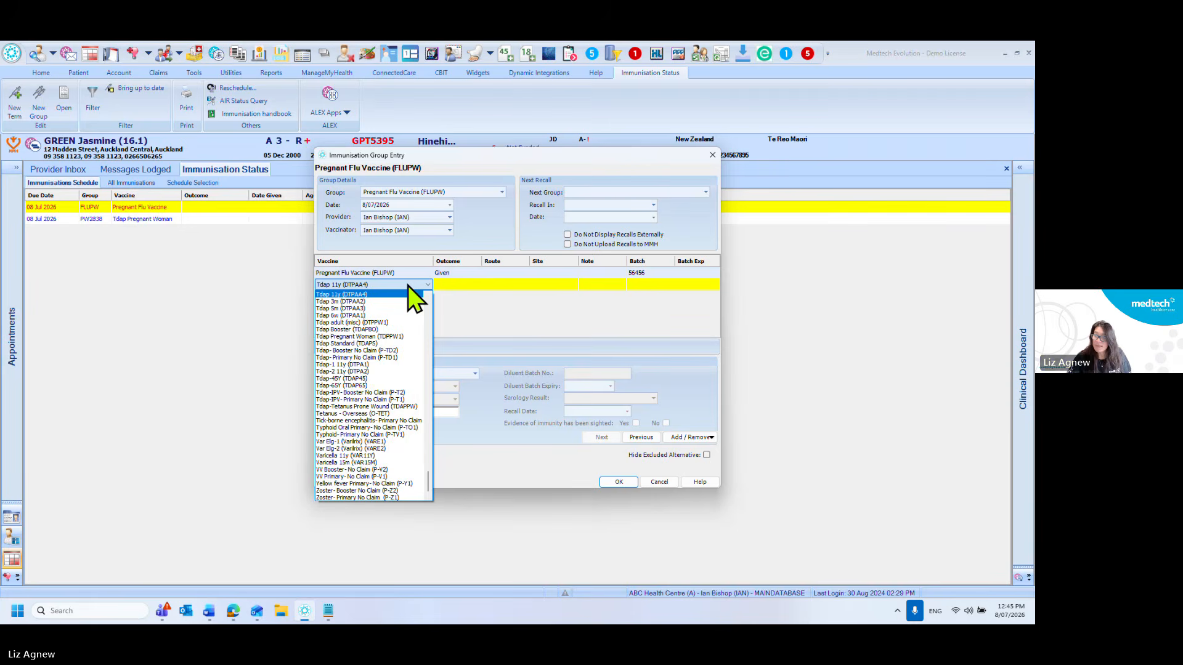
click(356, 337)
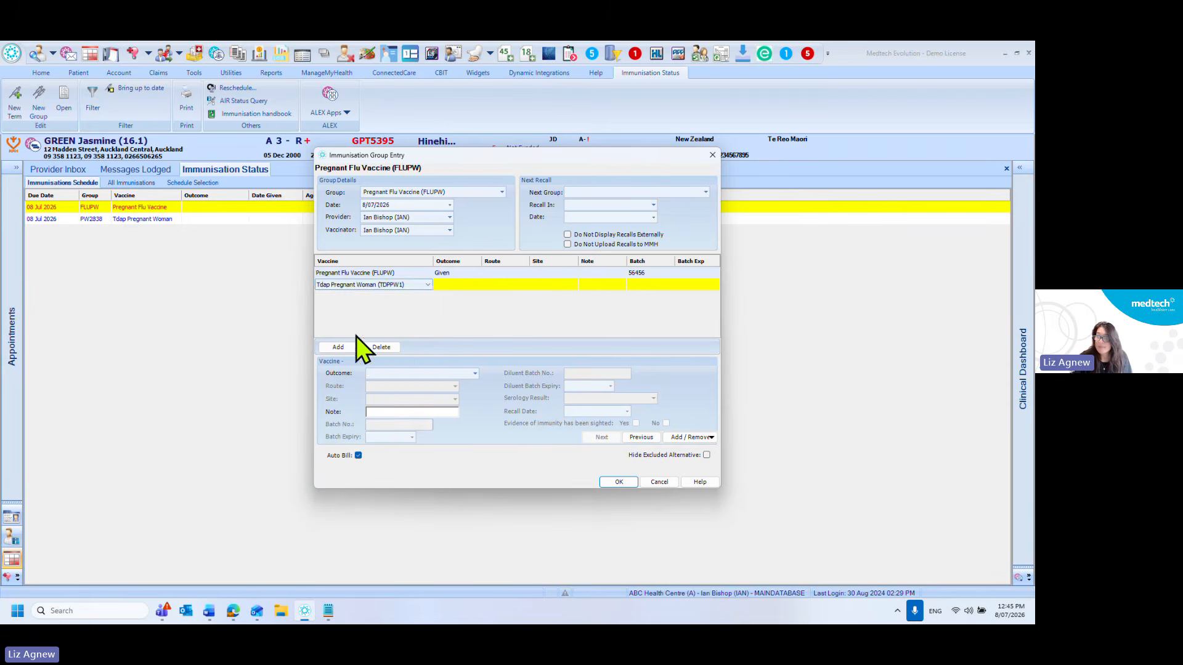
click(465, 287)
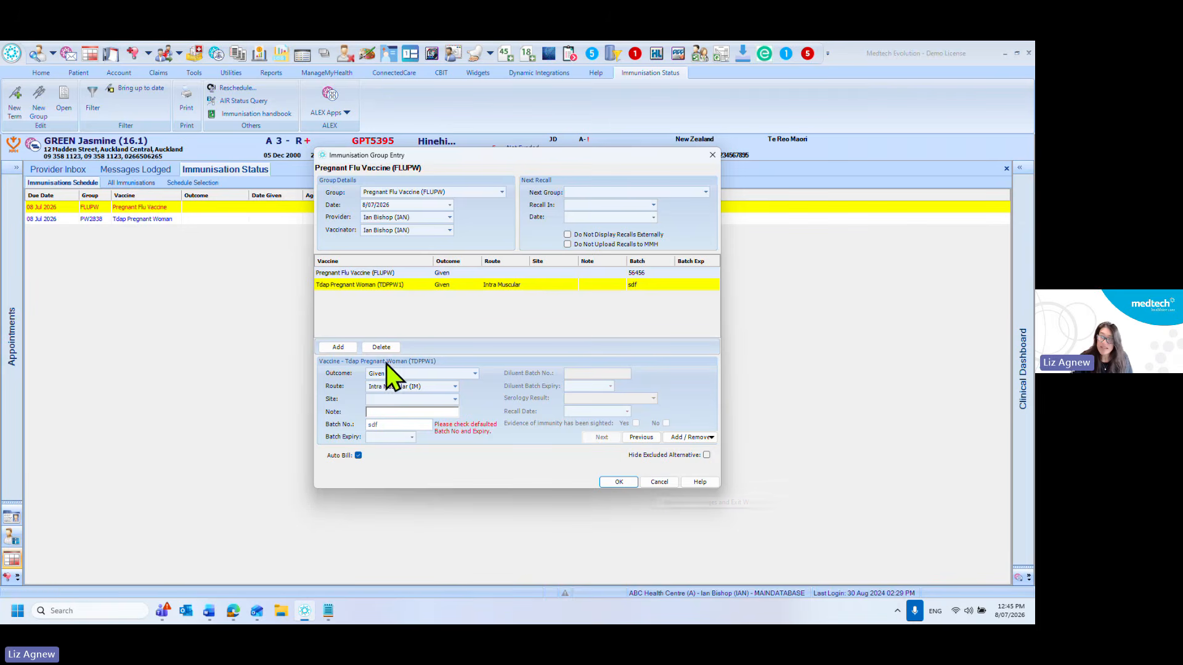
- Add a further empty vaccine row to the Pregnant Flu Vaccine group, open its vaccine list, and cancel the group entry
click(338, 348)
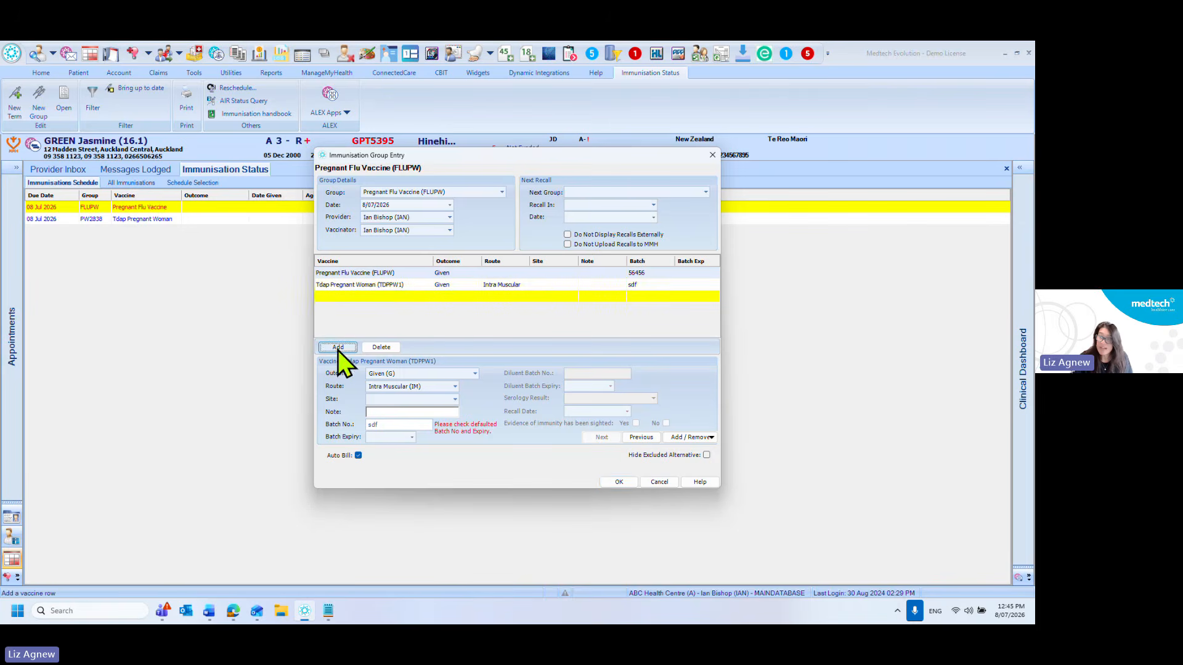
click(430, 296)
click(428, 296)
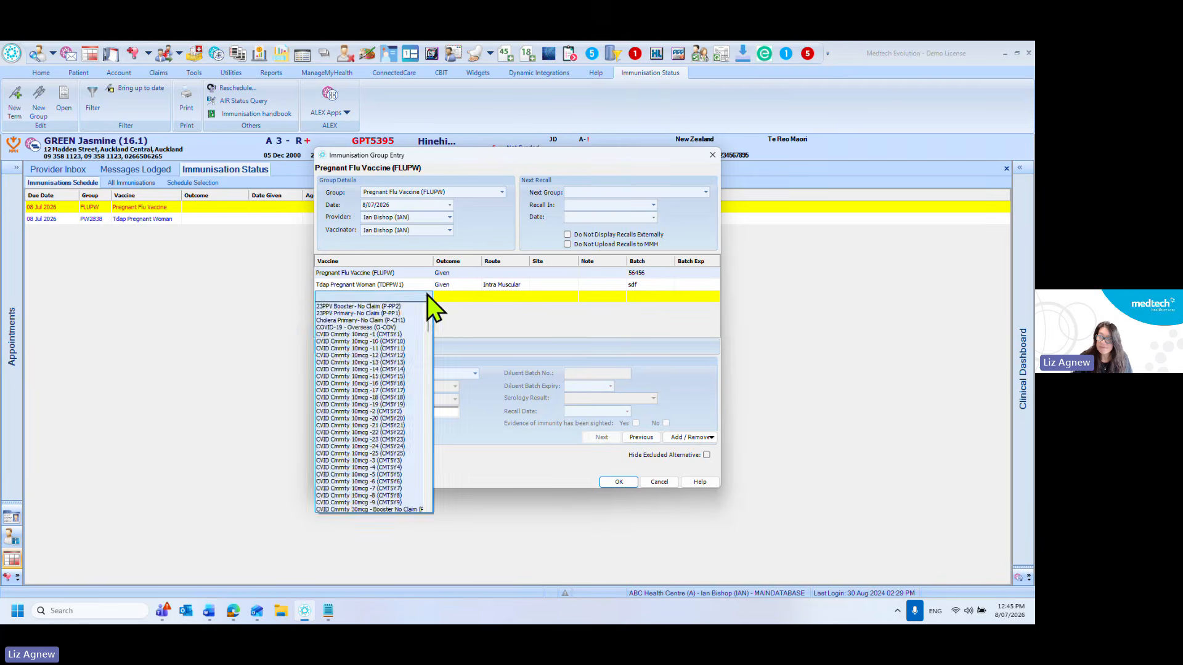
click(427, 295)
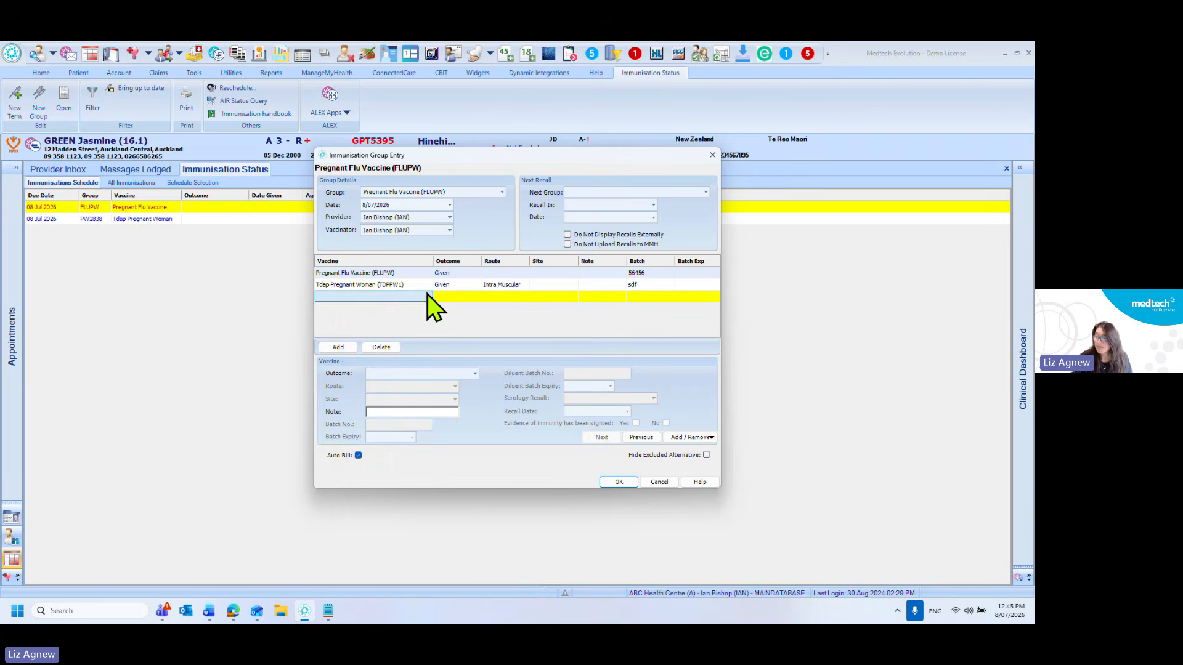
click(659, 482)
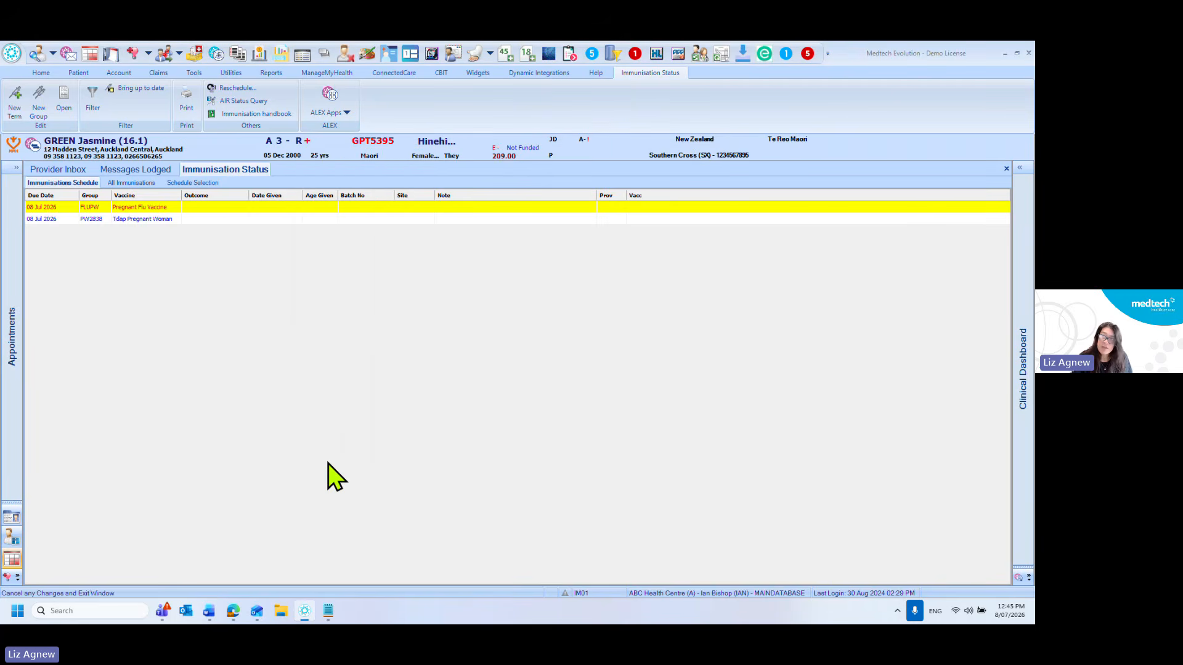
- Search for the 65-year-old patient by surname and open that patient's immunisation status
key(F2)
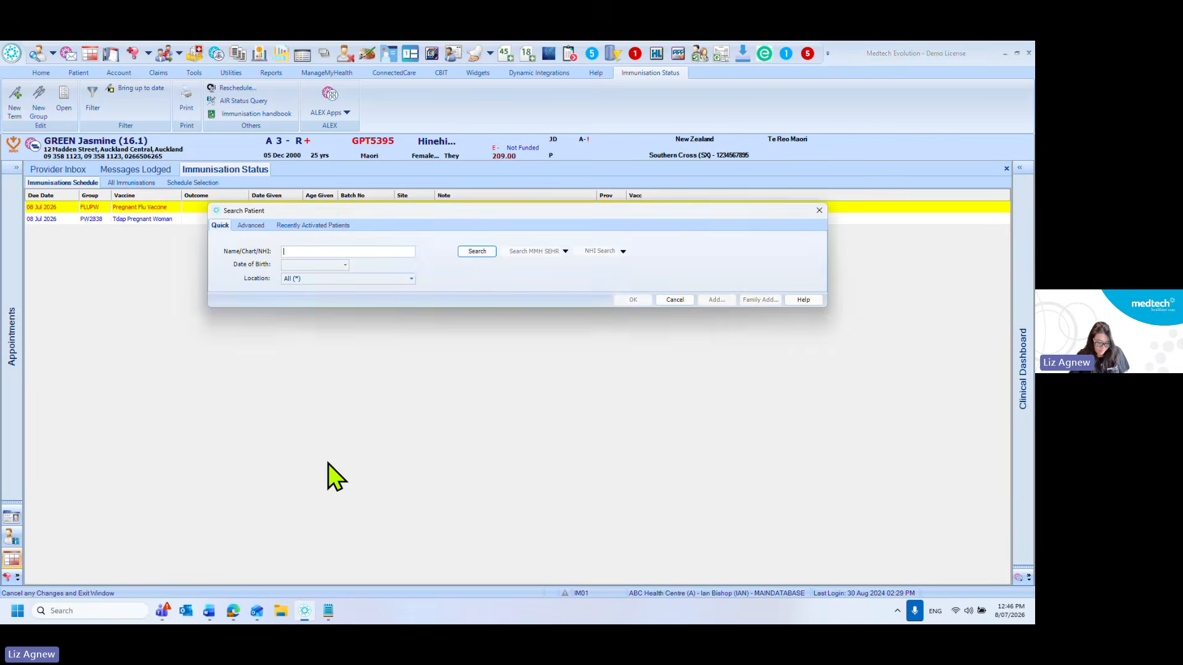
text(SMI)
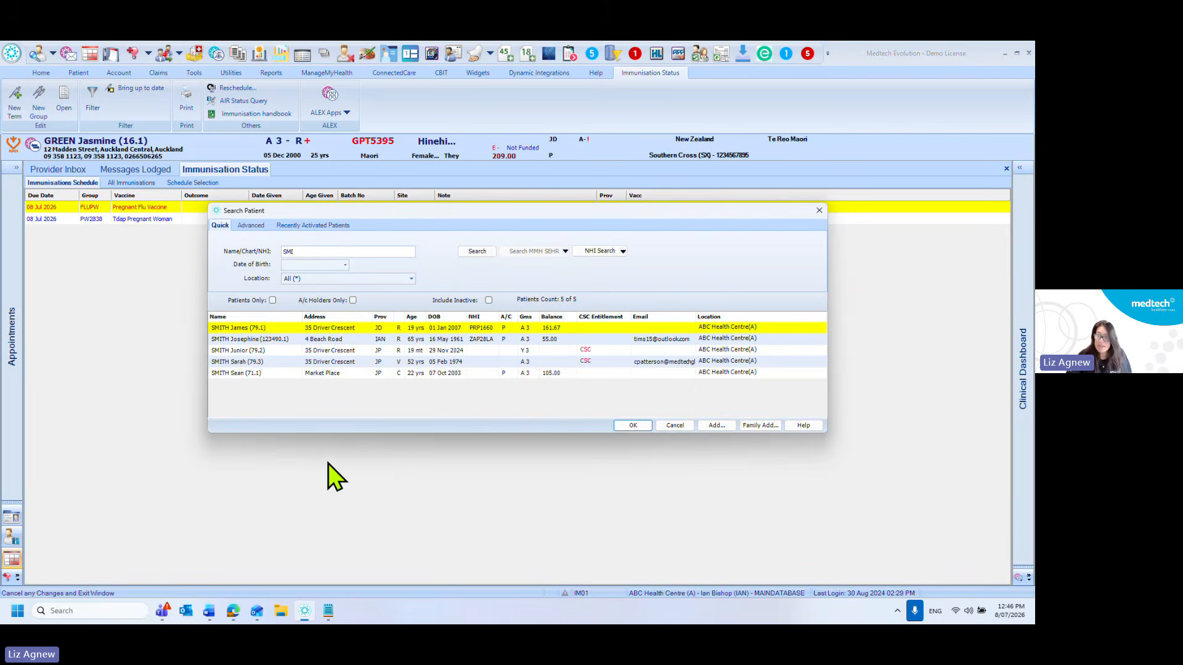
click(367, 341)
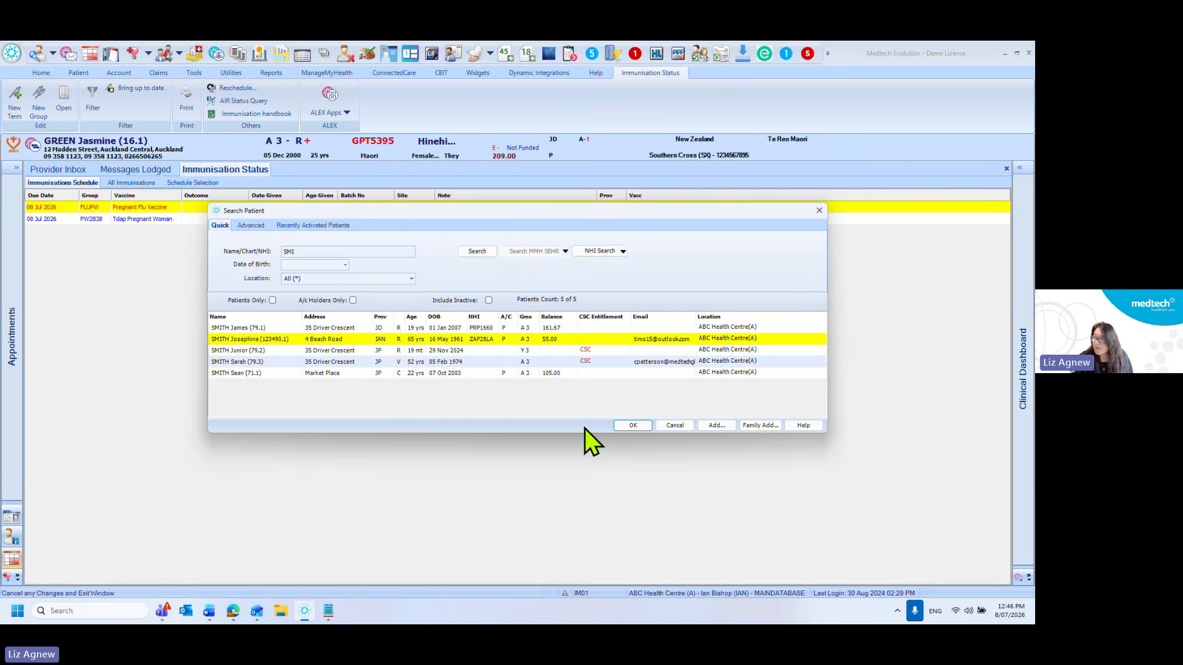
click(635, 427)
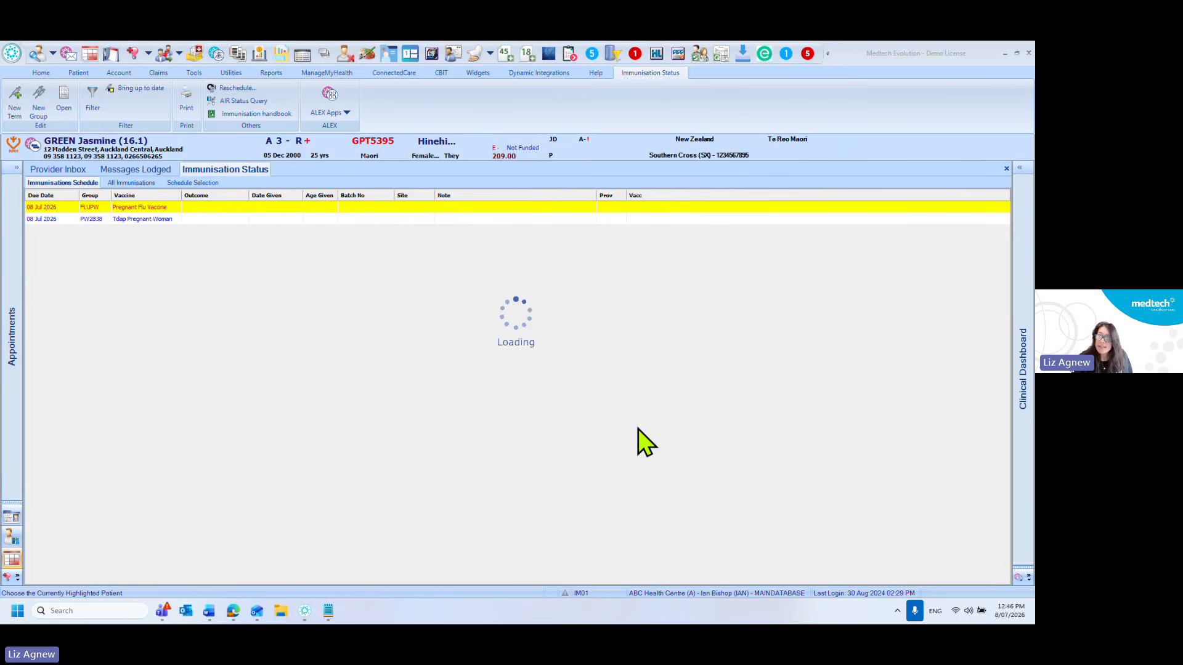
- Activate the Shingrix Vaccine 65Y schedule for the patient and return to the immunisations schedule
click(210, 184)
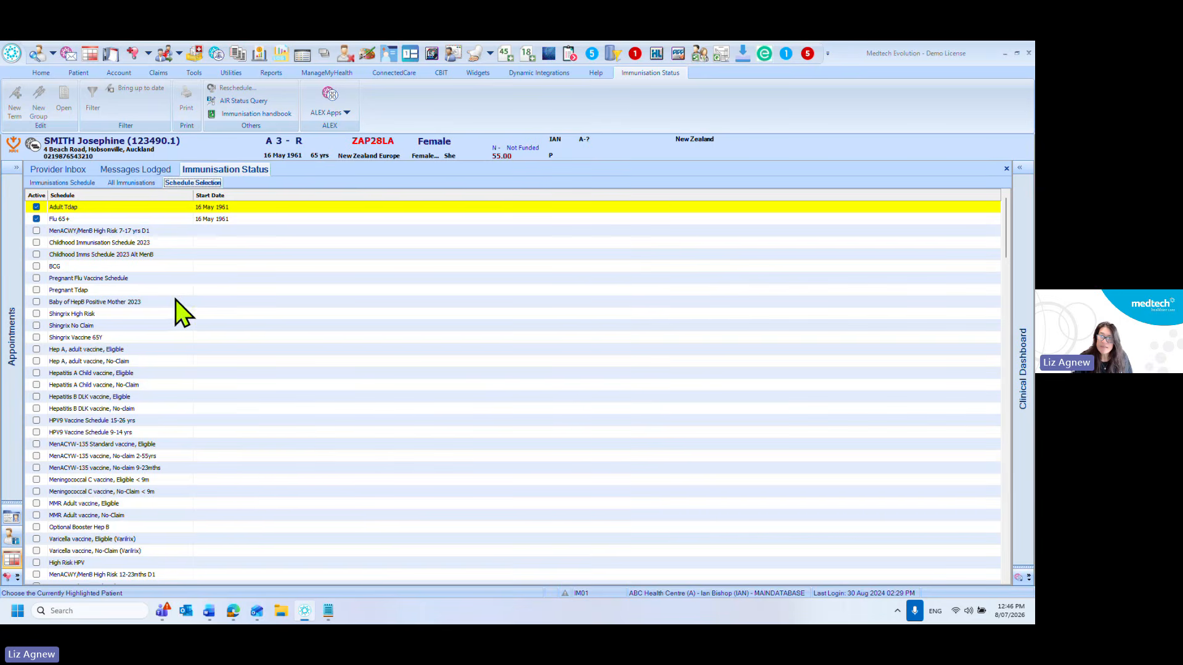
click(38, 338)
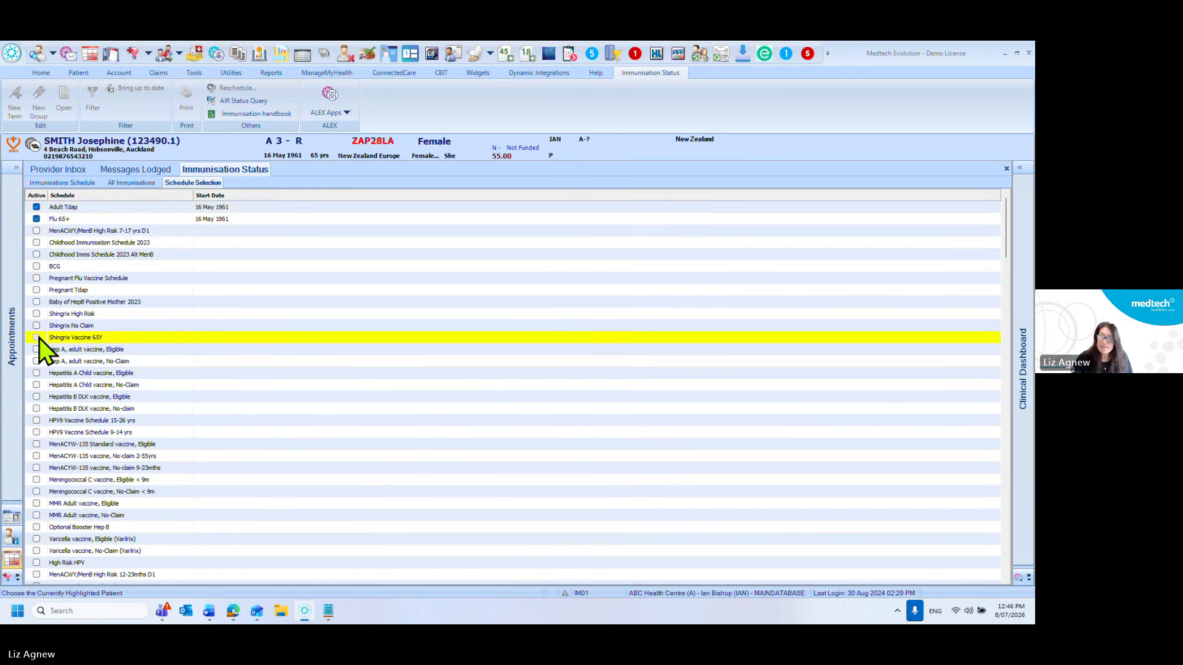
click(79, 182)
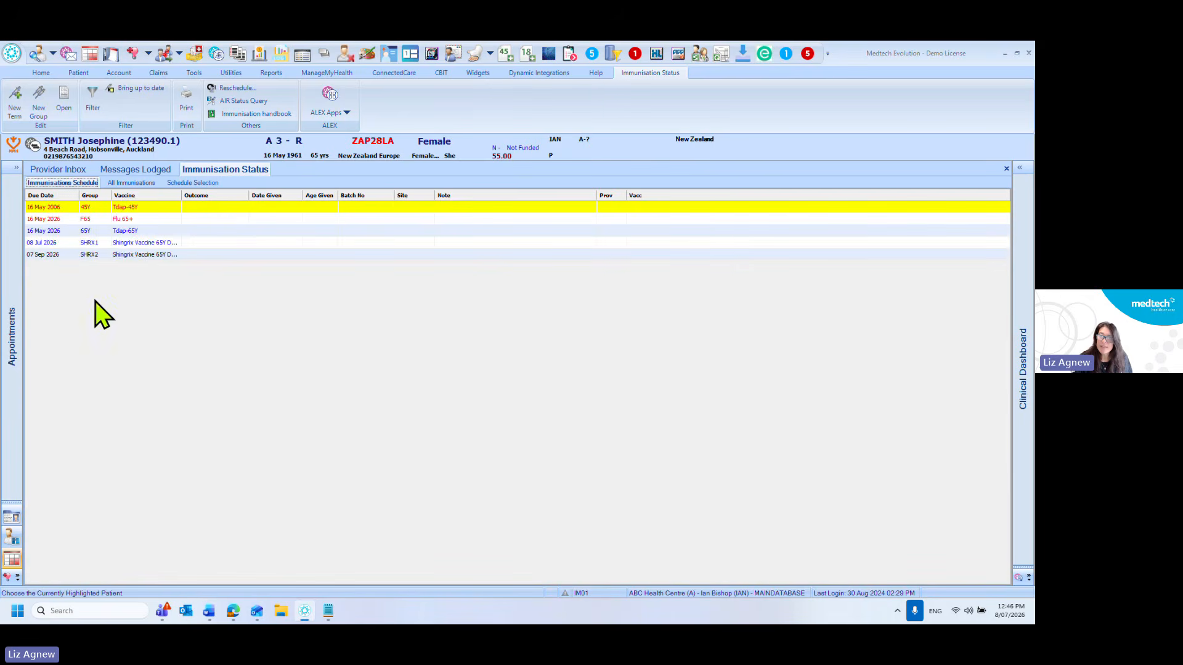
- Open the Flu 65+ (F65) group entry and include the Shingrix Co-Admin Vac in it
click(168, 223)
double_click(167, 223)
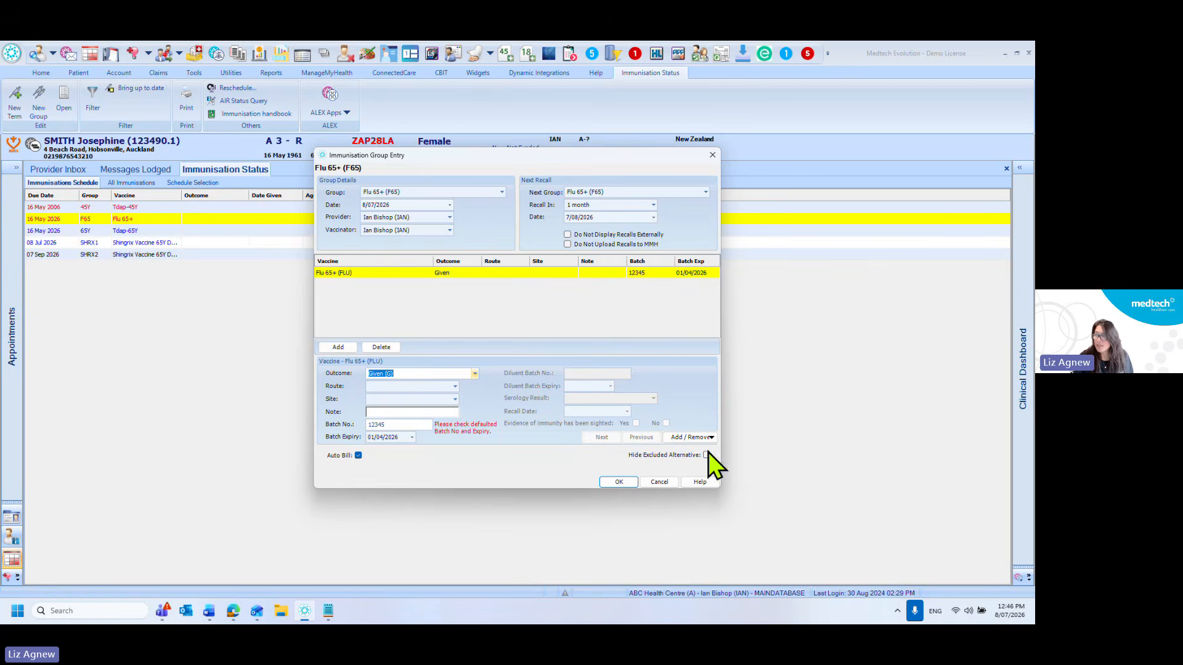
click(712, 437)
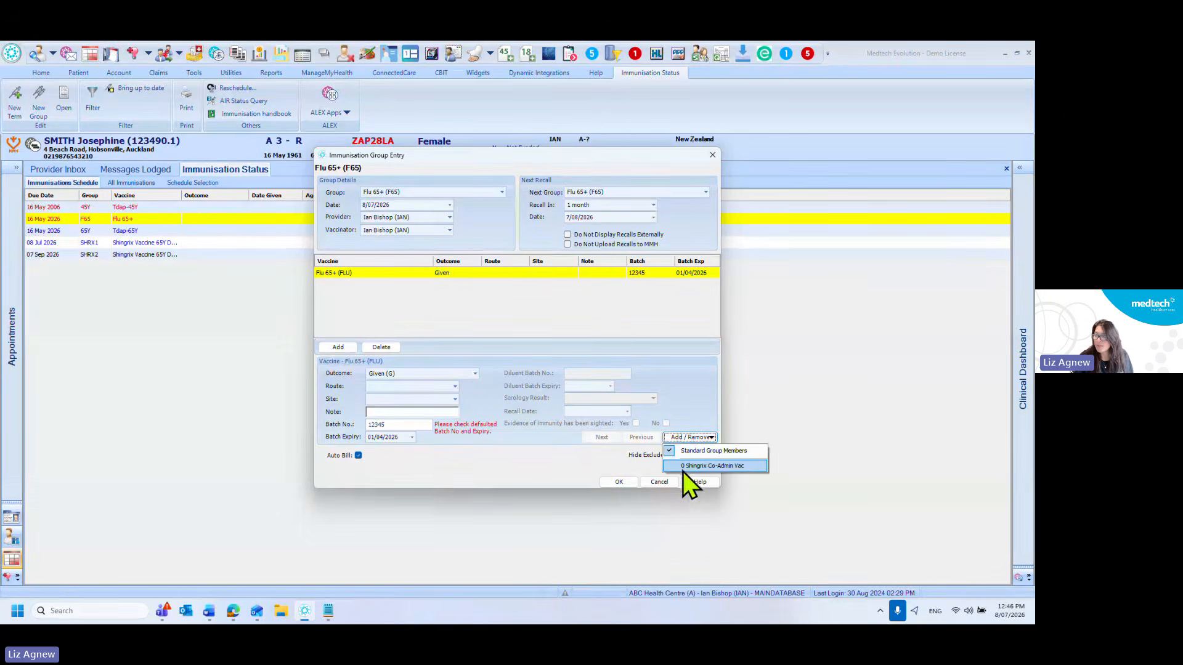
click(745, 467)
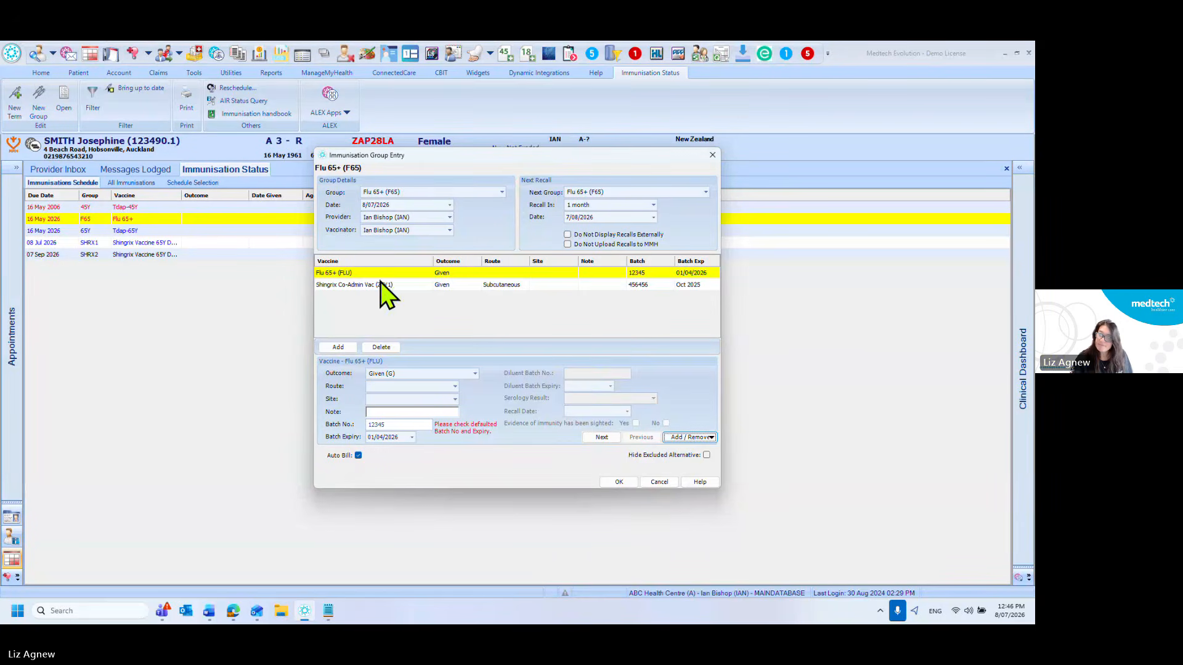
- Add a third vaccine row to the Flu 65+ group and try to select a Tdap vaccine for it
click(338, 347)
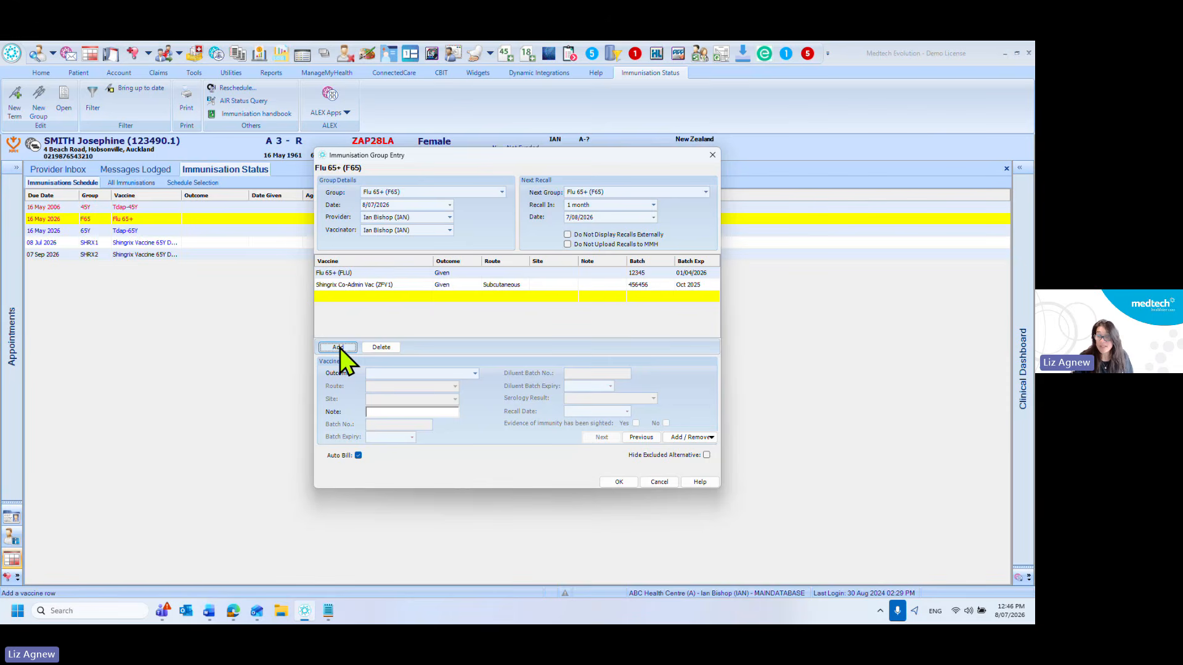
click(350, 296)
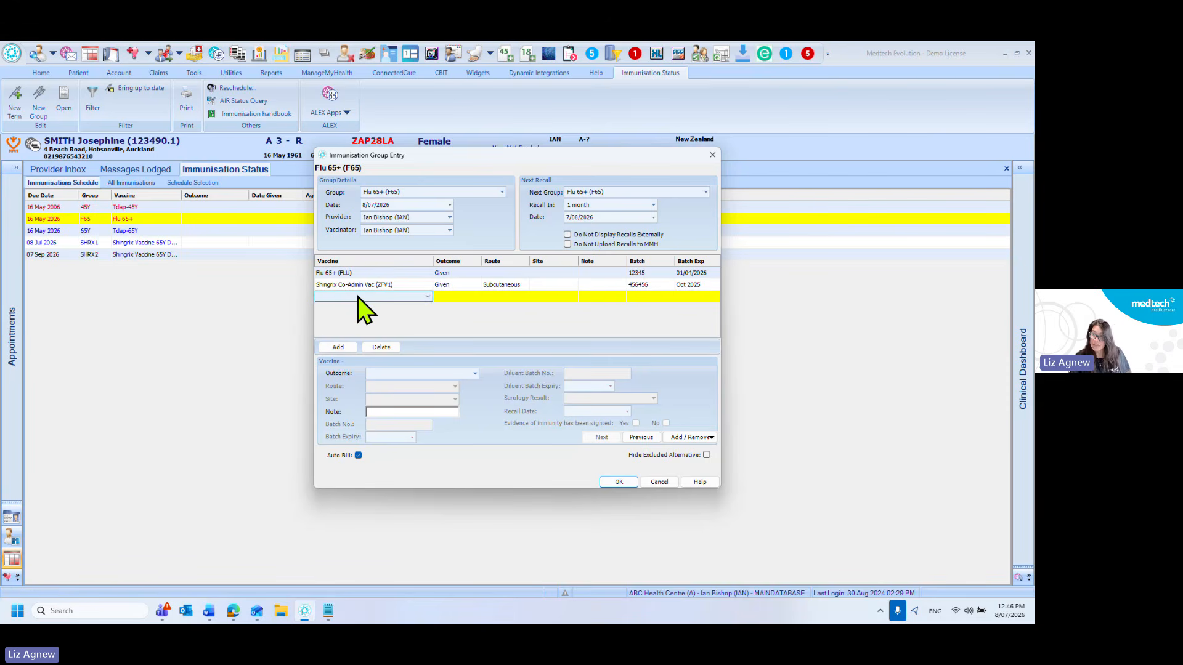
click(357, 297)
key(t)
key(d)
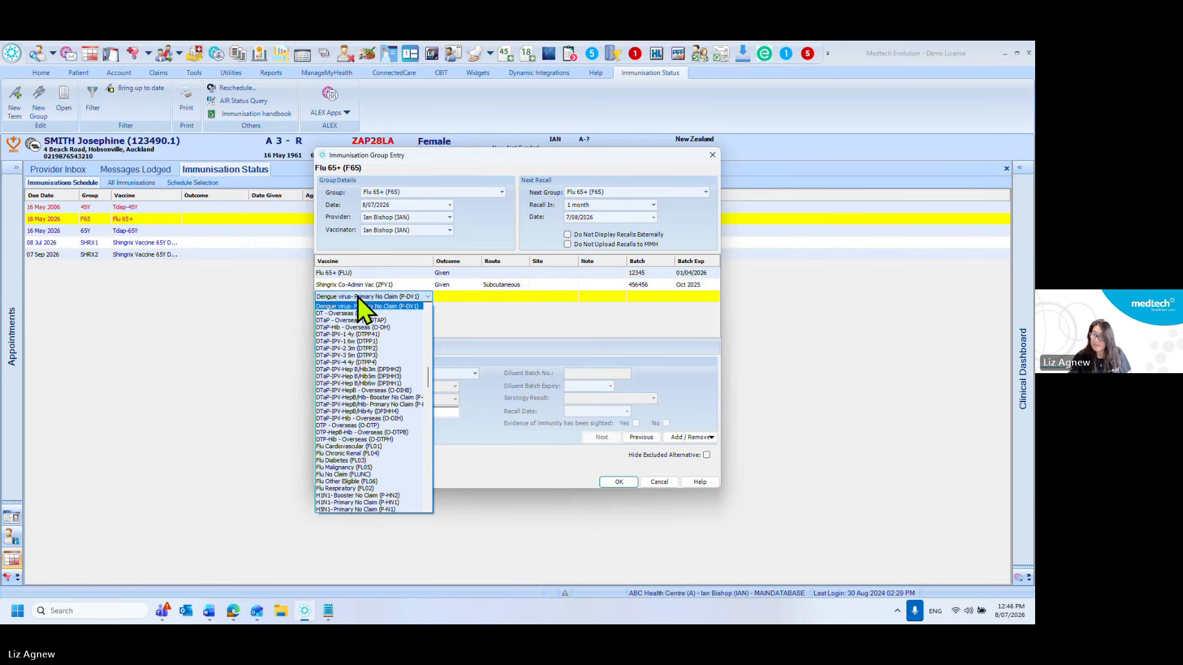
key(Return)
key(t)
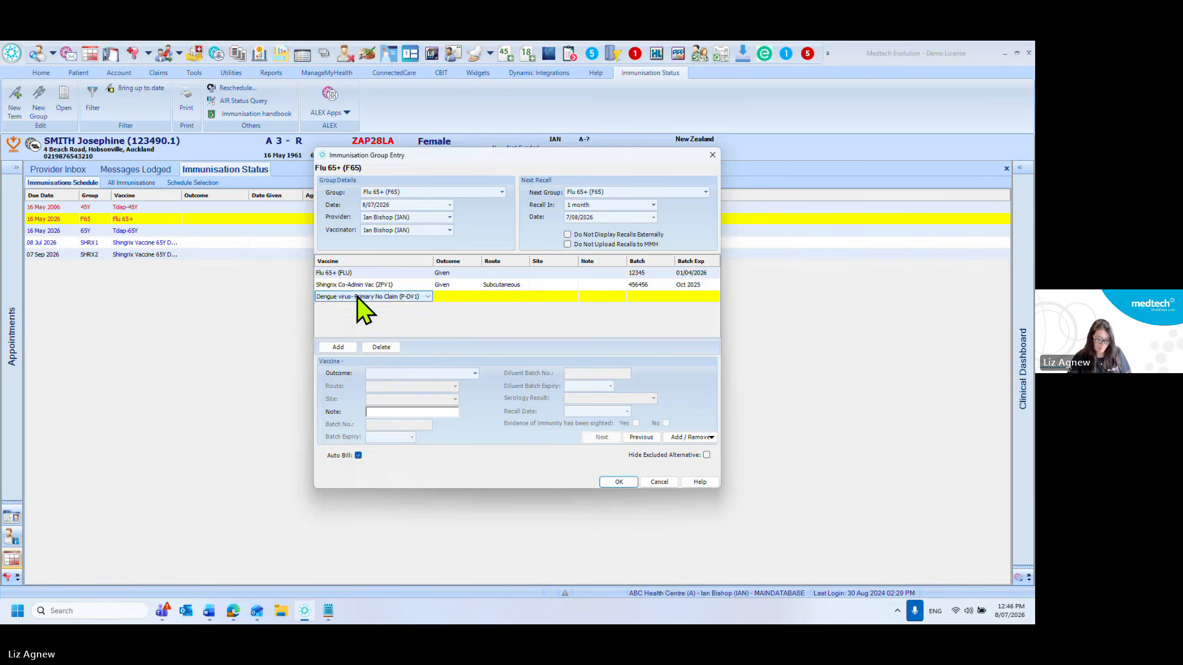
- Set the third vaccine row of the Flu 65+ group entry to Tdap-65Y (TDAP65)
click(358, 297)
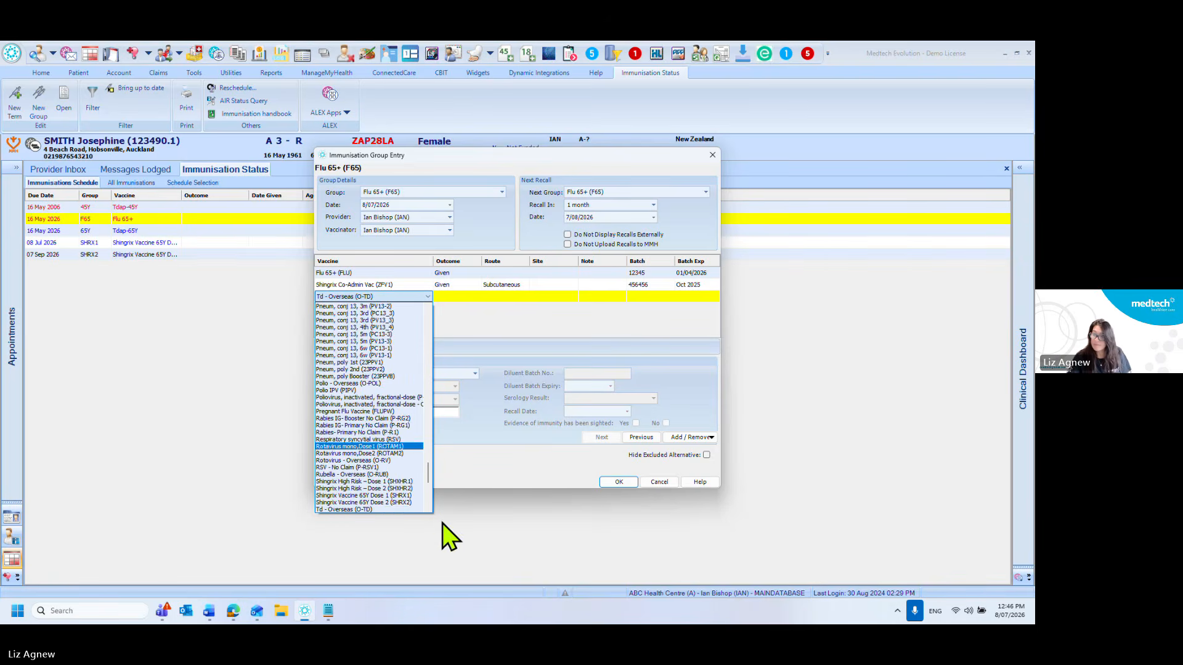
click(427, 510)
click(427, 510)
click(426, 510)
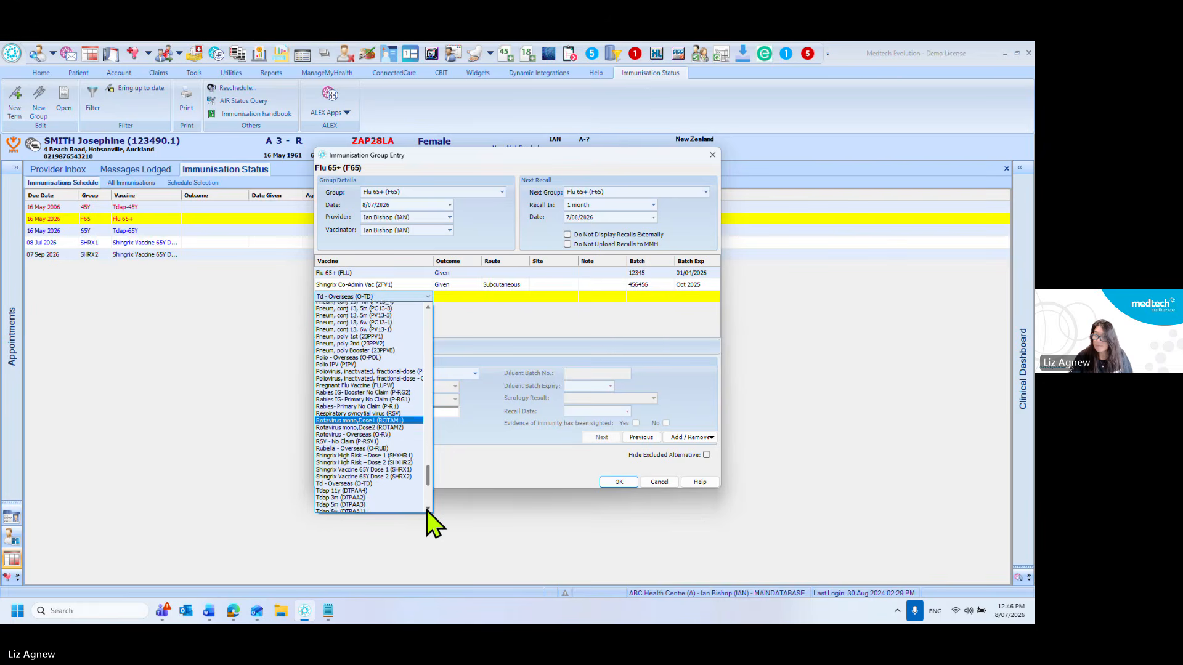
click(426, 510)
click(427, 510)
click(427, 510)
click(426, 510)
click(426, 511)
click(427, 510)
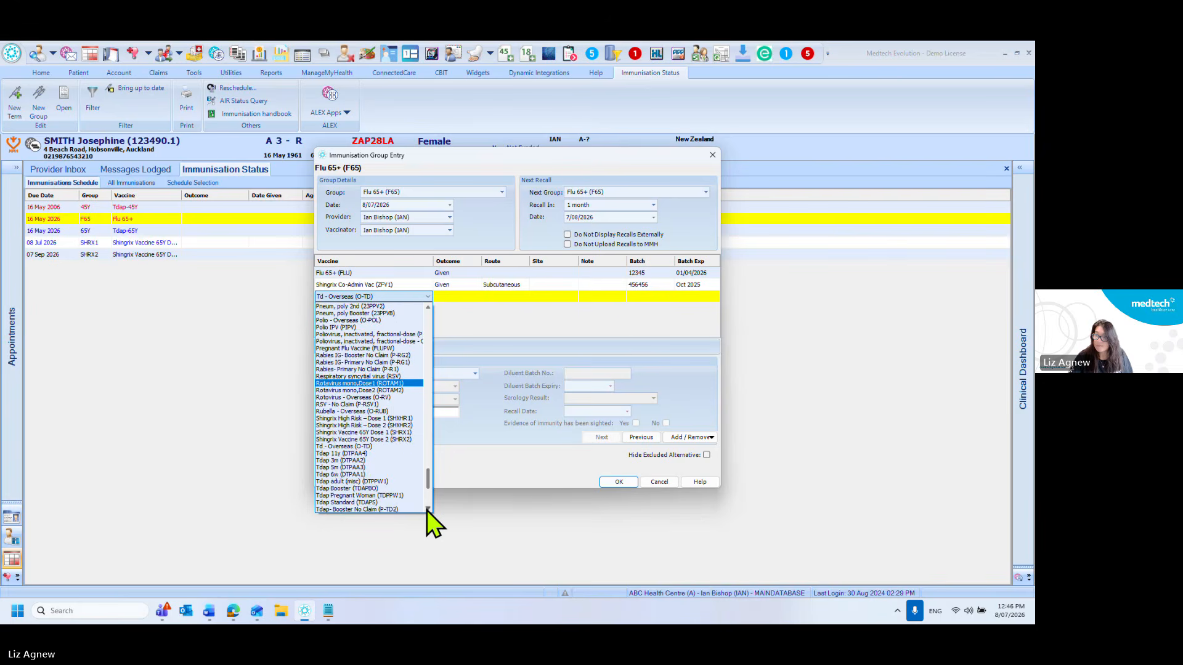
click(427, 510)
click(426, 510)
click(427, 510)
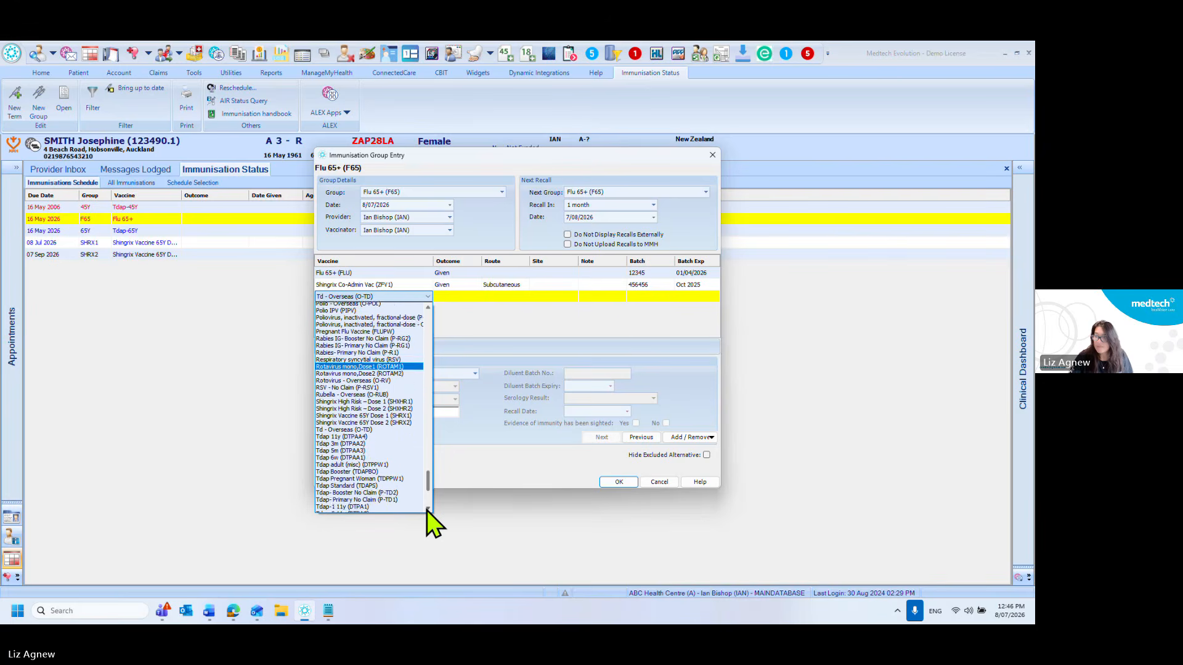
click(426, 510)
click(426, 510)
click(426, 510)
click(426, 510)
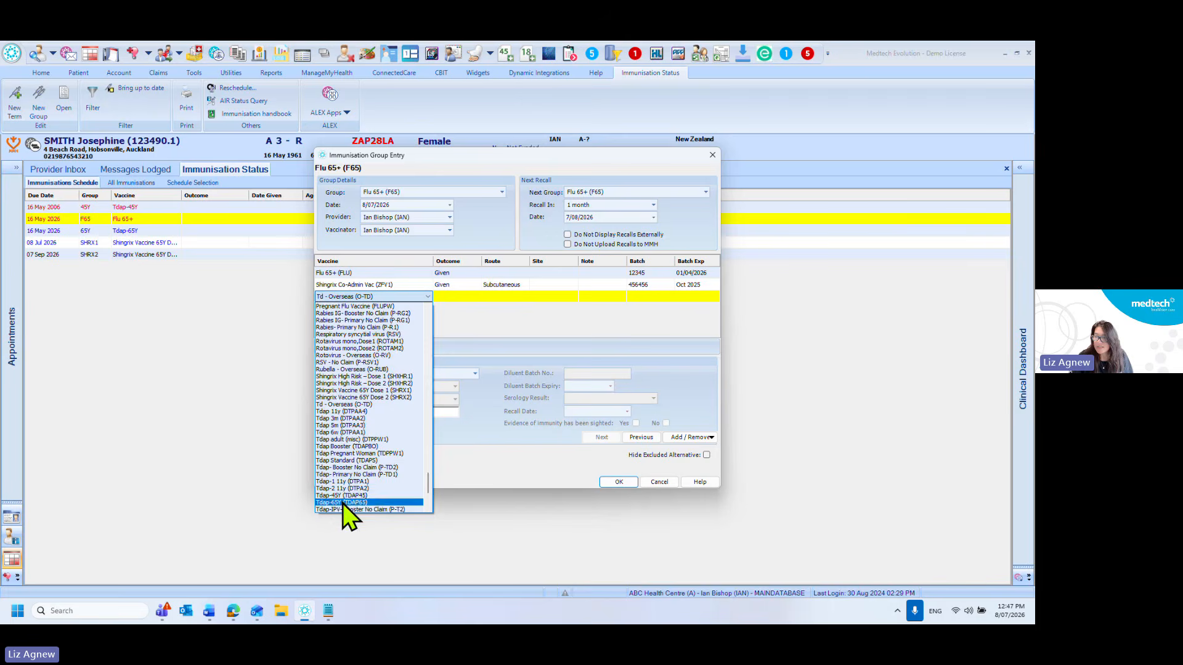
click(342, 504)
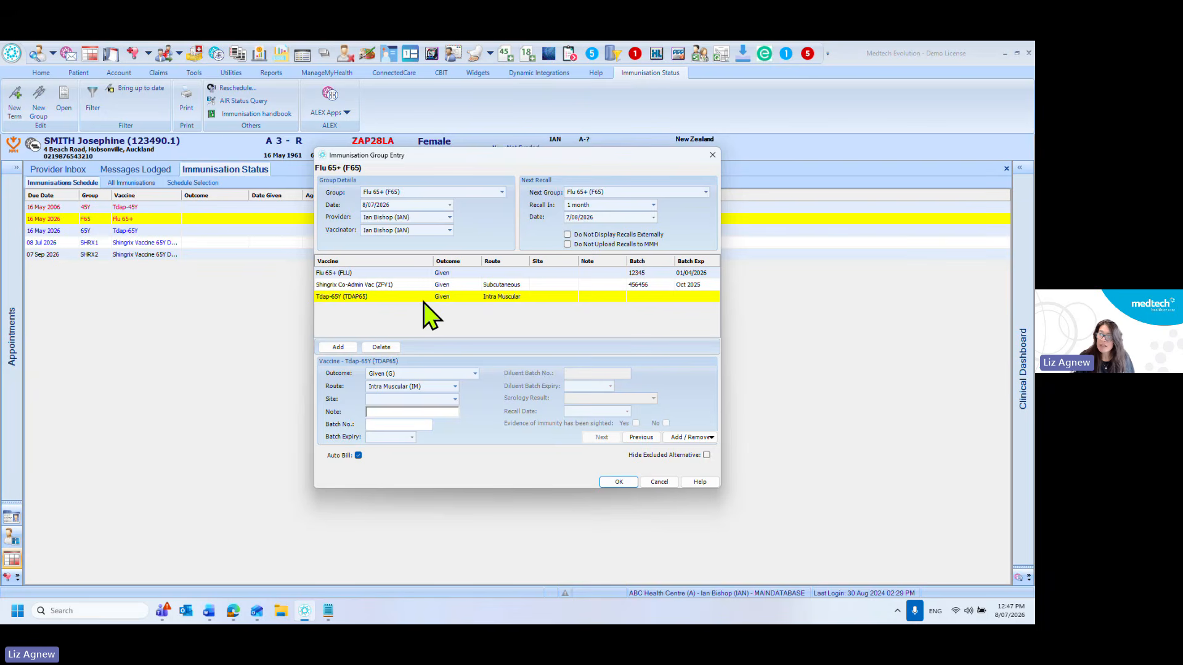
- Set the Flu 65+ vaccine's route to Intra Muscular (IM) and its site to Left Arm (LA)
click(509, 275)
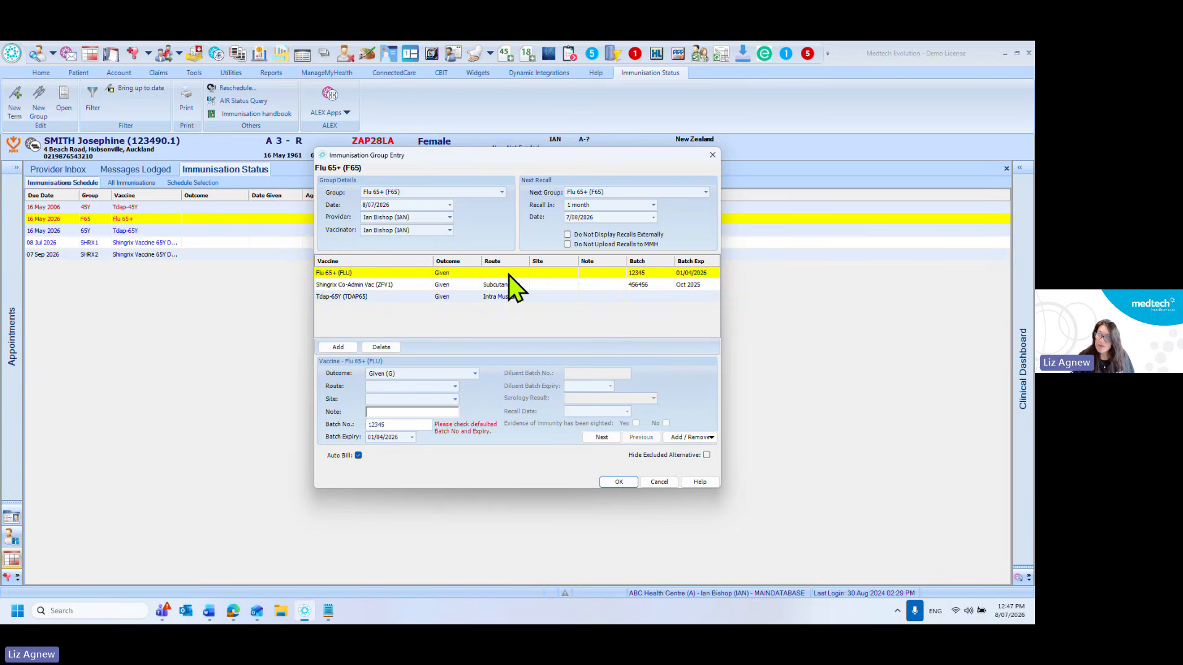
click(454, 386)
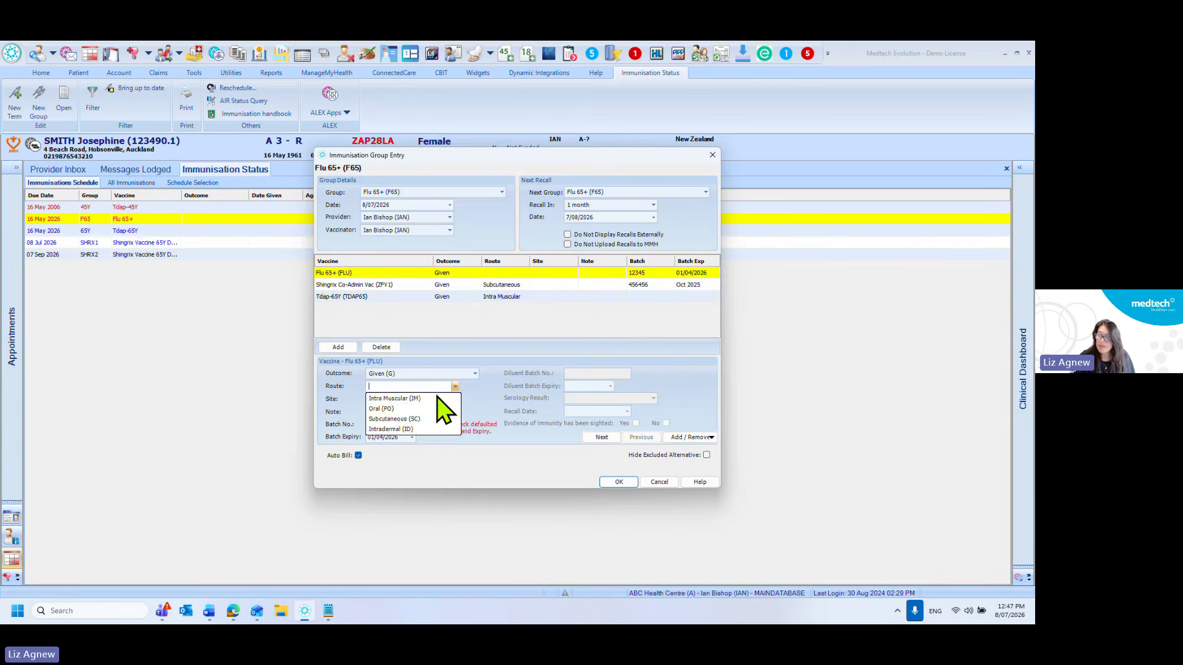
click(431, 397)
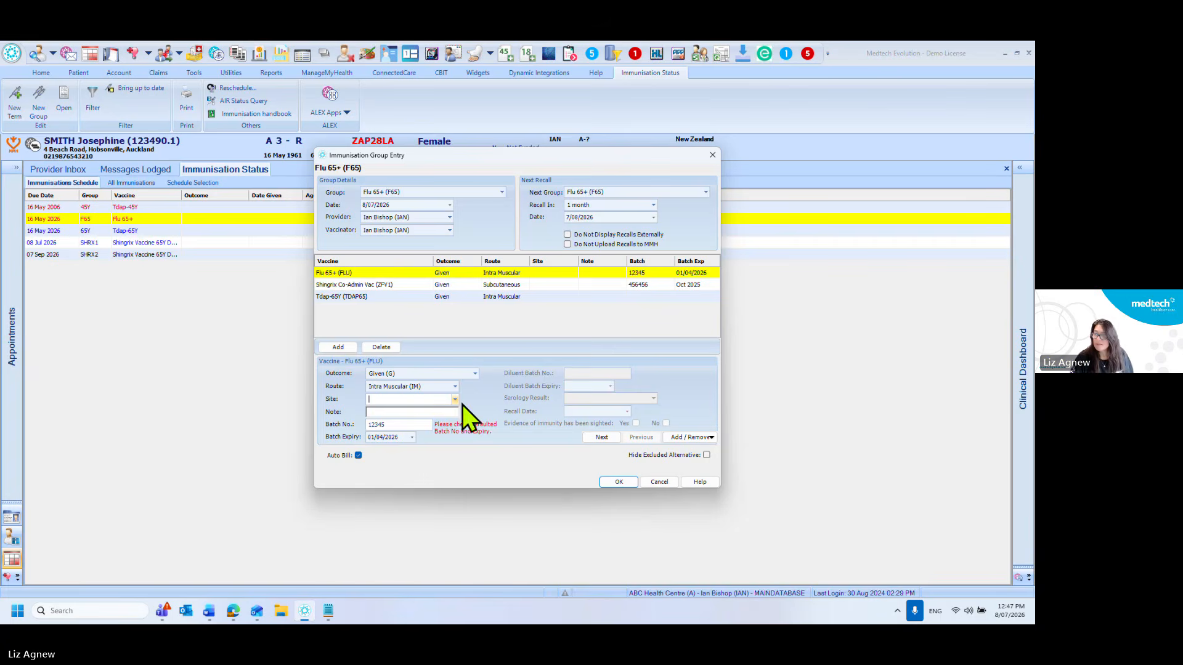
click(455, 400)
click(444, 424)
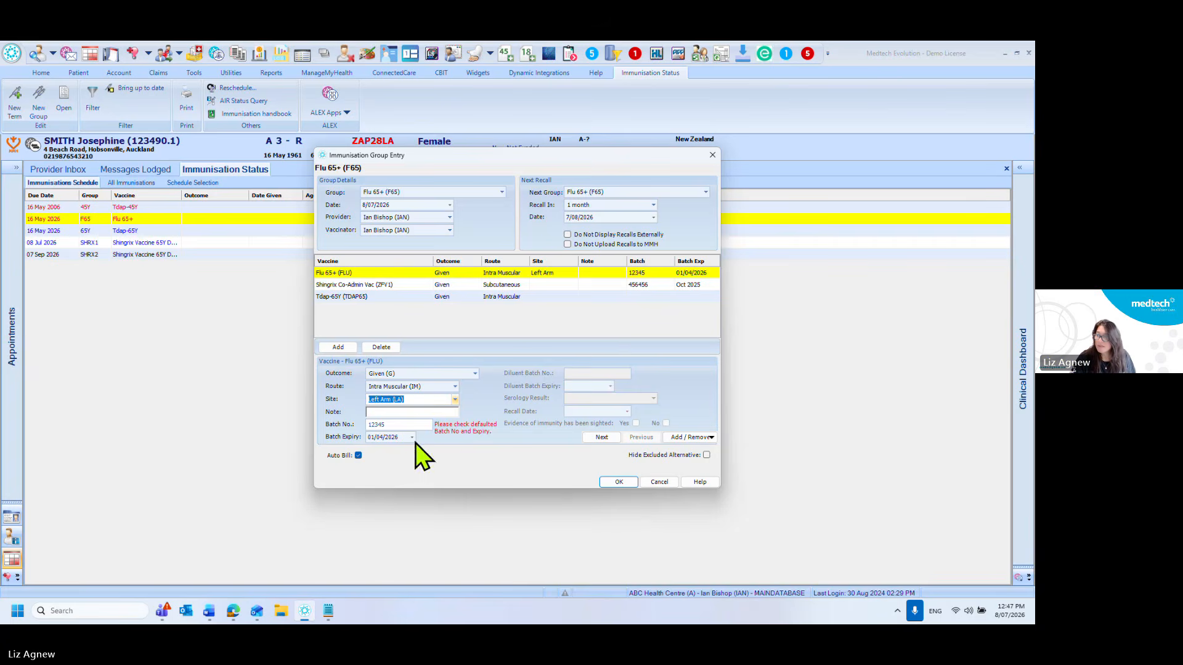
- Set the Shingrix Co-Admin Vac's site to Left Thigh (LT) and its batch expiry to 25/07/2026
click(493, 284)
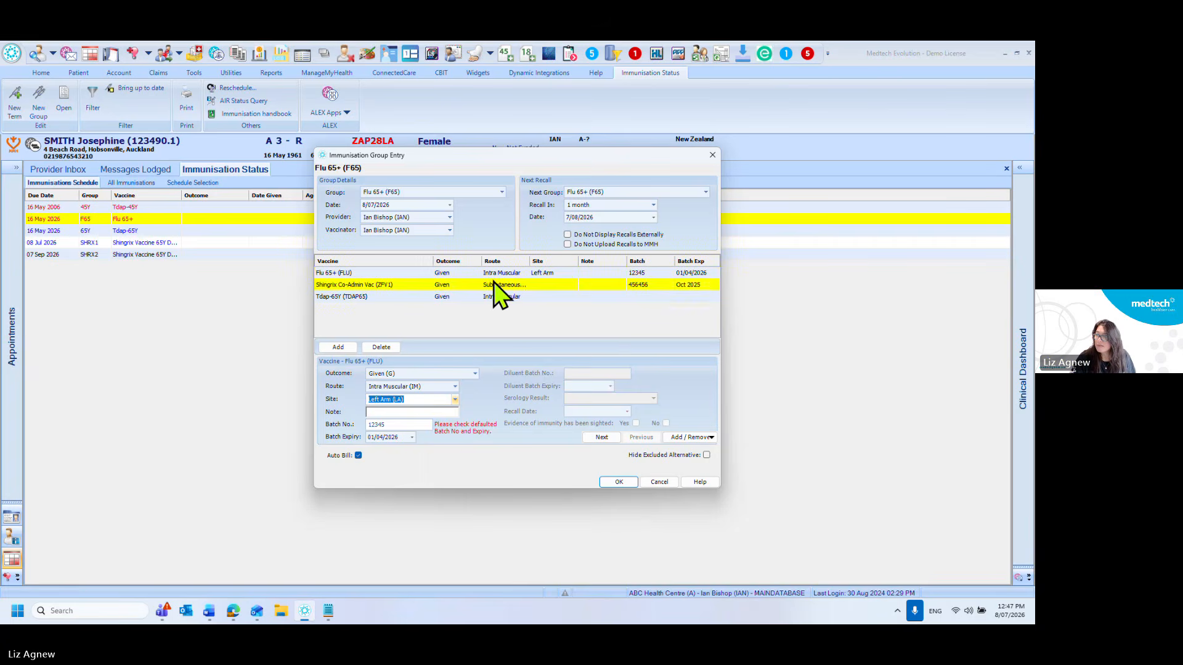
click(456, 400)
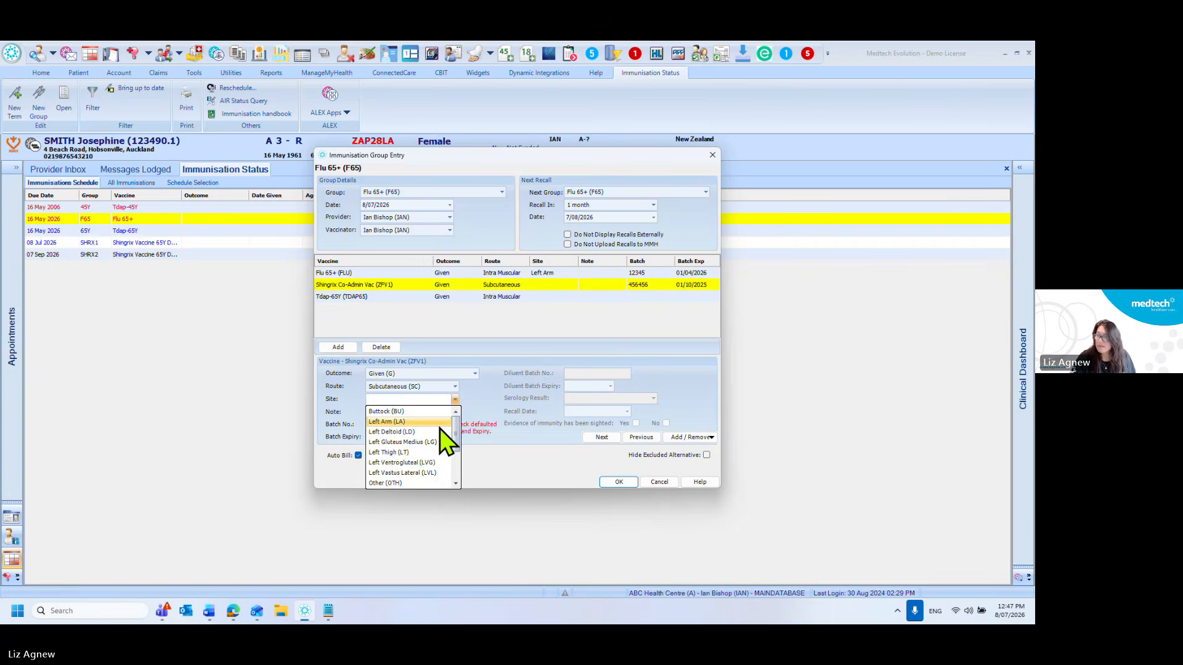
click(452, 468)
click(456, 398)
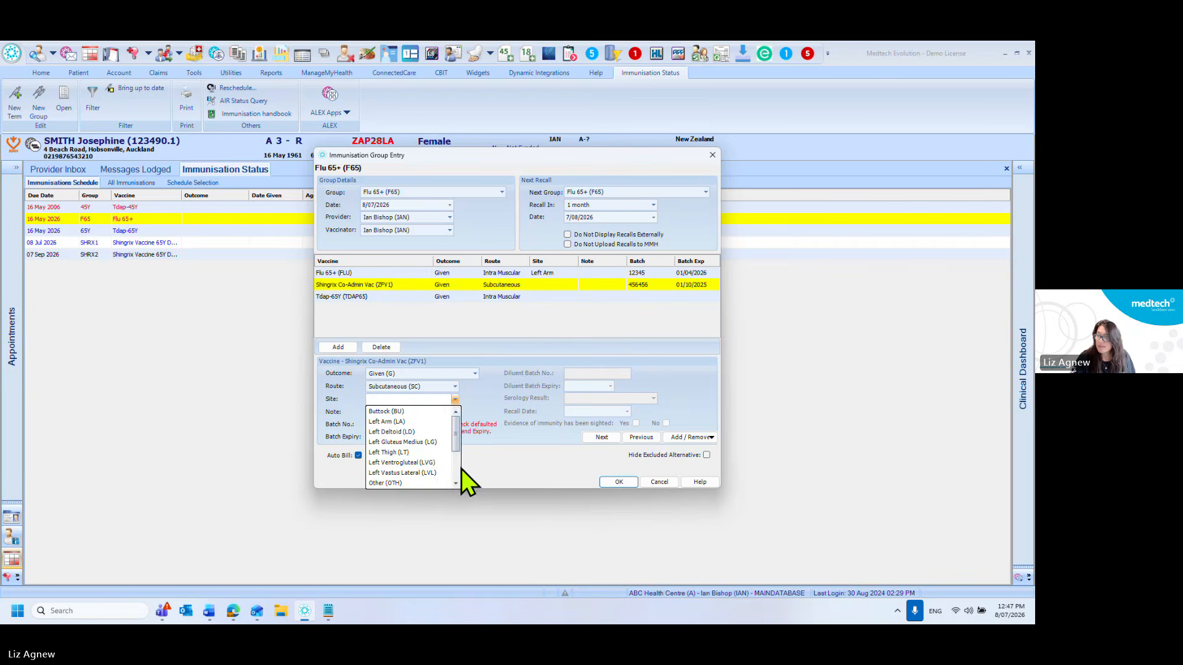
click(424, 453)
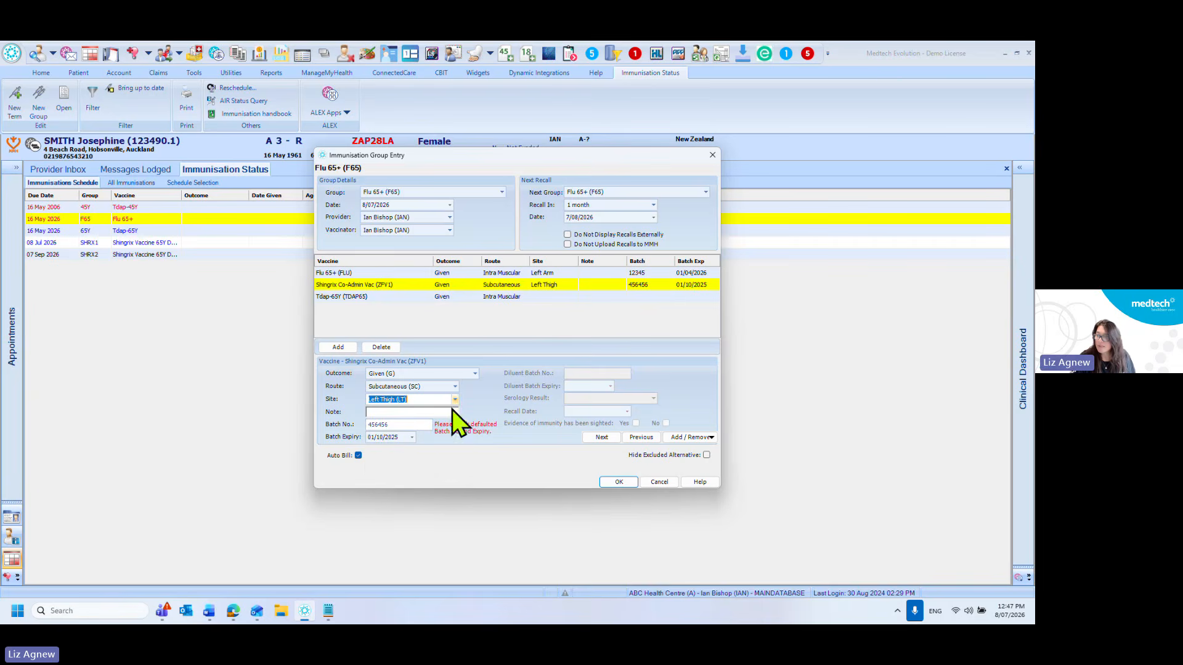
click(413, 440)
click(389, 515)
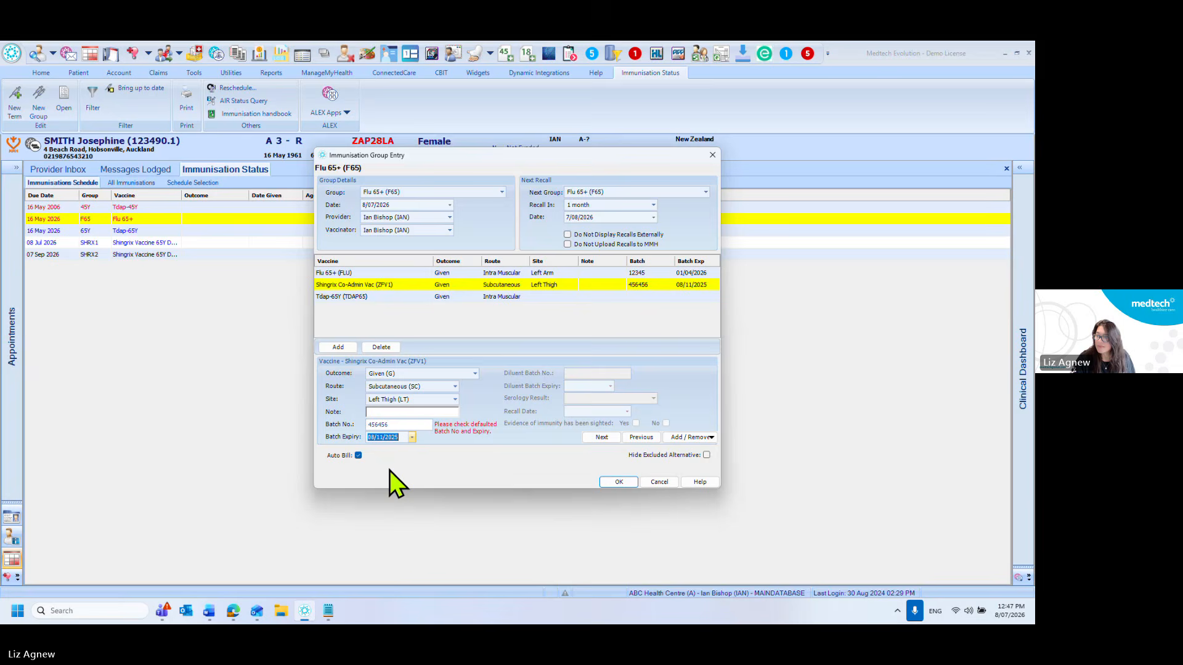
click(412, 438)
click(360, 524)
click(413, 439)
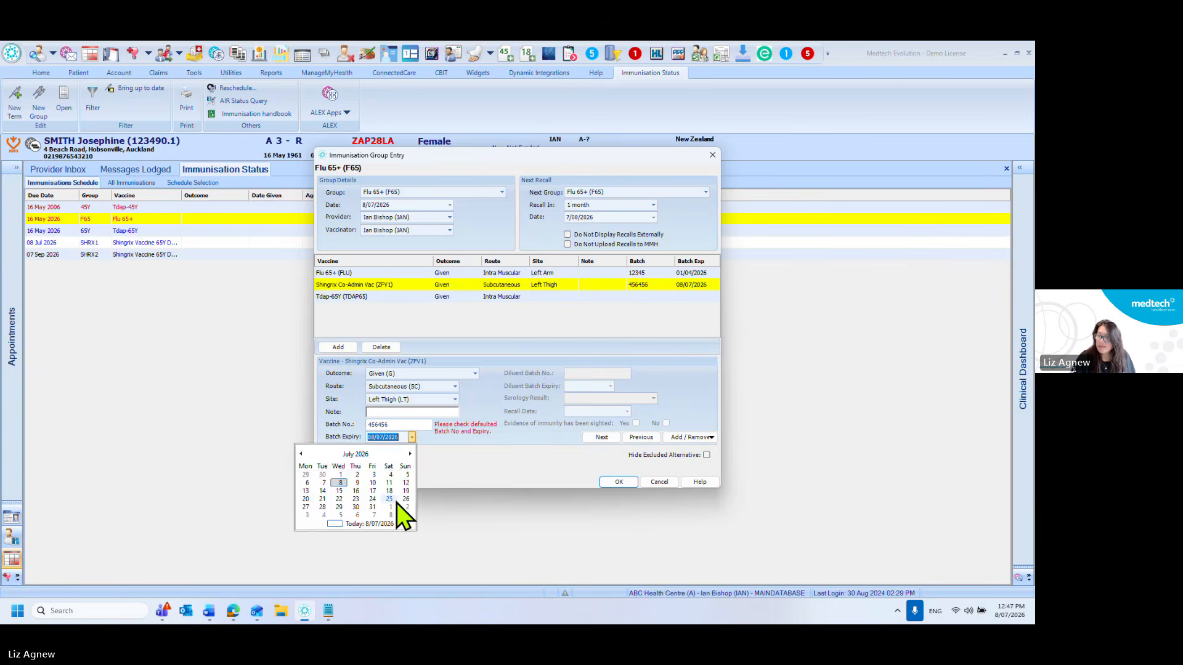
click(389, 502)
- Complete the Tdap-65Y vaccine with site Left Arm (LA), batch number 435425 and batch expiry 31/07/2026
click(515, 297)
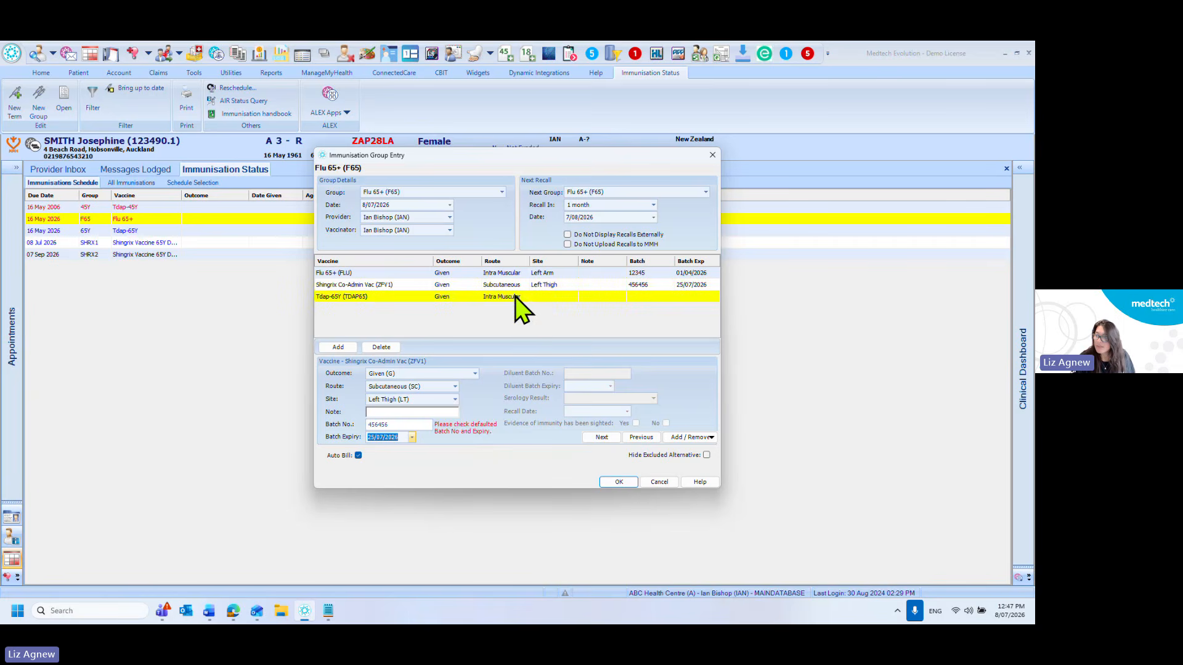
click(454, 399)
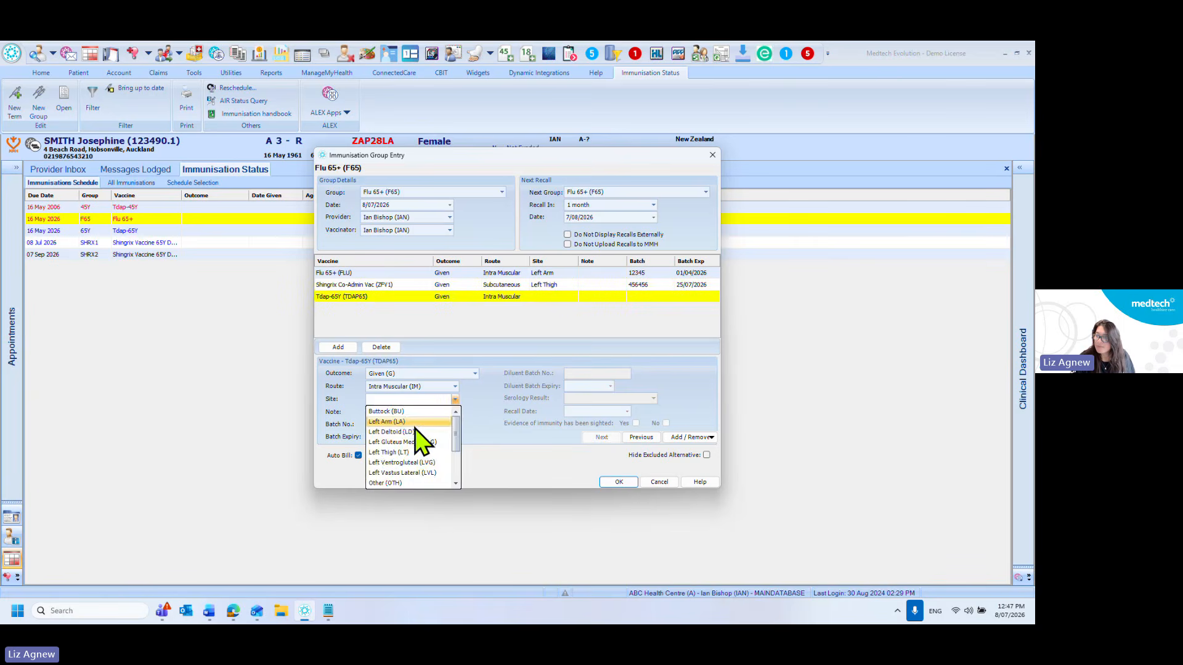
click(414, 424)
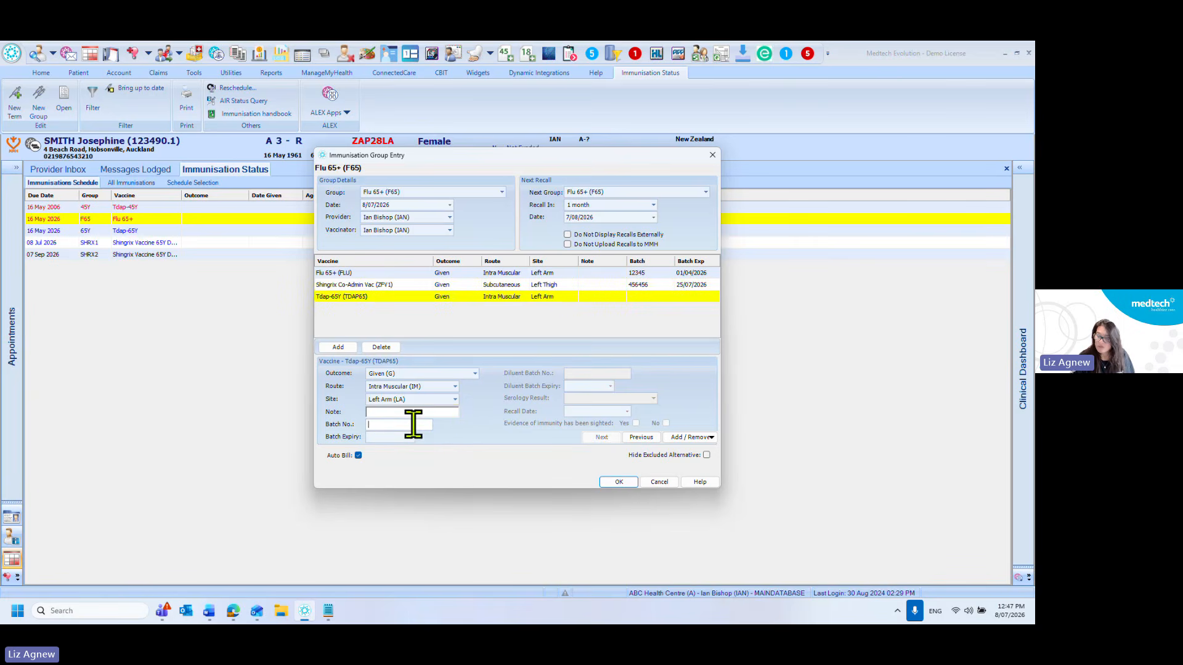
click(413, 424)
text(435425)
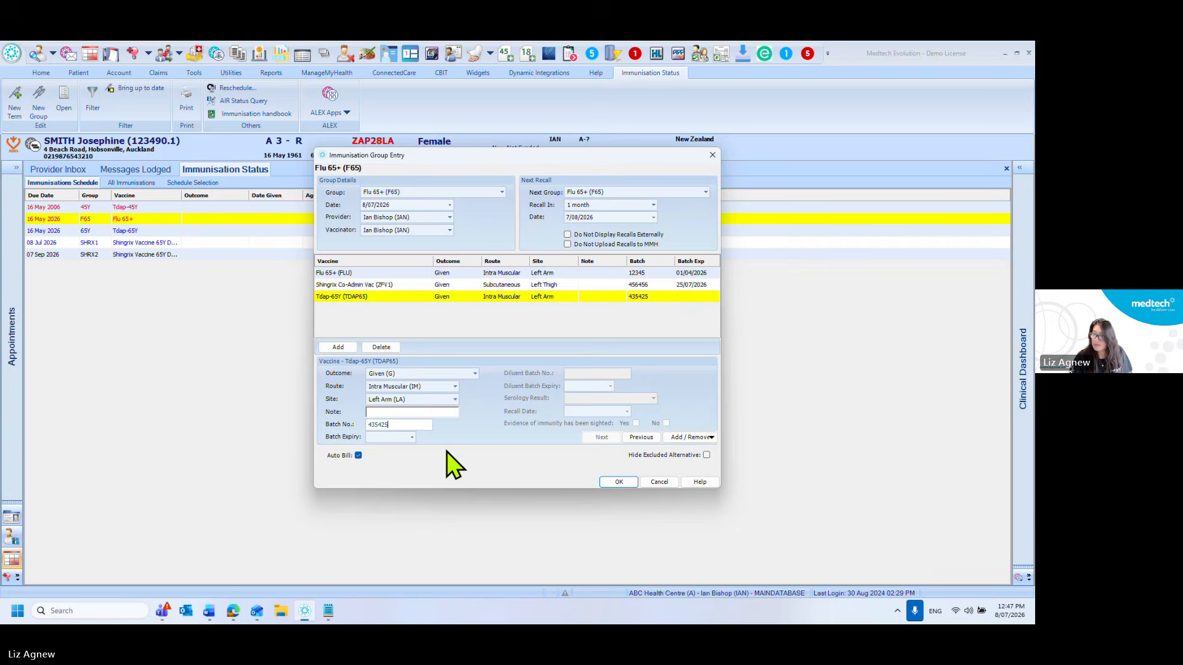
click(412, 437)
click(377, 508)
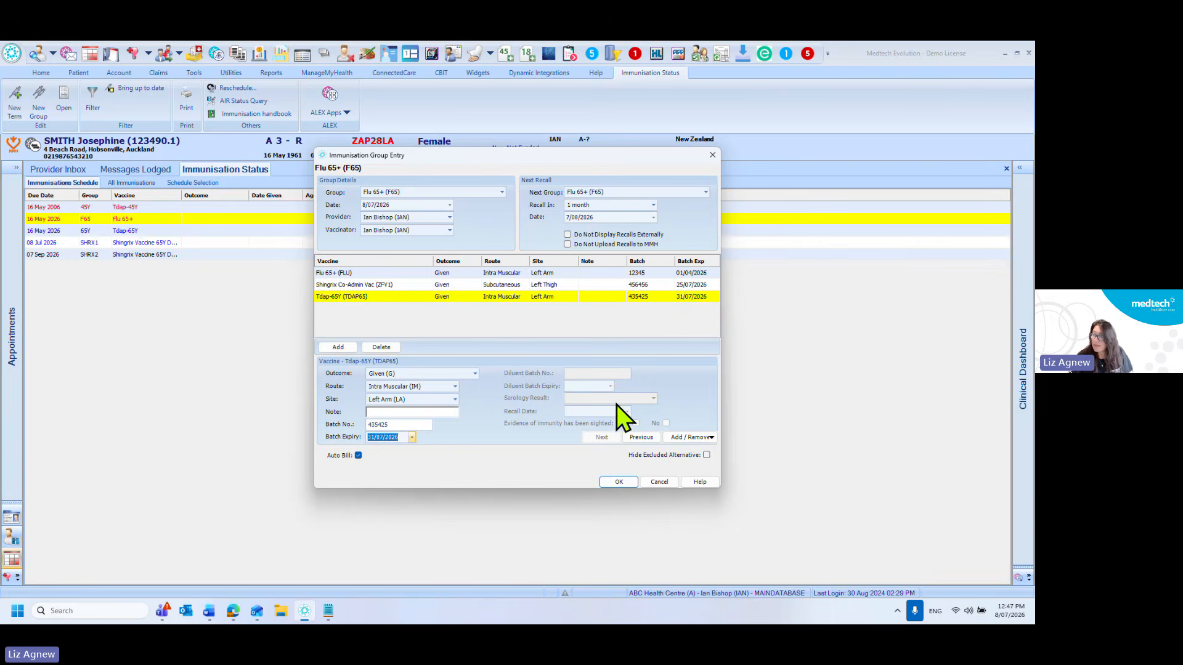
- Try to save the group entry, choose to correct the AIR warning, and set the Flu 65+ batch expiry to 31/07/2026
click(613, 482)
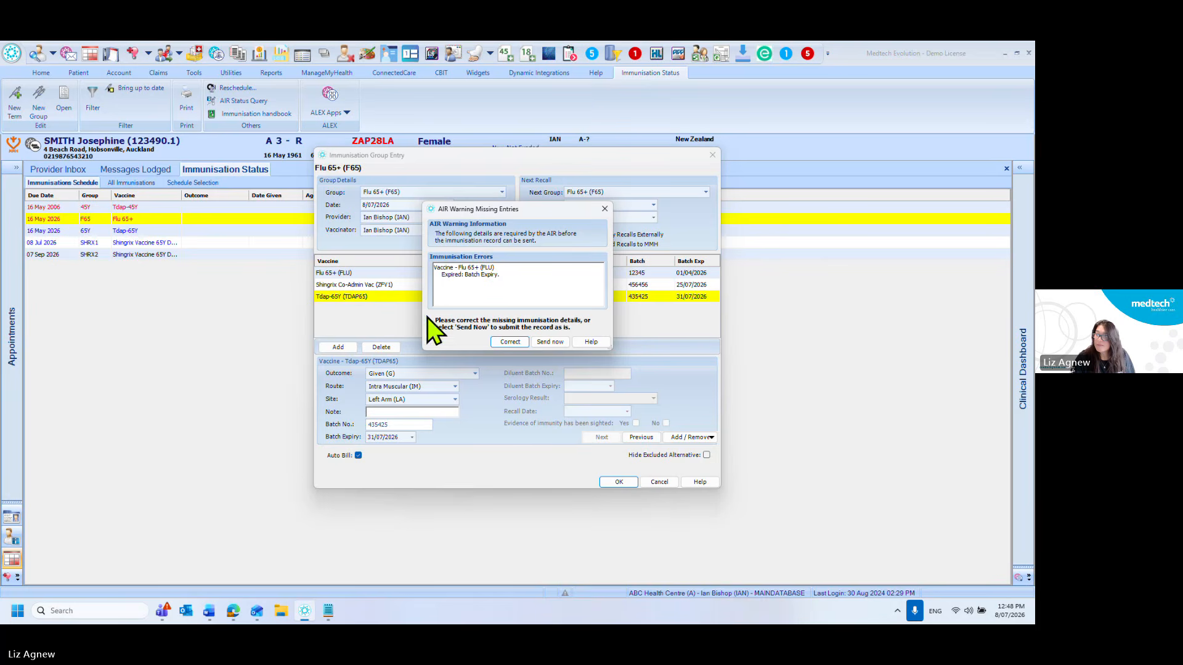
click(503, 343)
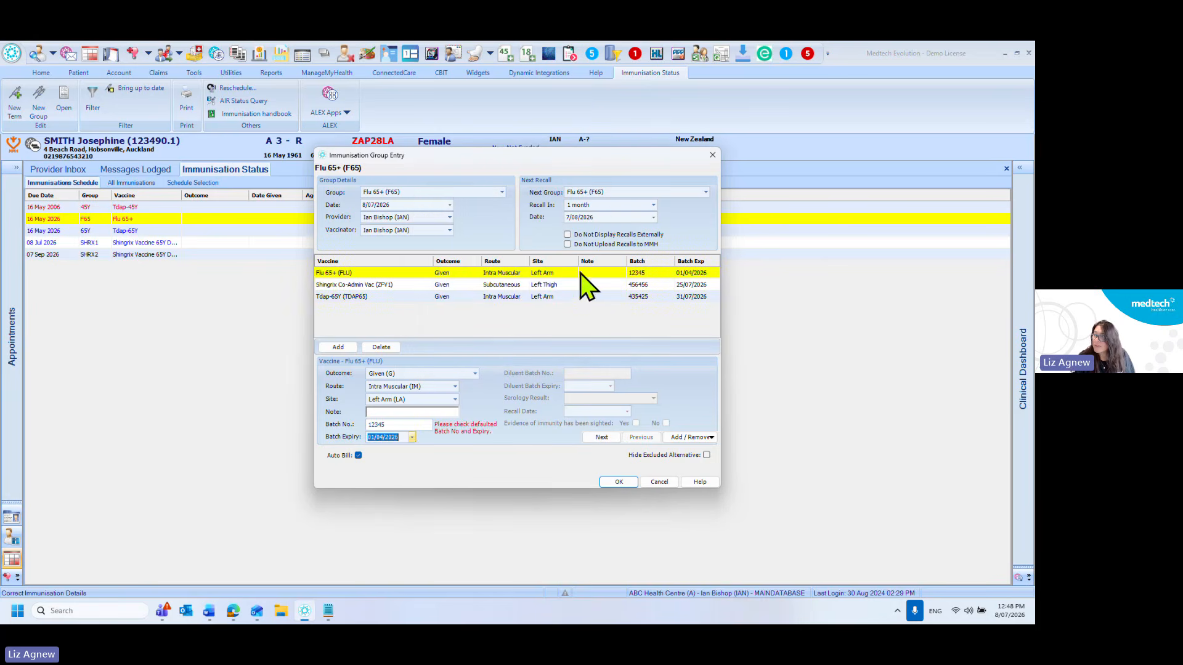
click(412, 438)
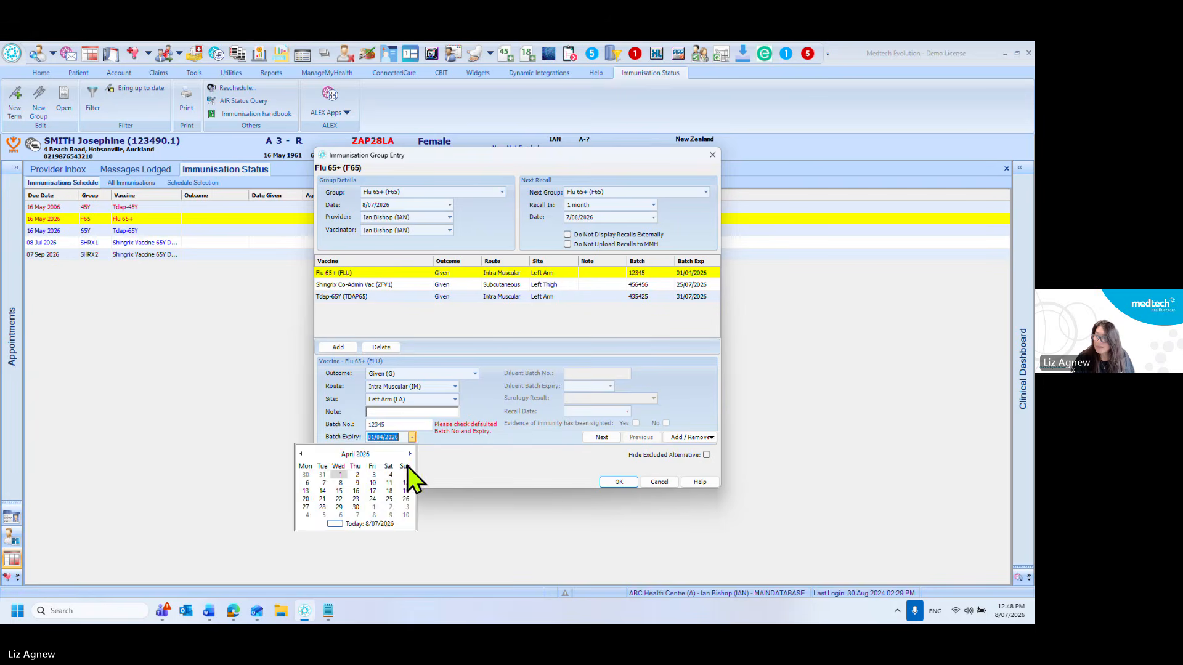
click(374, 516)
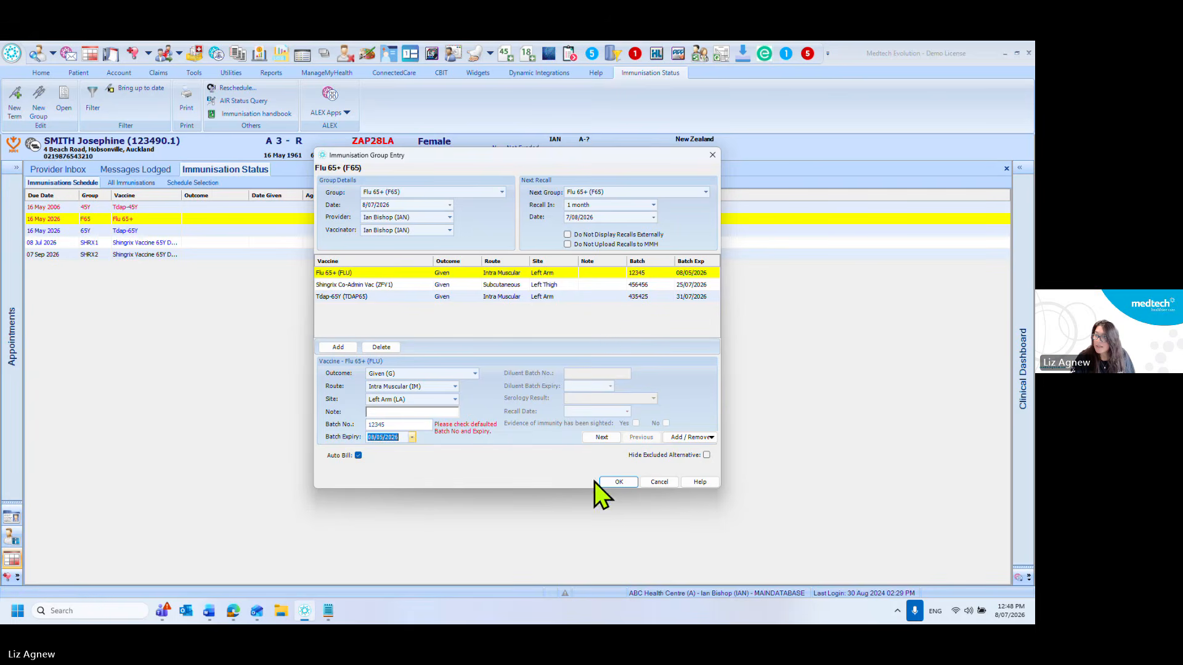
click(412, 438)
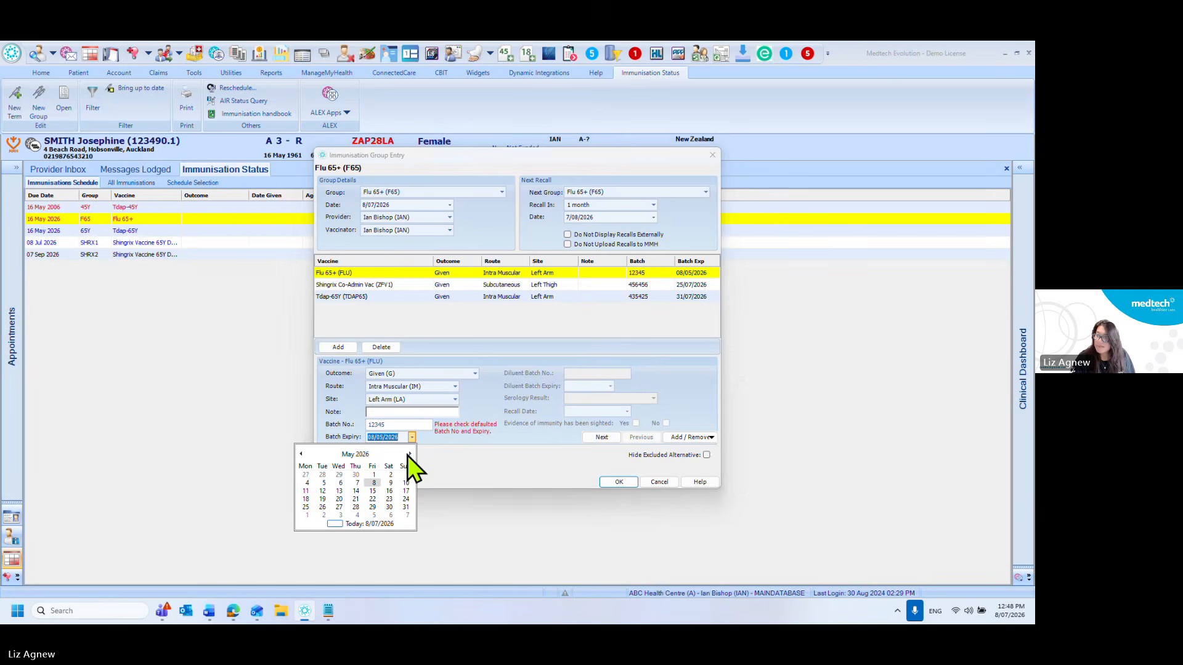
click(409, 454)
click(409, 454)
click(372, 507)
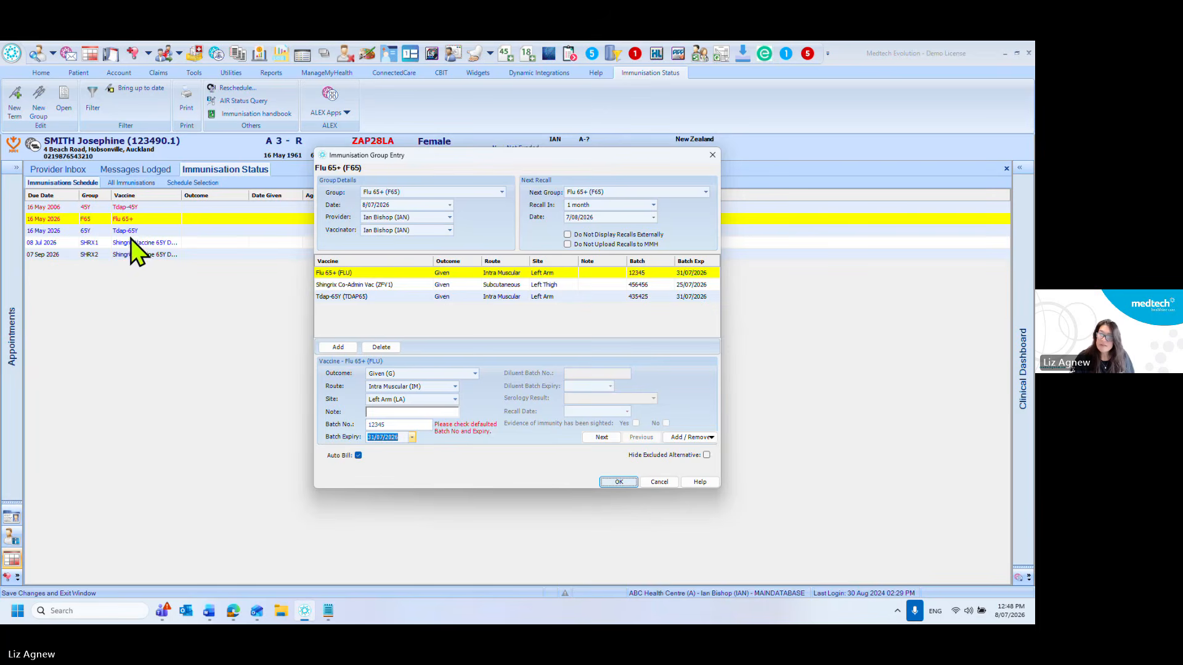
- Save the Flu 65+ group entry and show the list of all the patient's immunisations
click(616, 483)
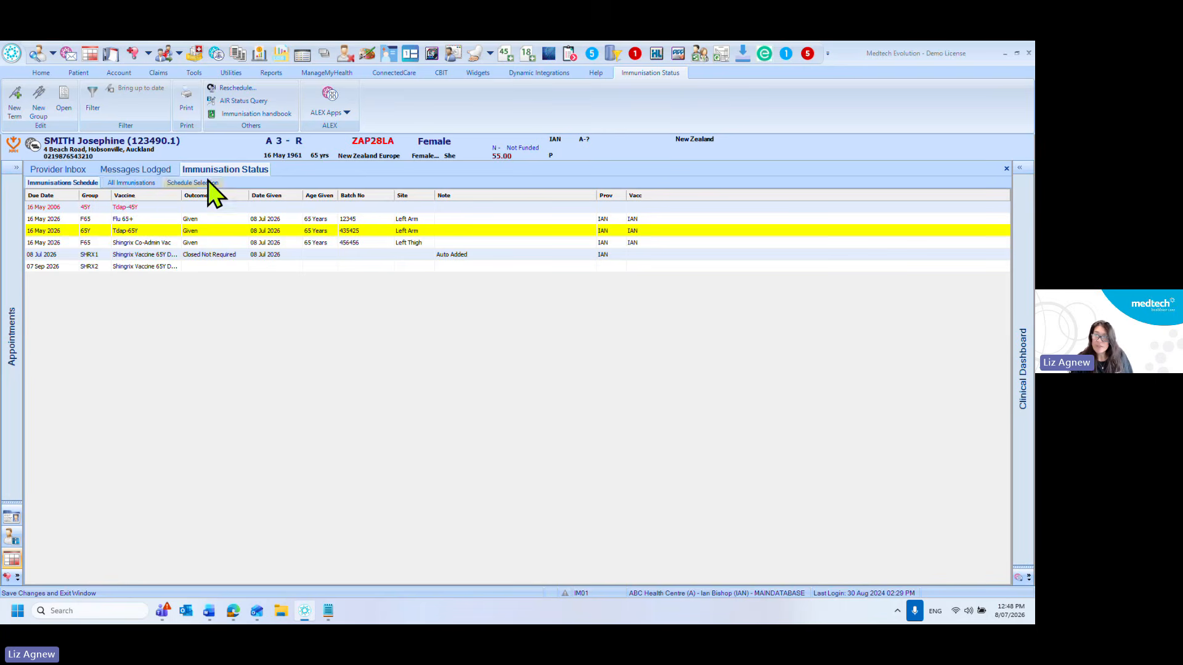
click(131, 182)
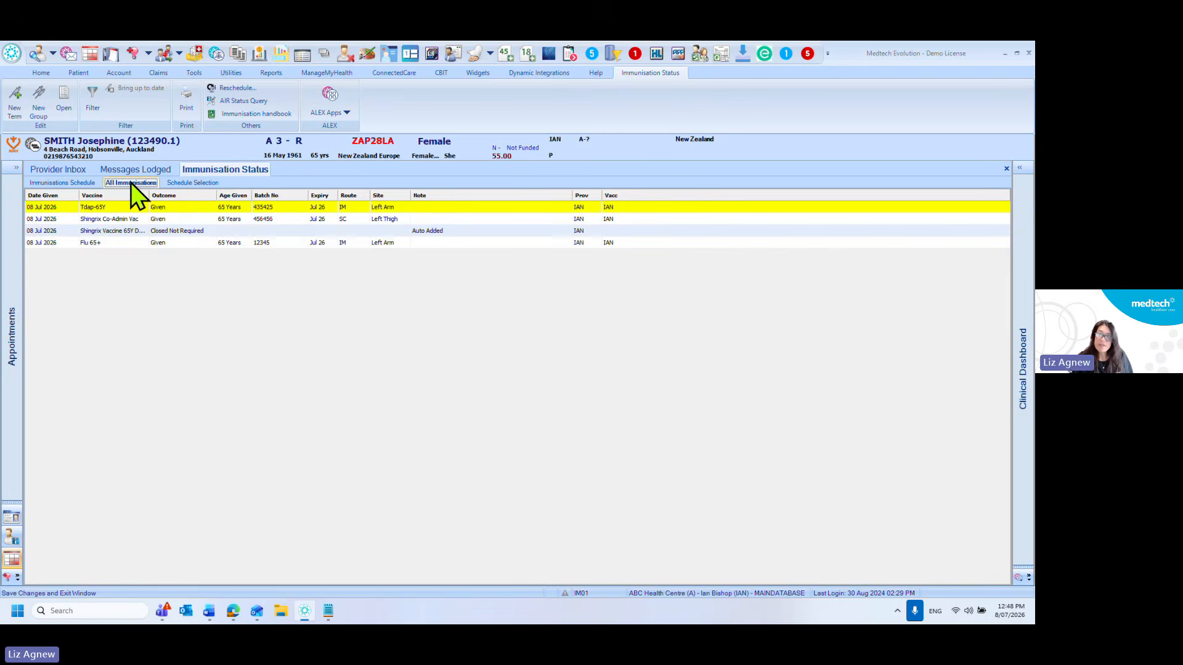
- Start a new immunisation group out of sequence, browse the vaccine choices in its empty rows, and cancel the entry
click(39, 96)
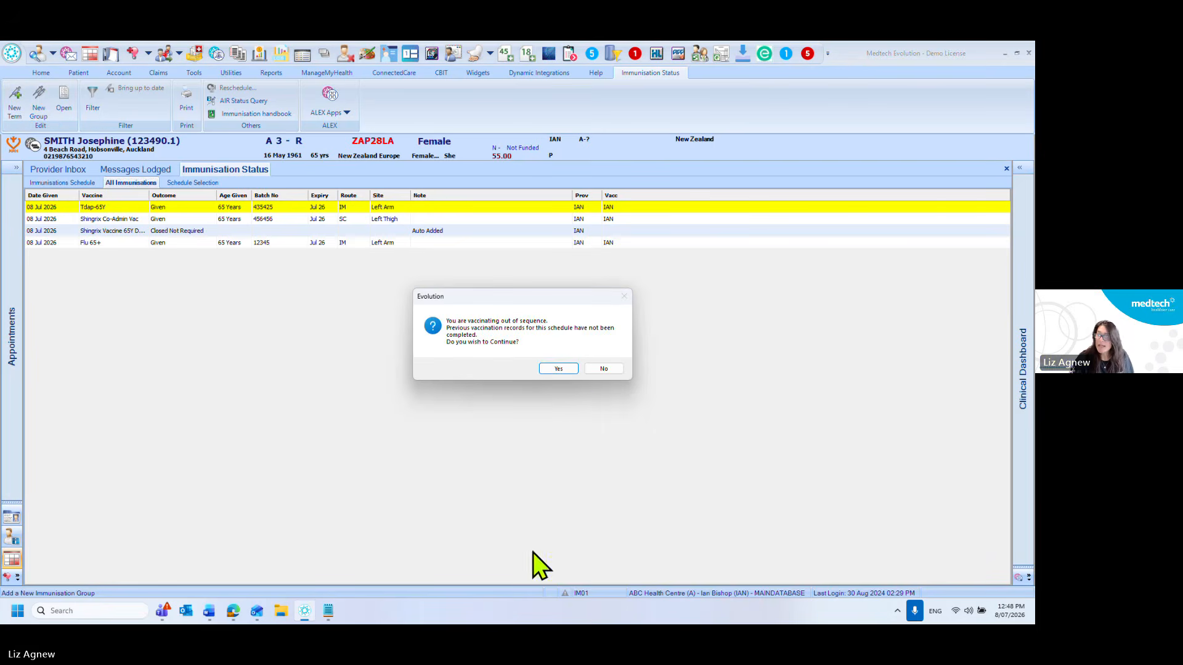
click(568, 368)
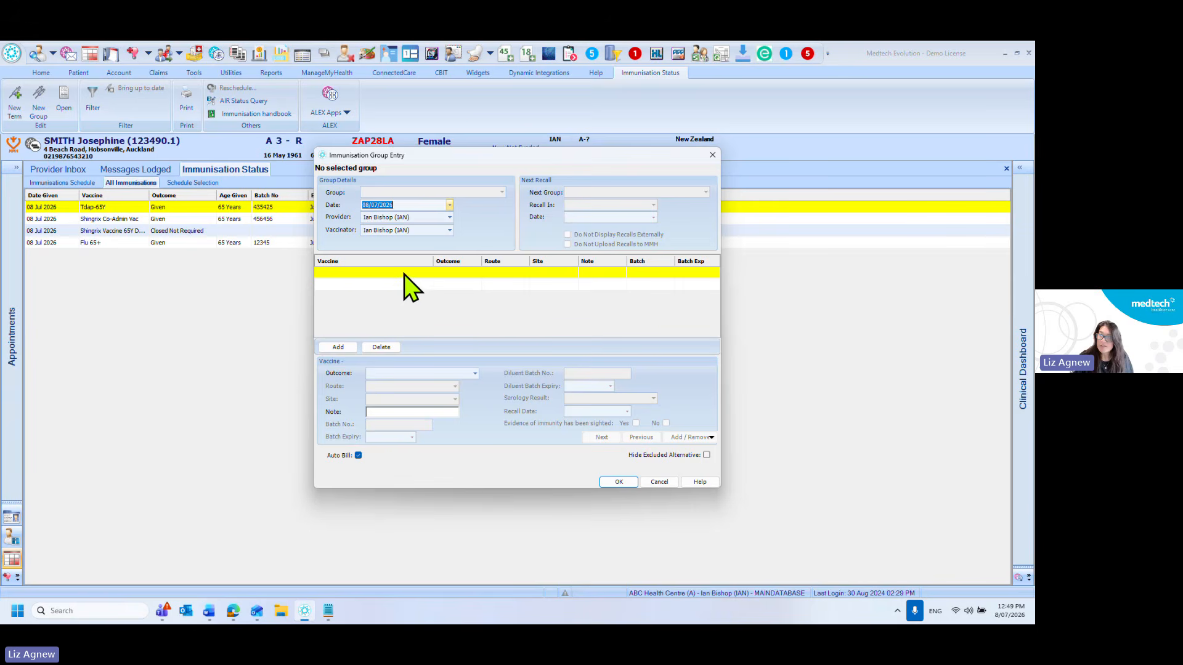
click(422, 274)
click(427, 274)
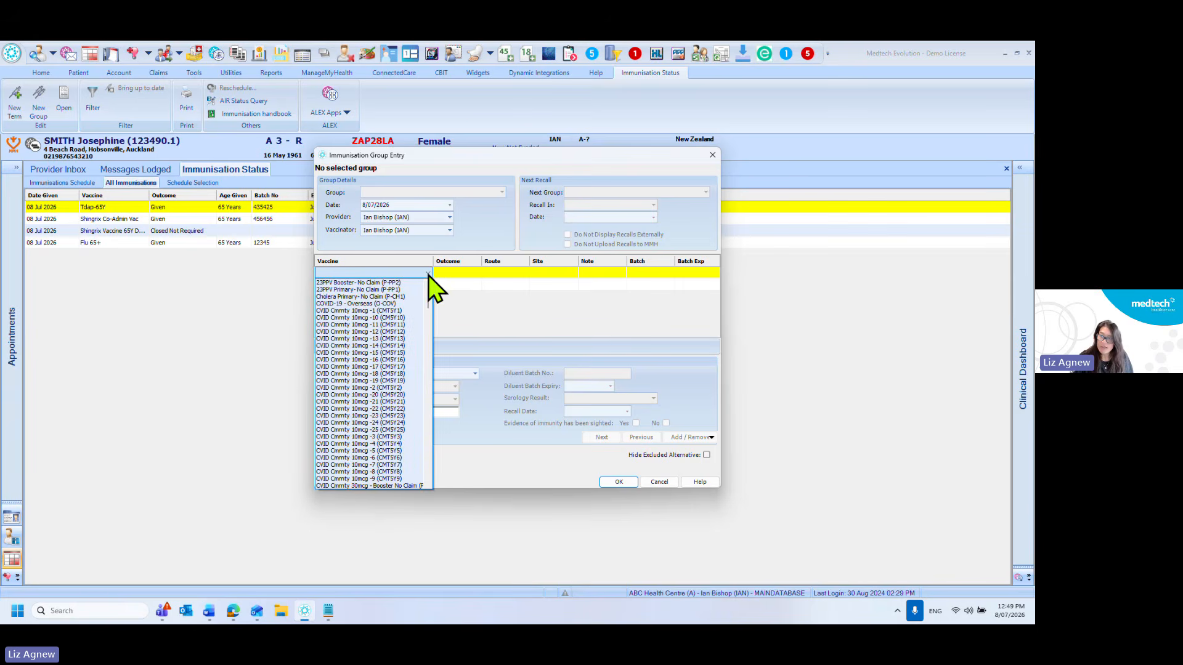
drag(429, 293, 430, 259)
click(428, 275)
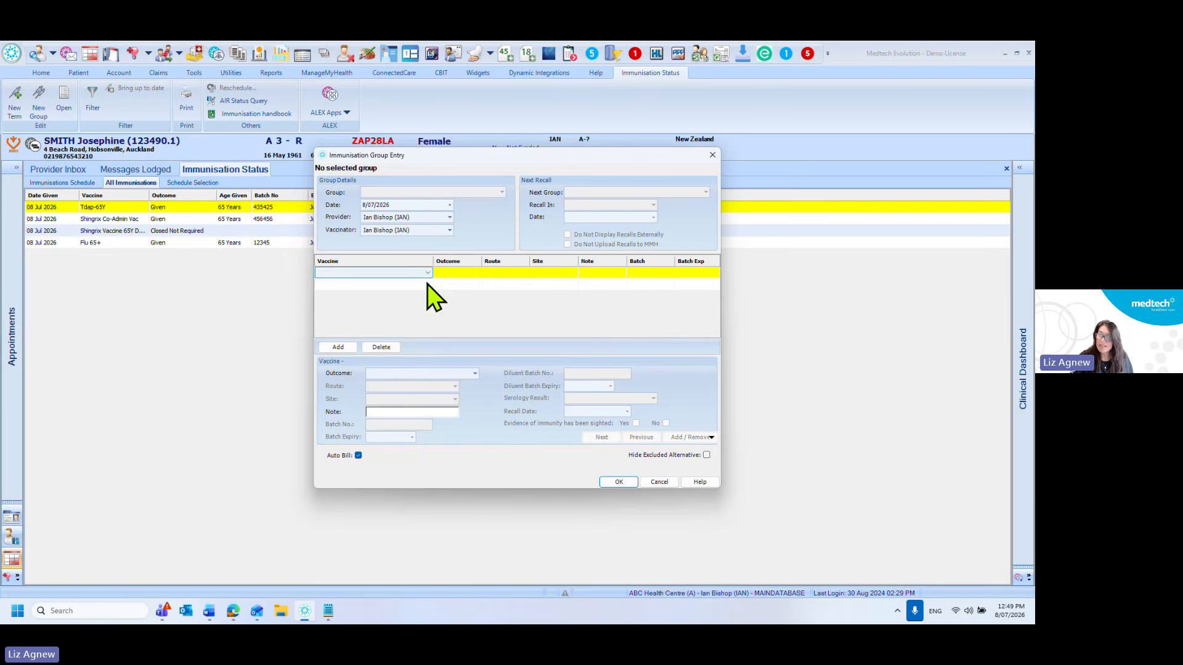
click(427, 284)
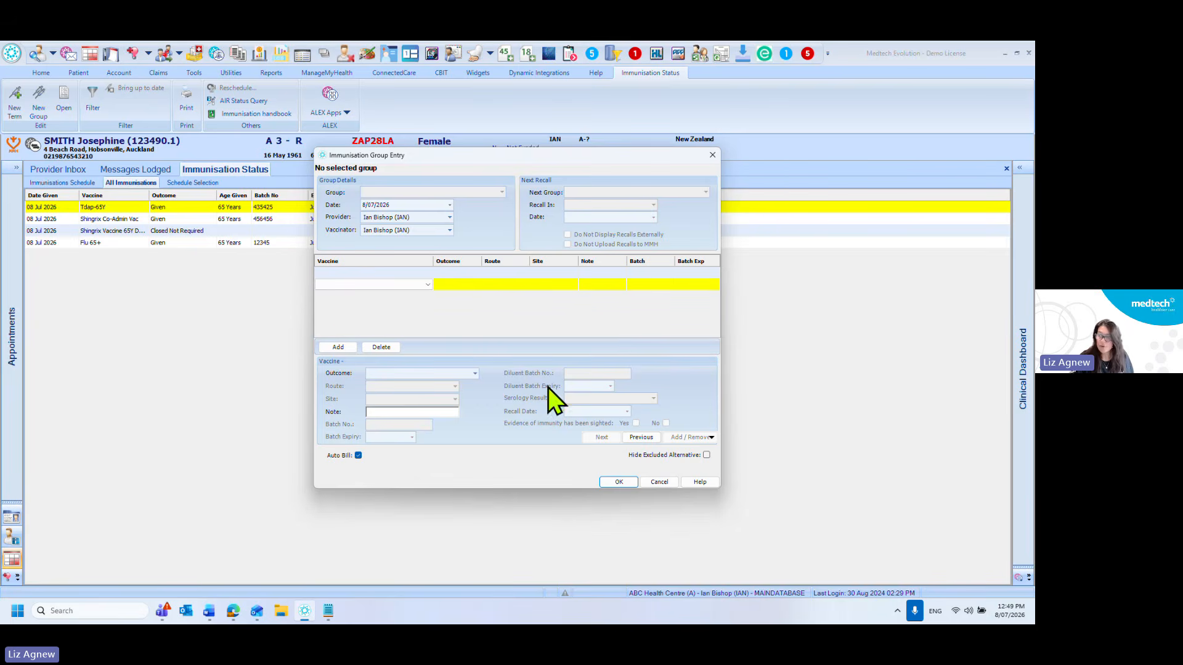
click(668, 482)
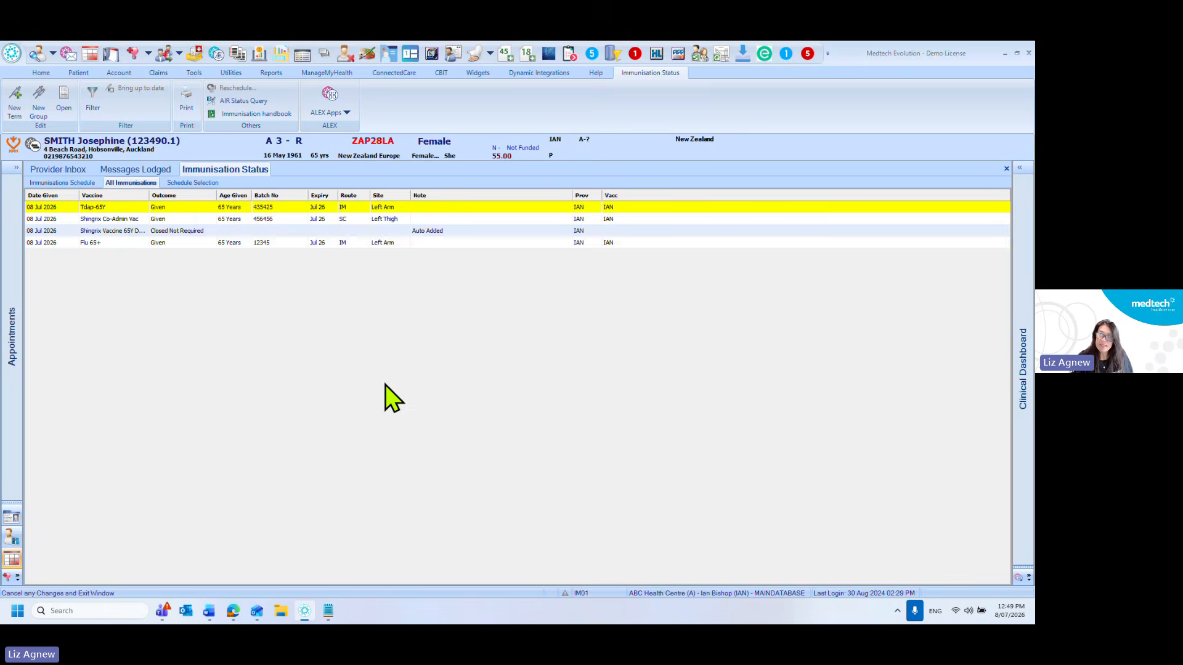
- Search for patients by the first letters of the surname and open the 67-year-old female patient's immunisation records
key(F3)
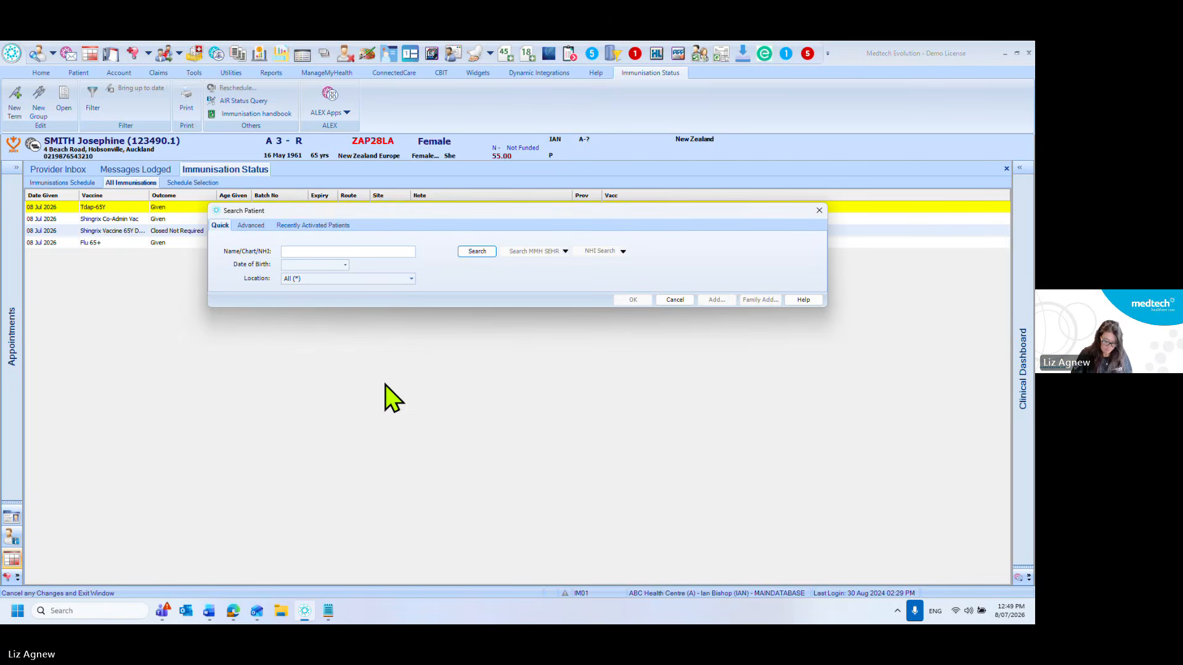
text(JON)
key(Return)
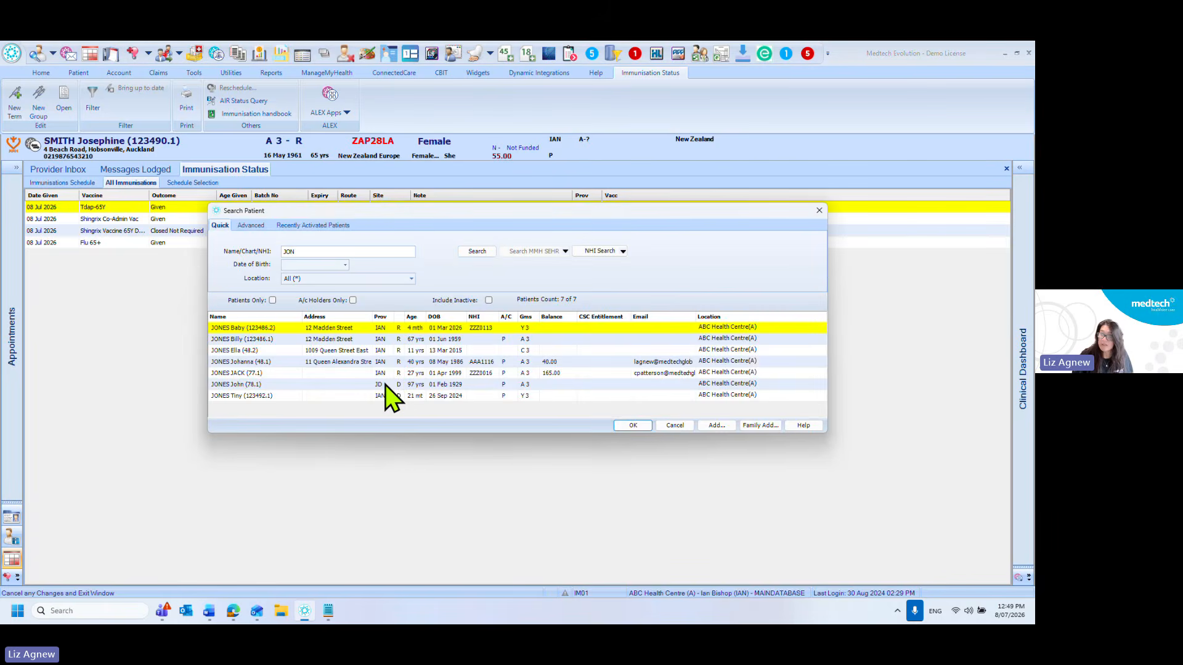
key(Return)
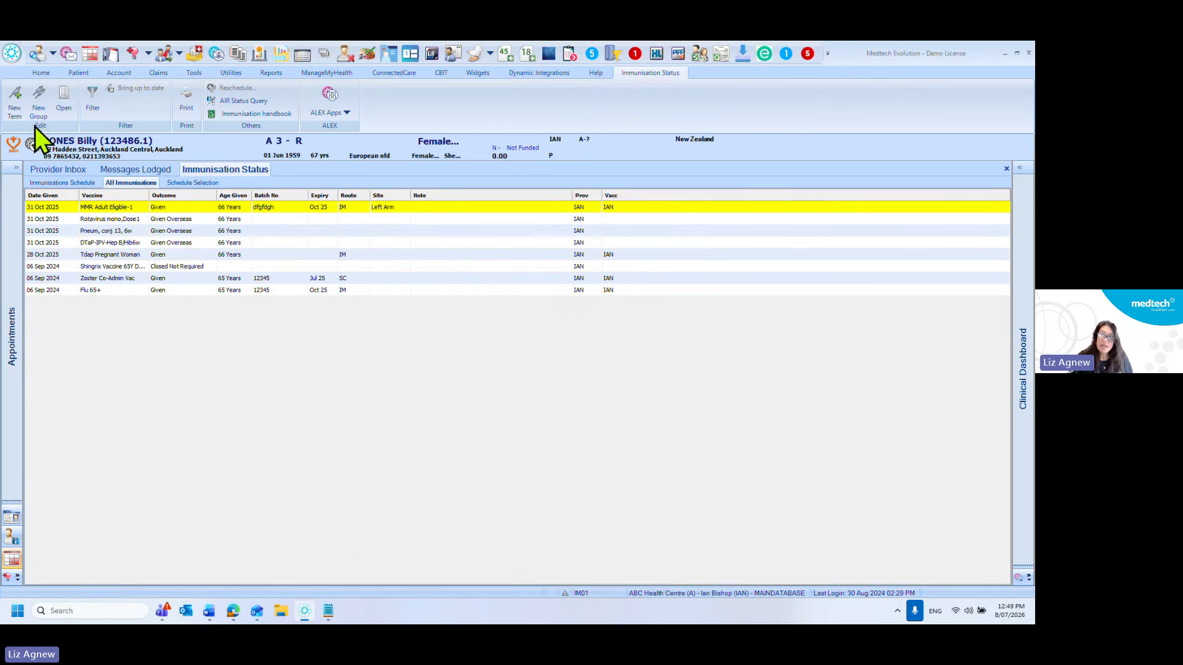
- Create a new immunisation term for 23PPV Booster- No Claim (P-PP2) with site Left Arm (LA) and try to save it without batch details
click(17, 109)
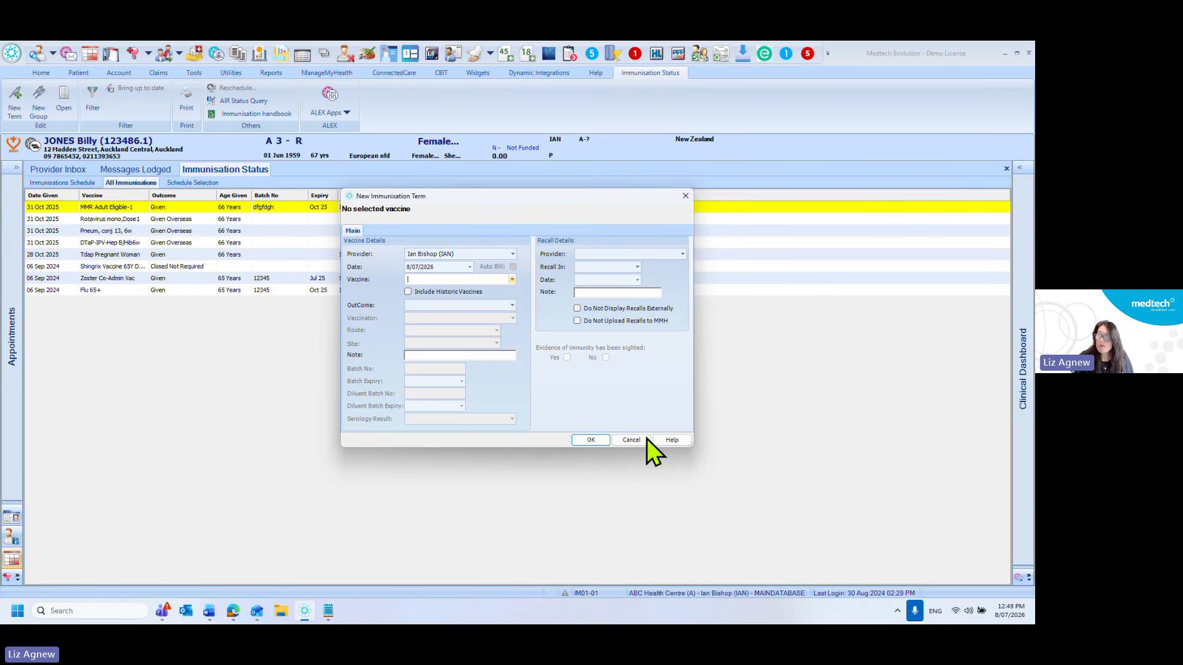
click(513, 279)
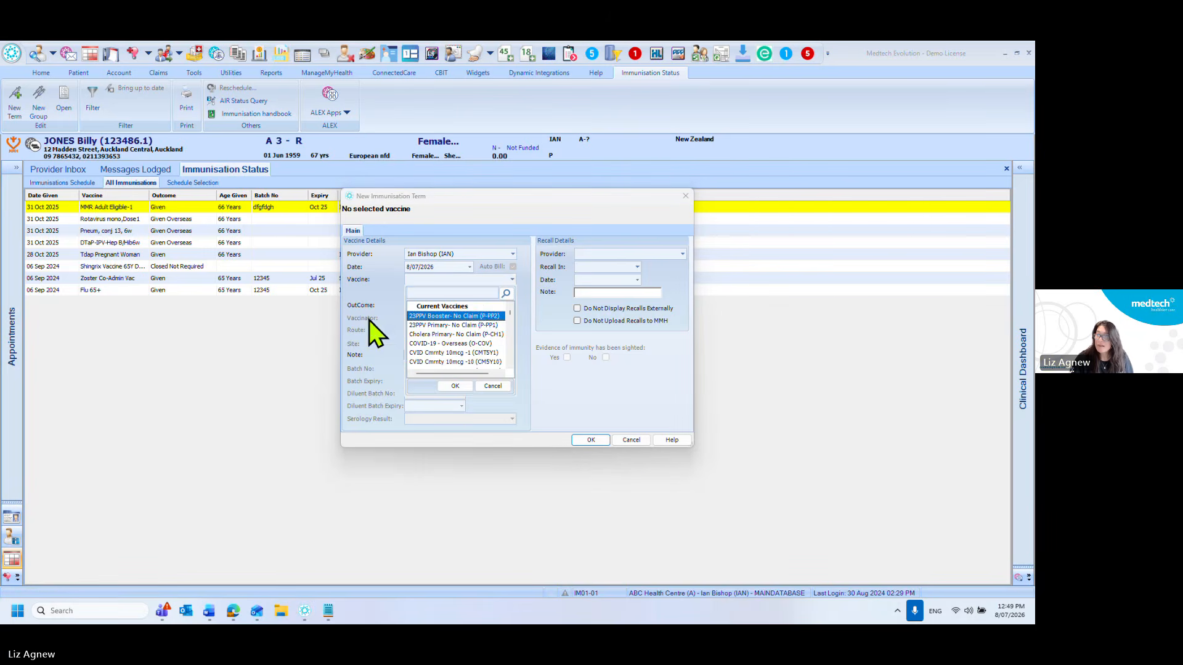
click(455, 386)
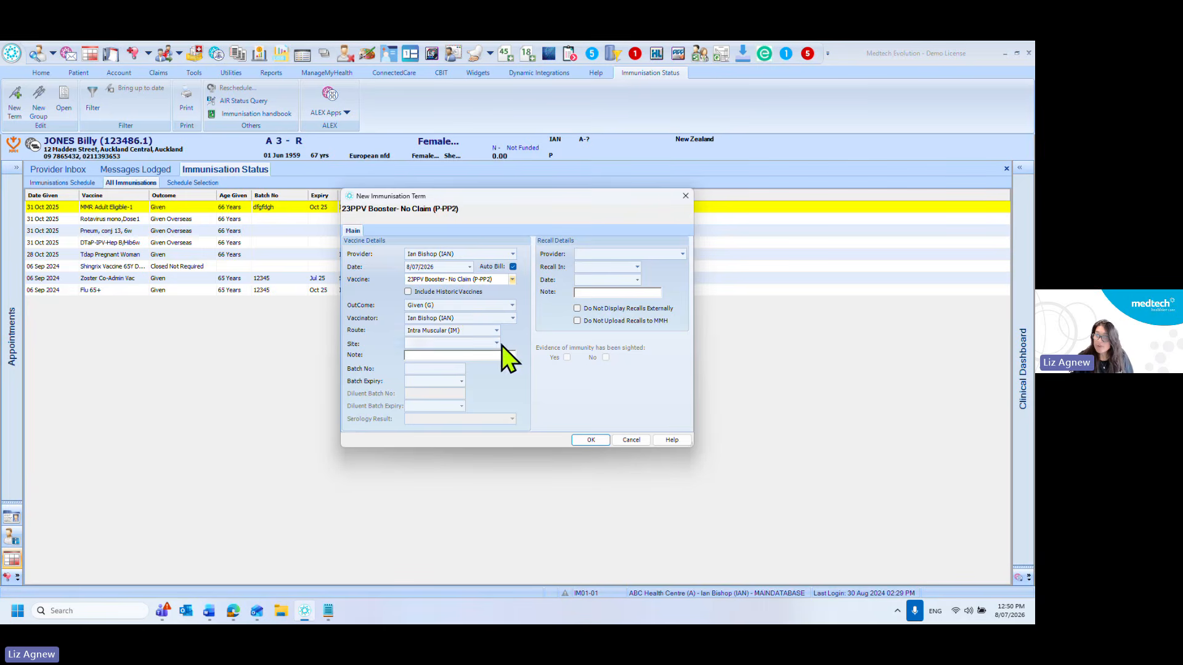
click(497, 342)
click(466, 368)
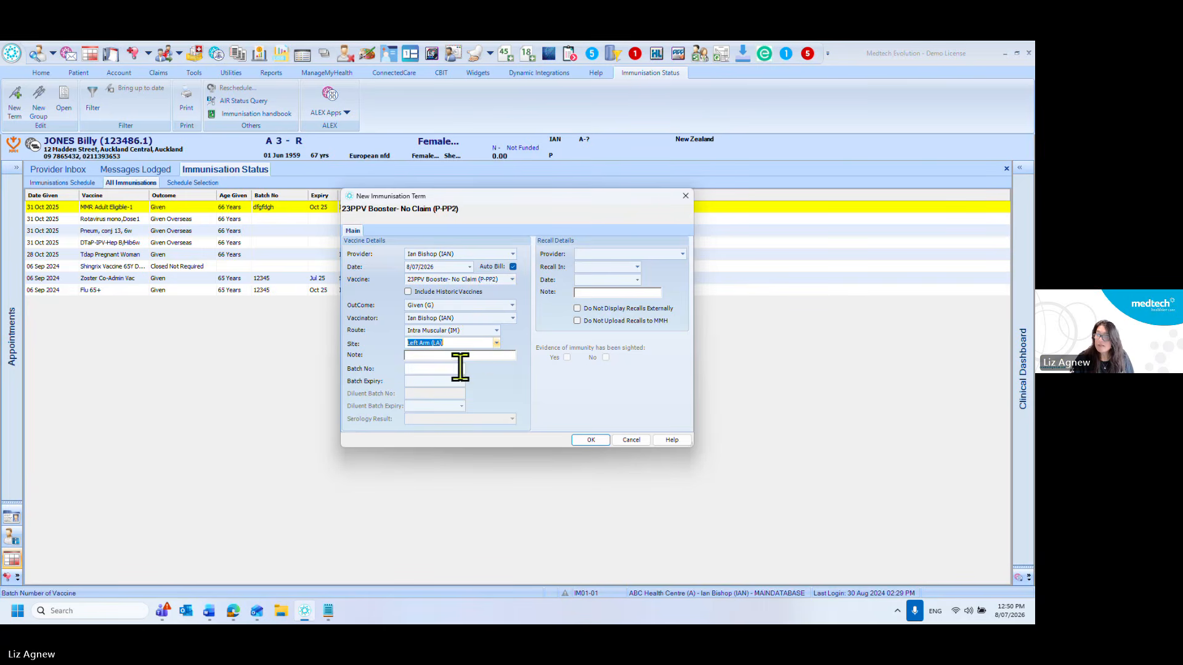
click(589, 441)
click(587, 440)
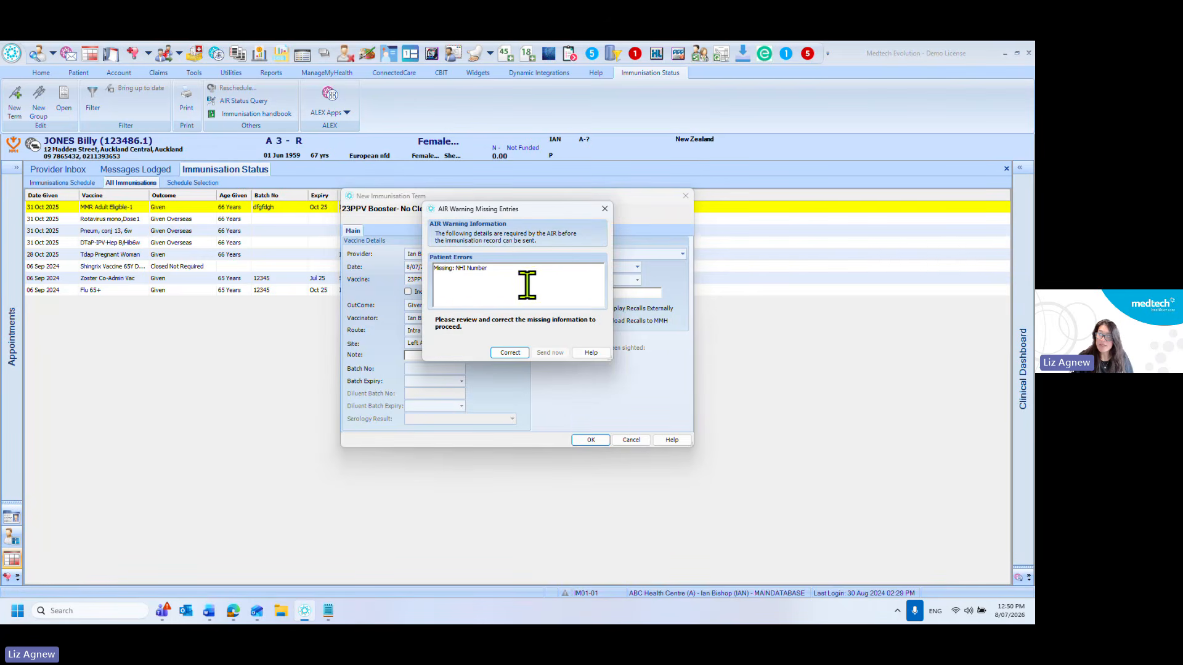
- Choose to correct the AIR warning and try to save an NHI number in the patient register
click(519, 356)
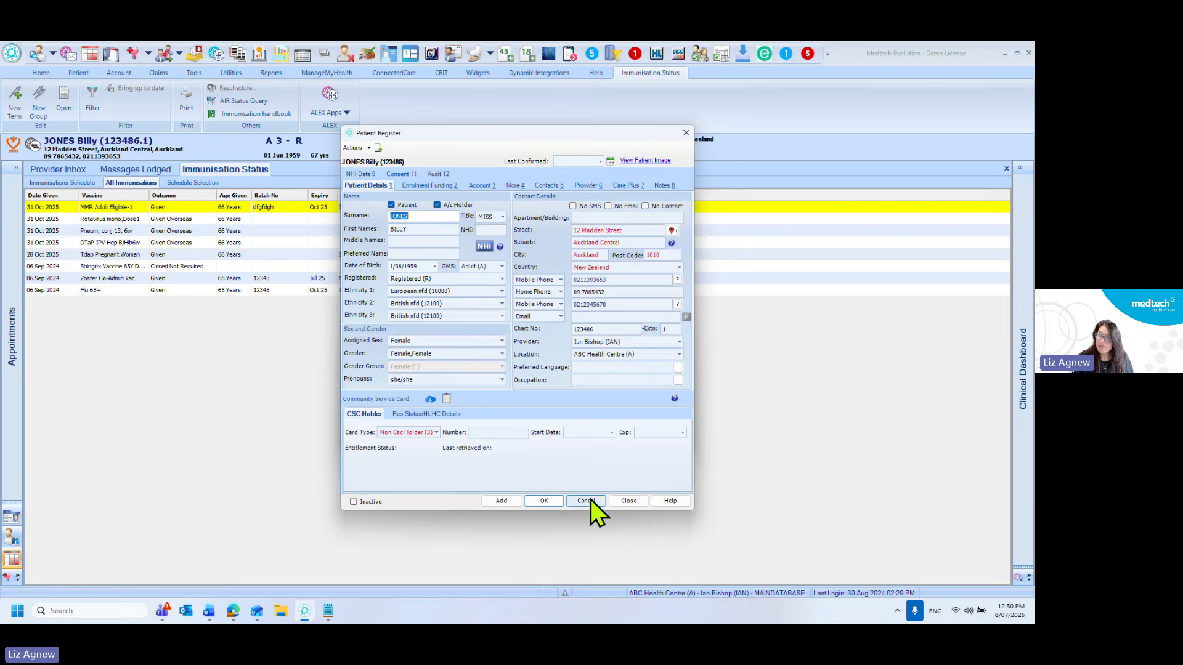
click(489, 229)
text(Z)
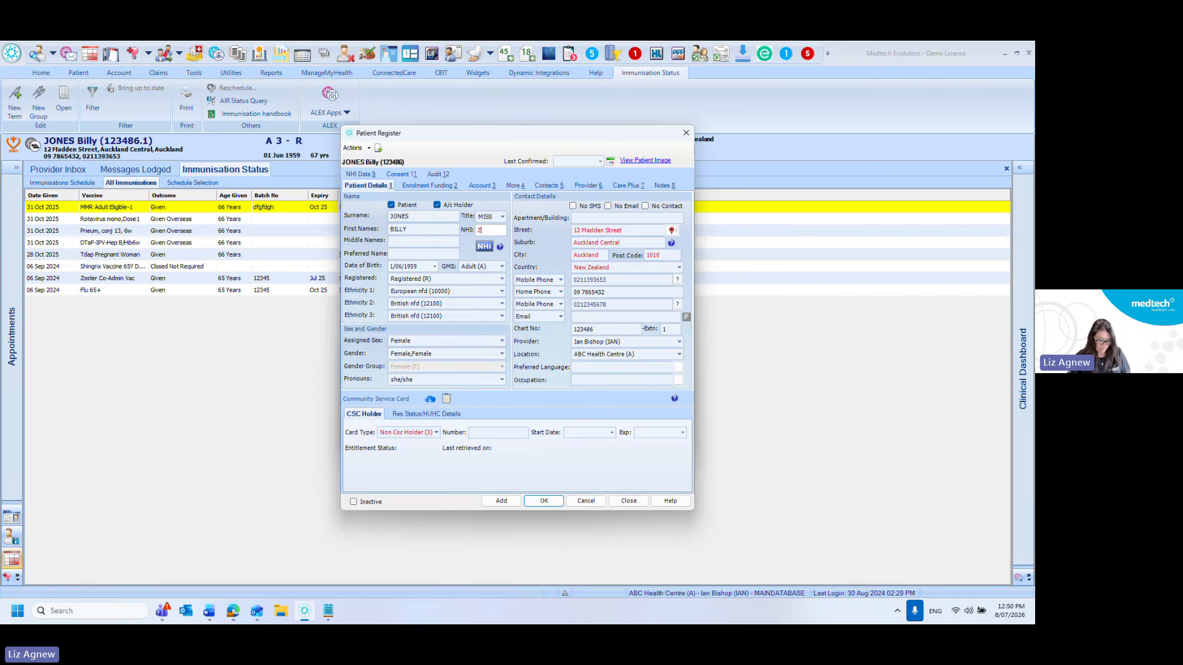
text(ZZ0013)
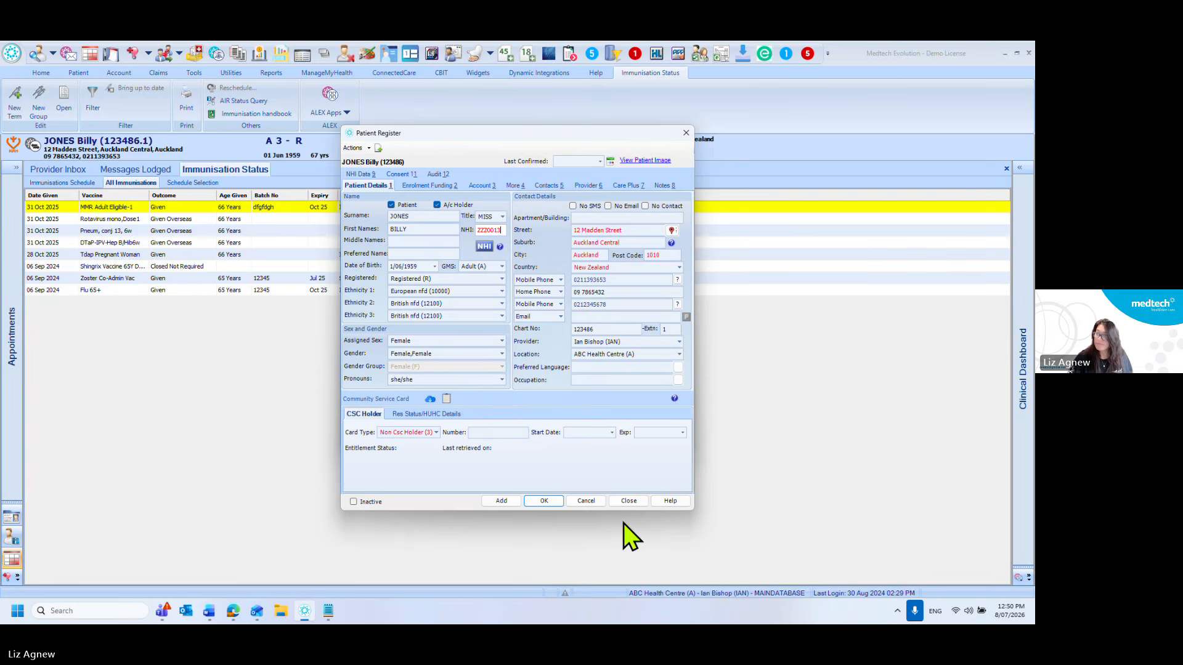
click(542, 501)
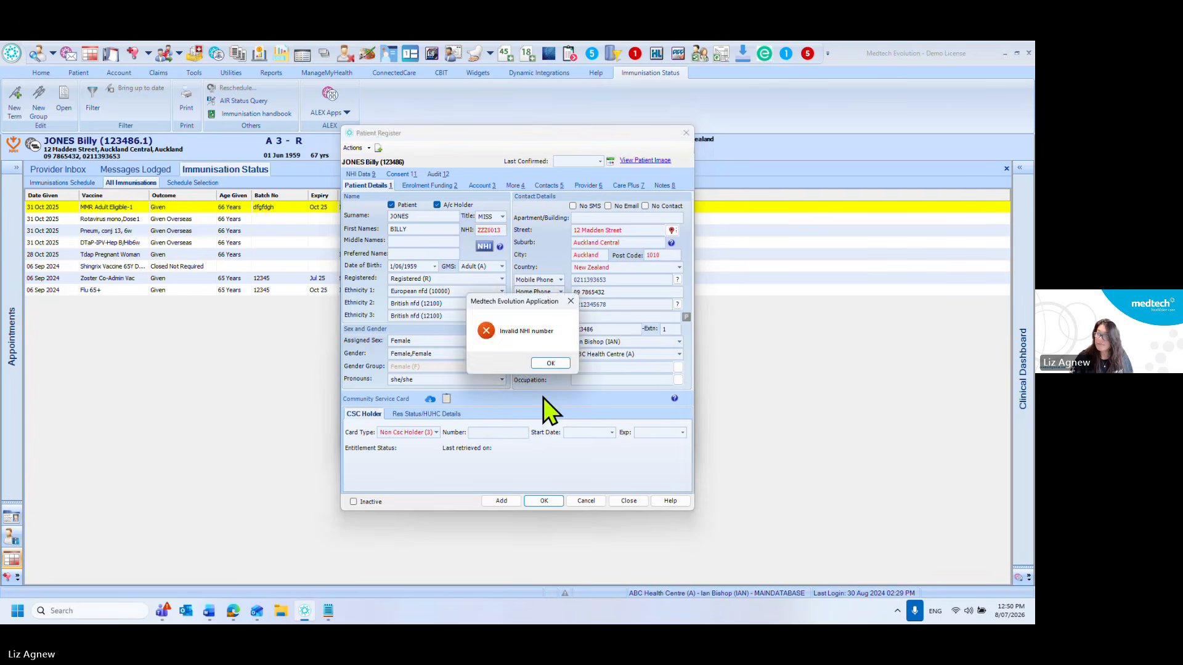
- Correct the last digit of the patient's NHI number and save the register without validating it against the NHI database
click(548, 361)
click(504, 233)
key(BackSpace)
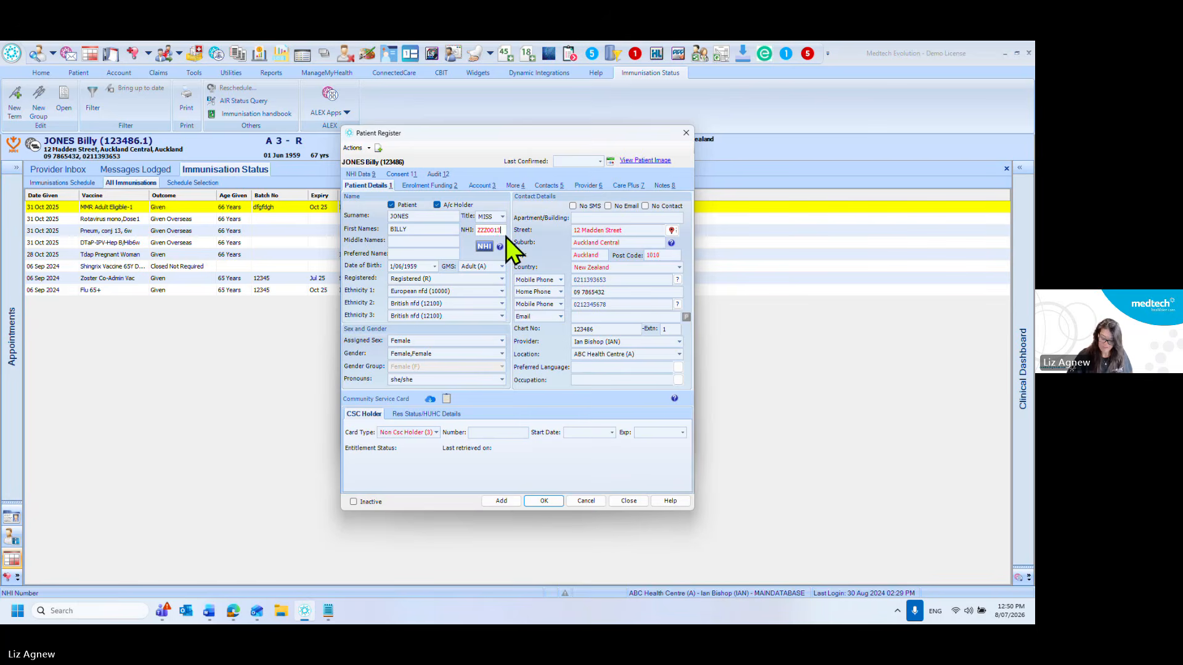
text(6)
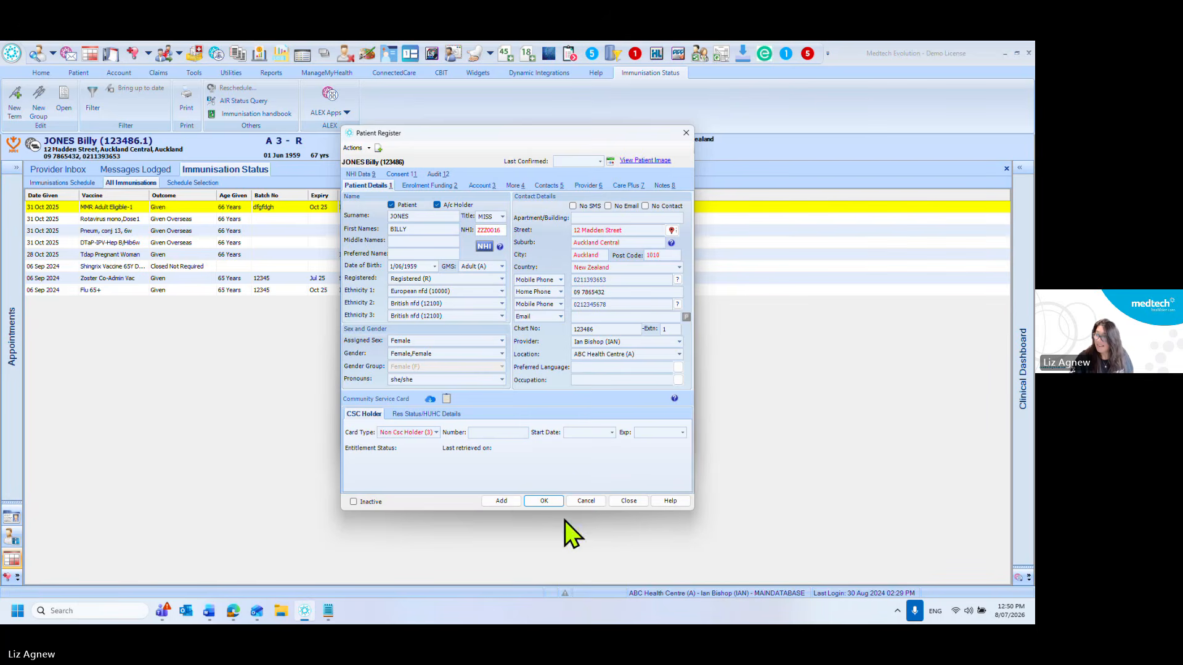
click(550, 500)
click(598, 374)
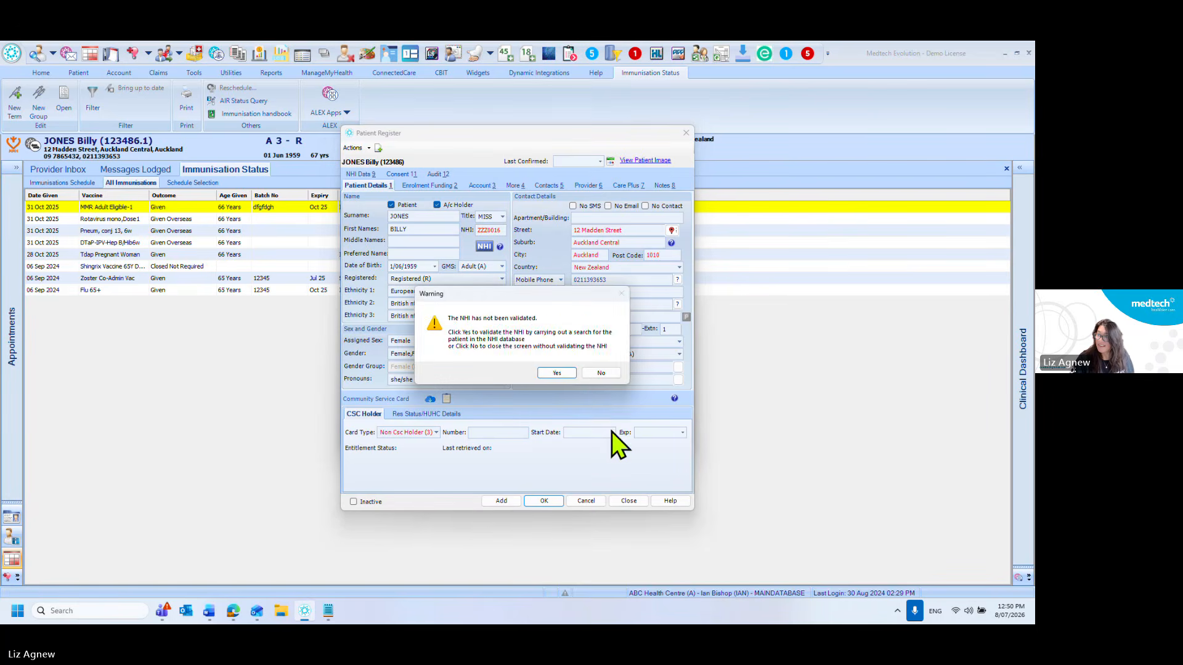
click(598, 373)
click(558, 364)
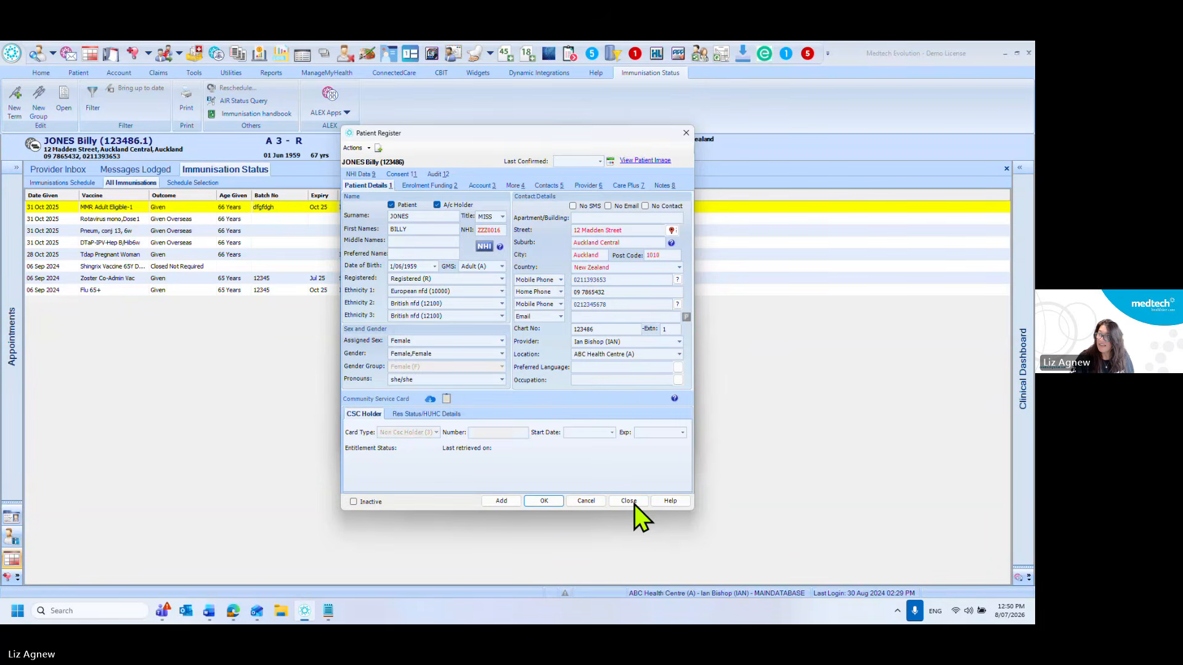
- Close the patient register, then leave the AIR batch warning and cancel the 23PPV booster term
click(631, 501)
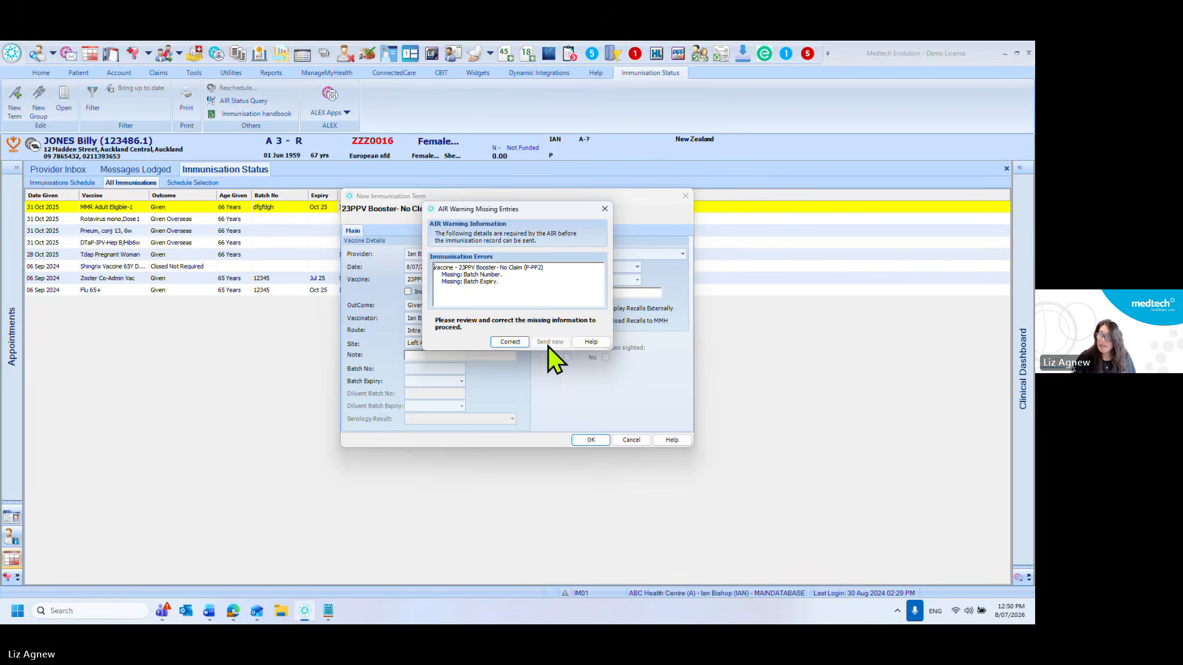
click(511, 342)
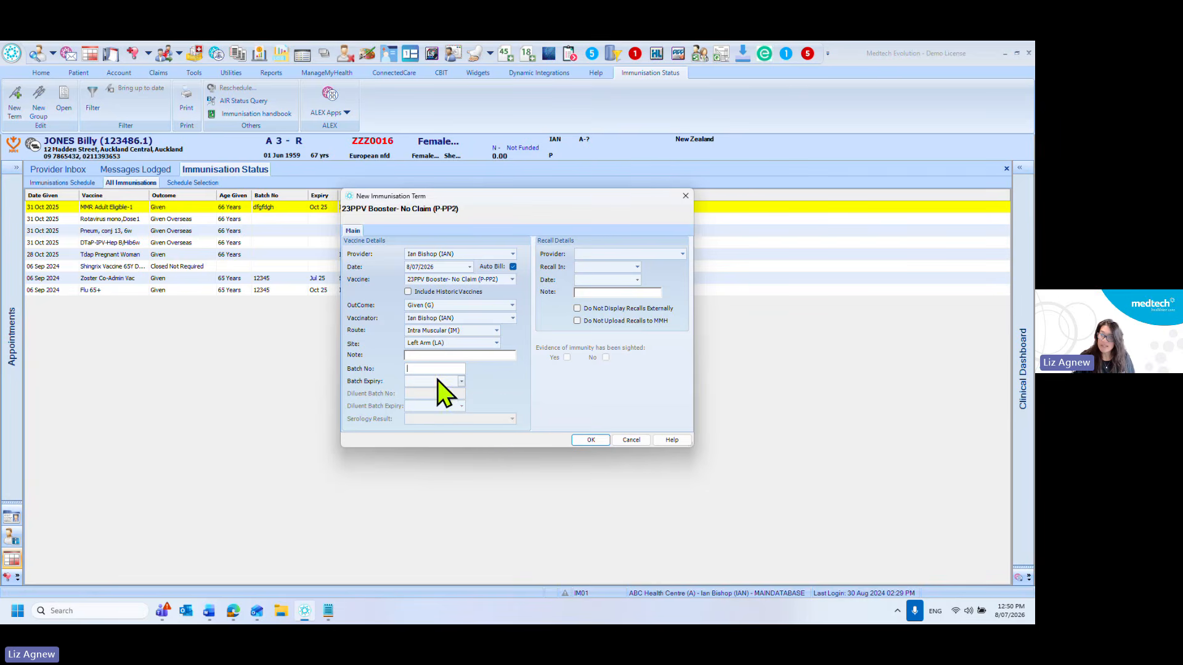
click(631, 441)
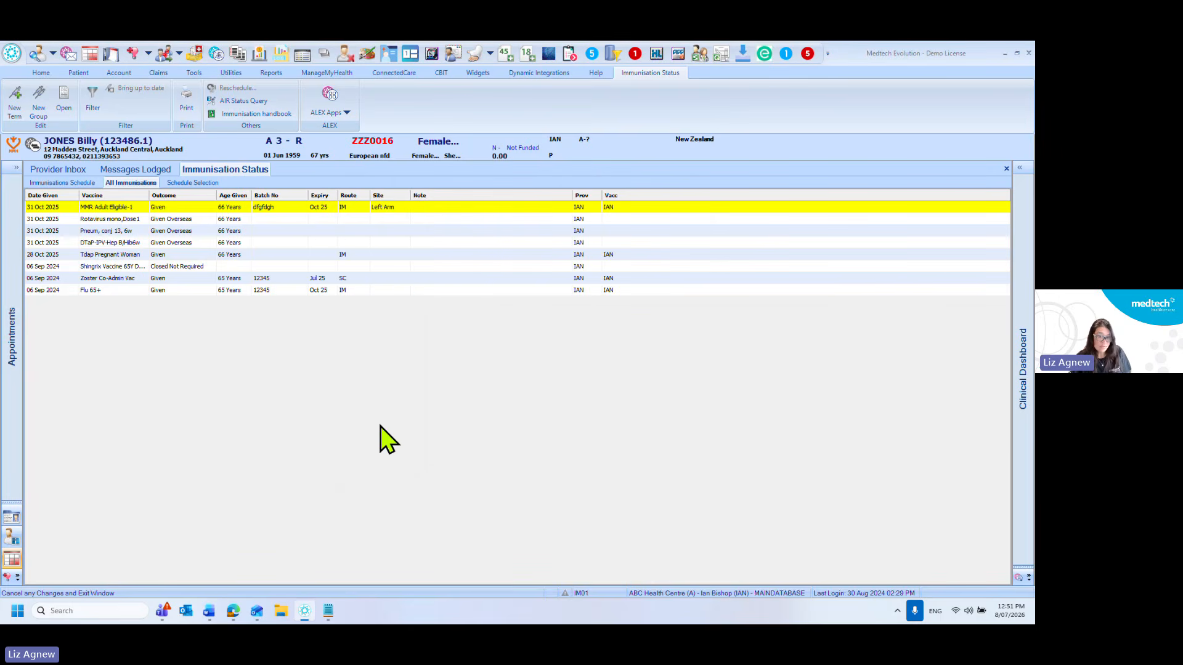
- Find and open the 14-month-old patient by surname, acknowledge the patient alert, and show the immunisations schedule
key(F3)
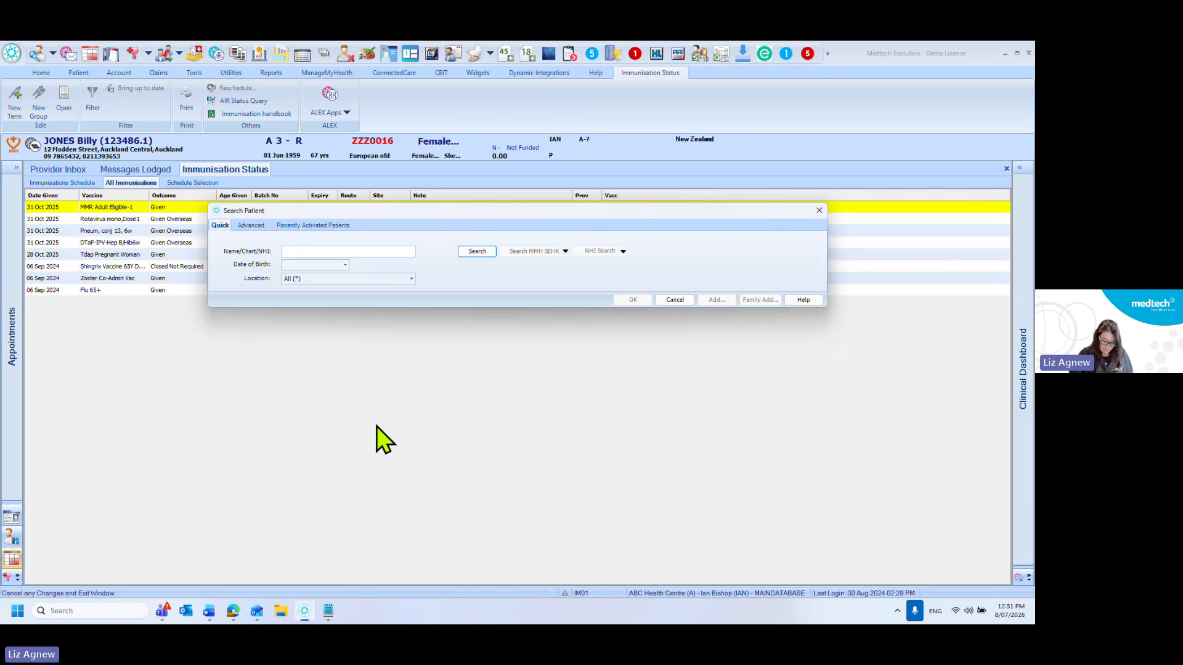
text(BAB)
key(Return)
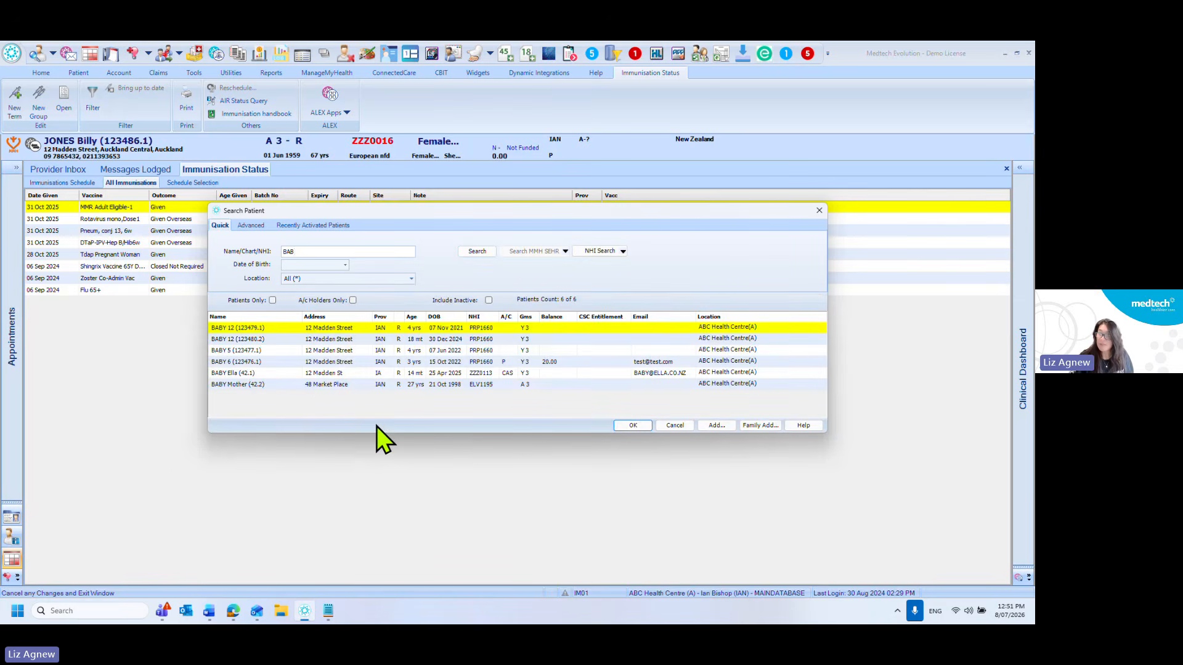
click(289, 373)
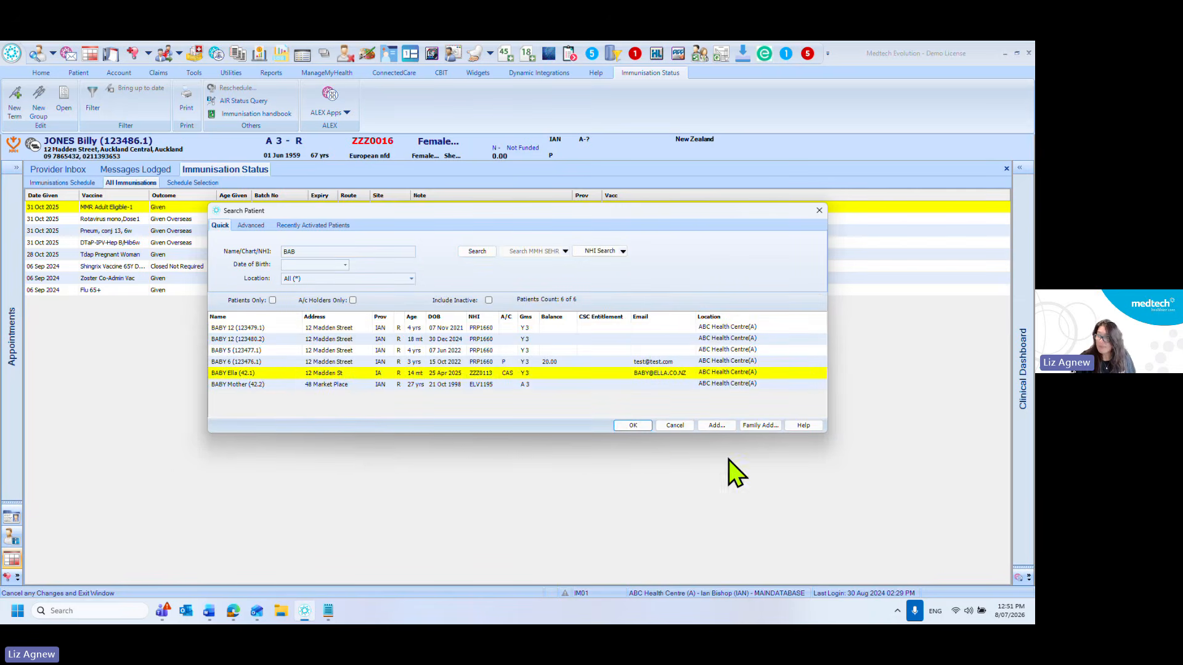
click(644, 427)
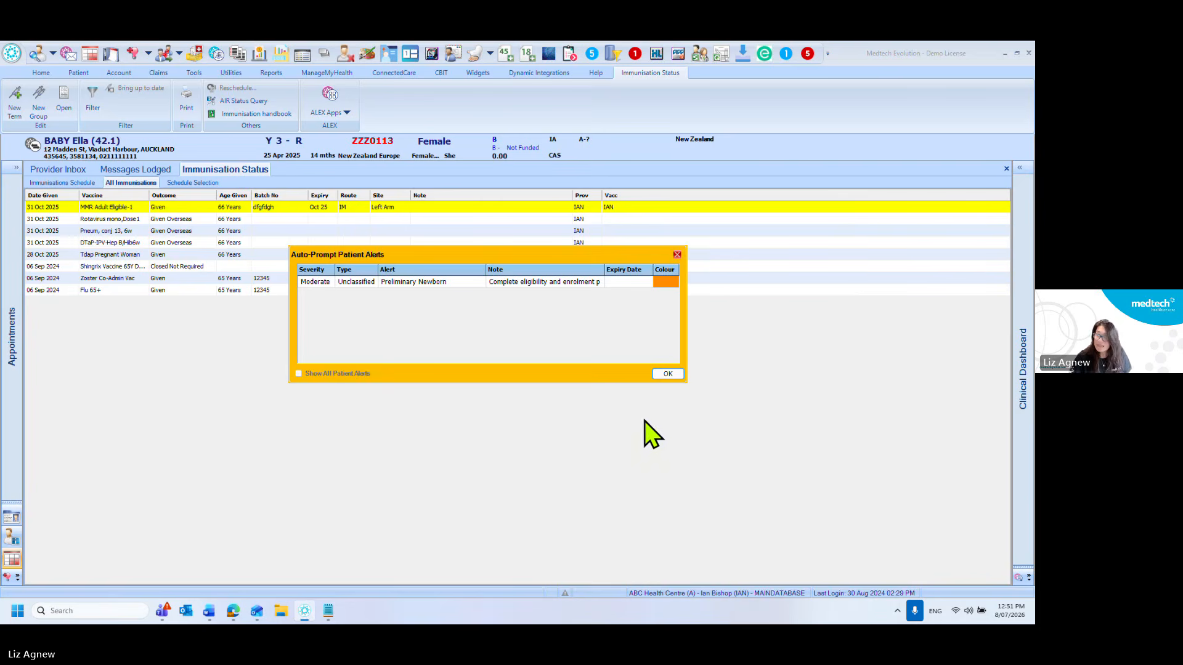
click(667, 374)
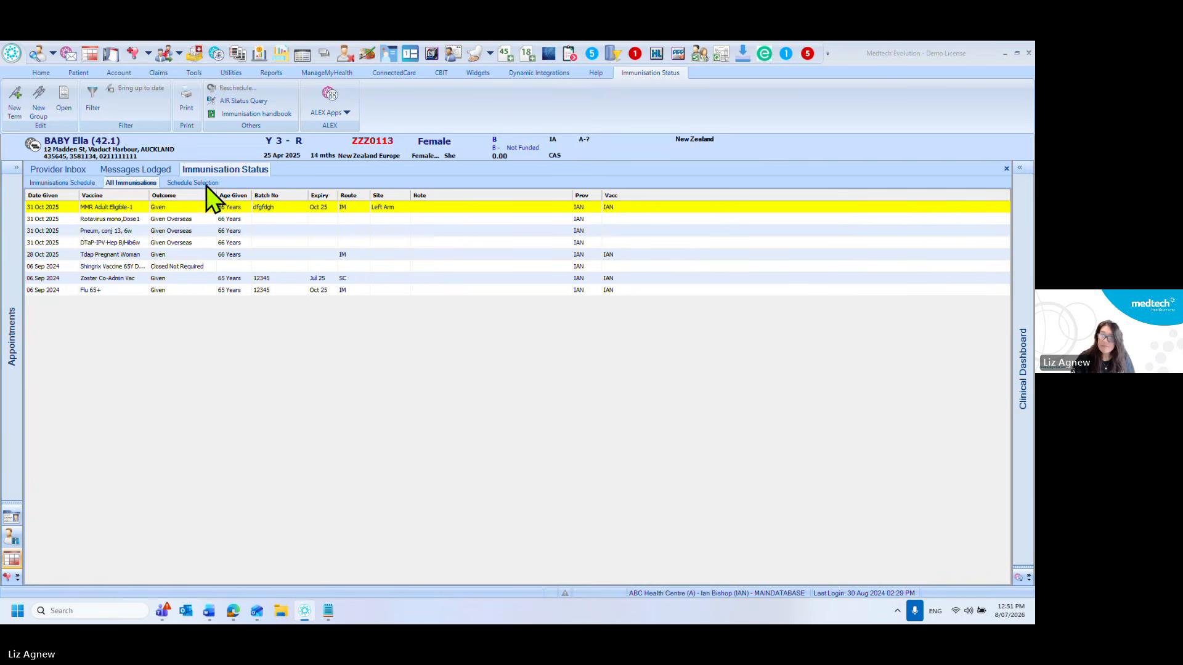
click(79, 184)
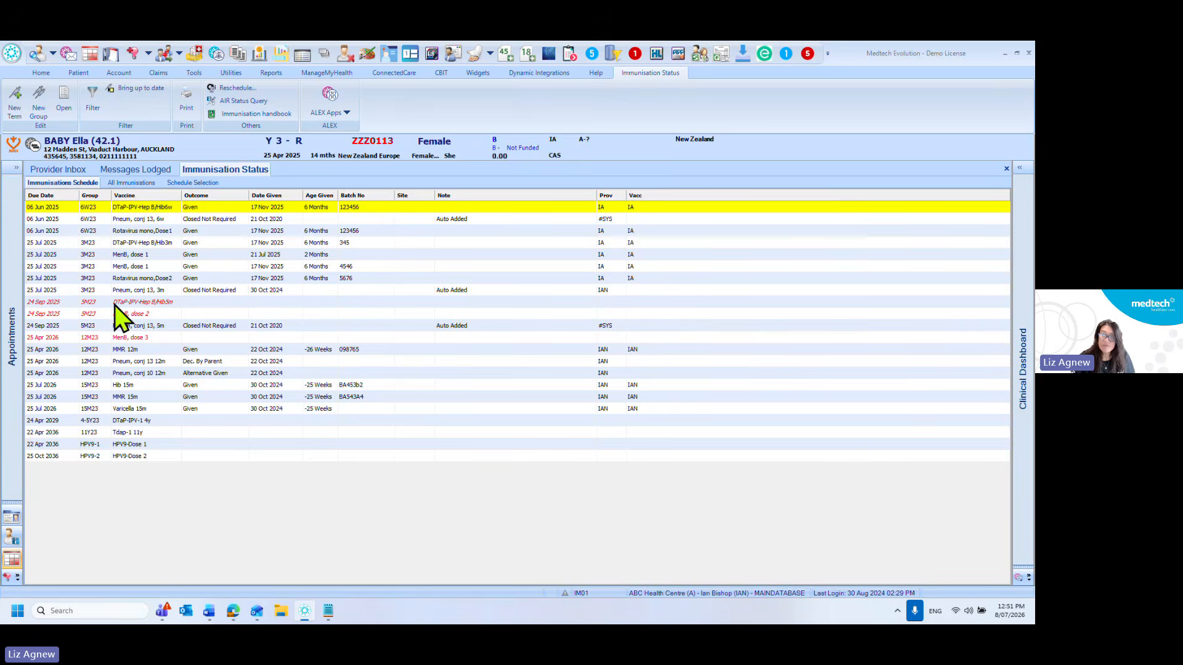
- Open the overdue 5M Imm 2023 (5M23) group entry, try saving it to review the AIR warning, and close it unsaved
click(116, 304)
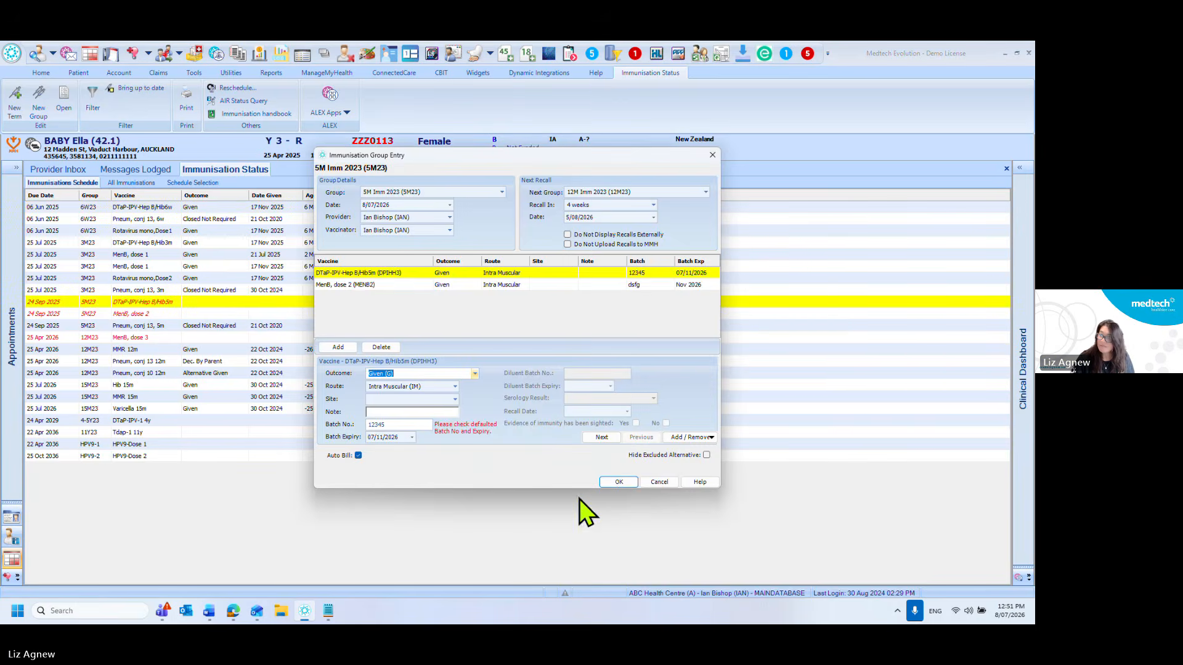
click(620, 481)
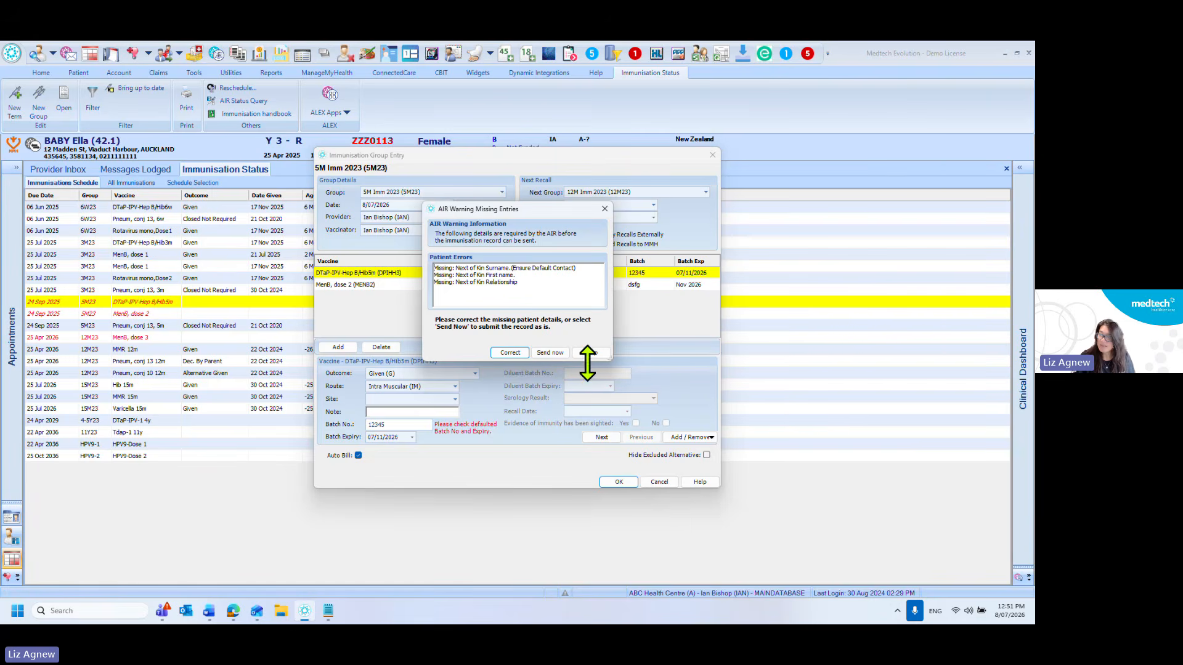
click(605, 208)
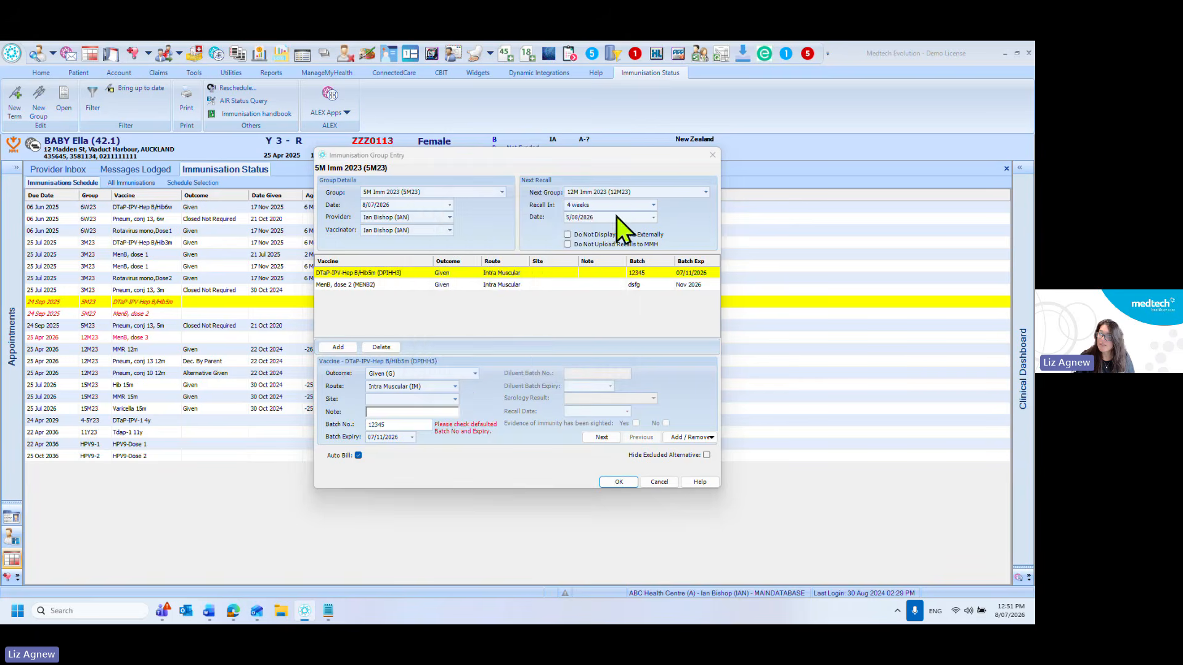
click(713, 156)
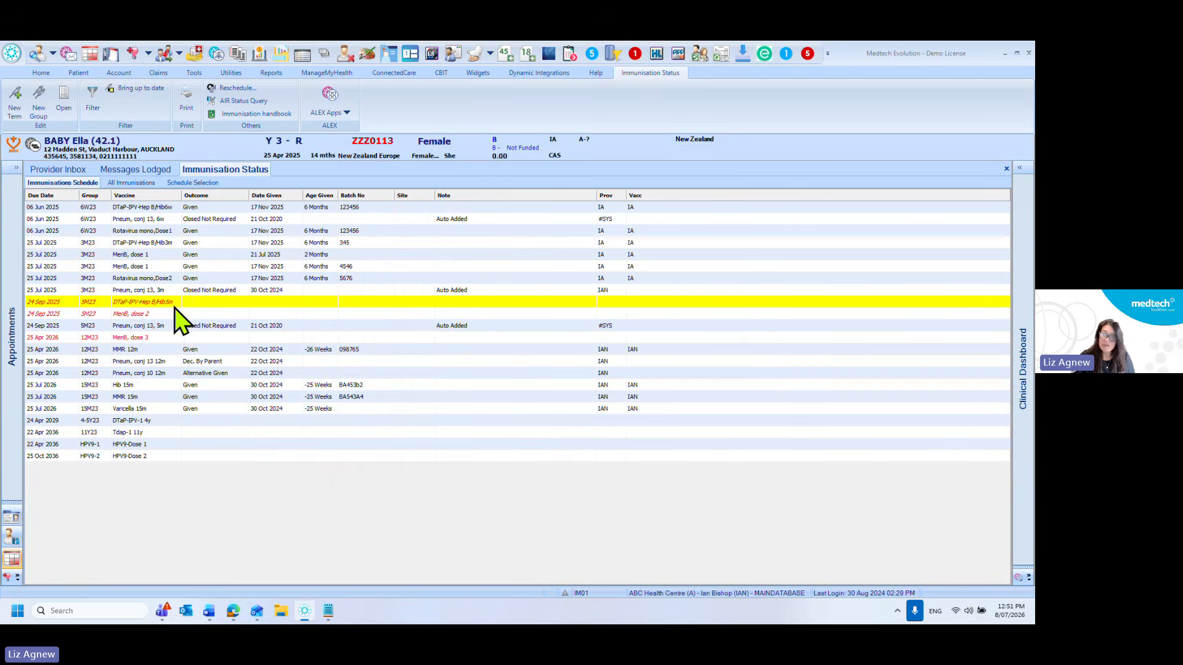
- Open the given Rotavirus mono,Dose2 immunisation, review its site, note and batch fields, and close it
double_click(164, 278)
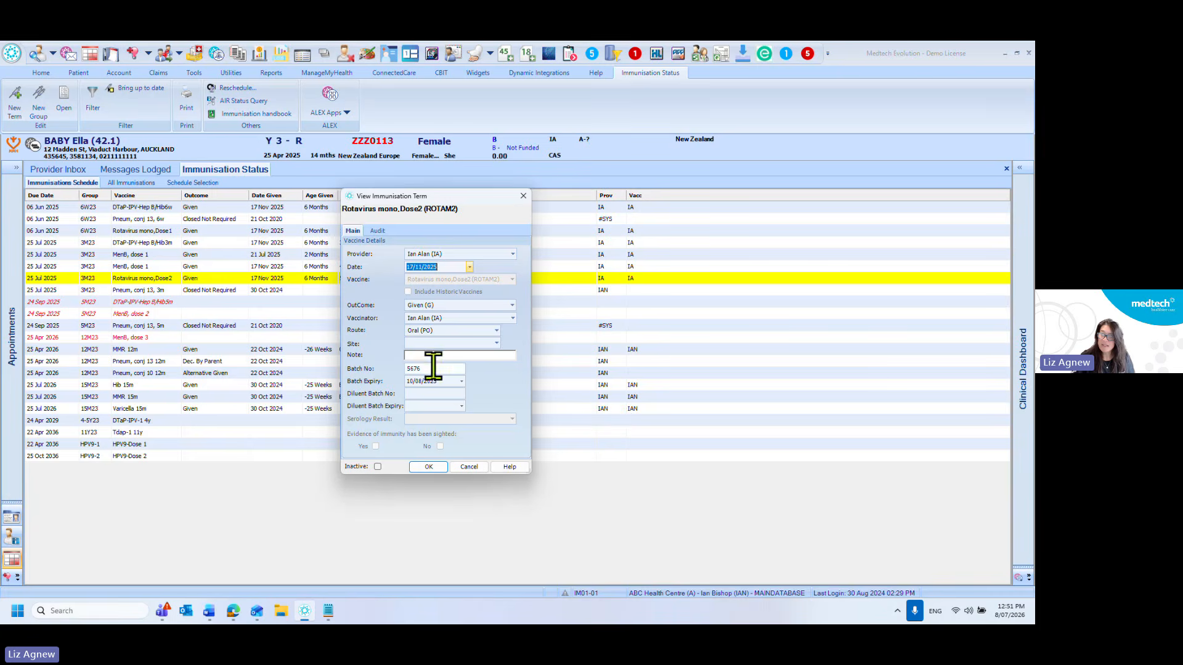
click(480, 356)
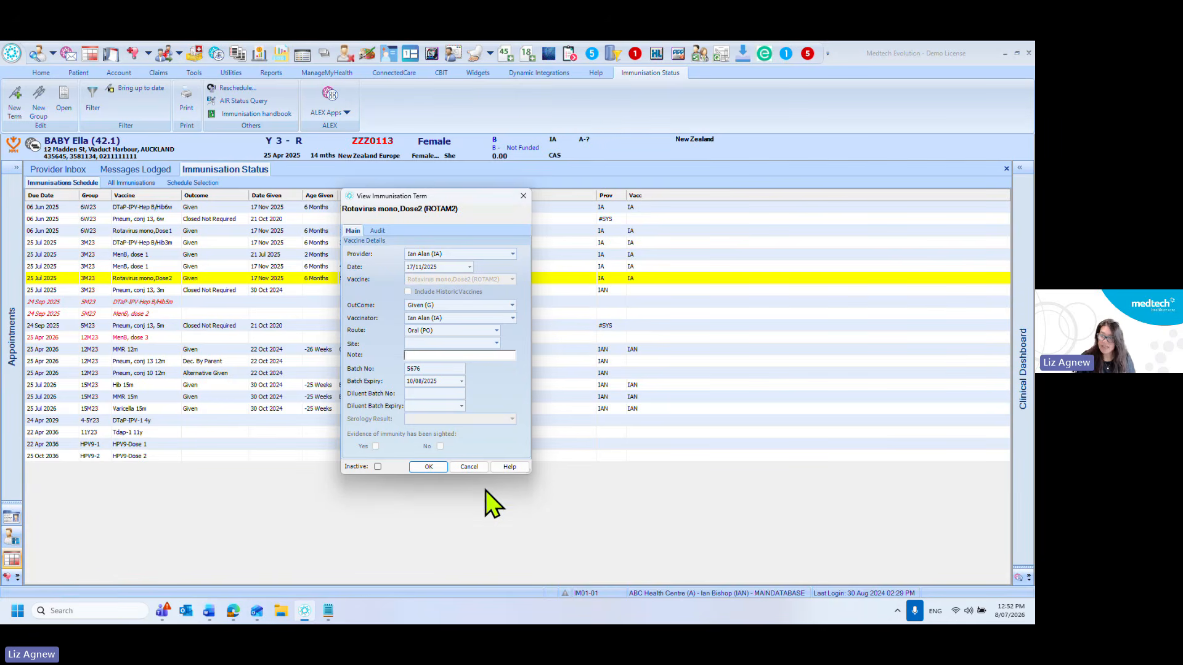
click(526, 198)
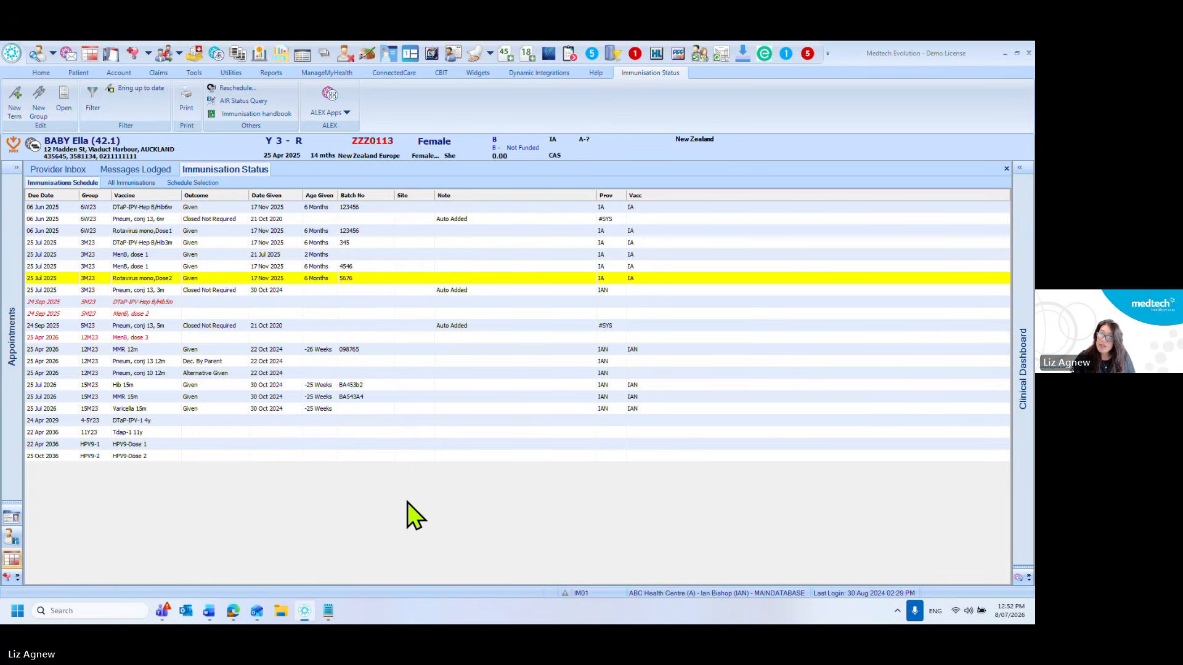
- Open the 12M Imm 2023 (12M23) group entry from the due MenB, dose 3 row and set its date to 12/06/2024
click(175, 340)
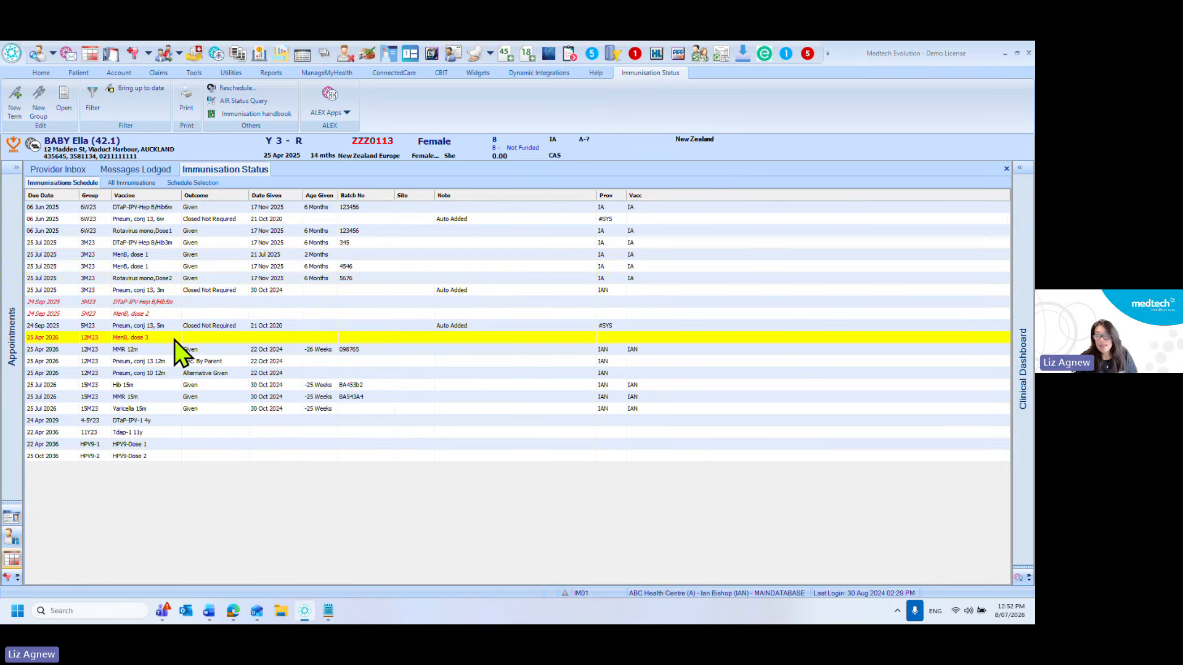
double_click(175, 340)
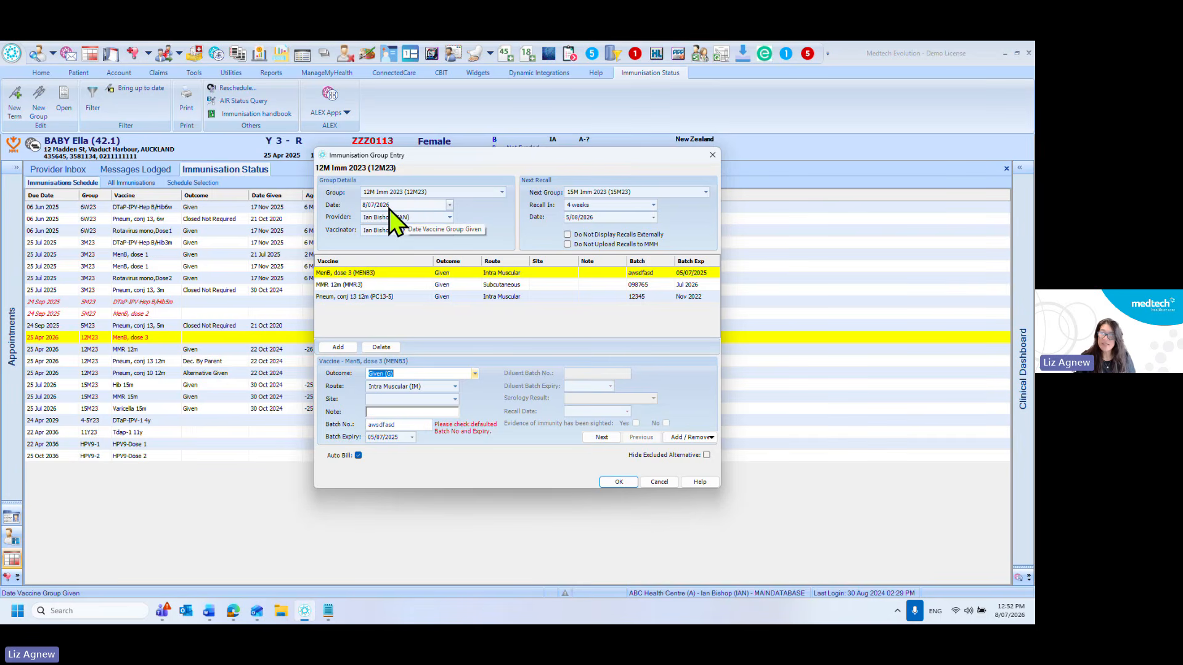
drag(434, 159, 434, 217)
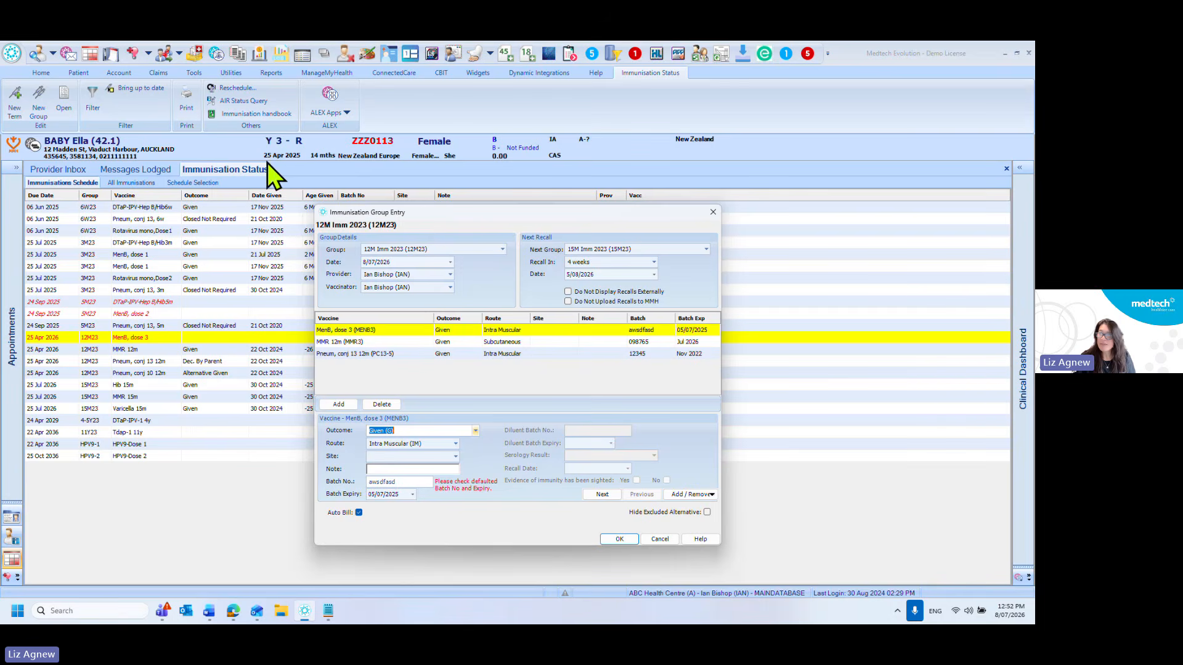
click(450, 262)
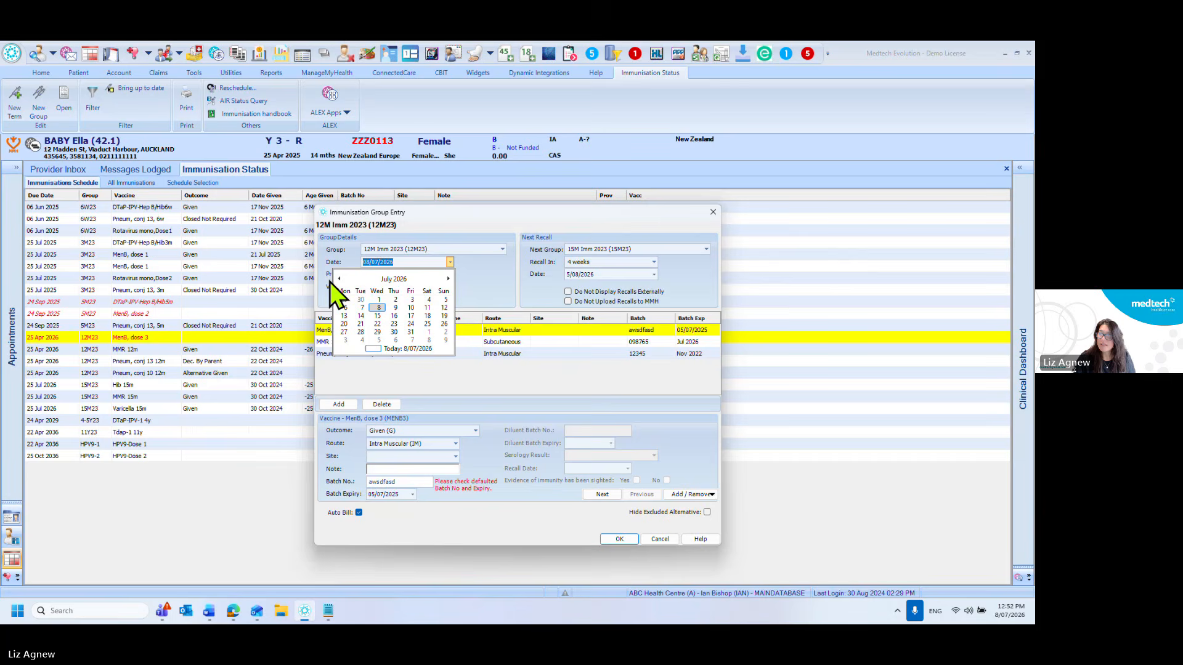
click(393, 280)
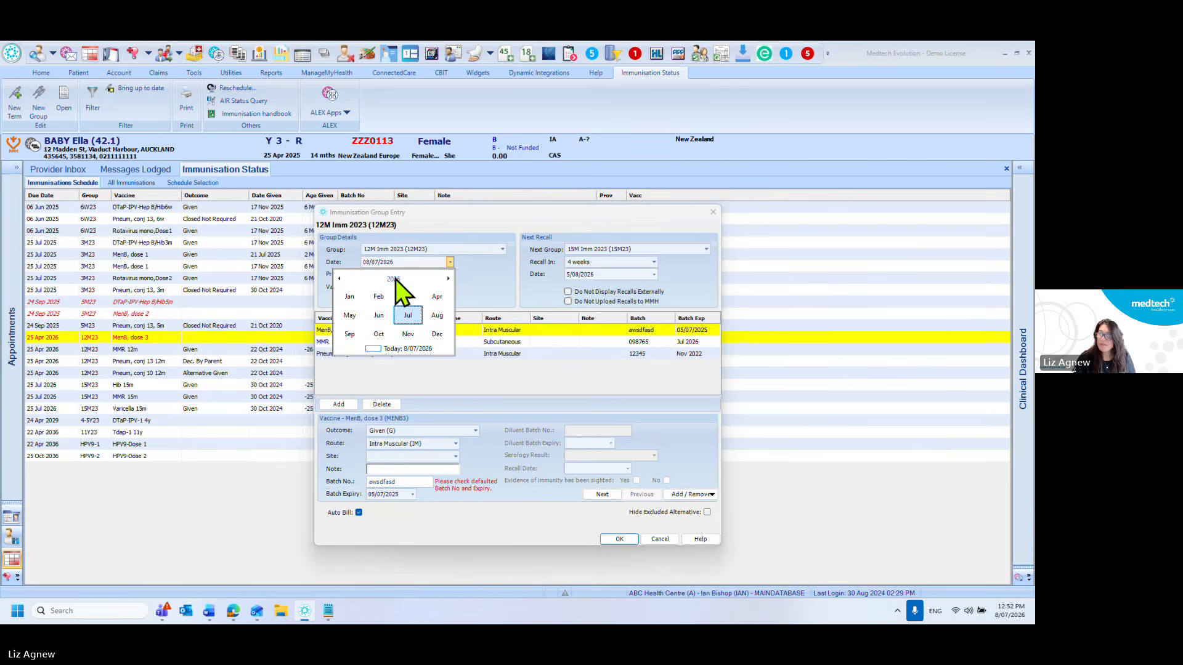
click(395, 279)
click(375, 315)
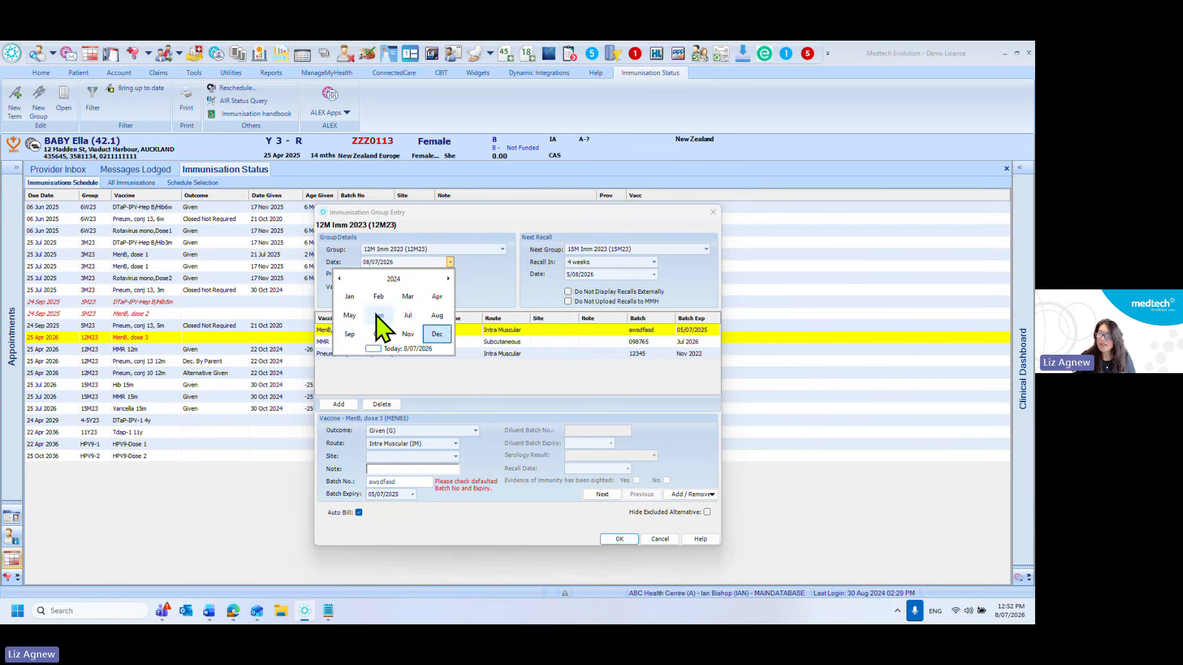
click(376, 315)
click(376, 315)
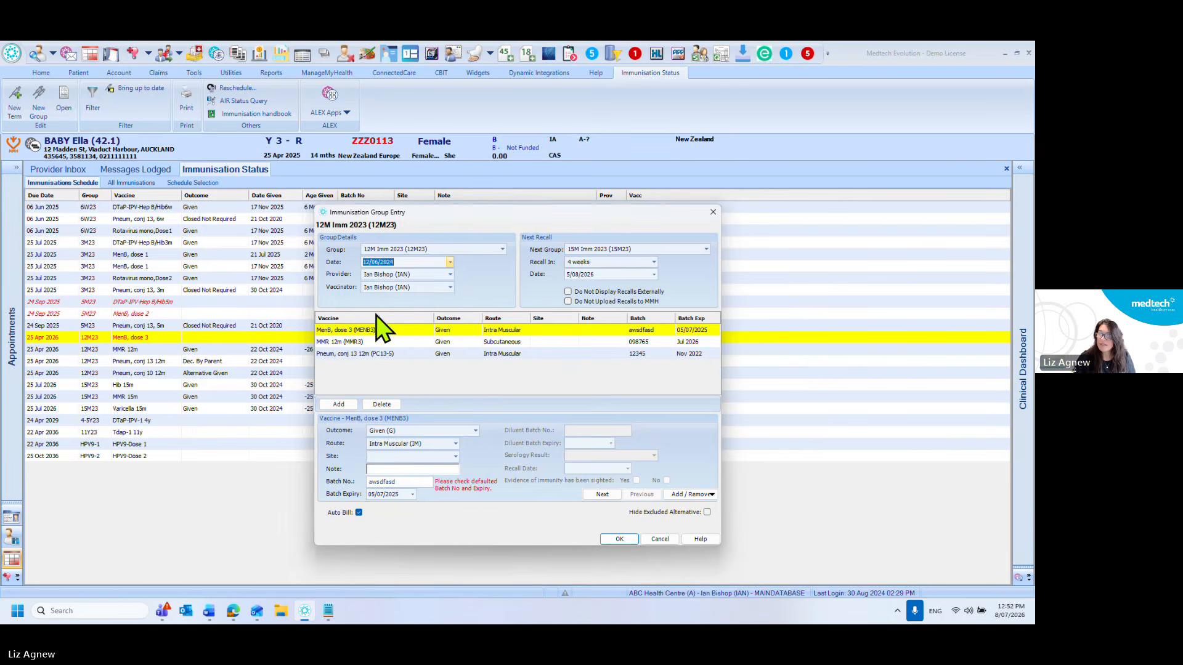
- Try to save the group entry with the date before the patient's birth, dismiss the warning and cancel the entry
click(616, 543)
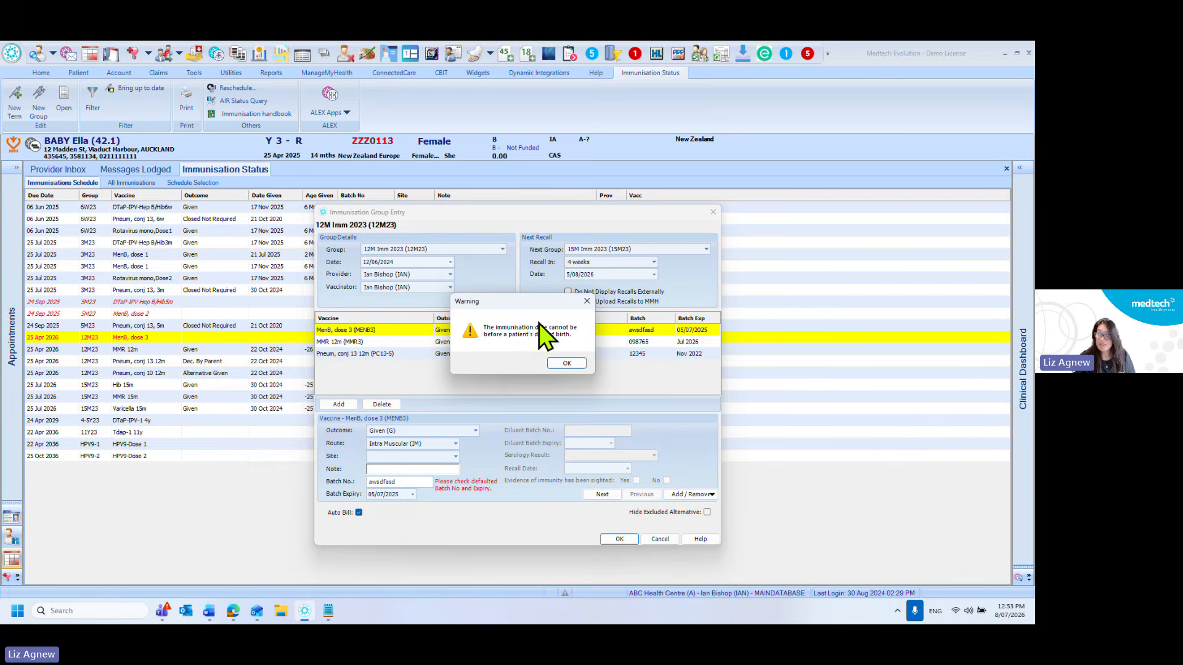
click(587, 301)
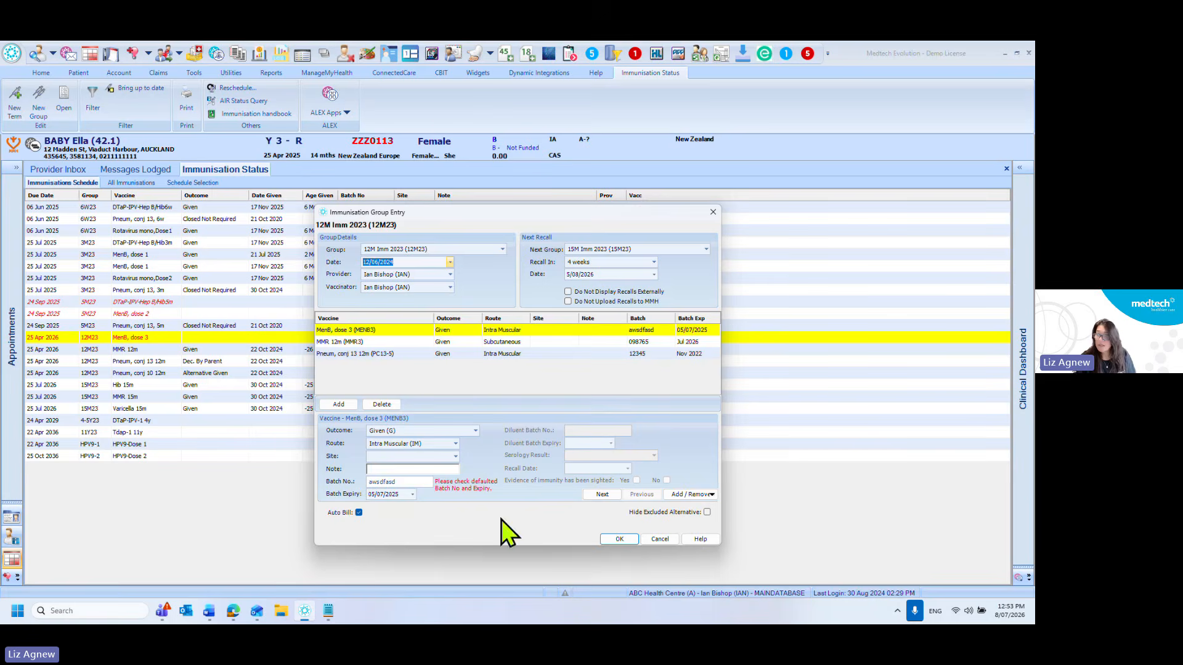
click(657, 541)
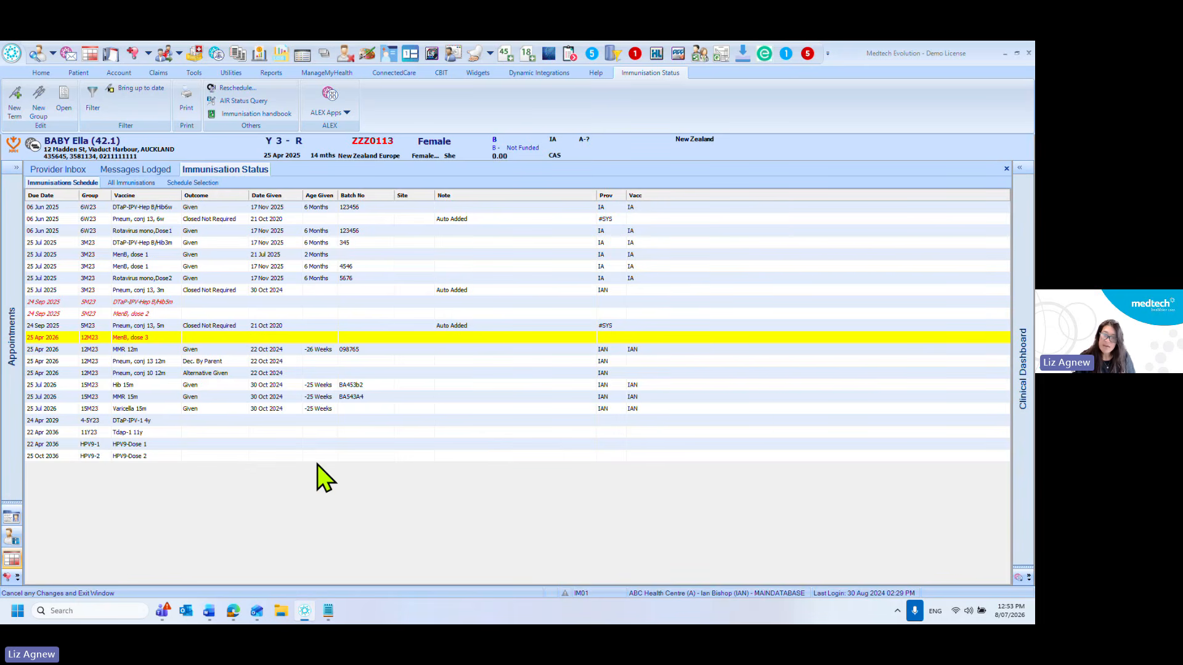
- Reopen the 12M Imm 2023 (12M23) group entry and clear the batch expiry of MenB, dose 3
double_click(179, 337)
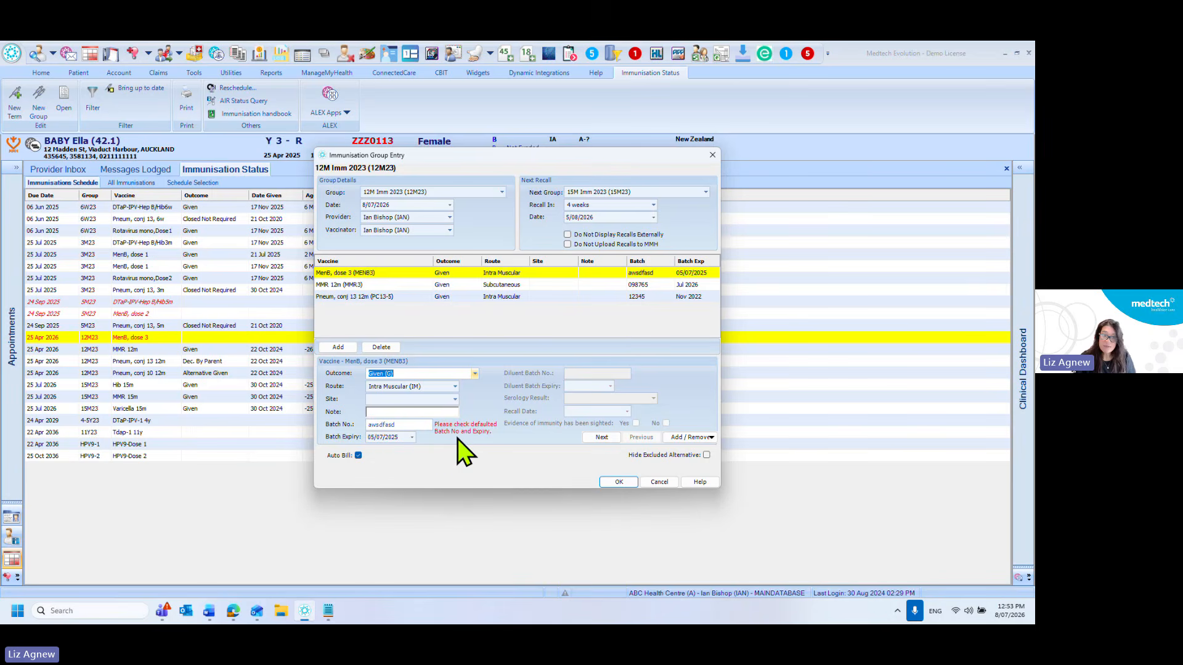
click(395, 438)
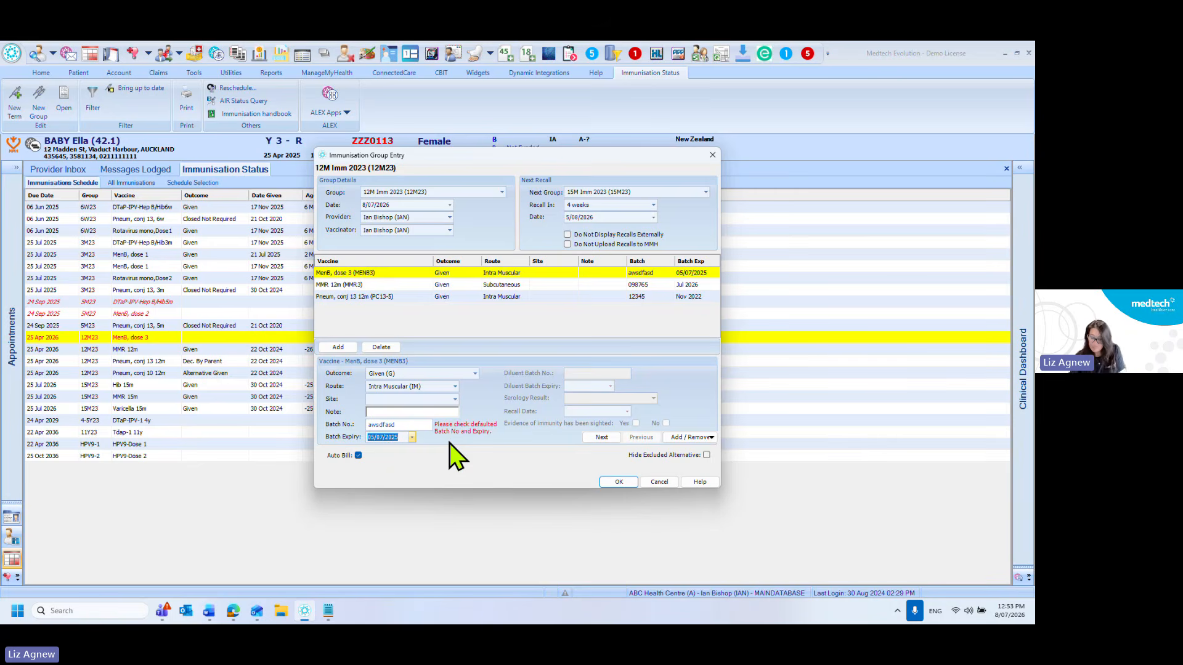
key(Delete)
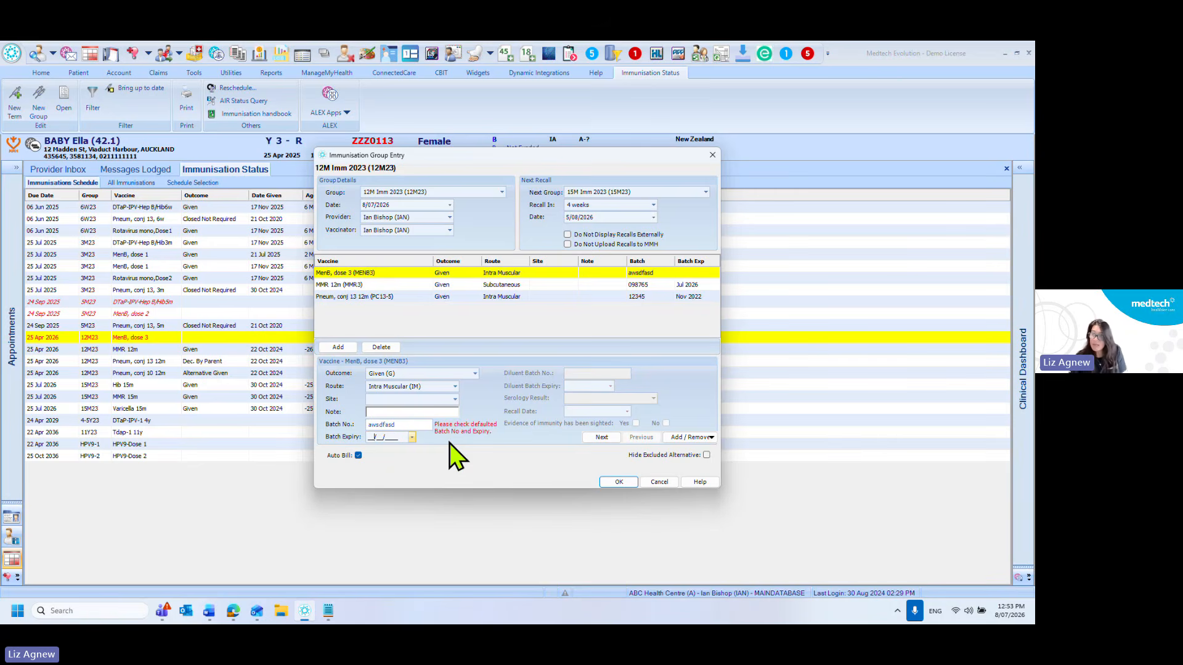
- Set the injection sites to Left Arm for MMR 12m, Left Deltoid for Pneum, conj 13 12m, and Left Vastus Lateral for MenB, dose 3
click(502, 285)
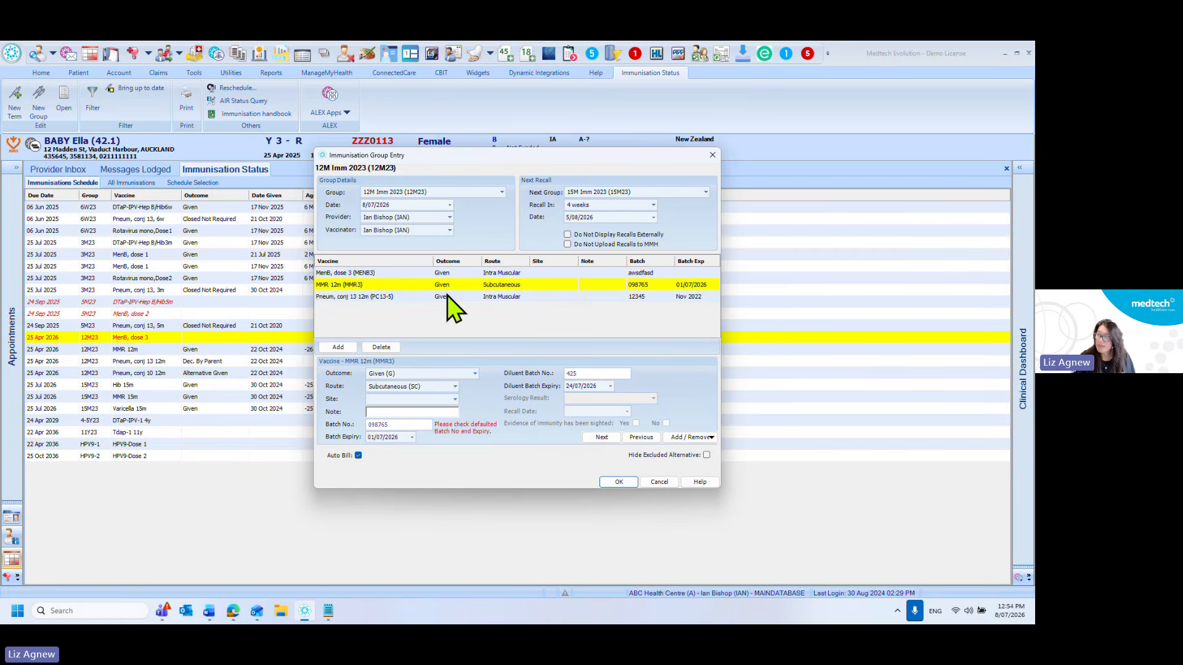
click(439, 423)
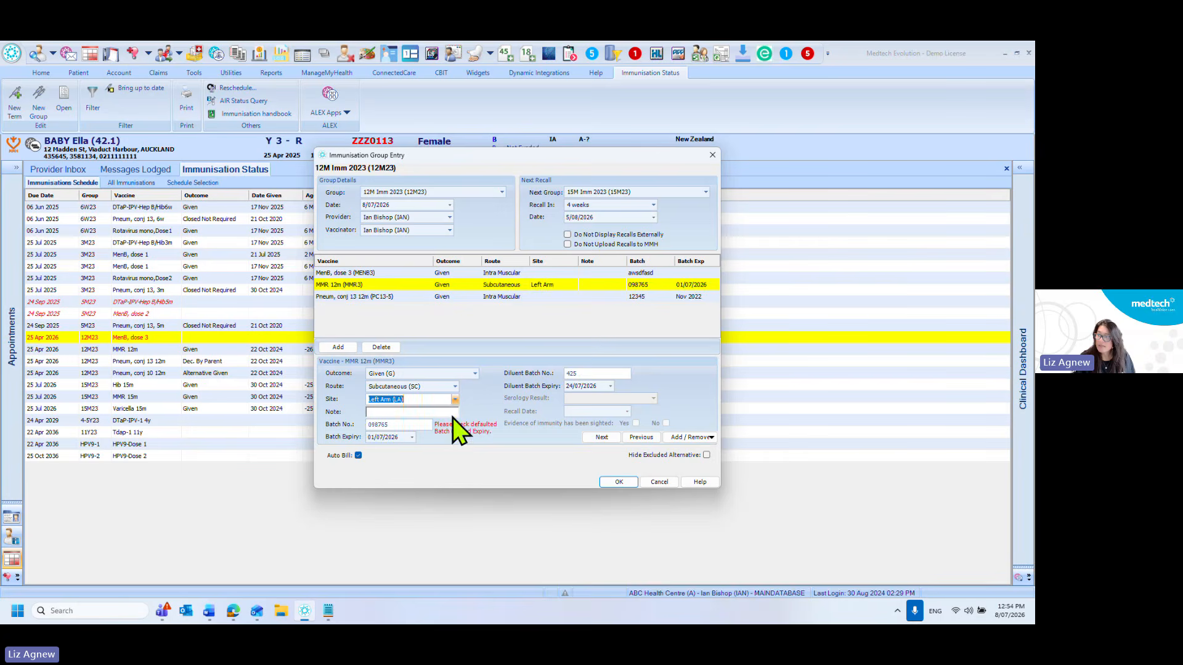
click(521, 298)
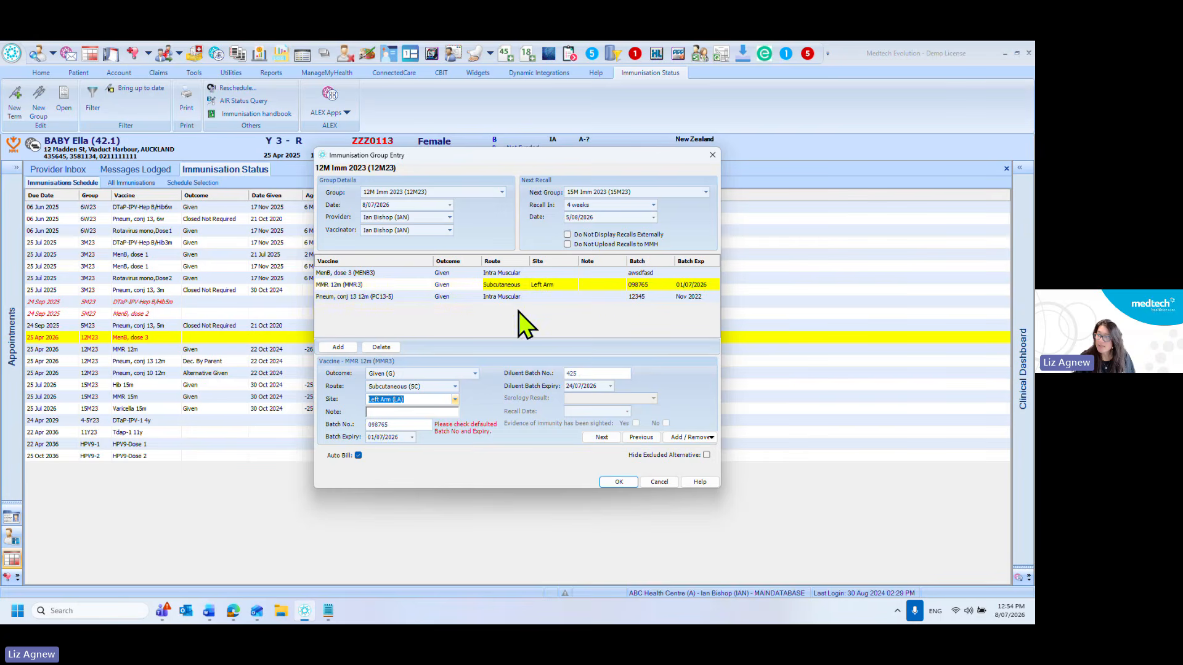
click(455, 400)
click(423, 433)
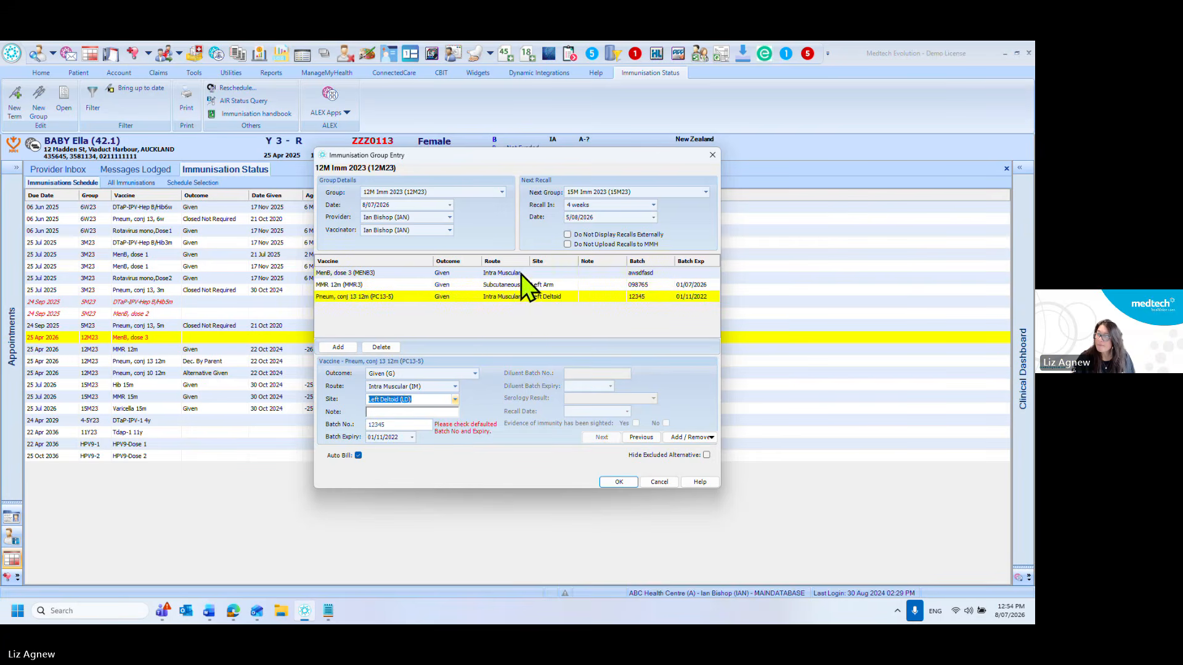
click(521, 273)
click(455, 399)
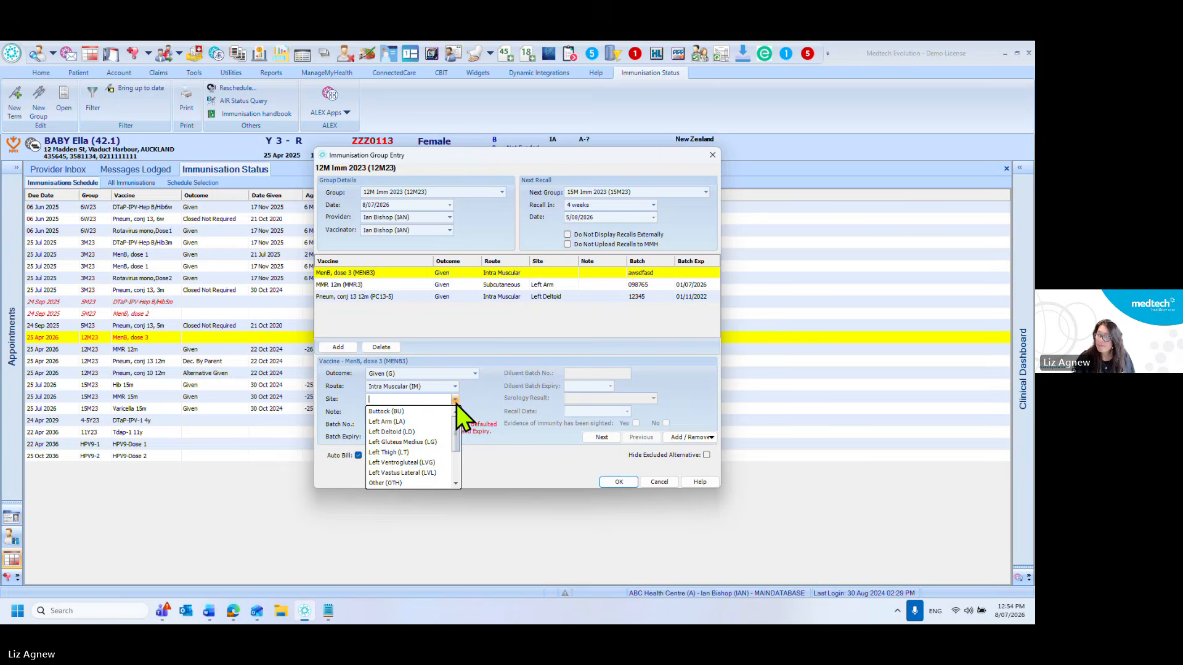
click(413, 474)
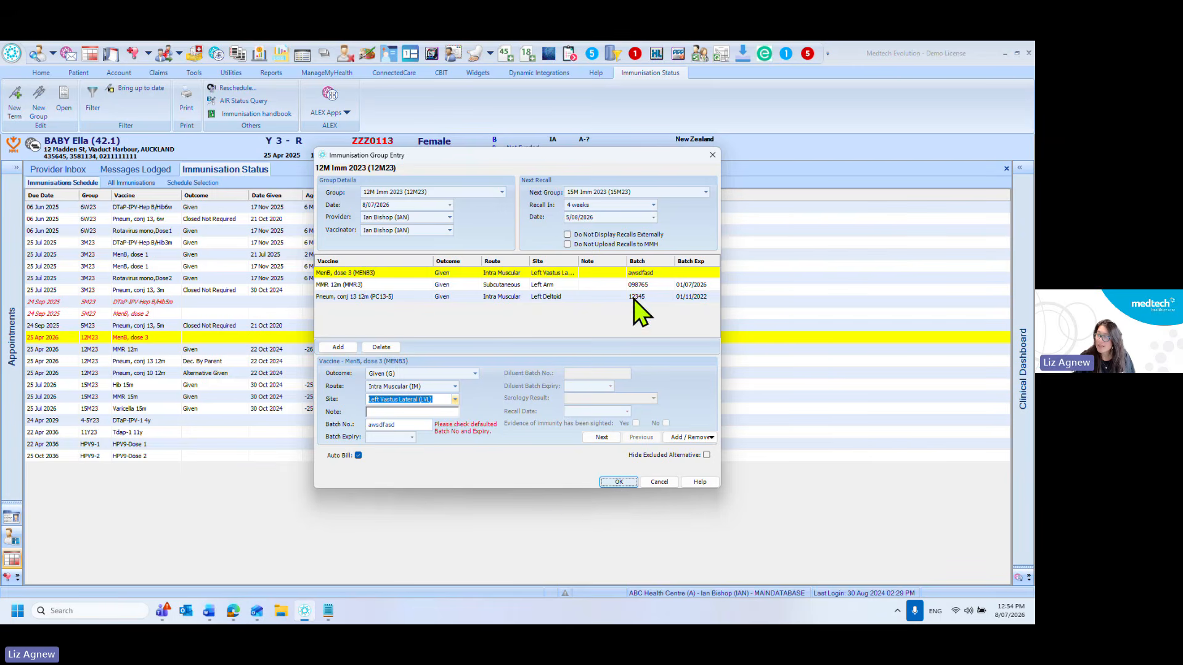
- Submit the group entry, choose to correct the missing patient details, and show the contacts in the patient register
key(Return)
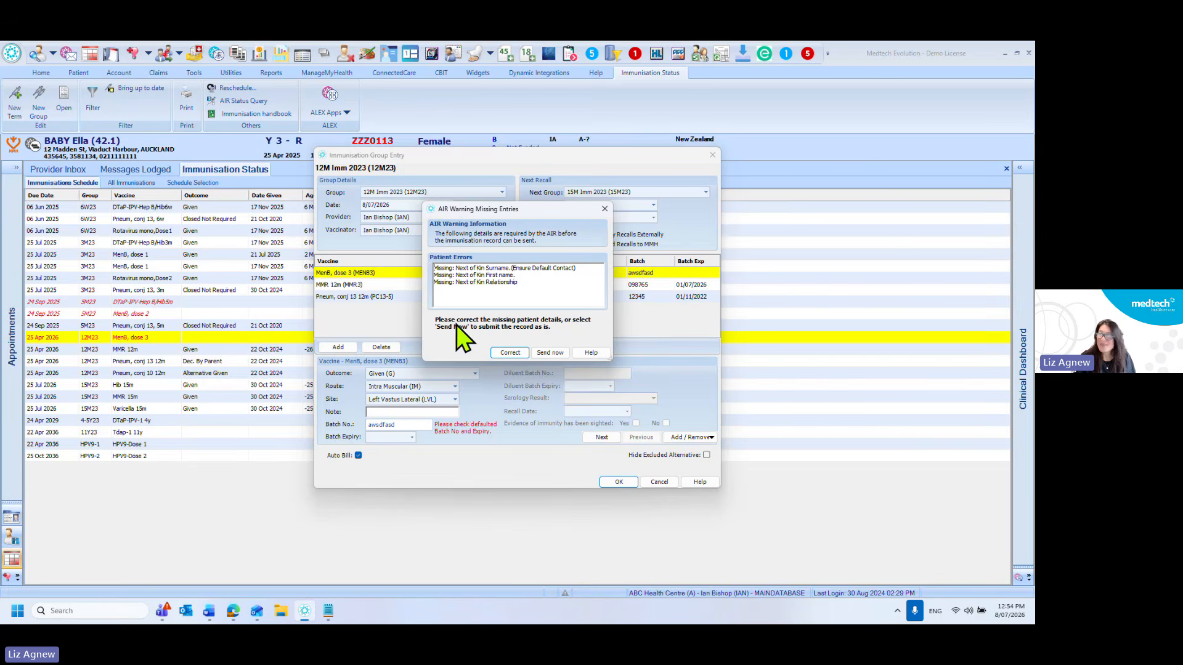
click(514, 356)
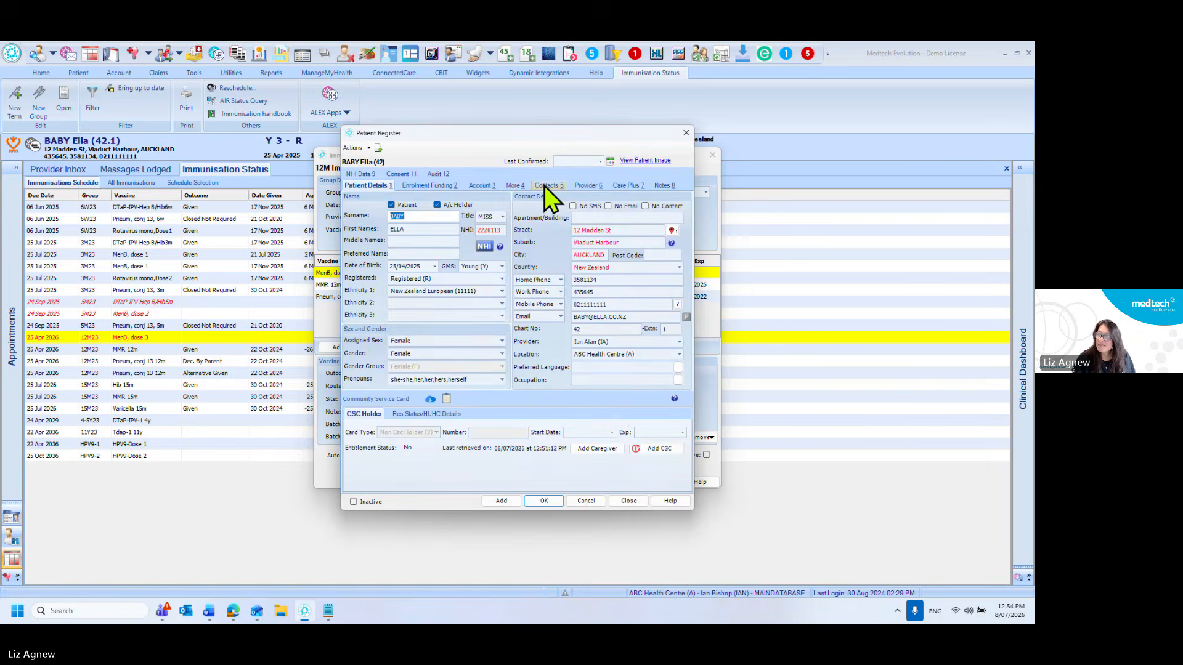
click(545, 187)
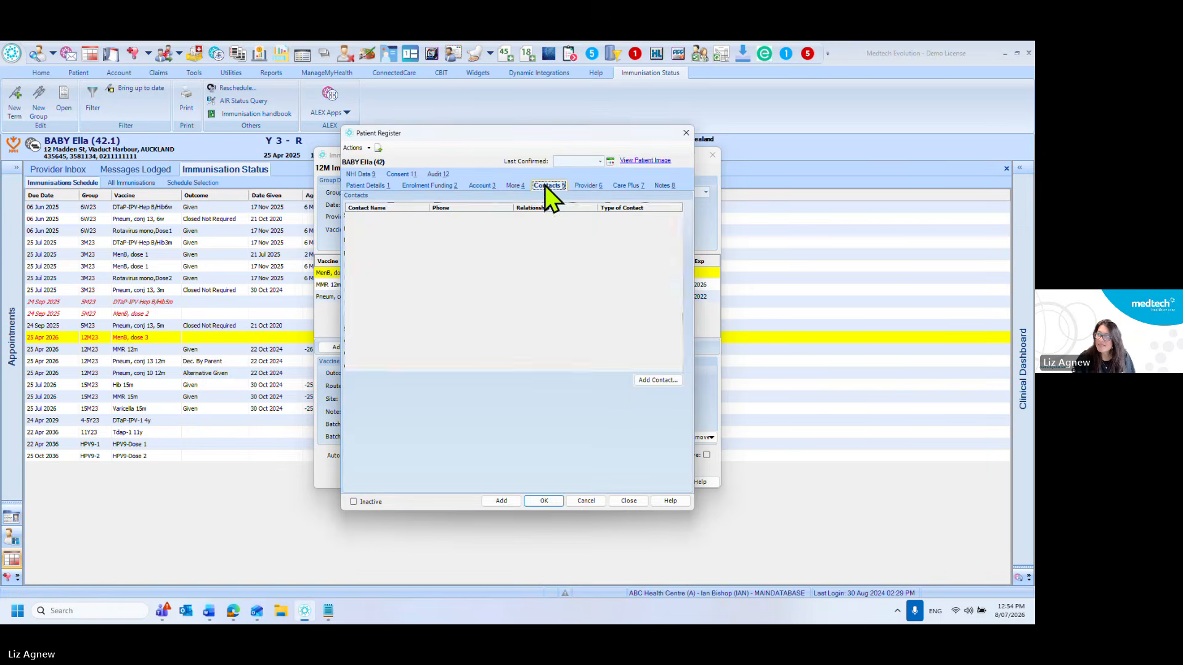
- Add a default next-of-kin contact with surname, first name and home phone number, and set the relationship to Mother
click(653, 379)
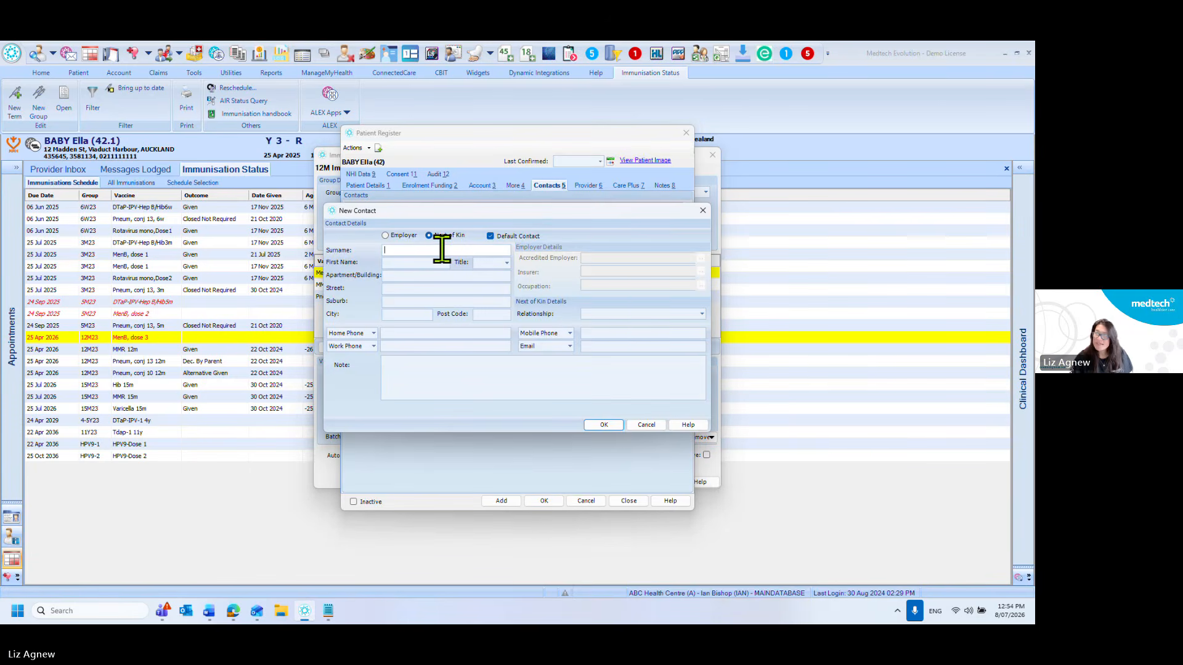
text(BABY)
key(Tab)
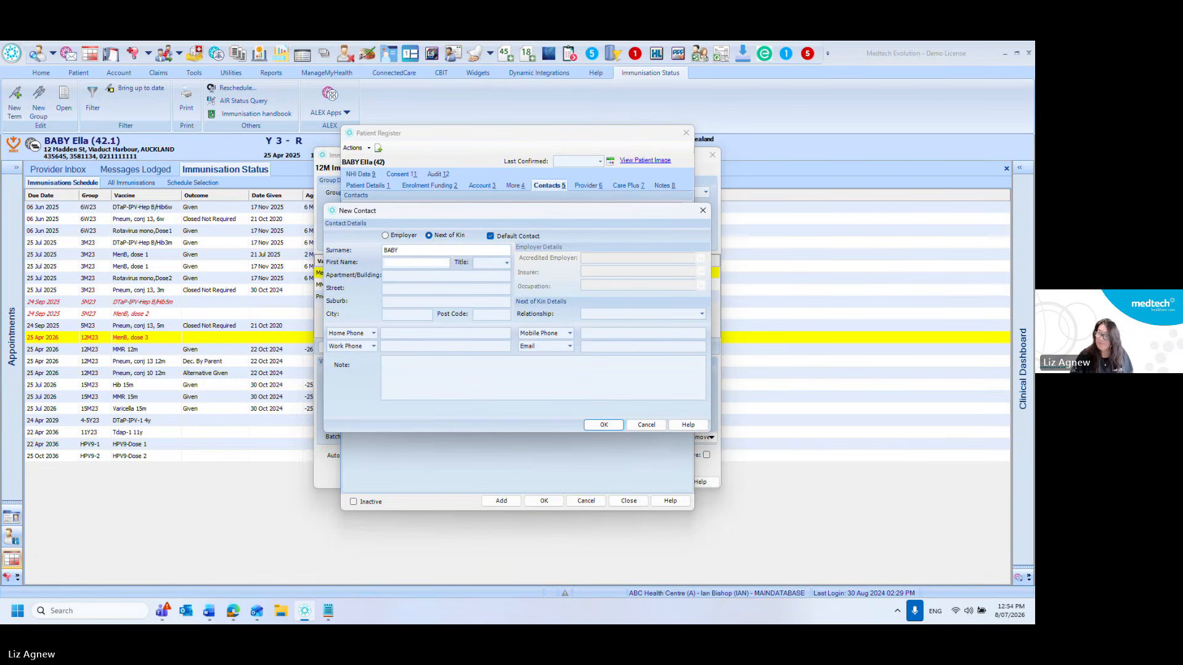
text(MUM)
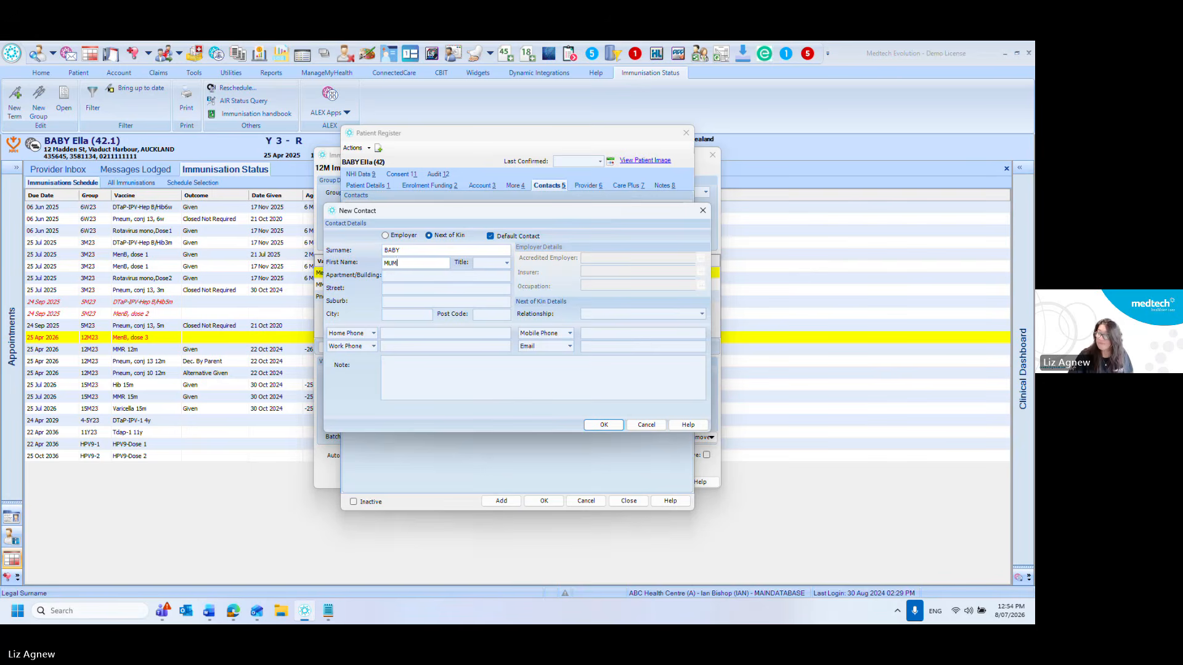
click(424, 333)
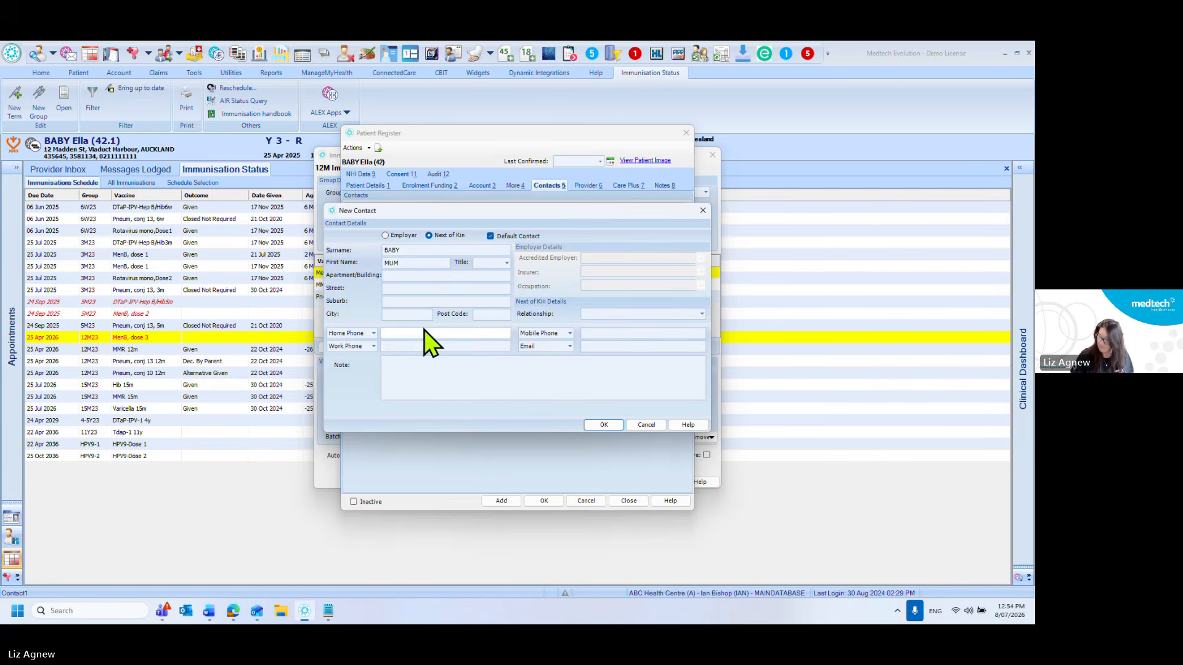
text(123456)
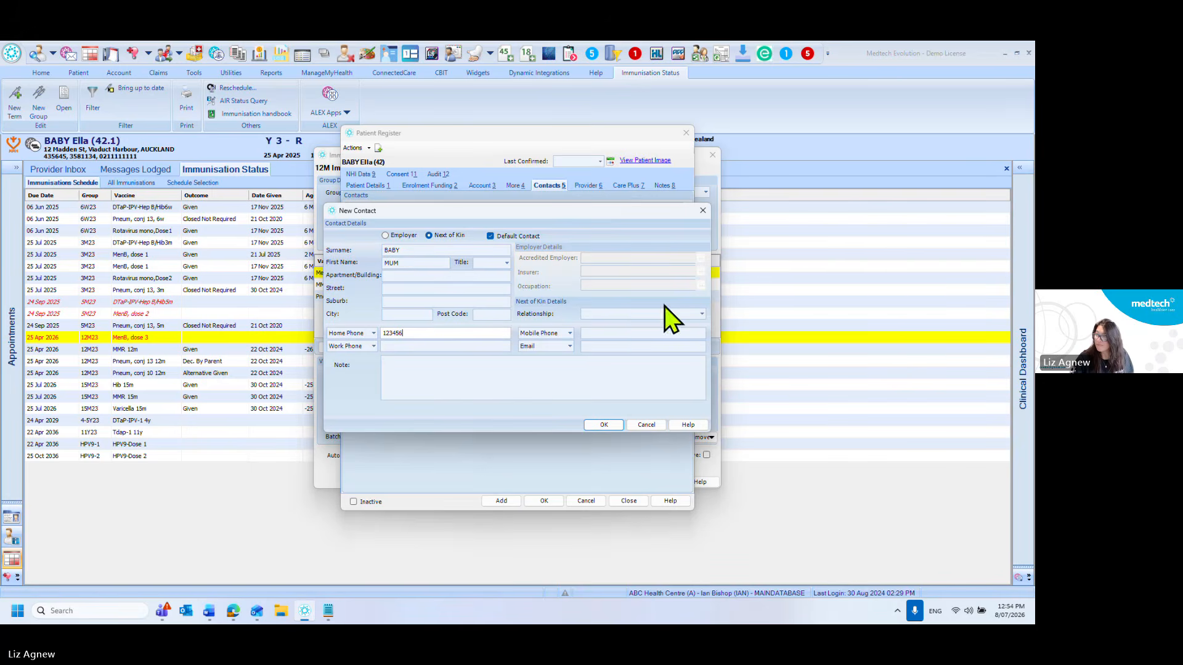
click(668, 315)
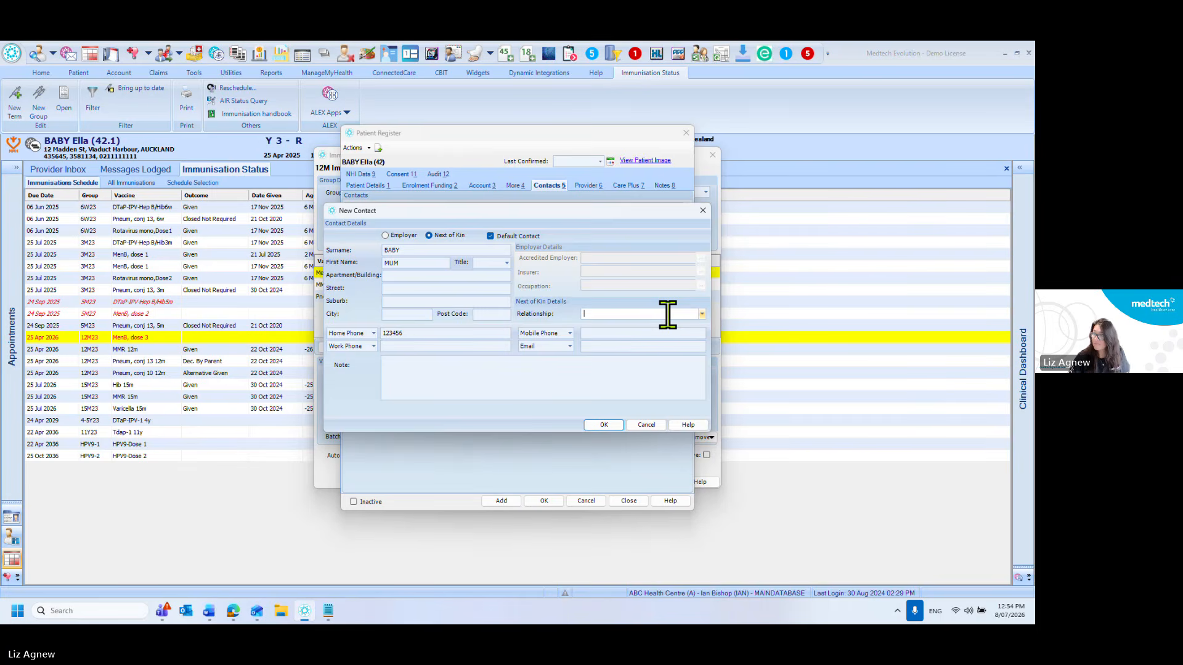
text(m)
click(604, 426)
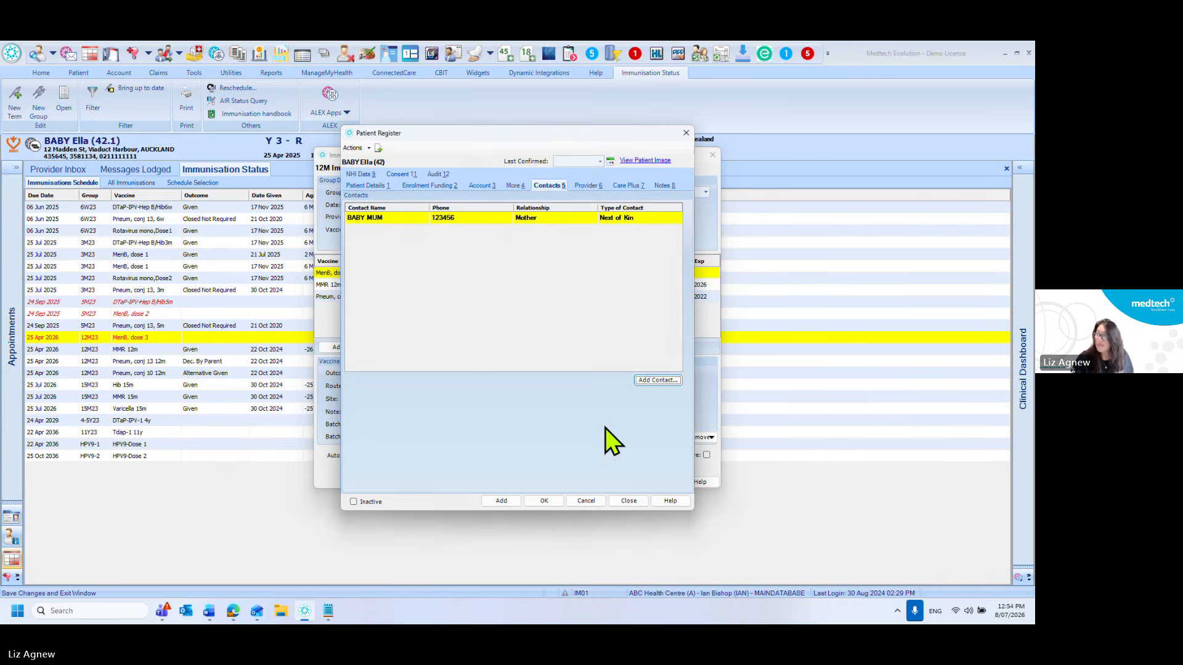
- Save and close the patient register without validating the address, and send the immunisation record to AIR without correcting the batch expiry errors
click(544, 501)
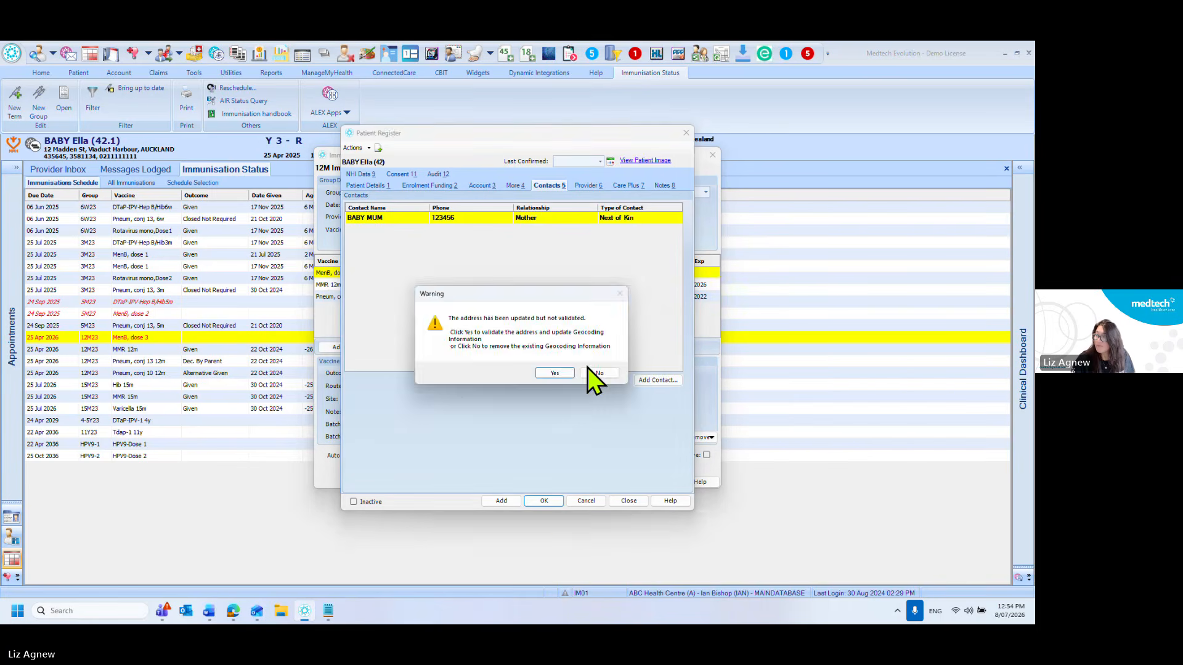
click(593, 374)
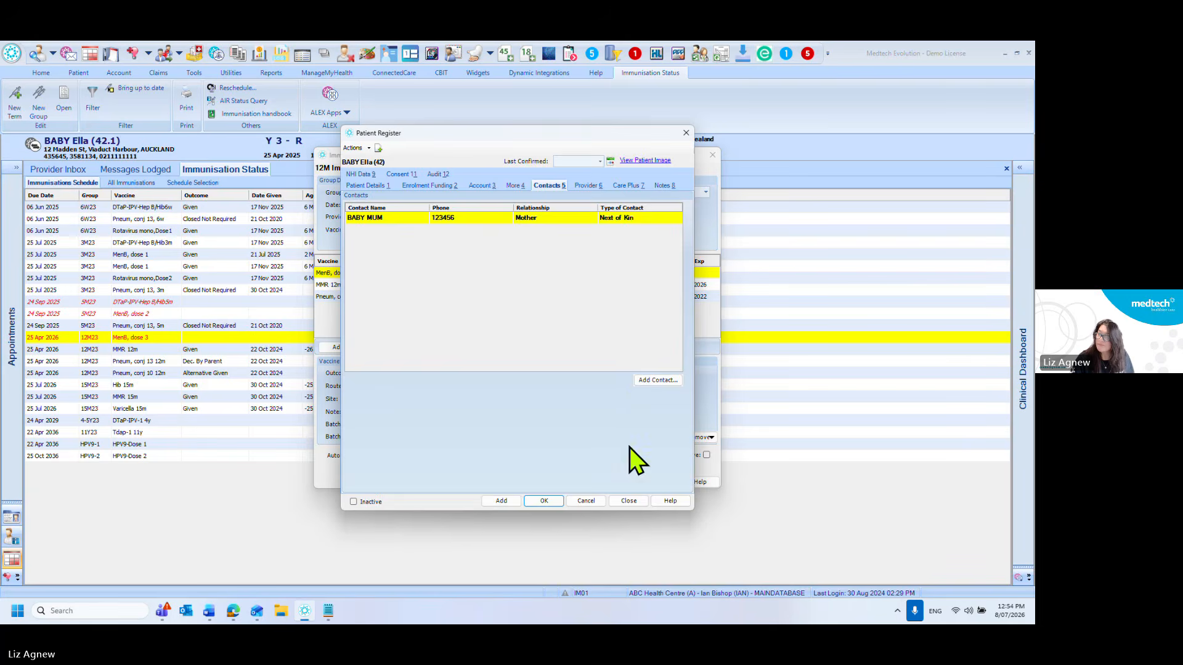
click(627, 501)
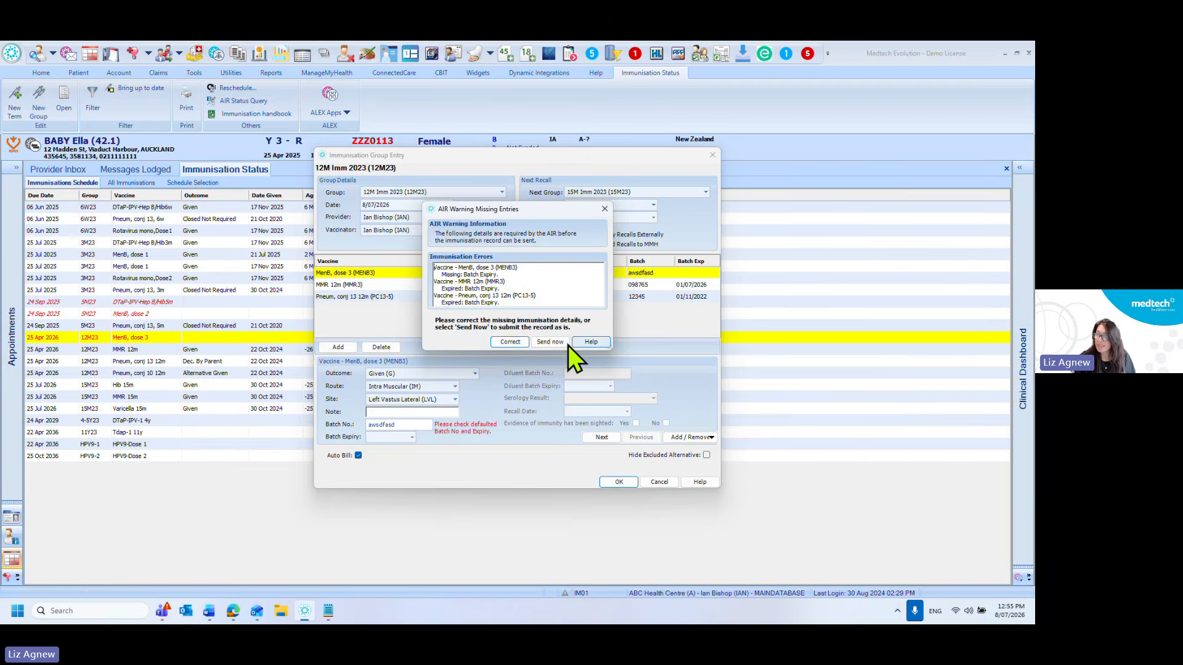
click(552, 342)
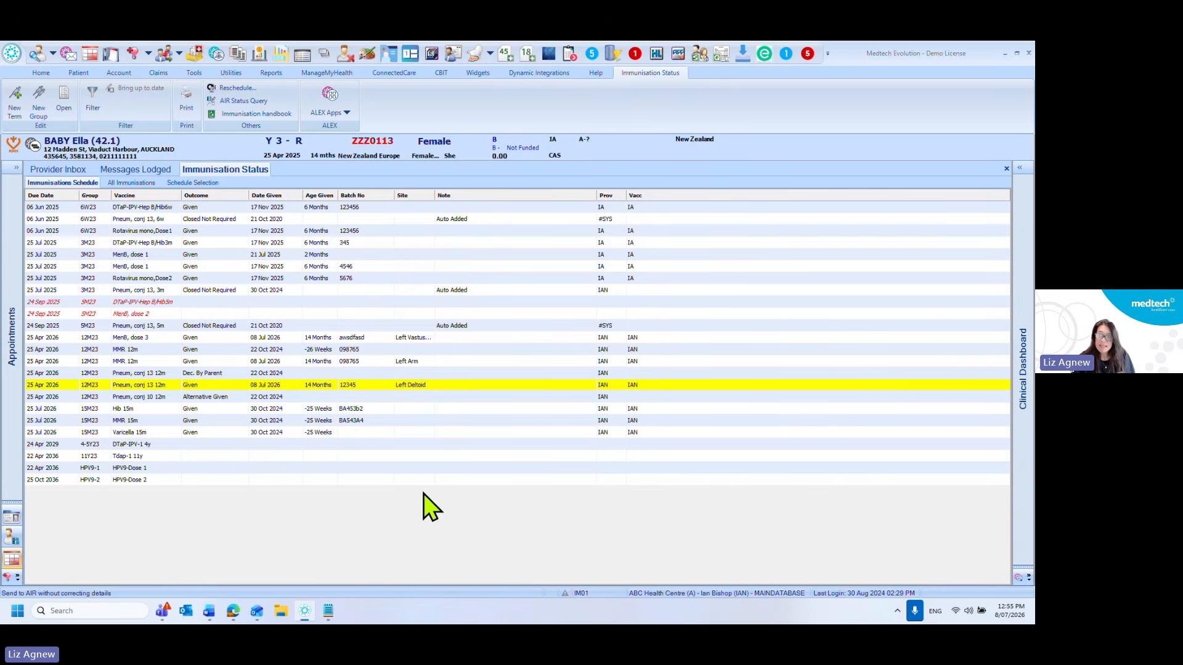
- Review the outcome options for DTaP-IPV-Hep B/Hib5m in the 5M Imm 2023 group entry, and cancel the entry
click(146, 315)
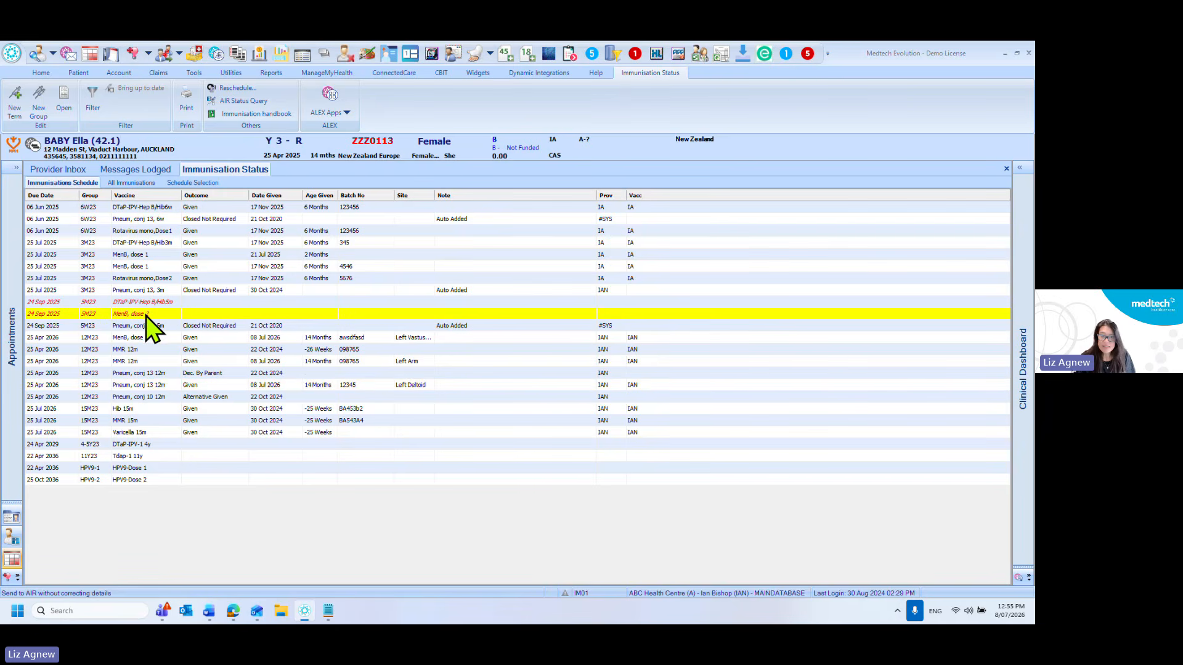
double_click(146, 315)
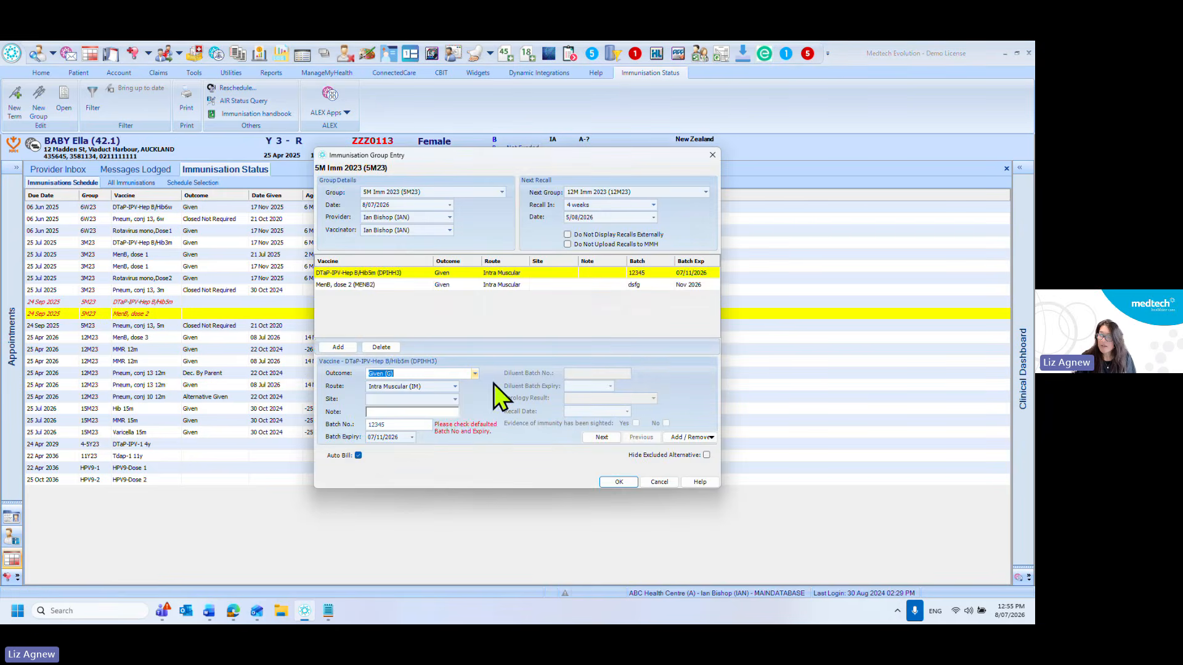
click(475, 373)
scroll(479, 425, down, 3)
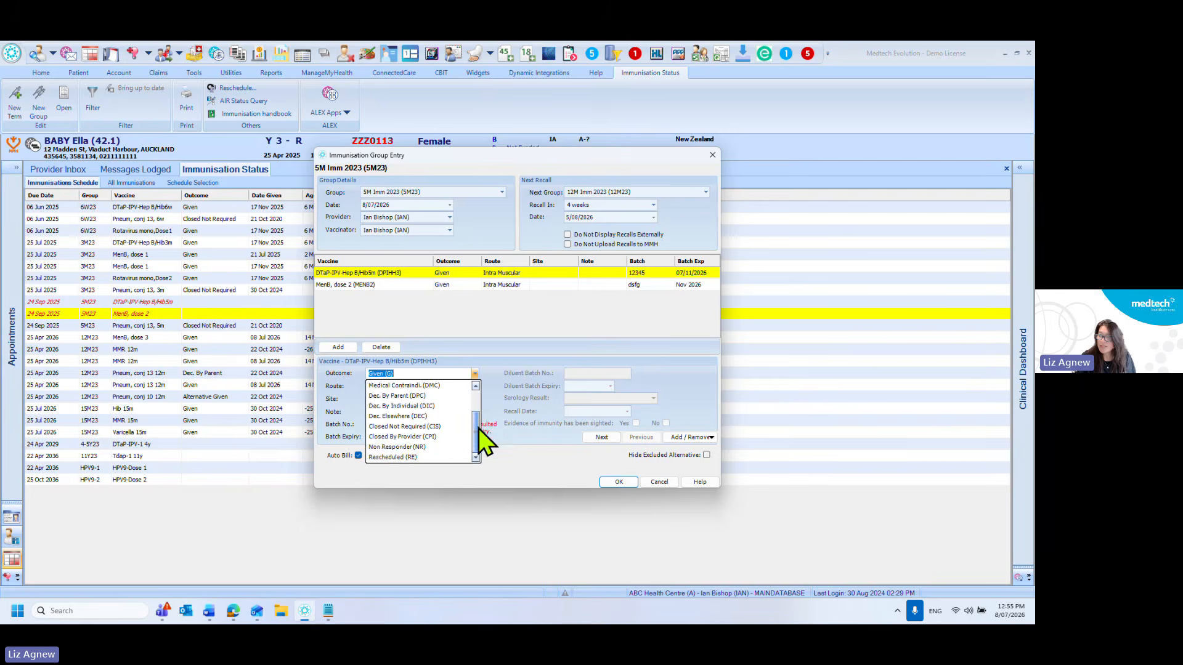
scroll(479, 428, up, 3)
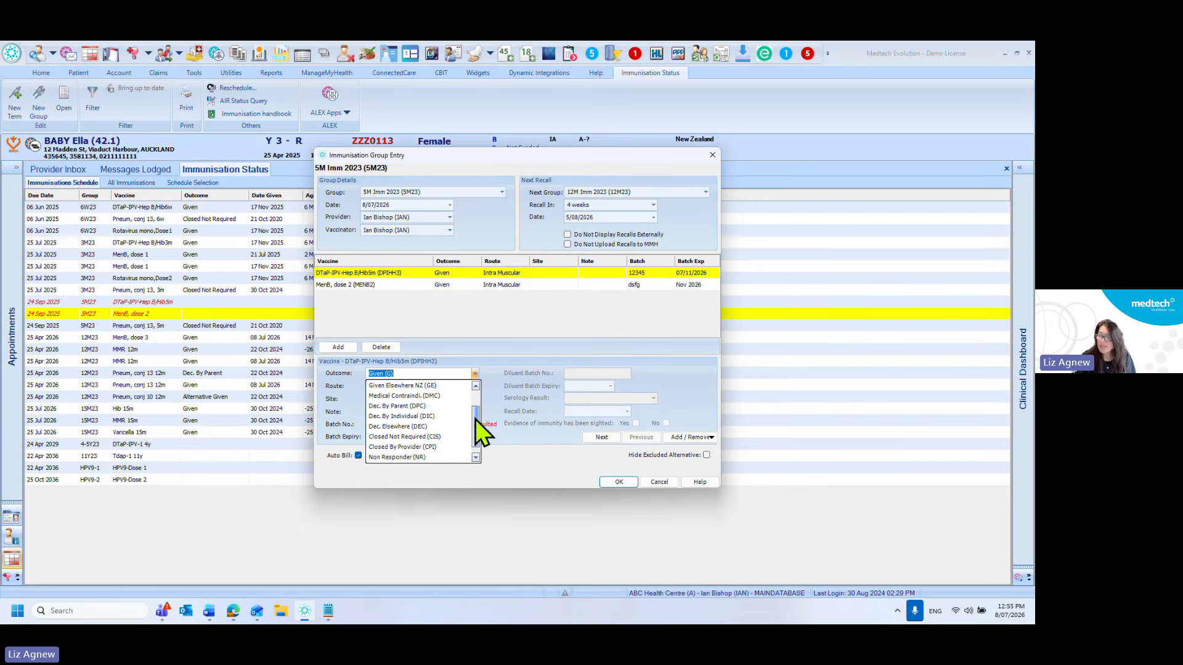
click(656, 485)
click(660, 483)
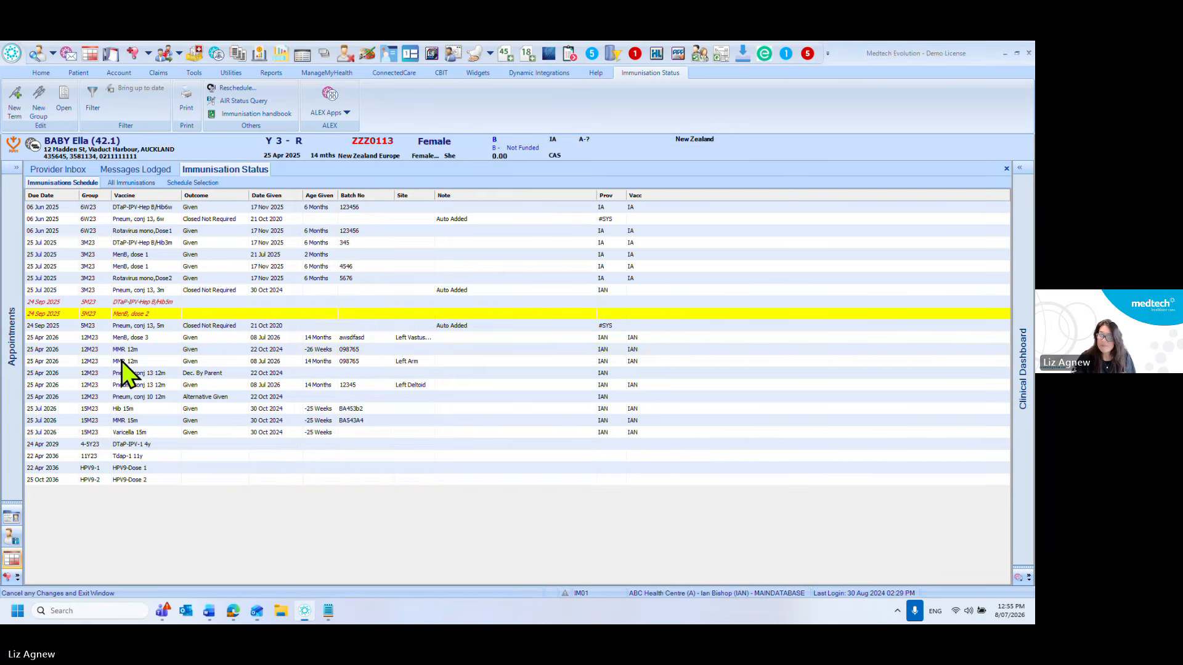
- Try the outcomes Dec. By Individual (DIC) and Natural Immunity (DNI) on the MMR 12m record given 22 Oct 2024, and discard the changes
double_click(172, 349)
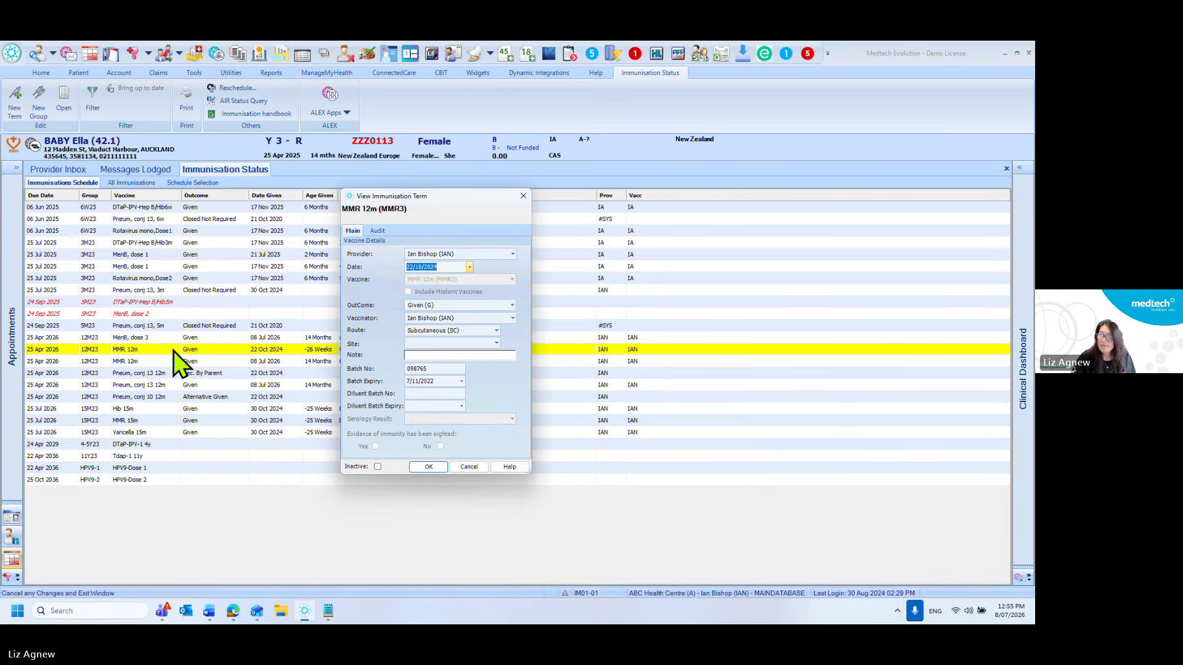
click(512, 305)
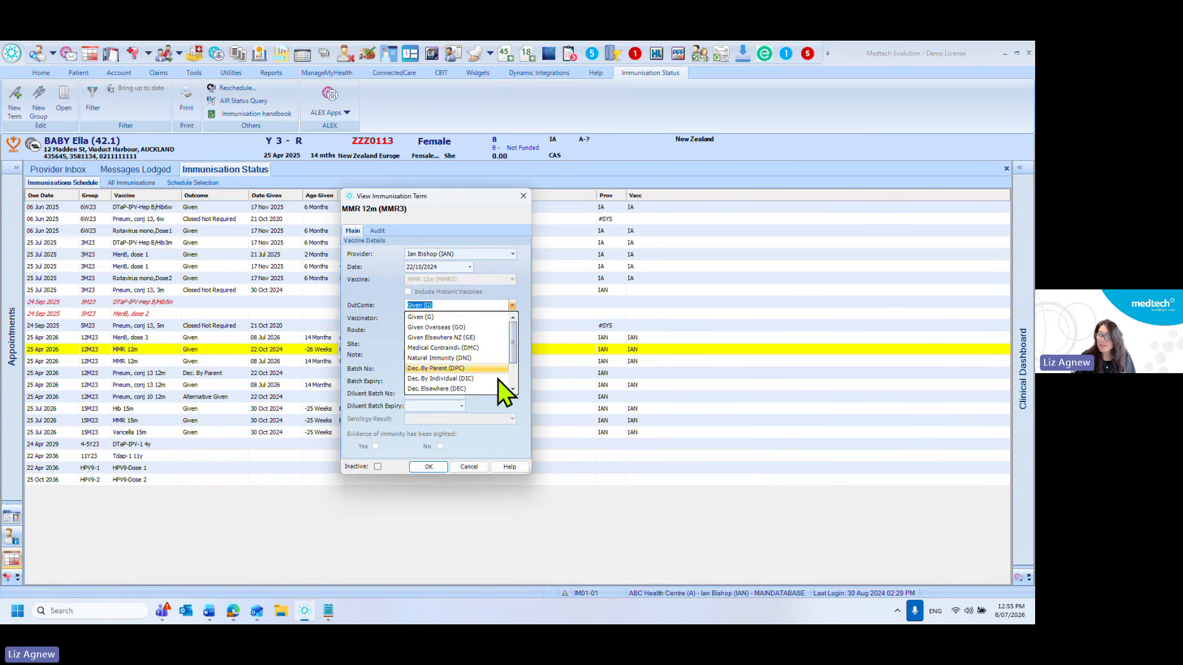
click(453, 378)
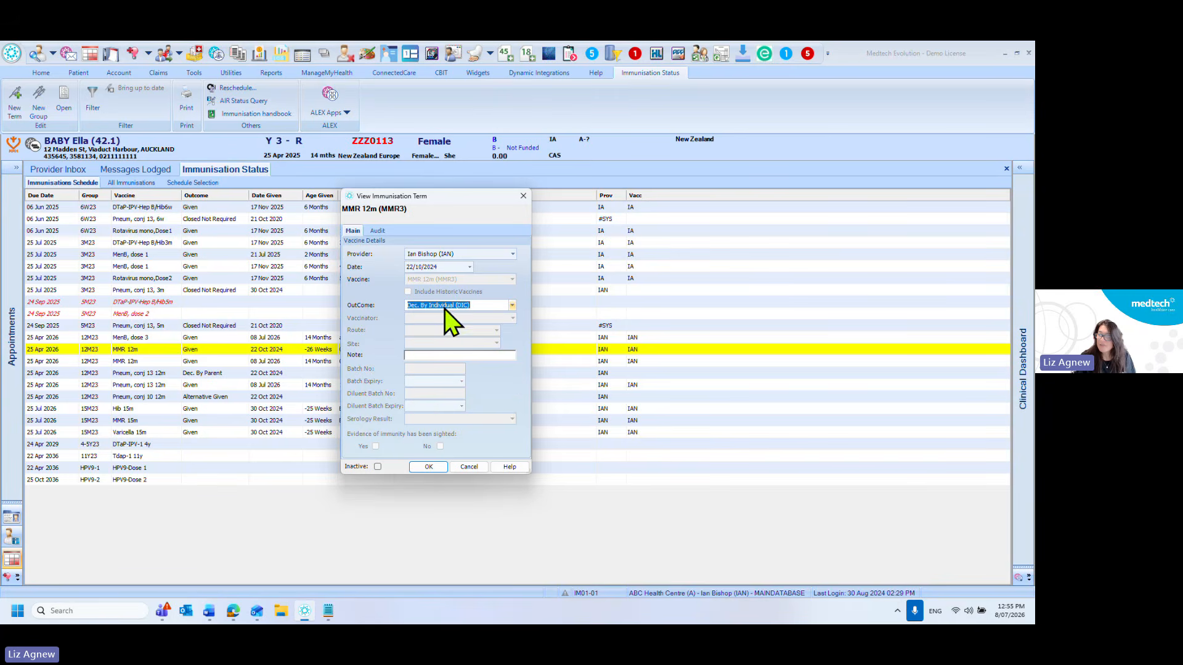
click(511, 306)
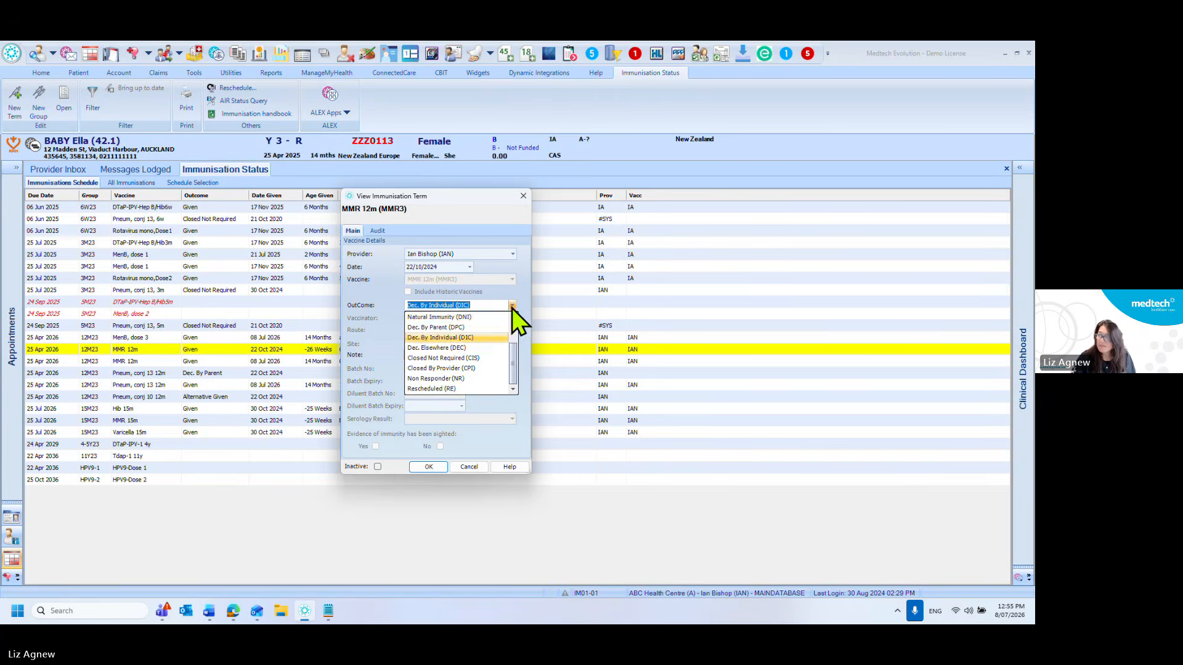
click(479, 318)
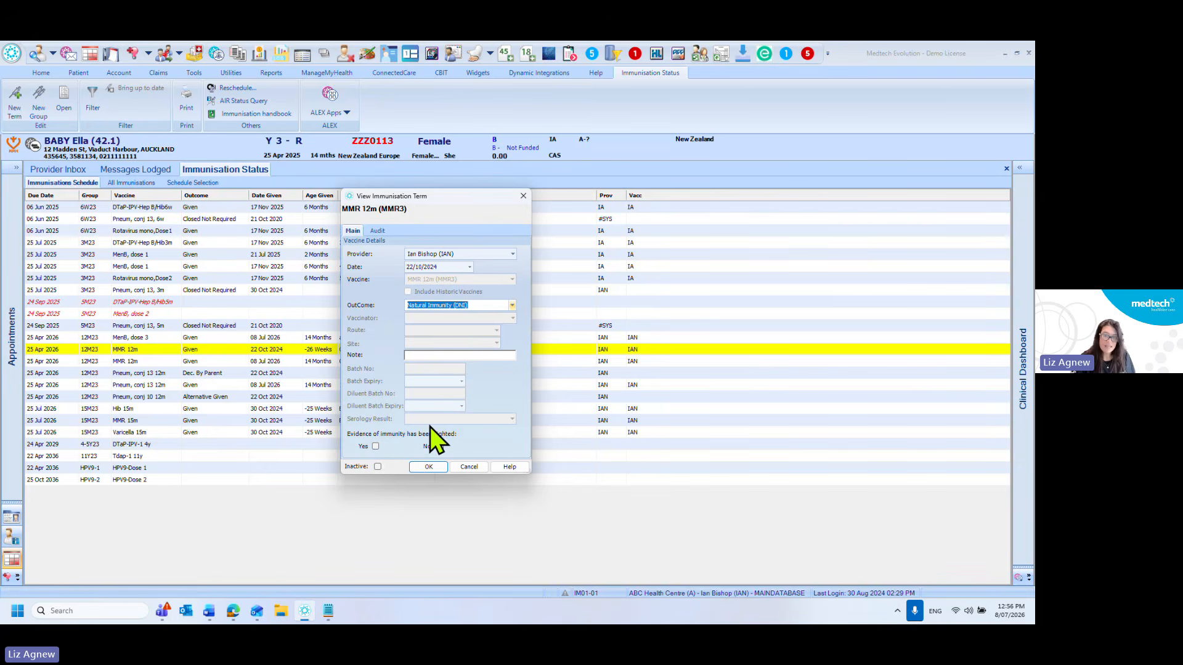
click(475, 468)
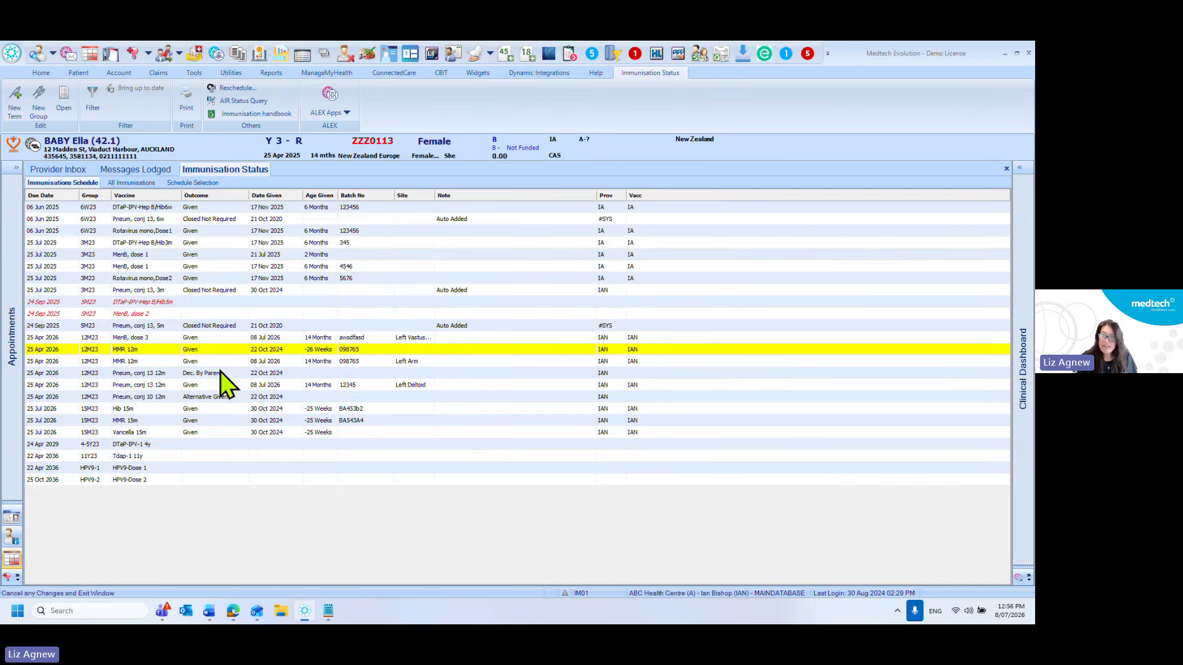
click(114, 337)
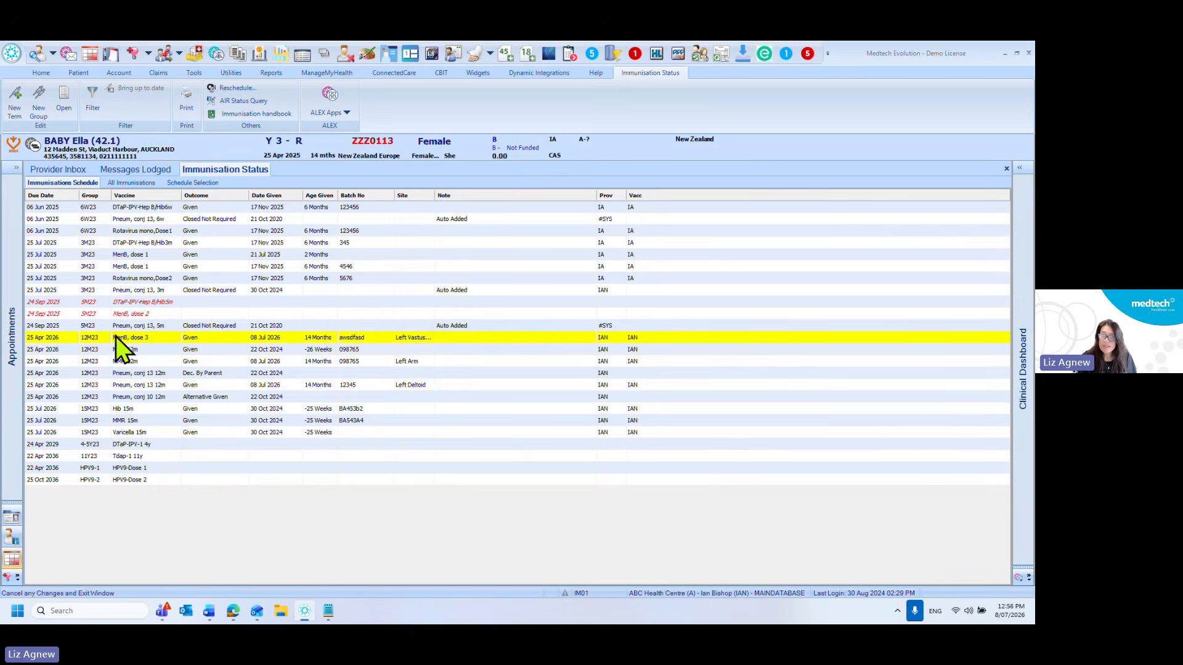
double_click(116, 337)
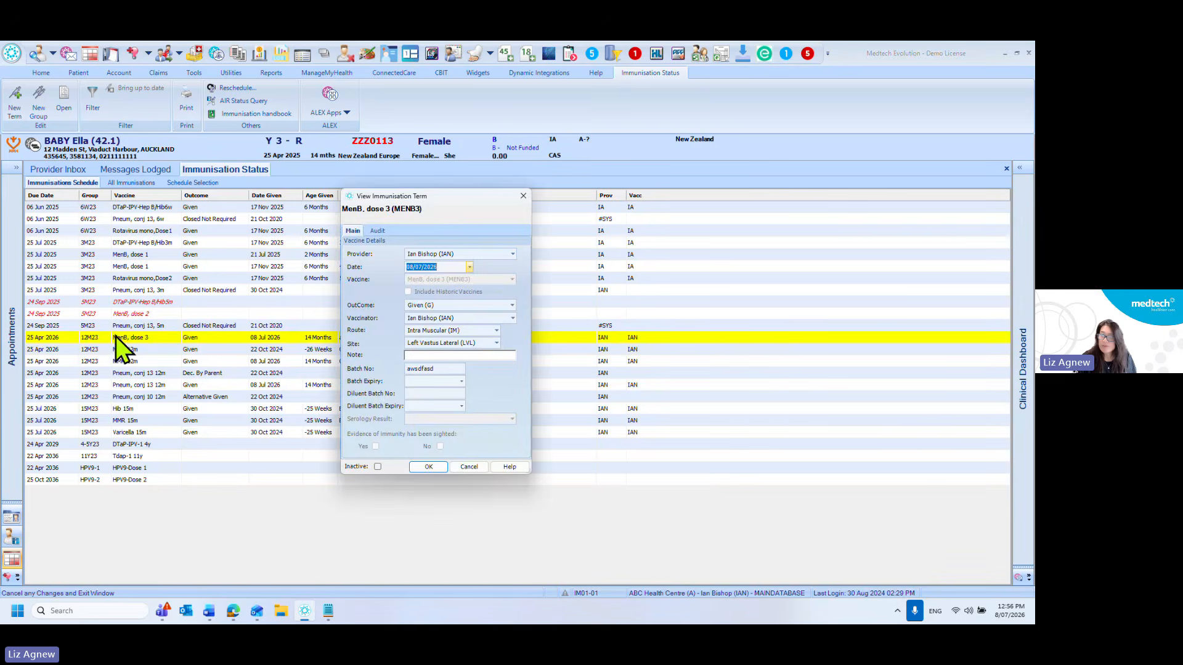
click(459, 465)
- Search the patients for TEST and make the 17-month-old baby the active patient
key(F2)
text(TEST)
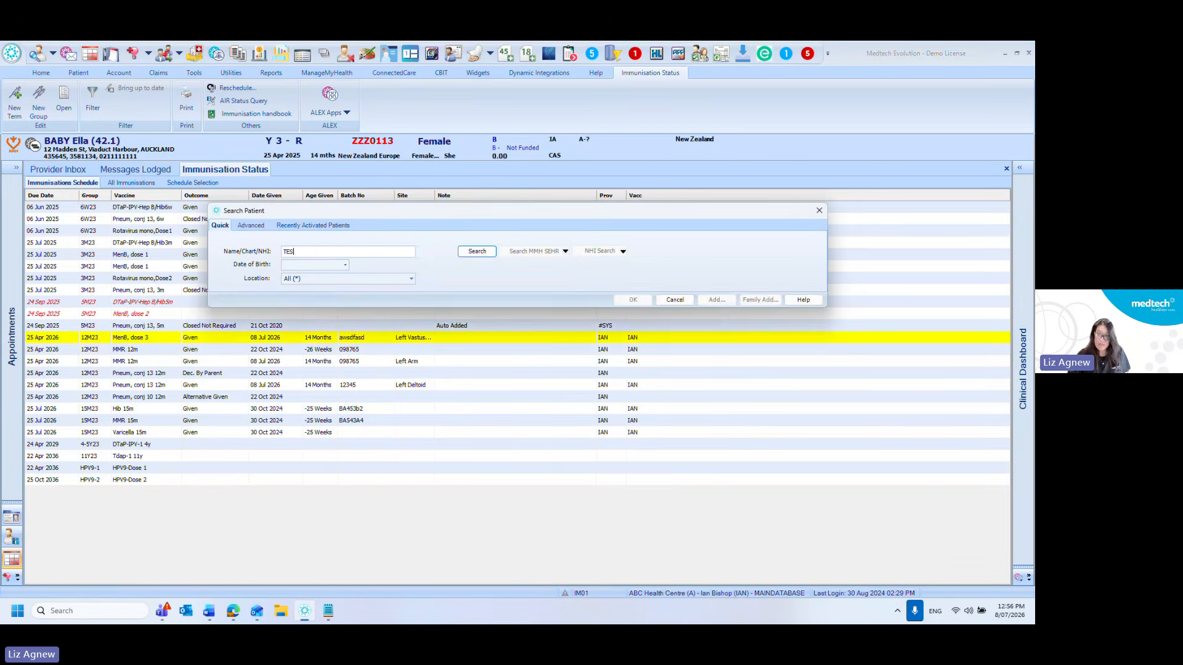
key(Return)
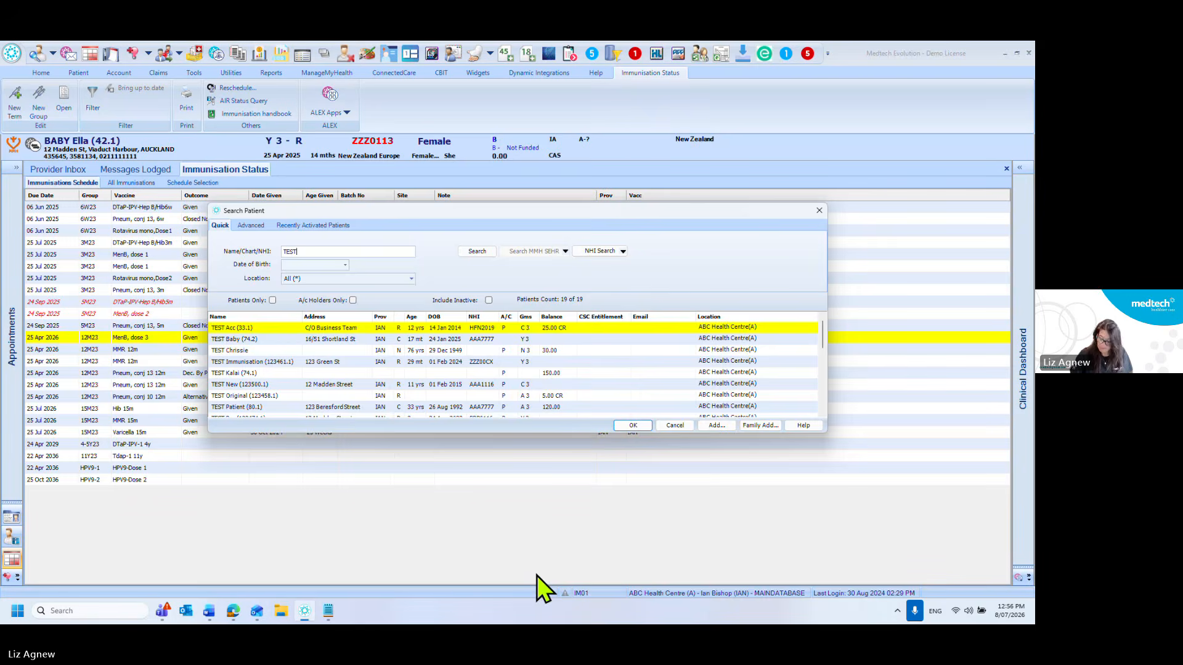
key(Down)
key(Return)
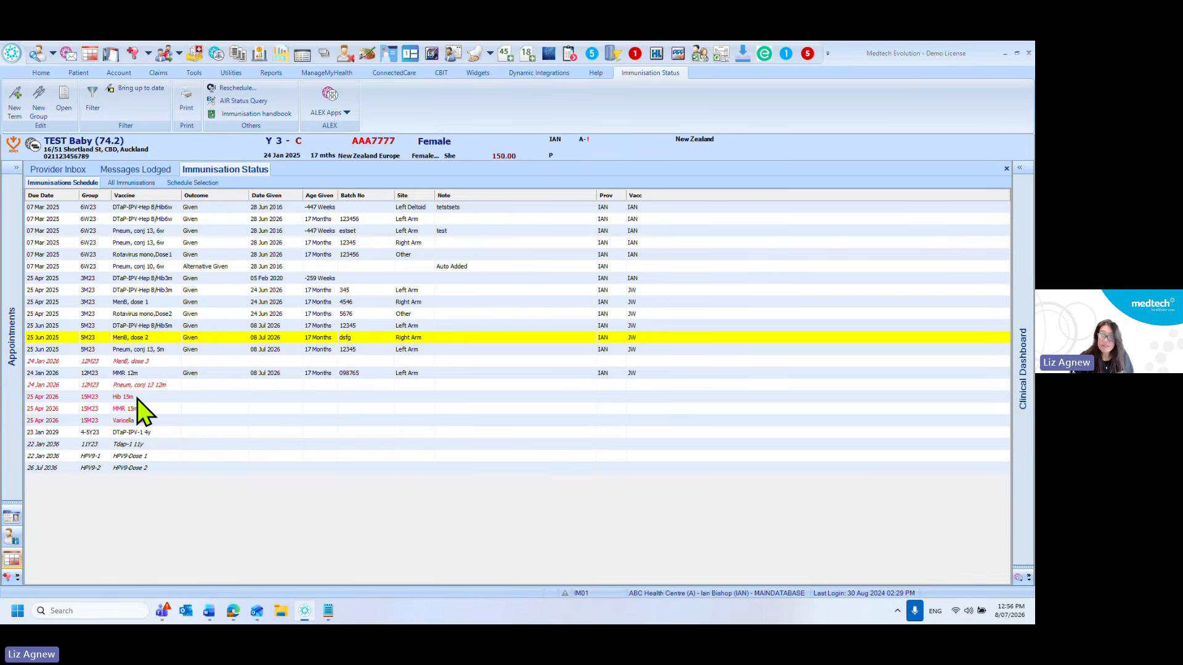
- Try the outcome Natural Immunity (DNI) for MMR 15m in the 15M Imm 2023 group entry, and close the entry without saving
click(137, 398)
double_click(138, 407)
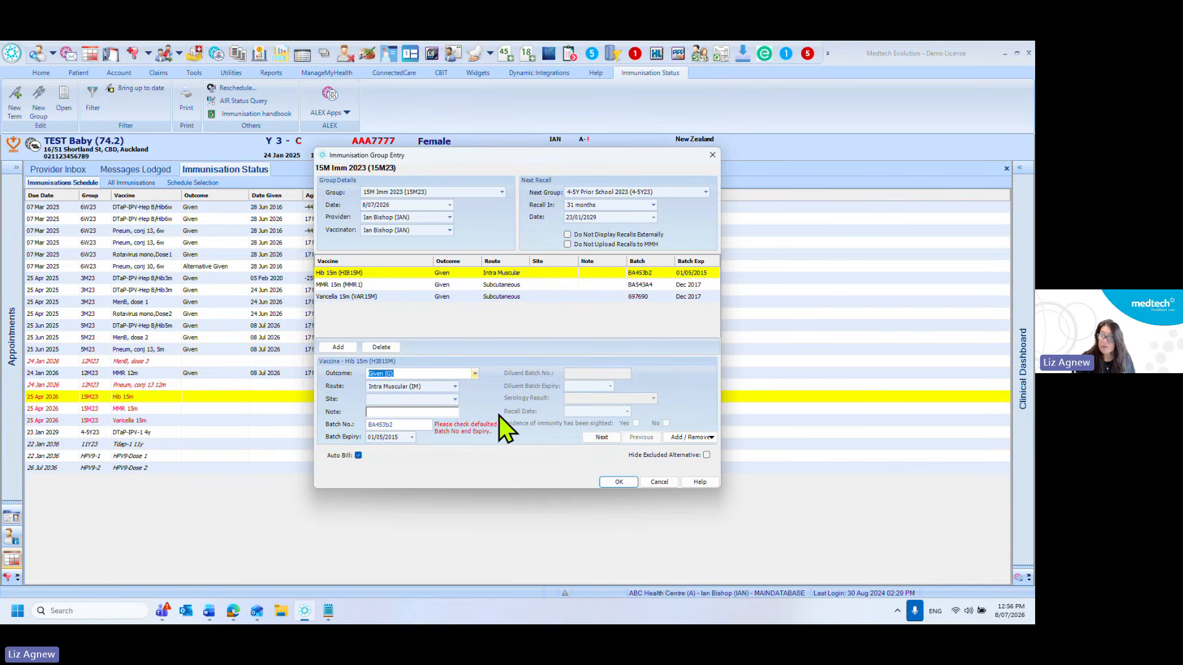
click(383, 286)
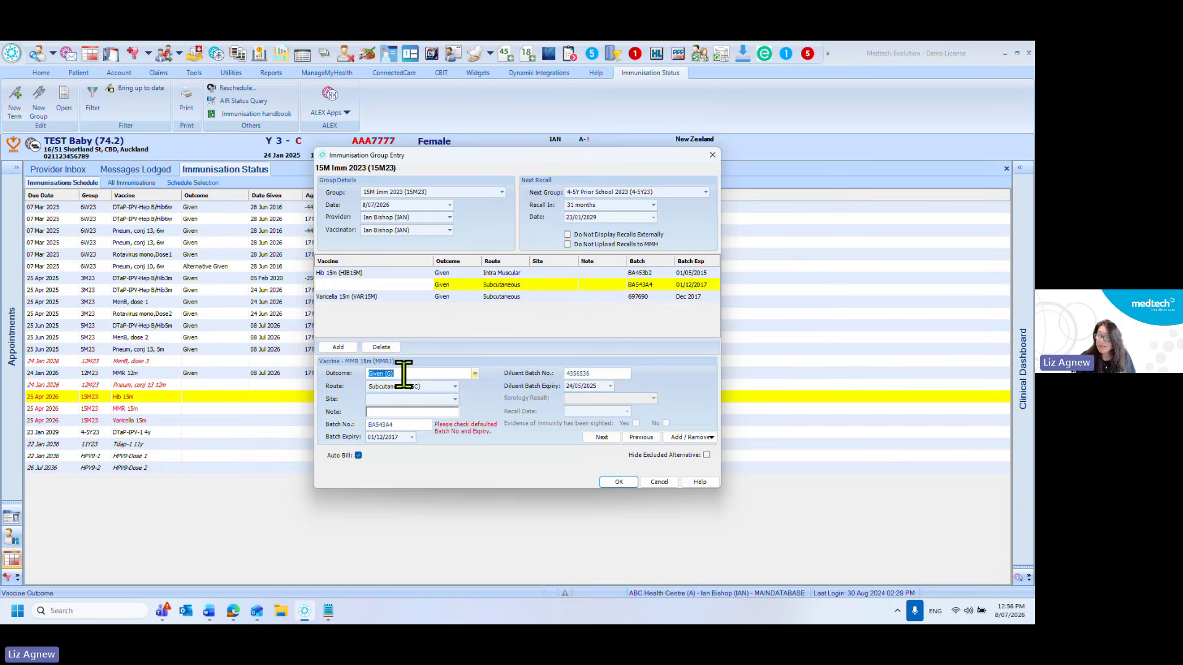
scroll(403, 375, down, 5)
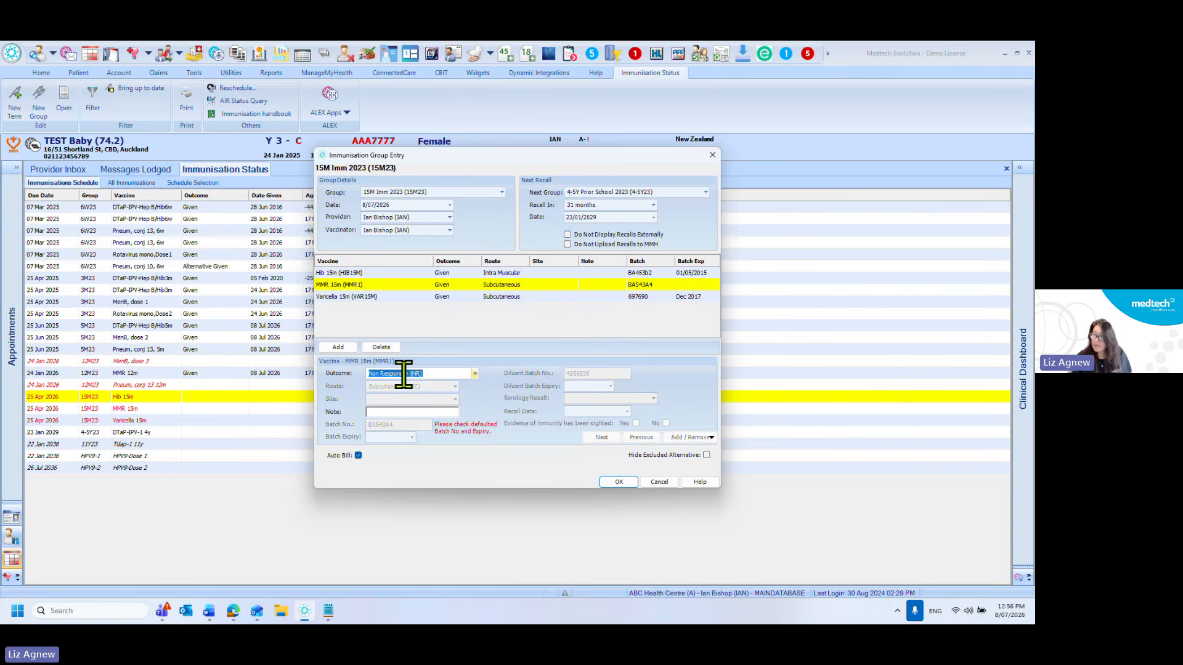
click(476, 377)
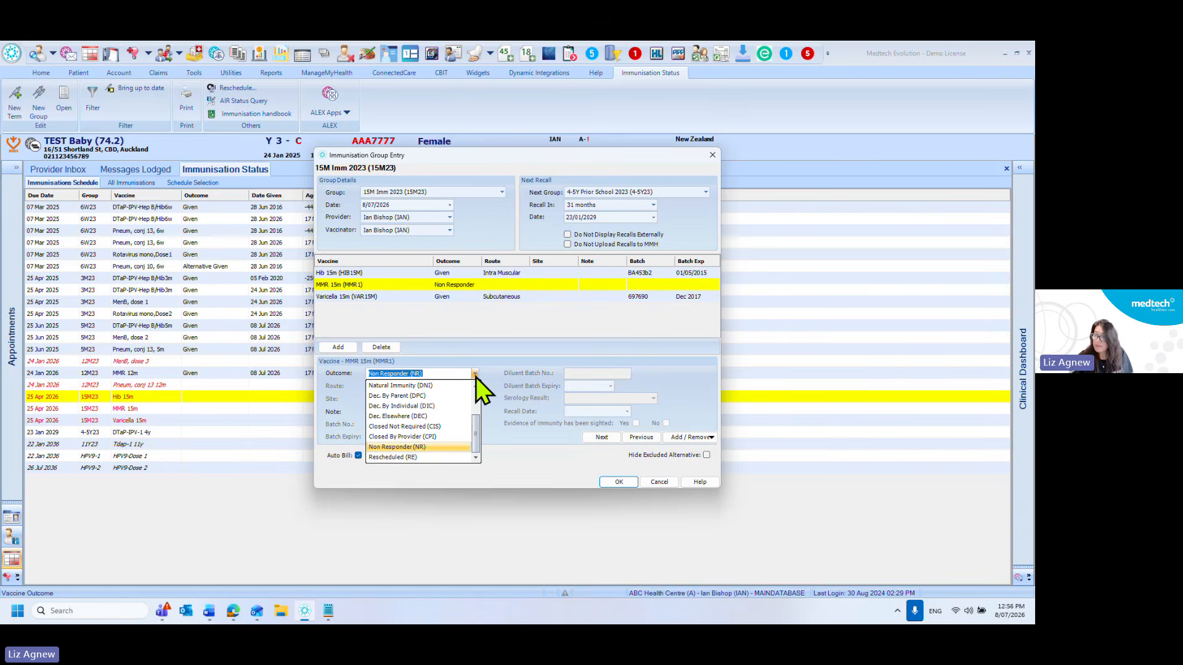
click(457, 385)
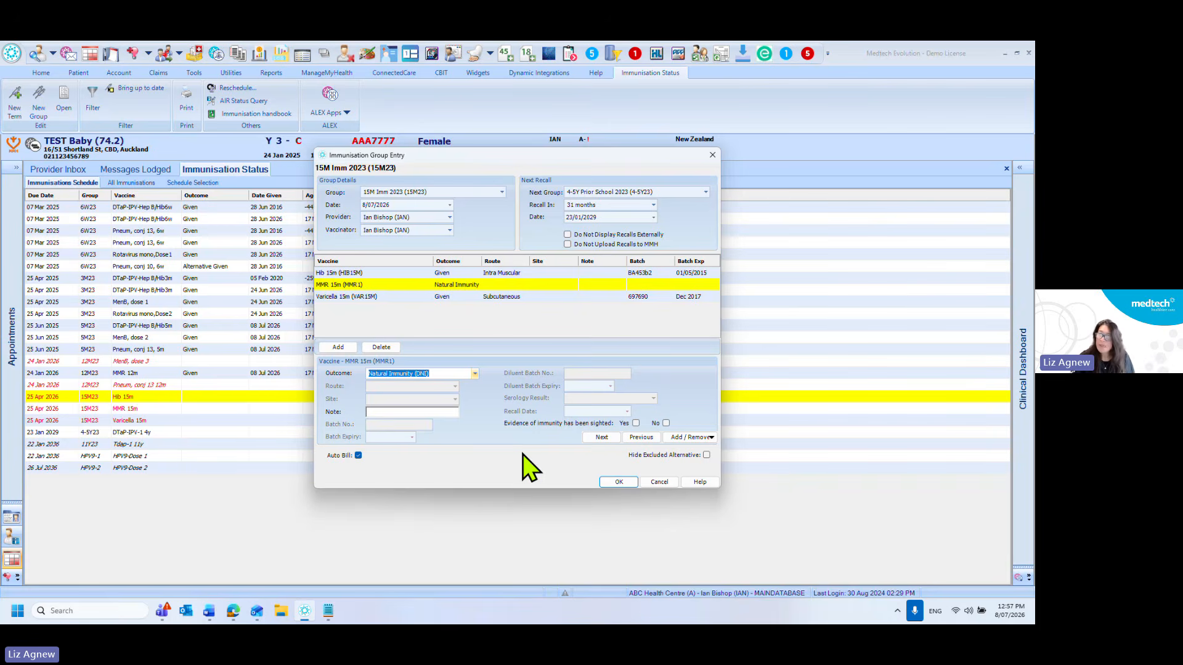
click(659, 481)
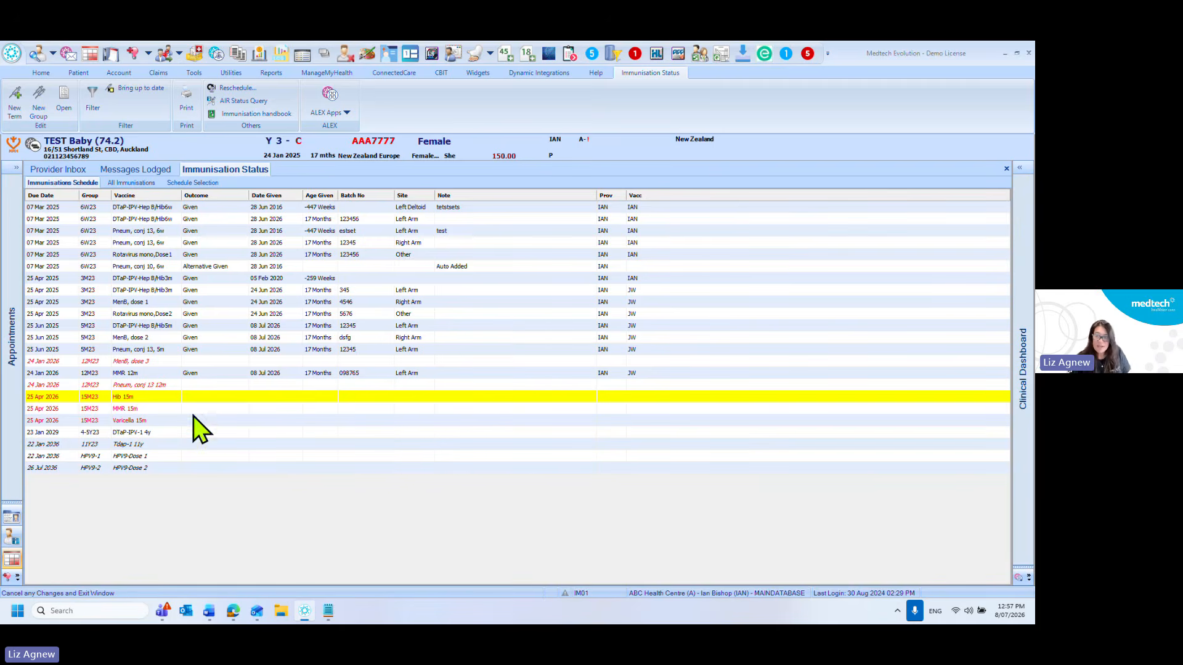
double_click(150, 405)
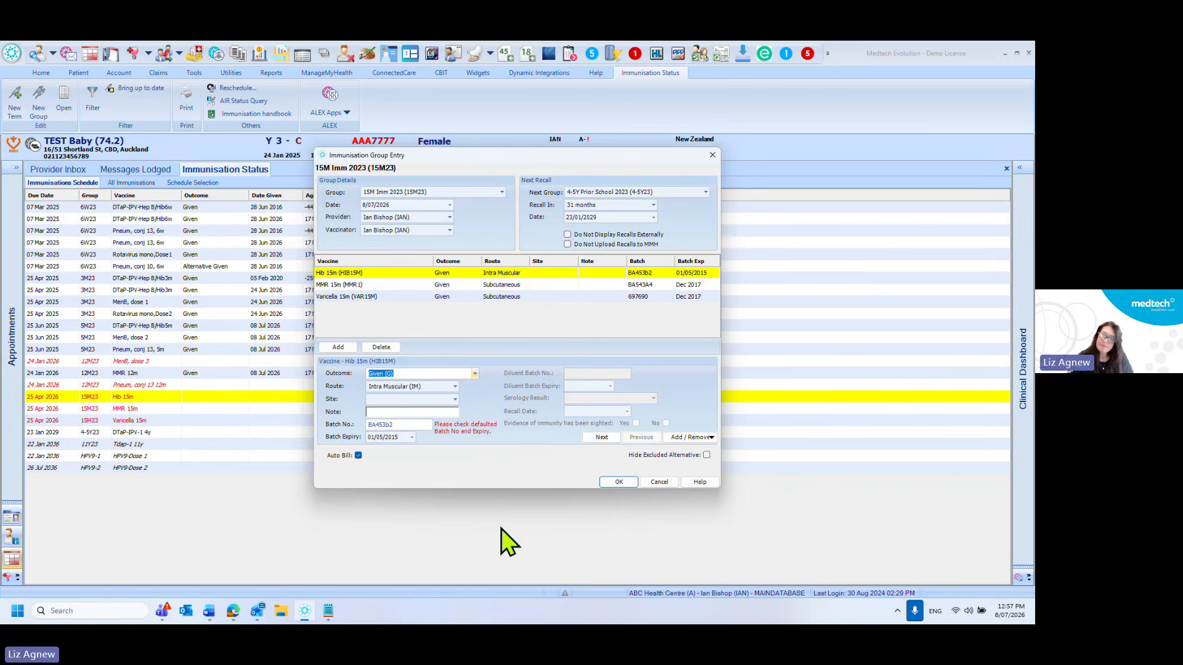
click(718, 159)
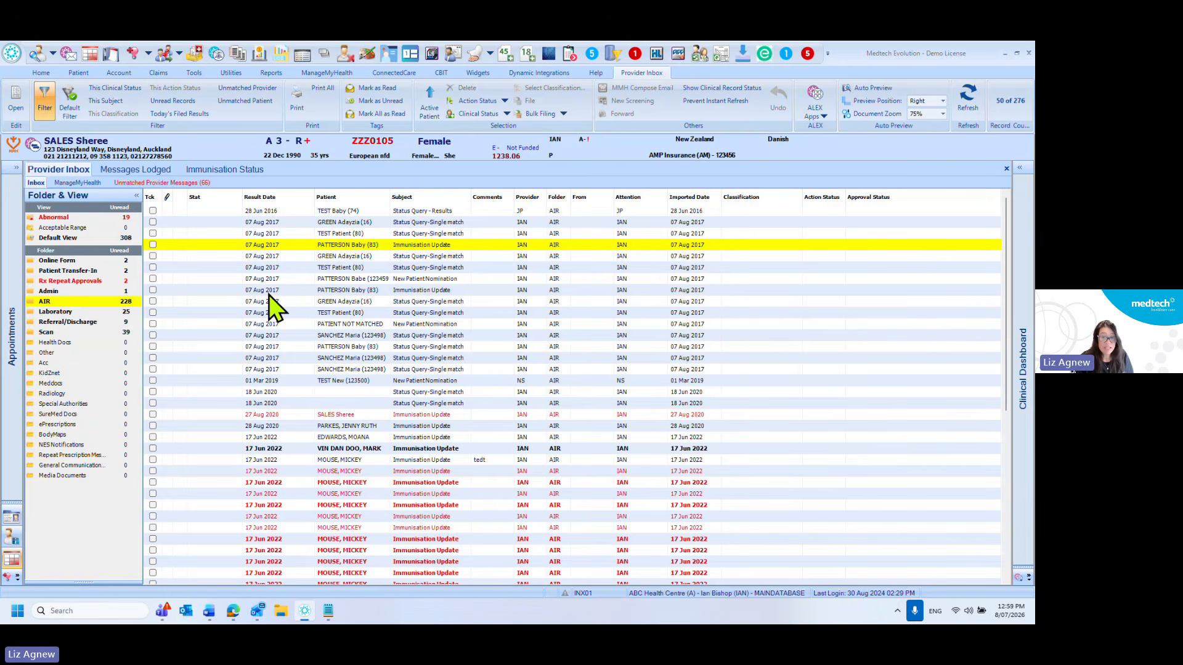
- Open the staff member with code JD in the setup options and examine the HPI number in the provider details
click(13, 56)
click(58, 301)
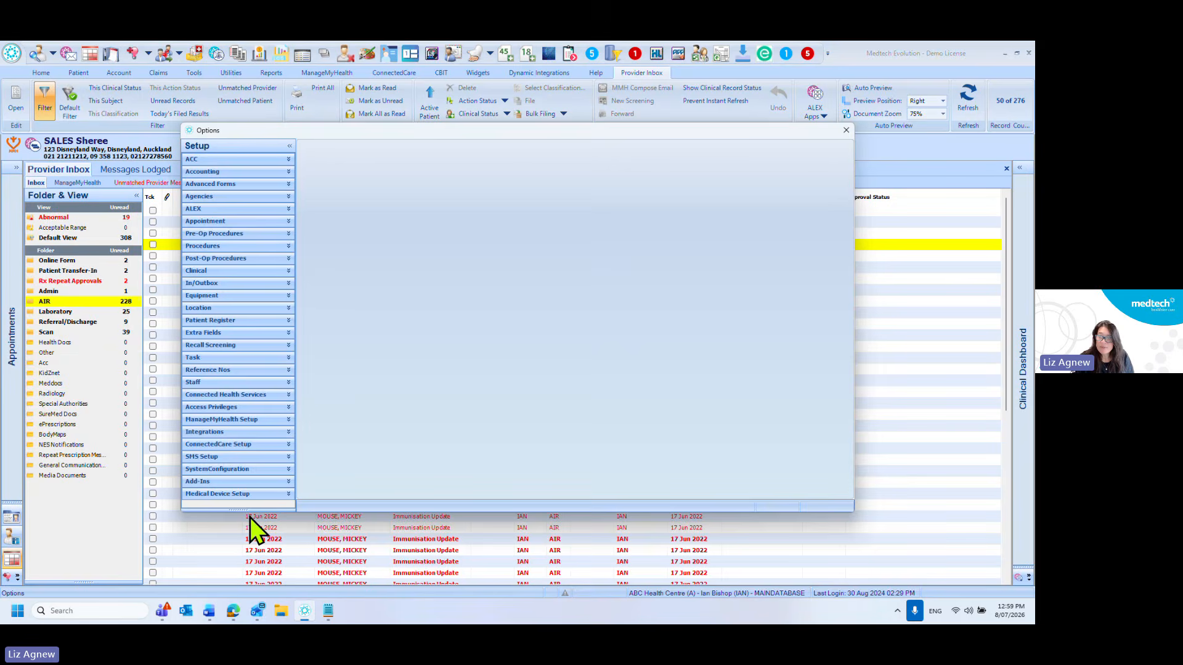
click(241, 382)
click(246, 397)
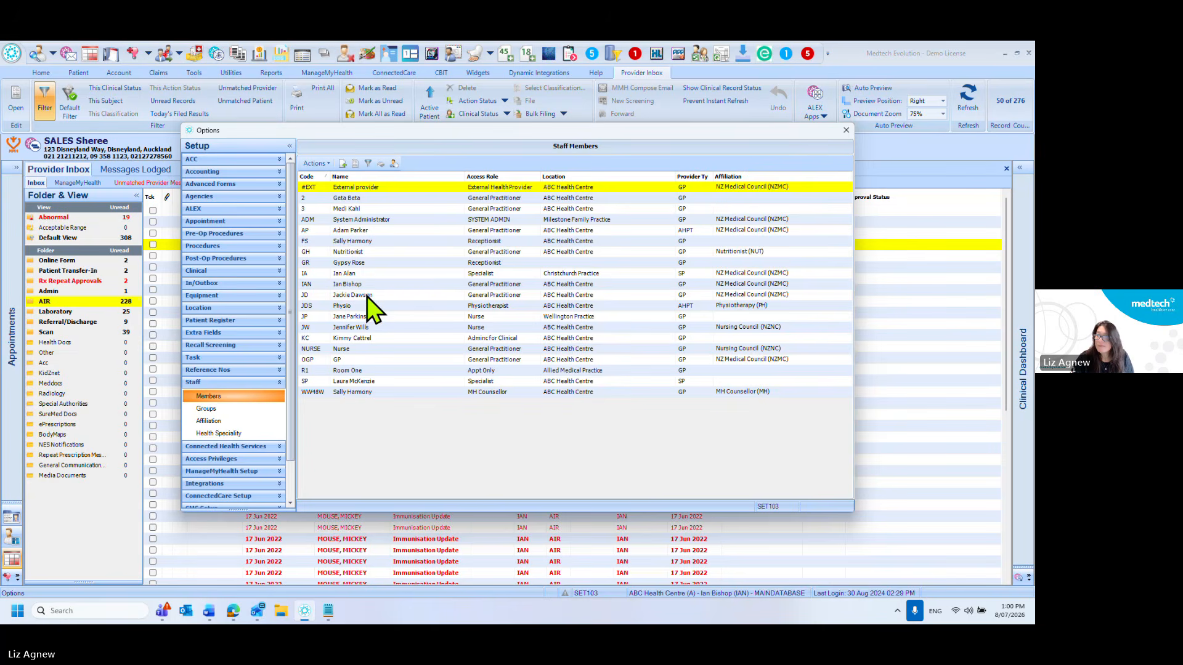
double_click(367, 296)
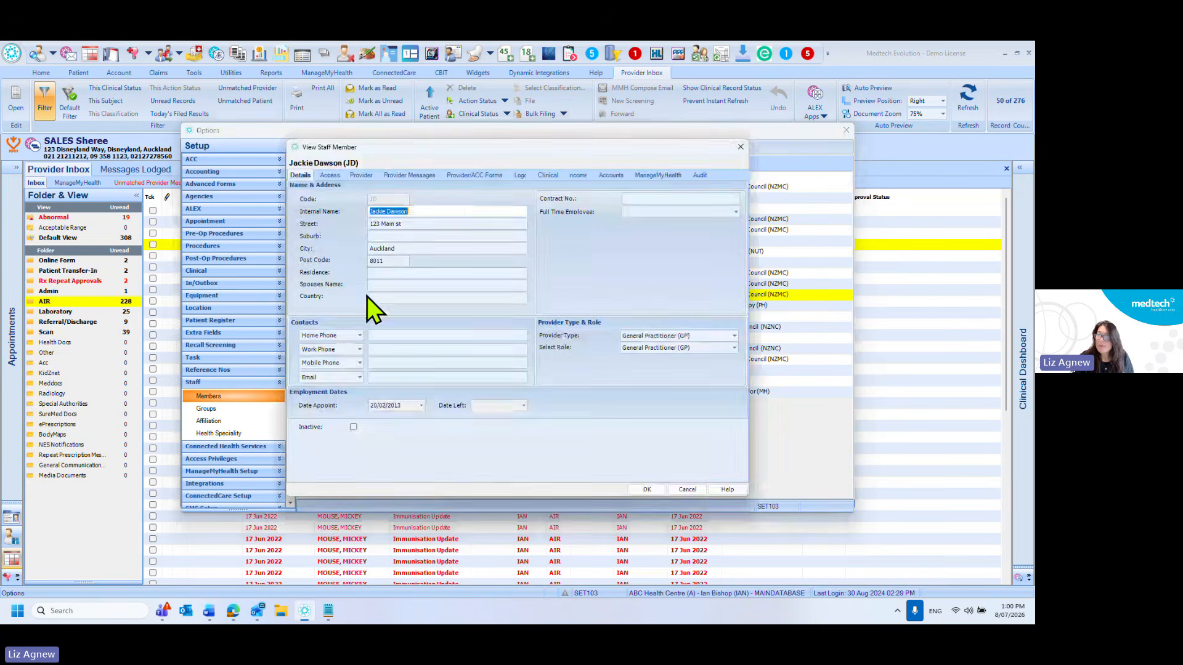
click(361, 176)
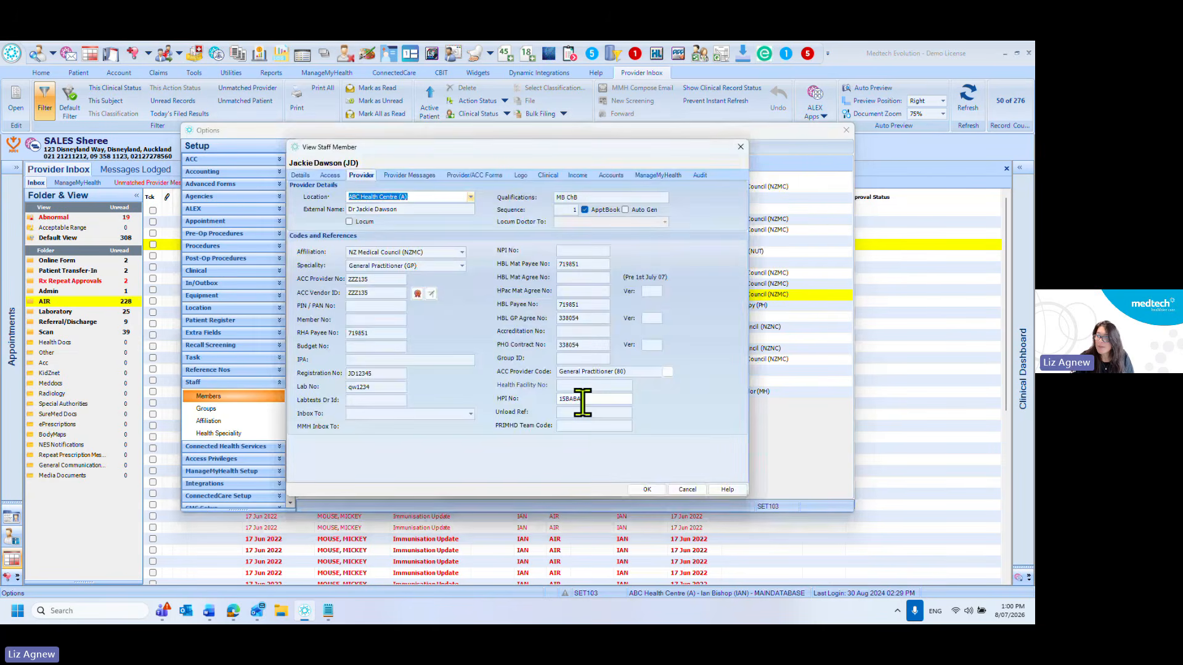
drag(602, 400, 550, 400)
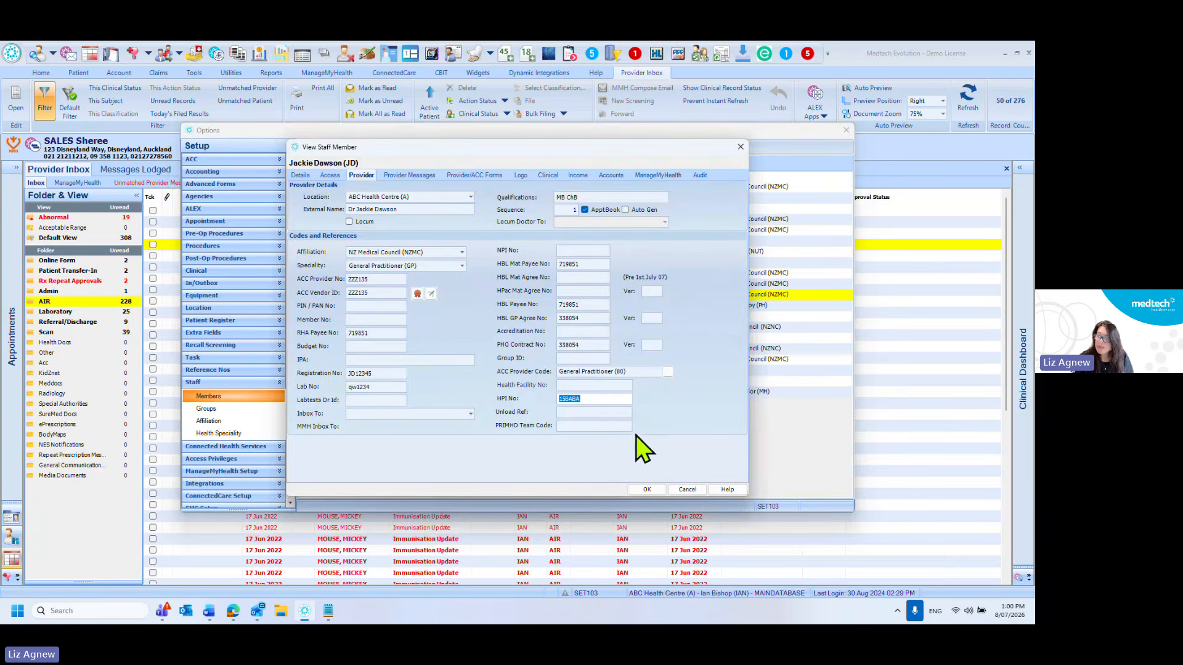
click(614, 397)
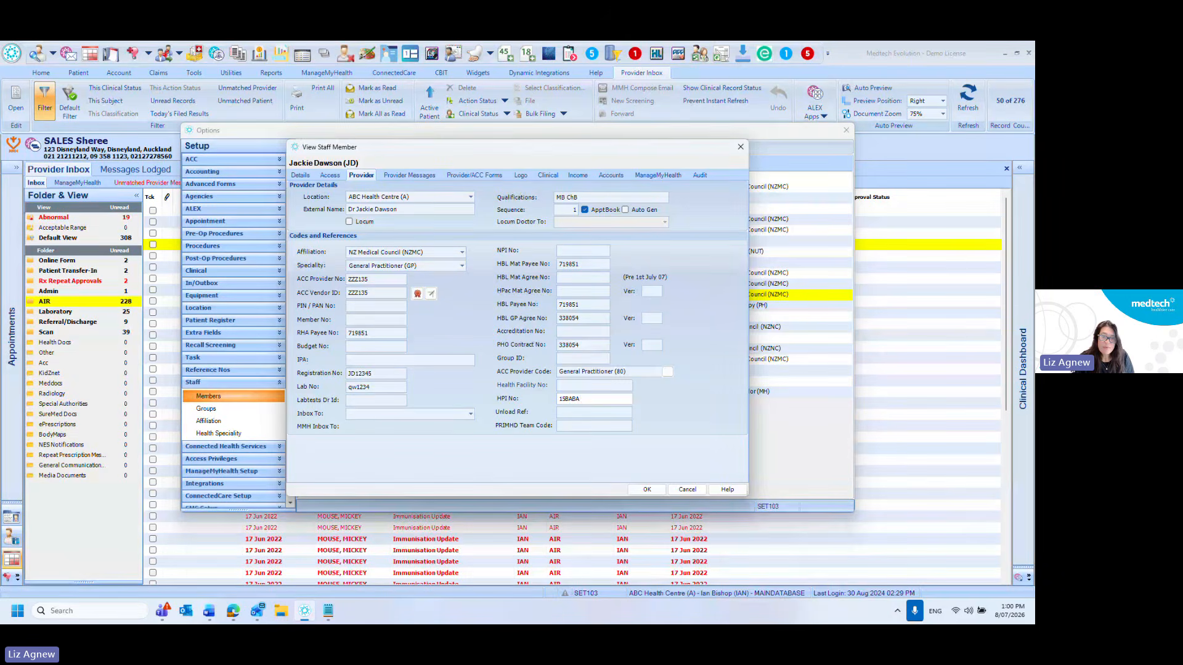
- Examine the affiliation options in the provider details of the staff member with code JD
key(alt+Tab)
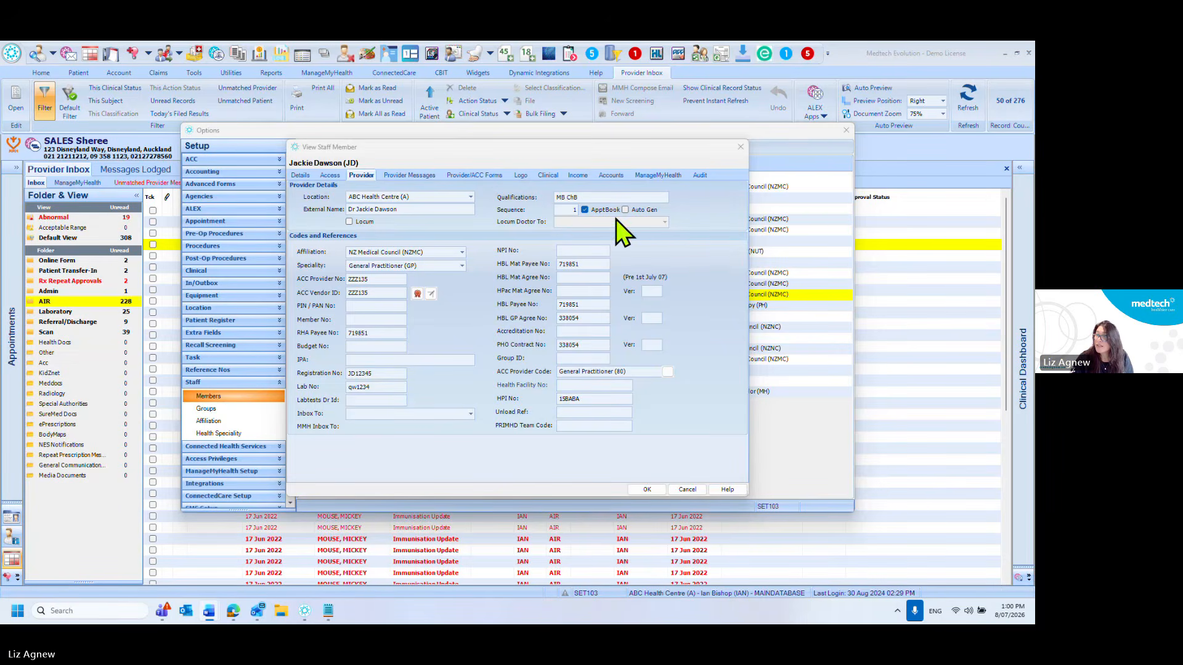
click(462, 252)
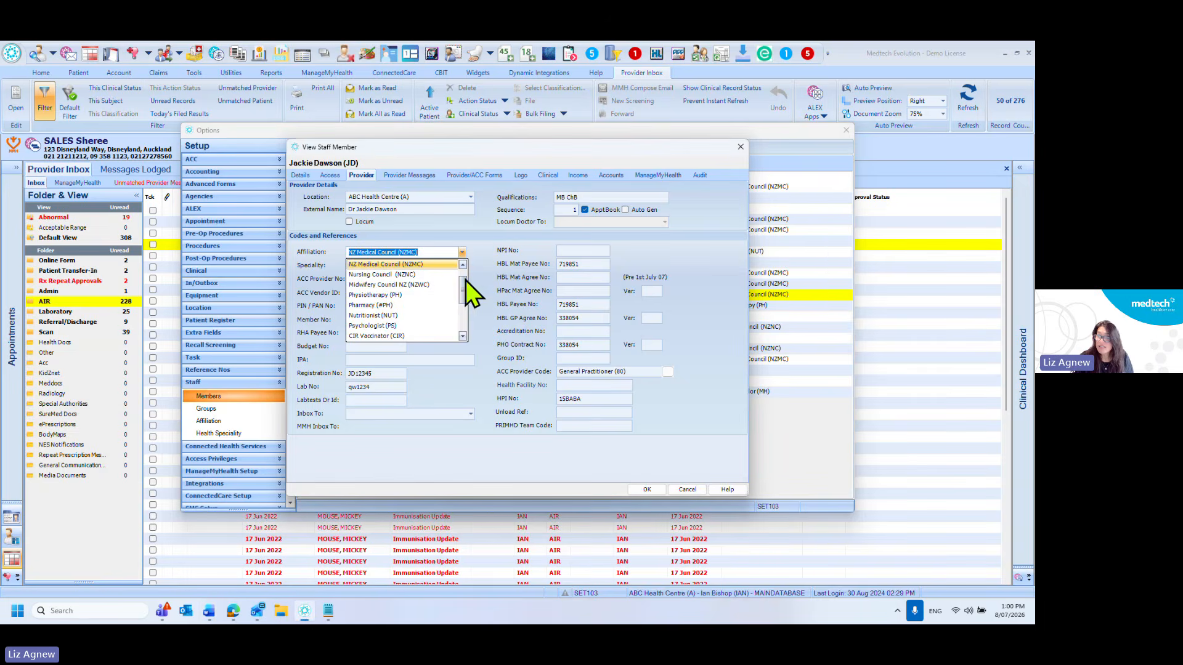
scroll(463, 297, down, 1)
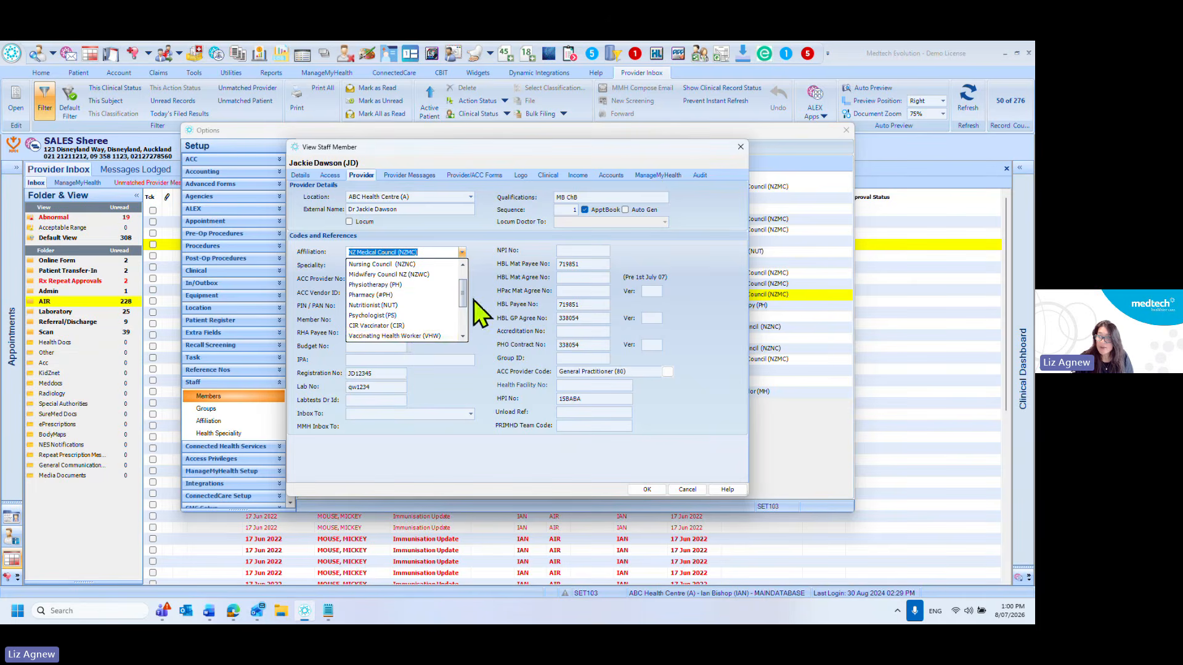
scroll(468, 295, down, 2)
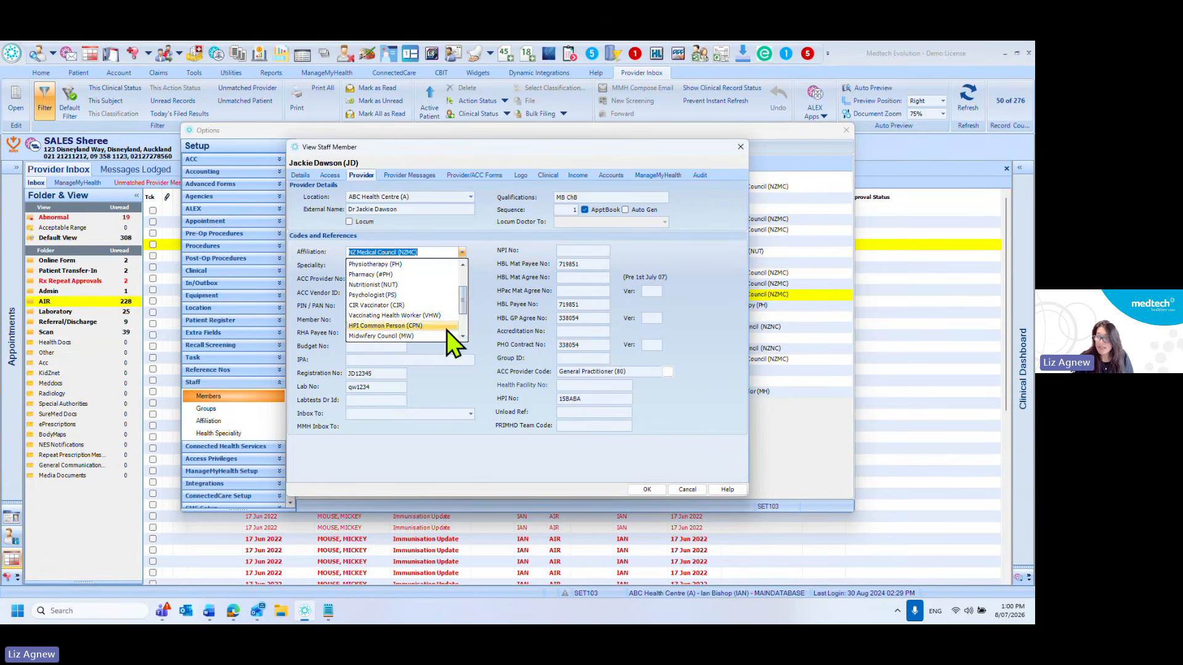
scroll(465, 298, down, 1)
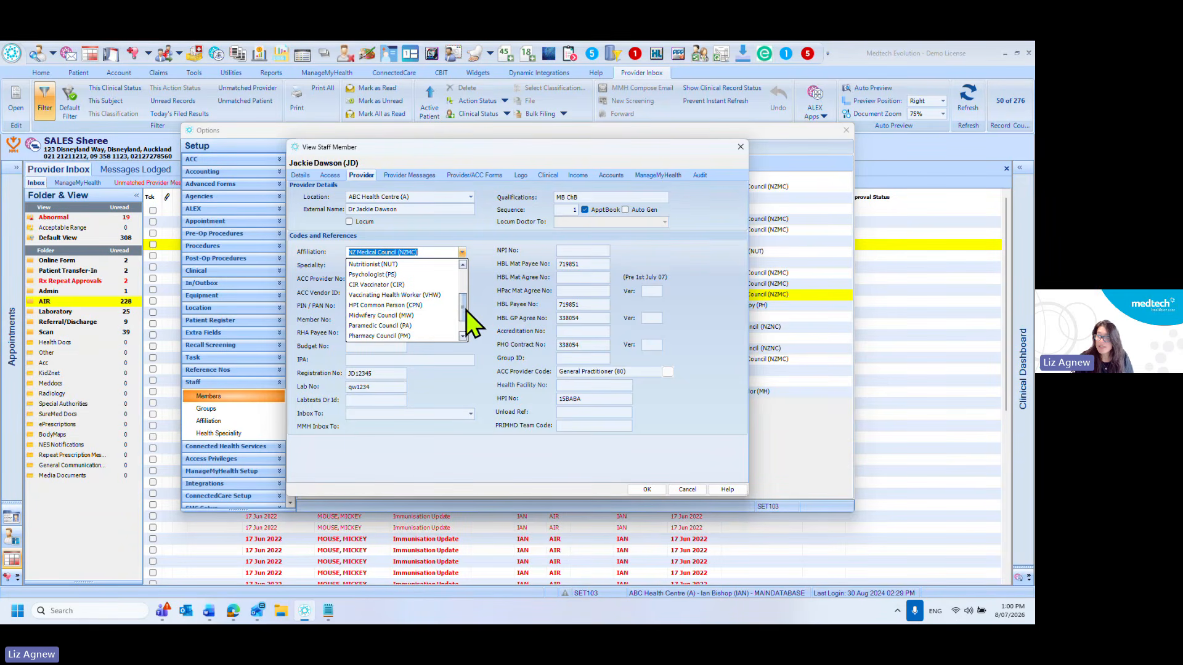
scroll(466, 312, down, 1)
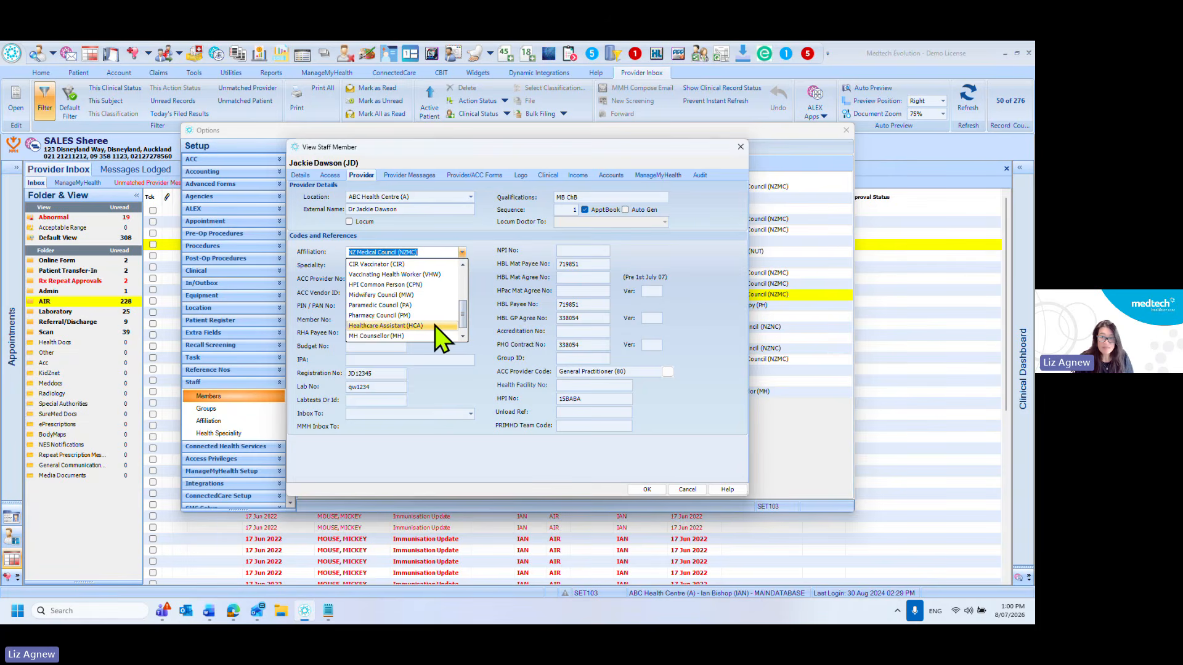
click(485, 276)
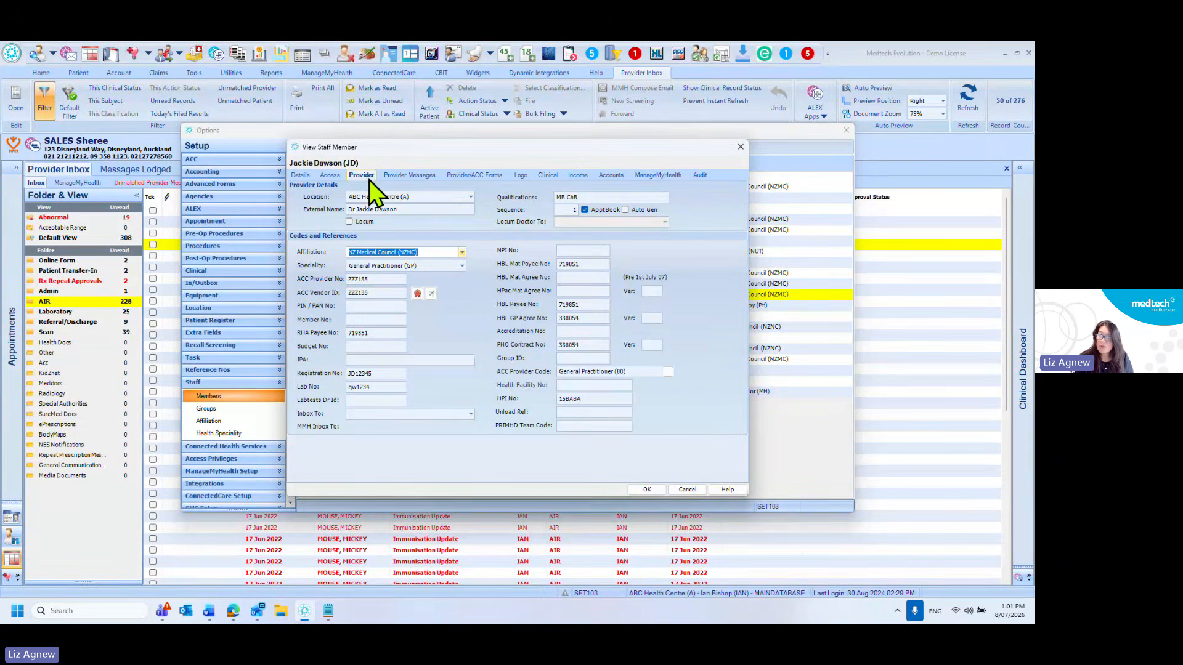
- Try granting Vaccinating Health Worker (VHW) in the staff member's Affiliation Daily Record Access, discard the change, and close the setup options
click(337, 177)
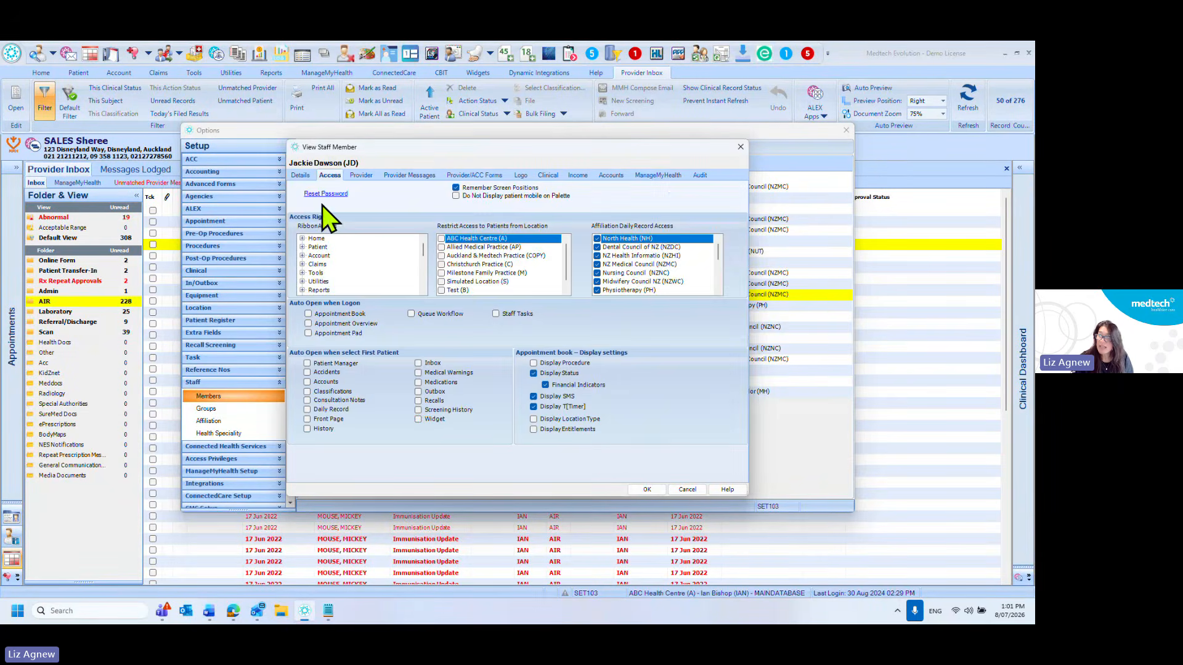
drag(720, 249, 721, 267)
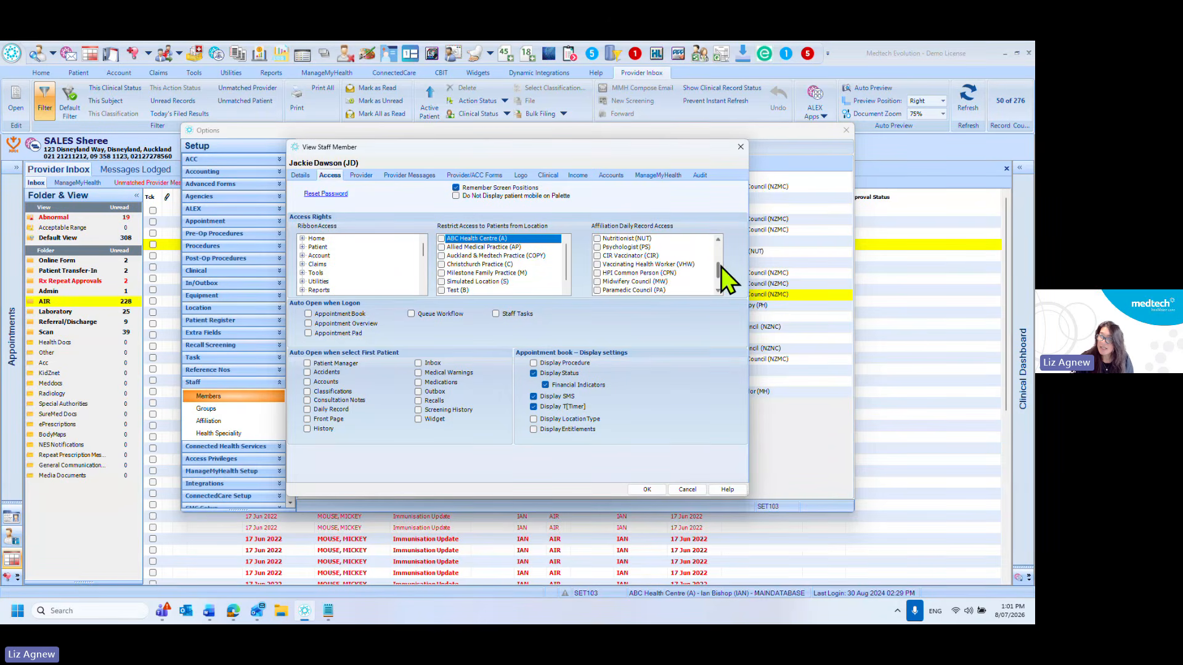
click(598, 265)
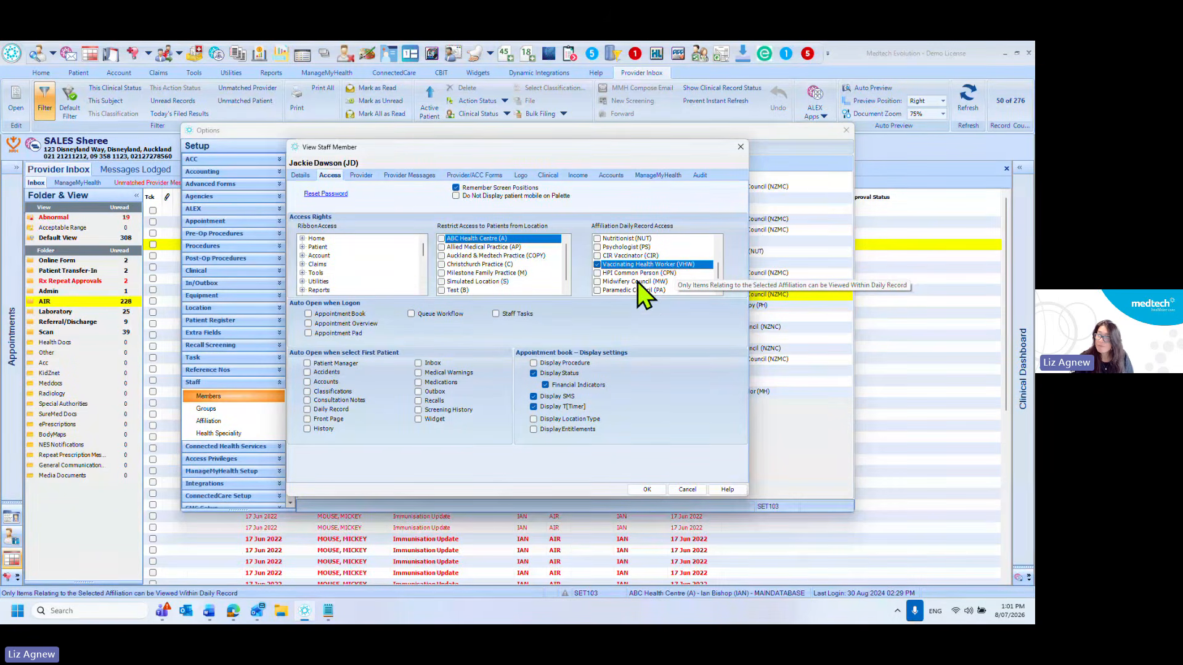
click(686, 490)
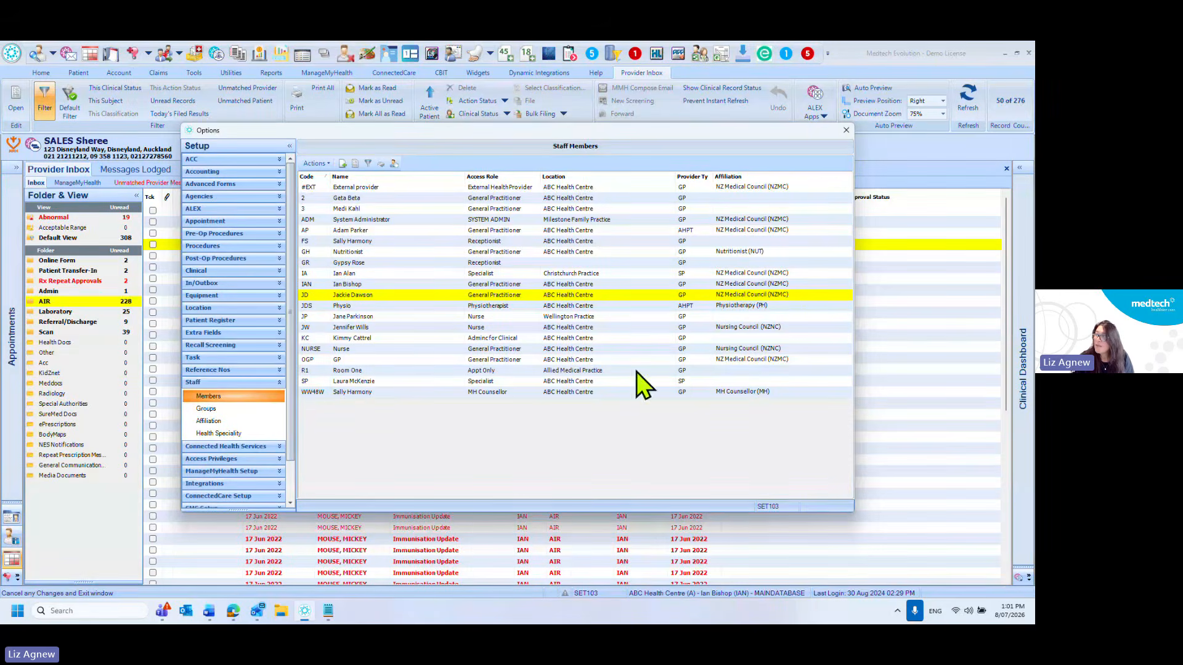
click(849, 131)
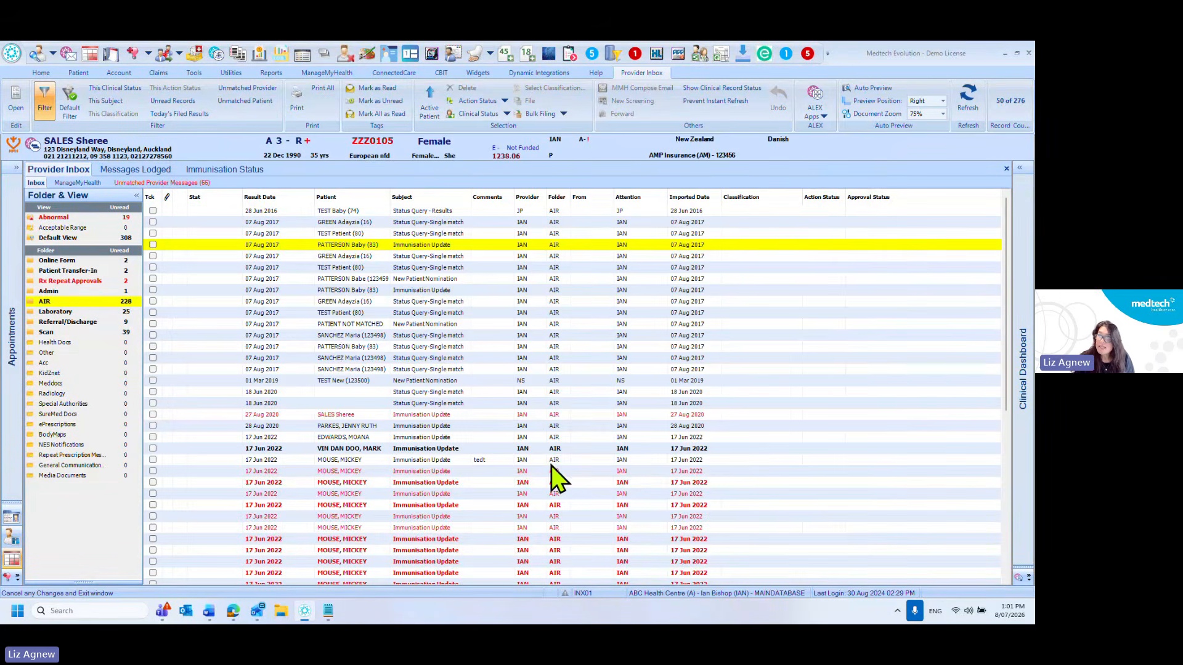
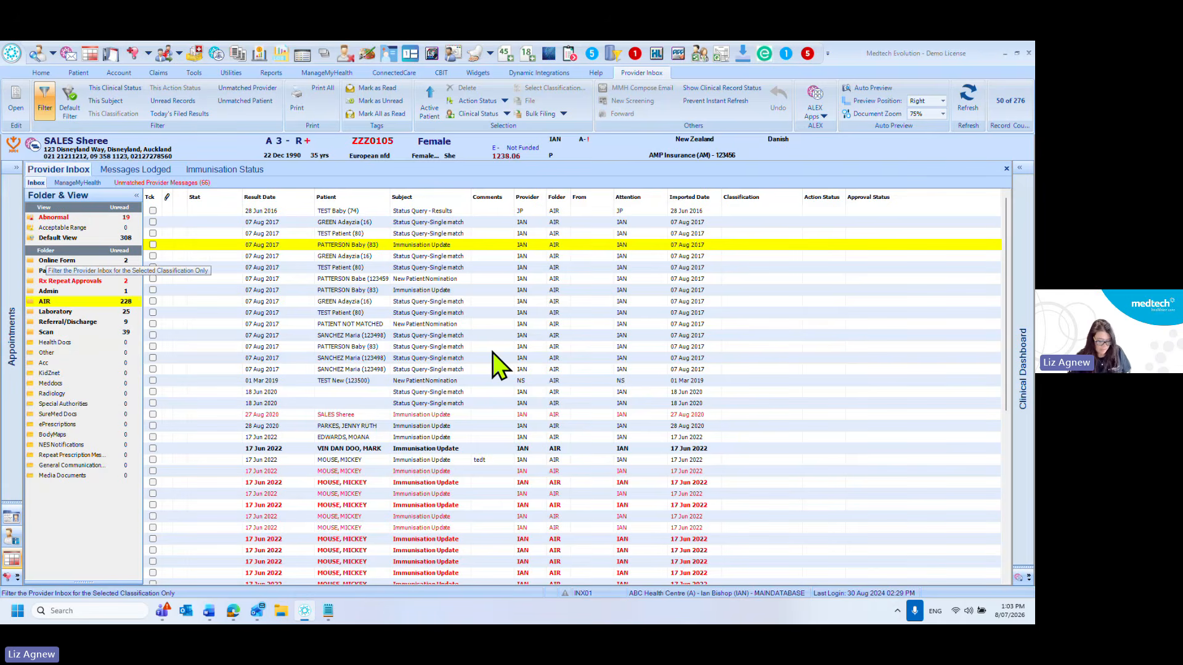
- Search the patients by surname with inactive records included, and select the inactive 26-year-old as the current patient
key(F3)
text(SMITH)
key(Return)
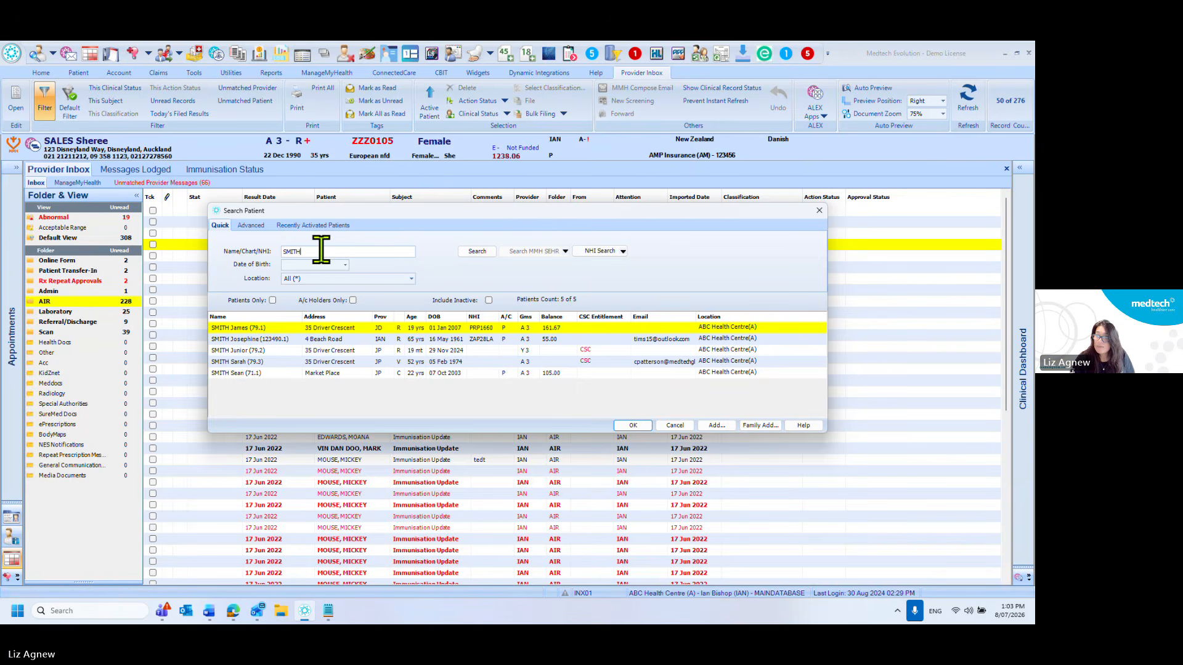
click(490, 300)
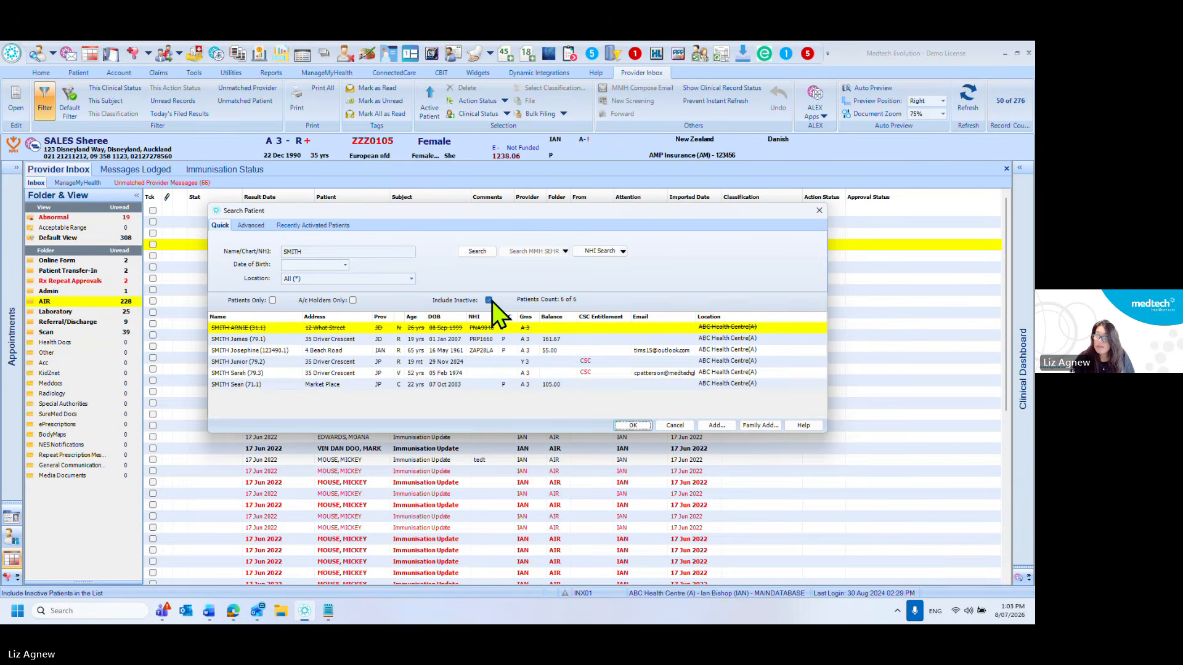
key(Return)
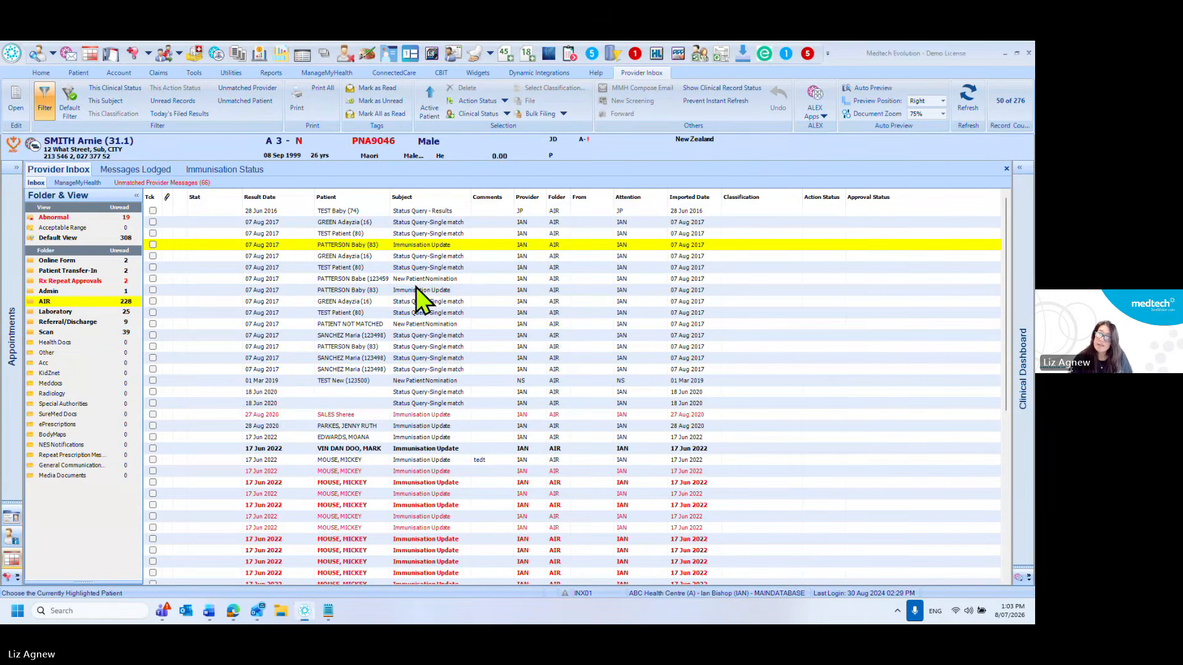
- Start a GP2GP patient record export with "test" as the destination NZMC, practice mailbox, first name and last name
click(188, 72)
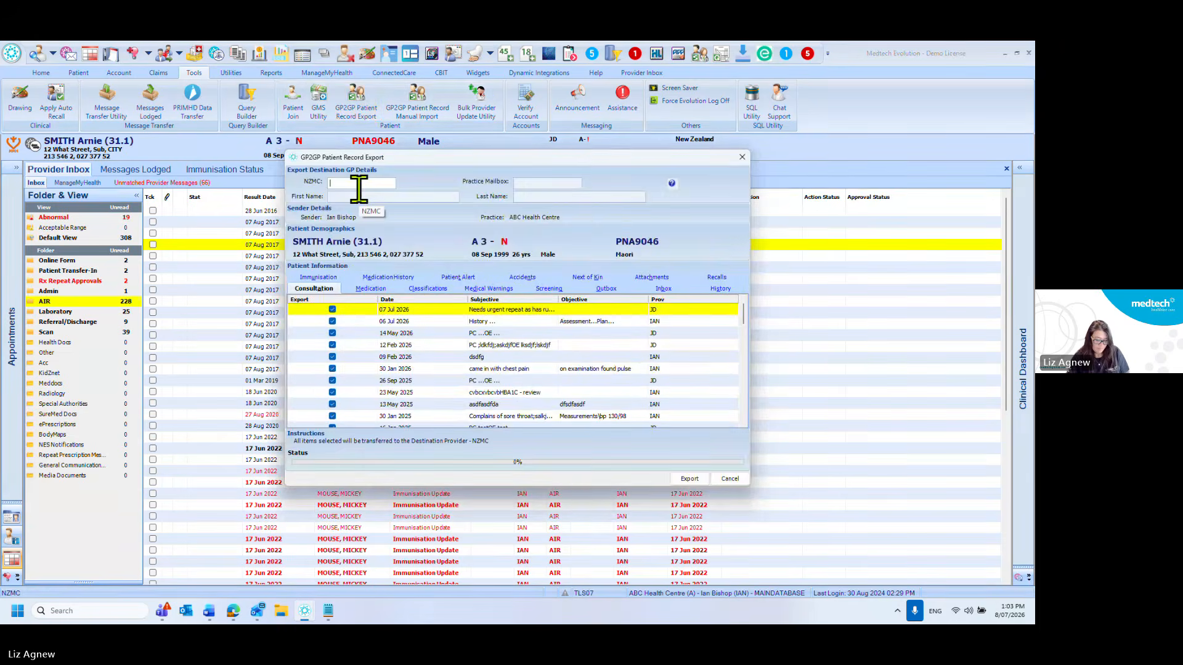
text(test)
key(Tab)
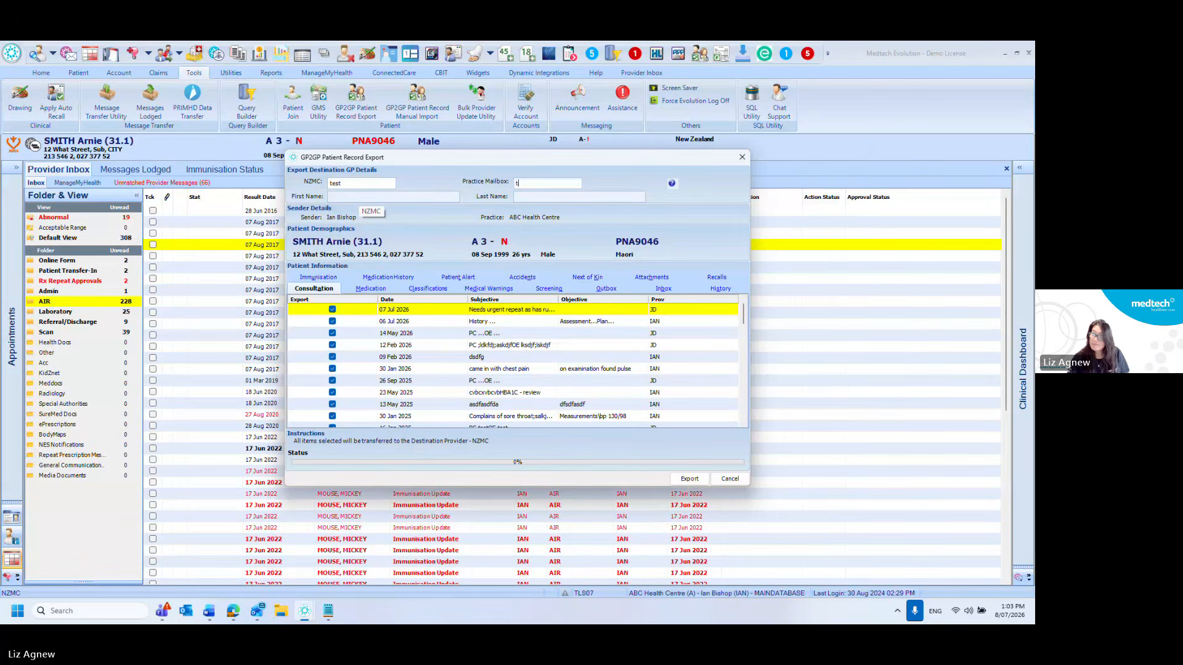
text(test)
key(Tab)
text(test)
key(Tab)
text(test)
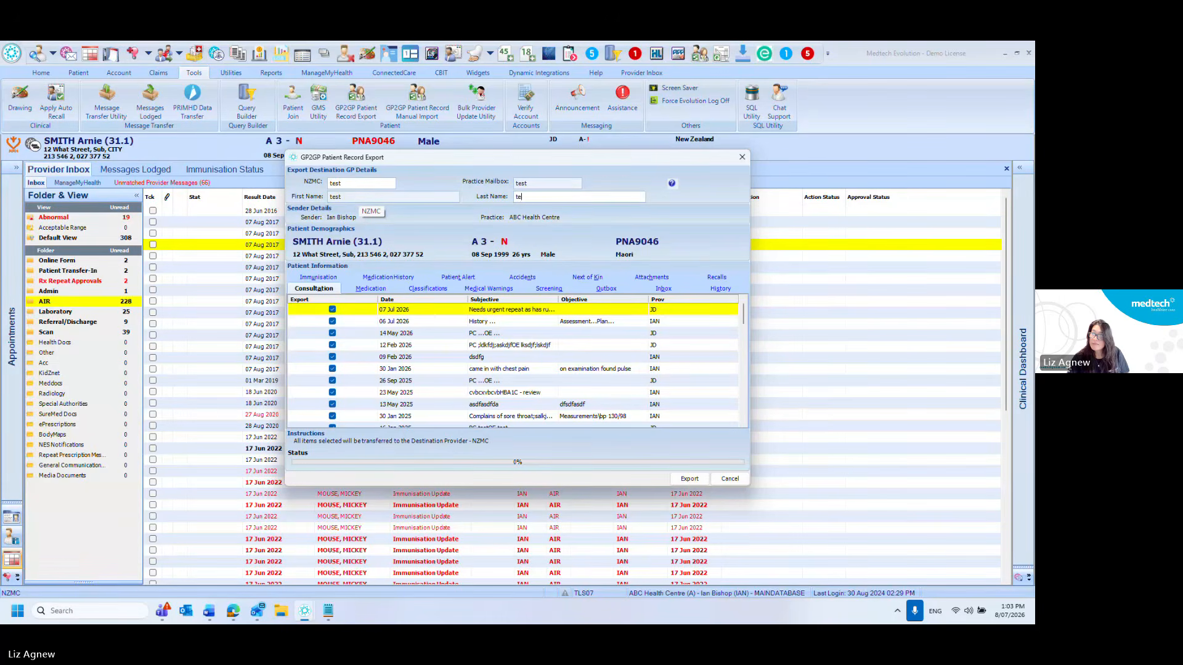
- Examine the patient information categories included in the GP2GP export, from Medication through to Recalls
click(358, 289)
key(Right)
key(Right)
key(Right)
key(Right)
key(Right)
key(Right)
key(Right)
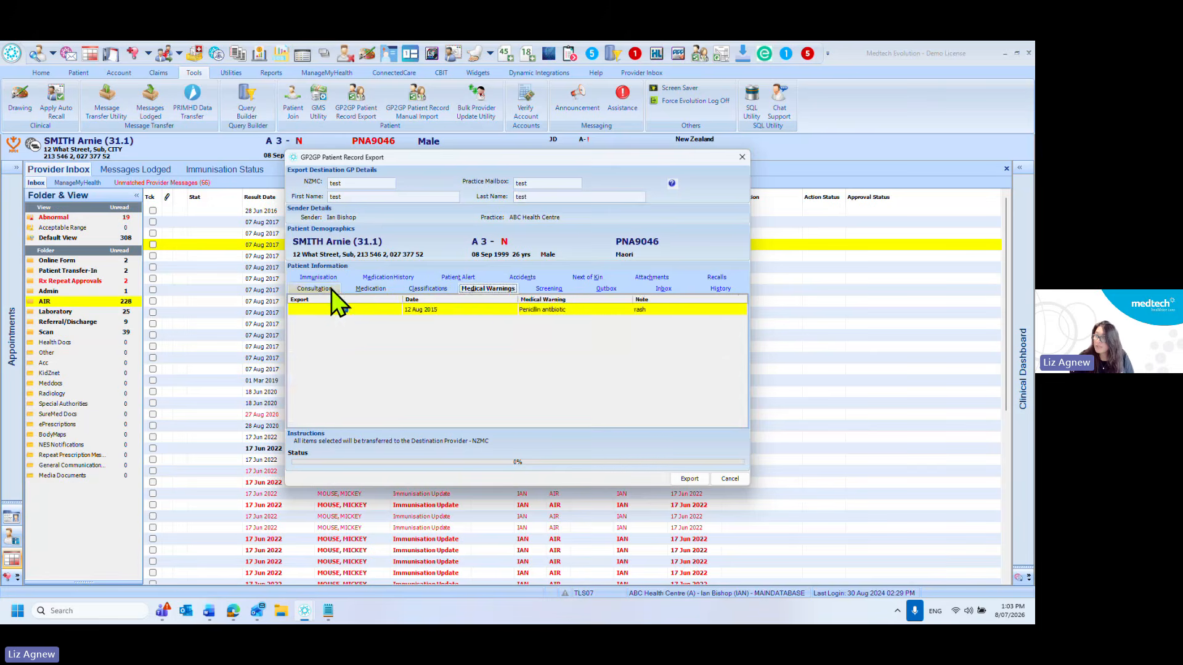
key(Right)
key(Right)
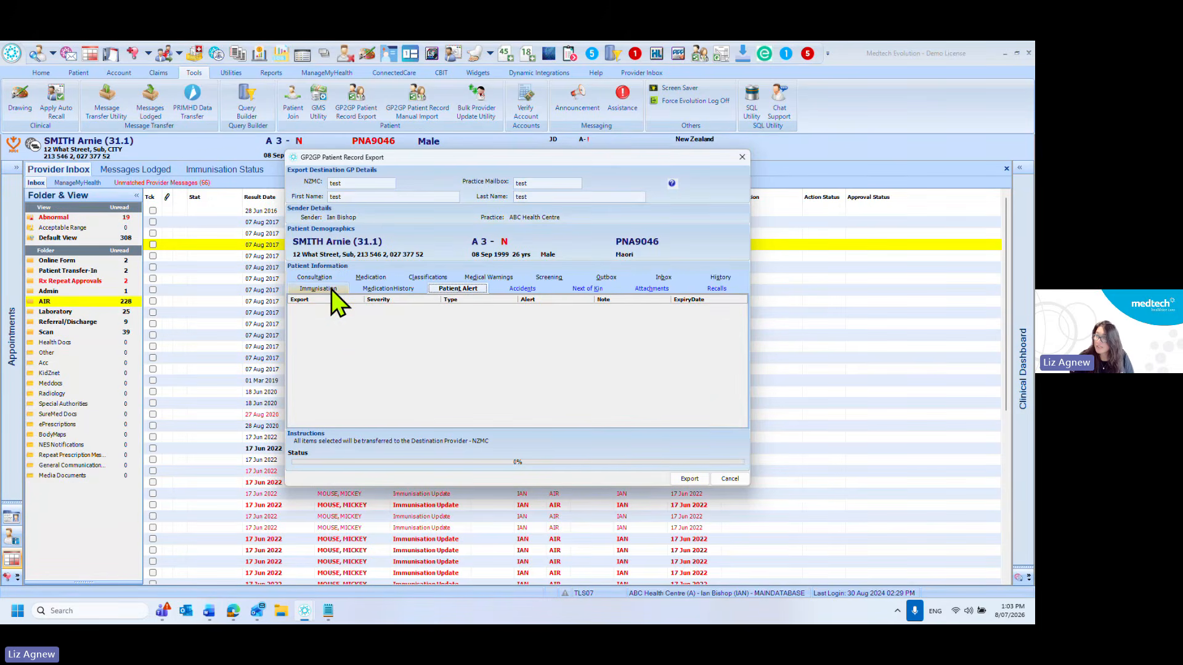
key(Right)
key(Right)
key(Right)
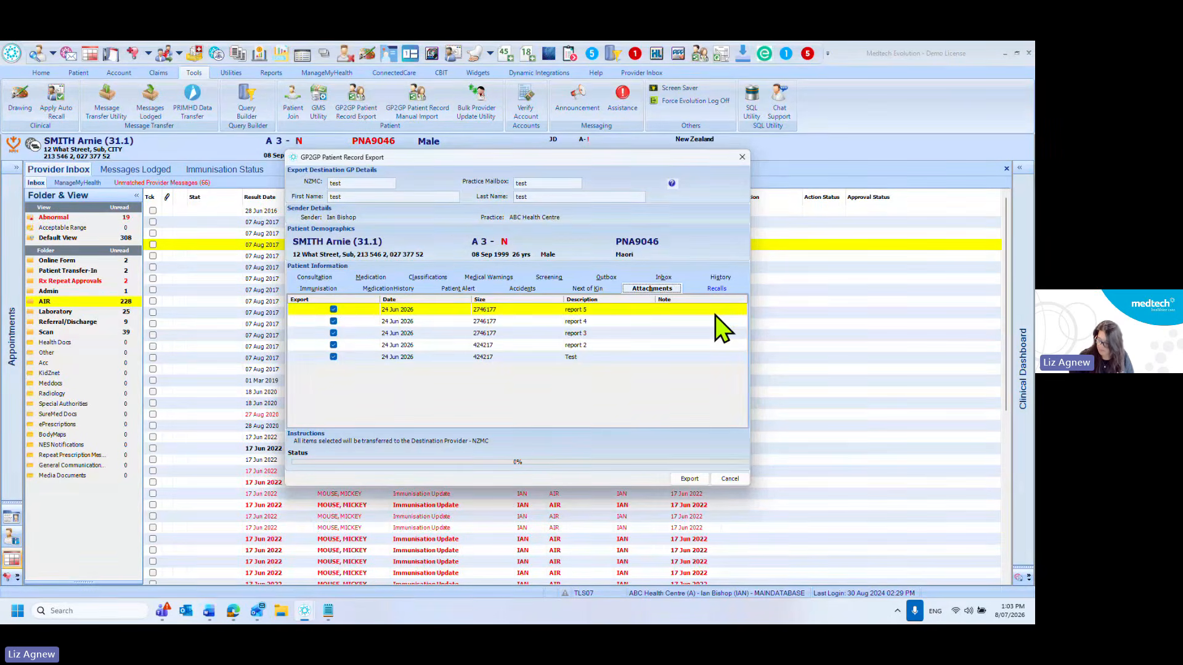
- Export the patient's GP2GP record and agree to set the patient record as inactive
click(690, 479)
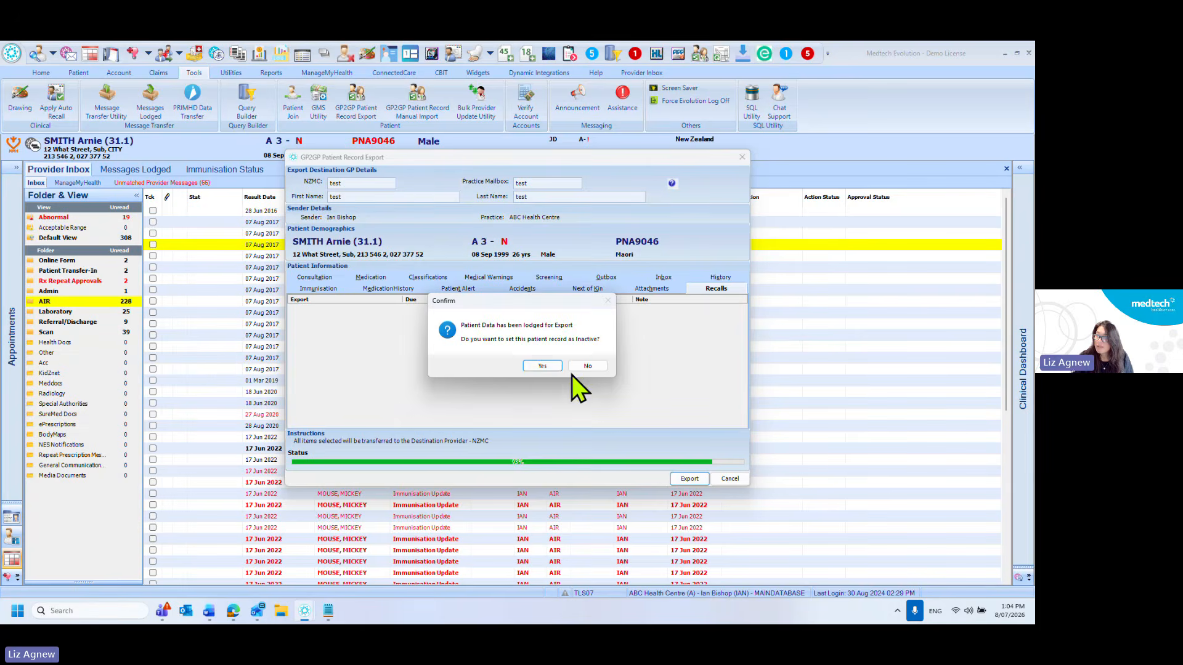
click(553, 368)
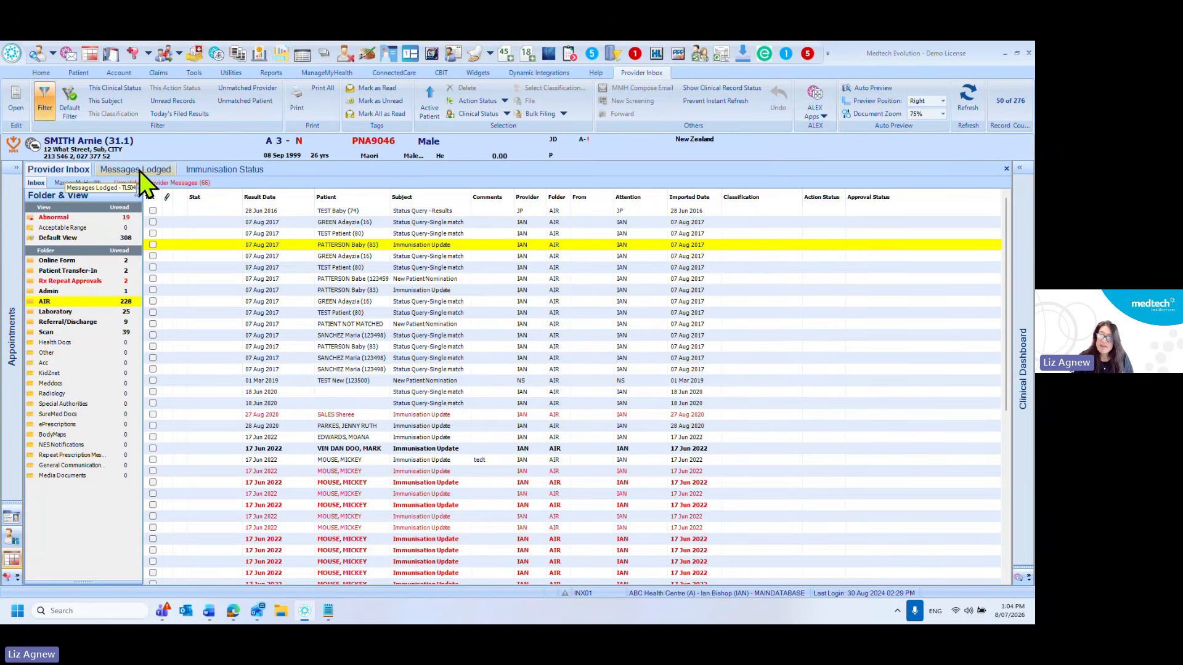
- Examine the file references of the exported record among the lodged GP2GP messages
click(195, 73)
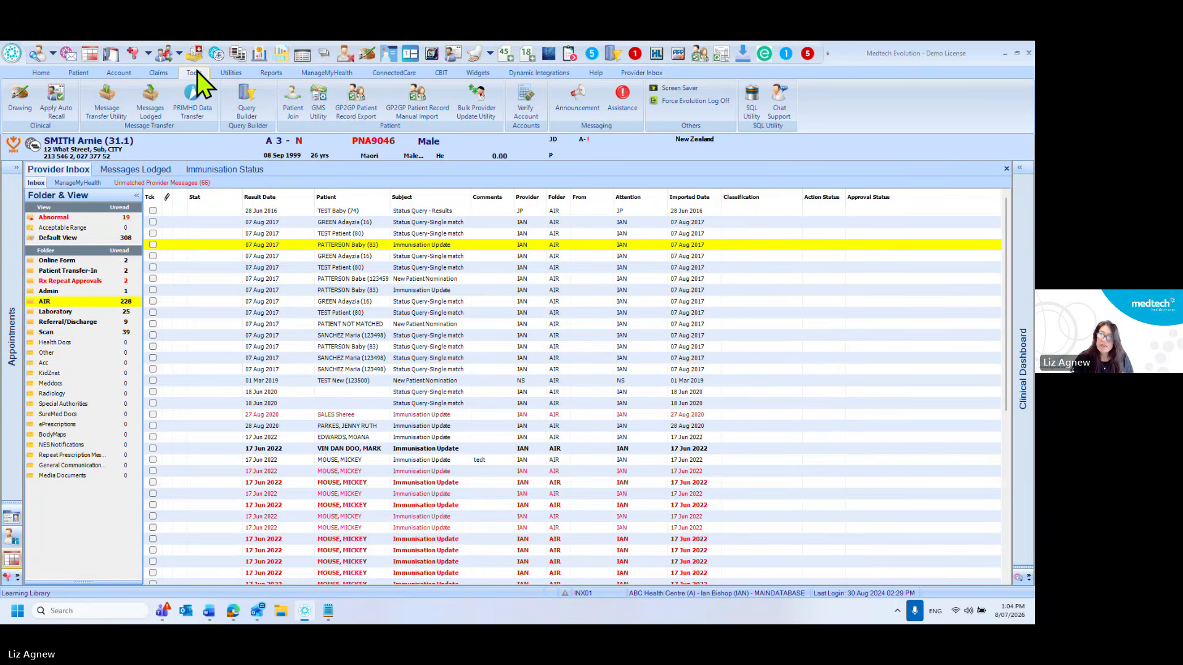
click(157, 106)
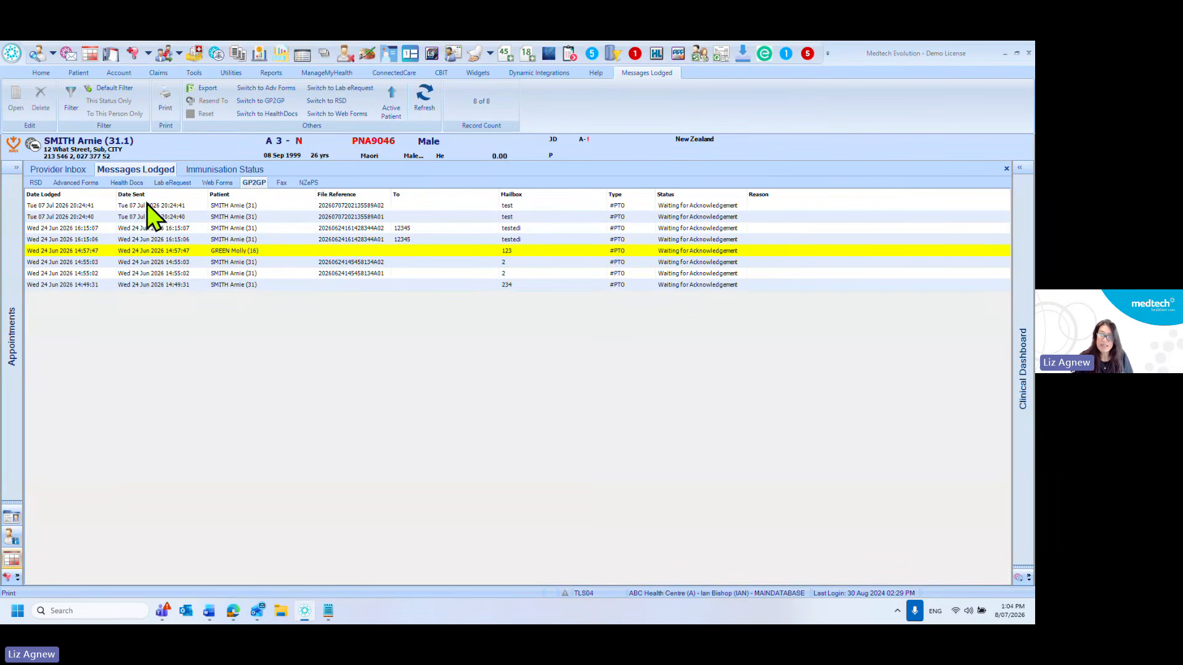
click(336, 220)
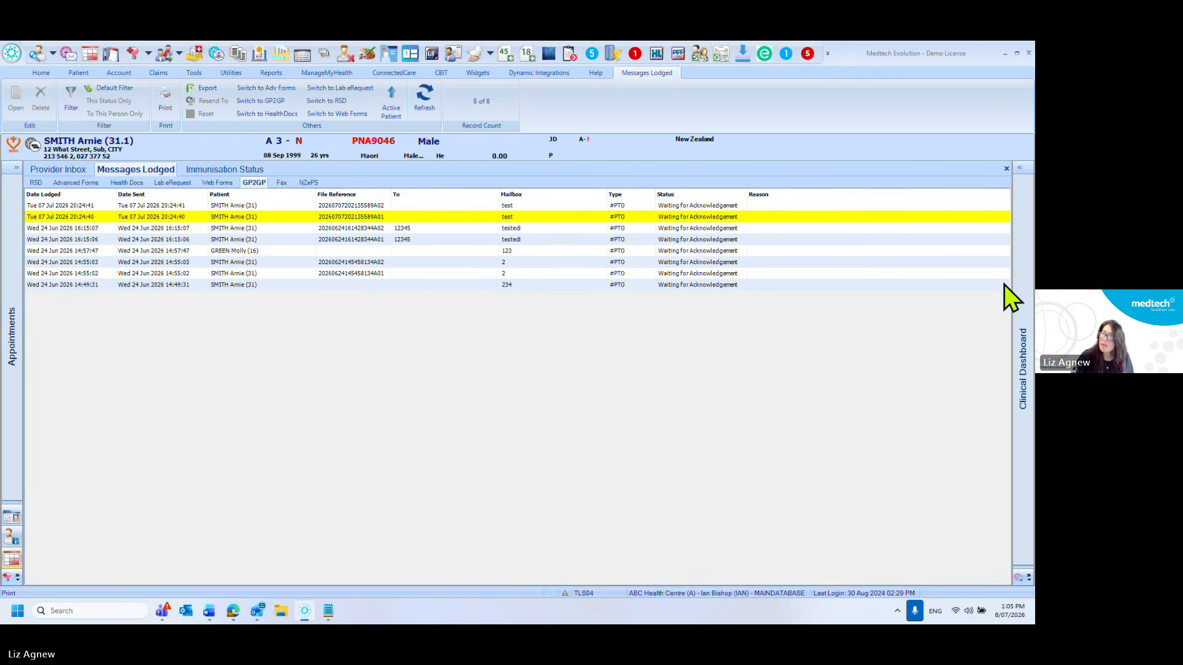
- View the first 24 Jun 2026 GP2GP record in the Provider Inbox's Patient Transfer-In folder, including its reference number, and close it
click(67, 172)
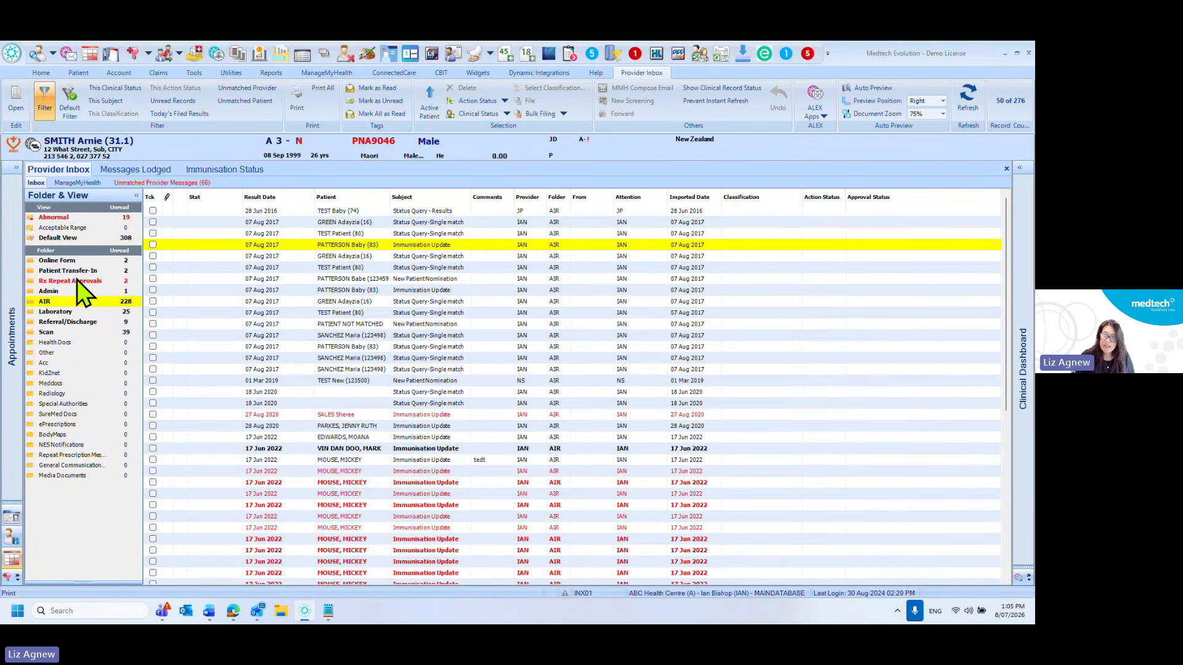
click(56, 272)
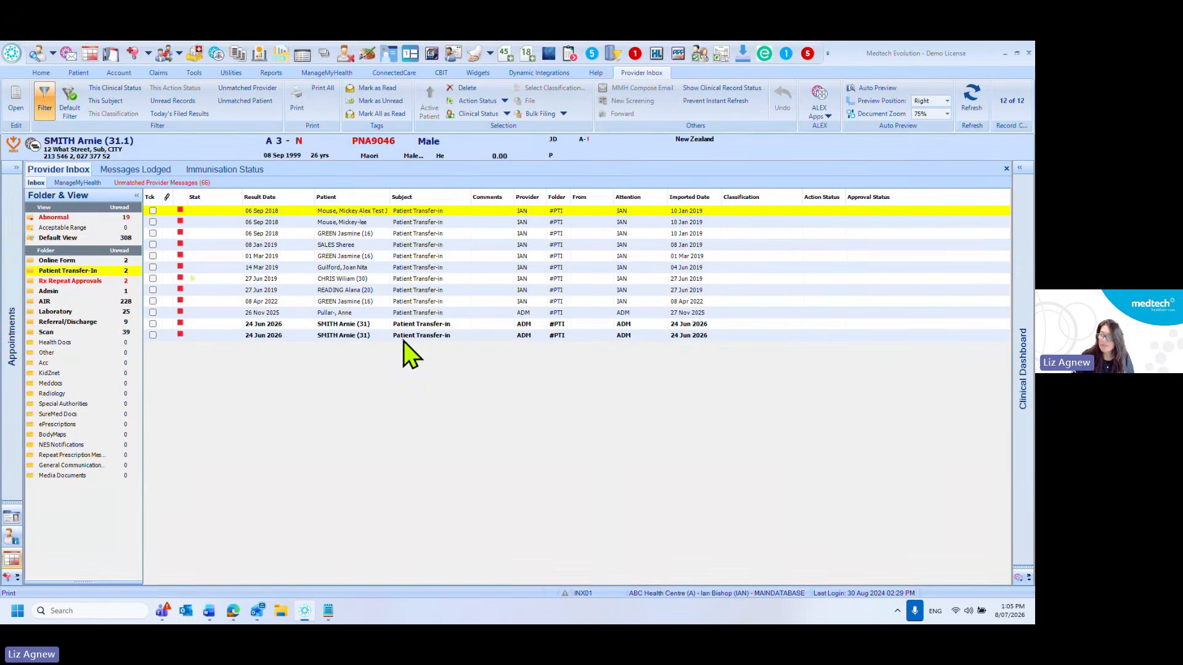
click(431, 324)
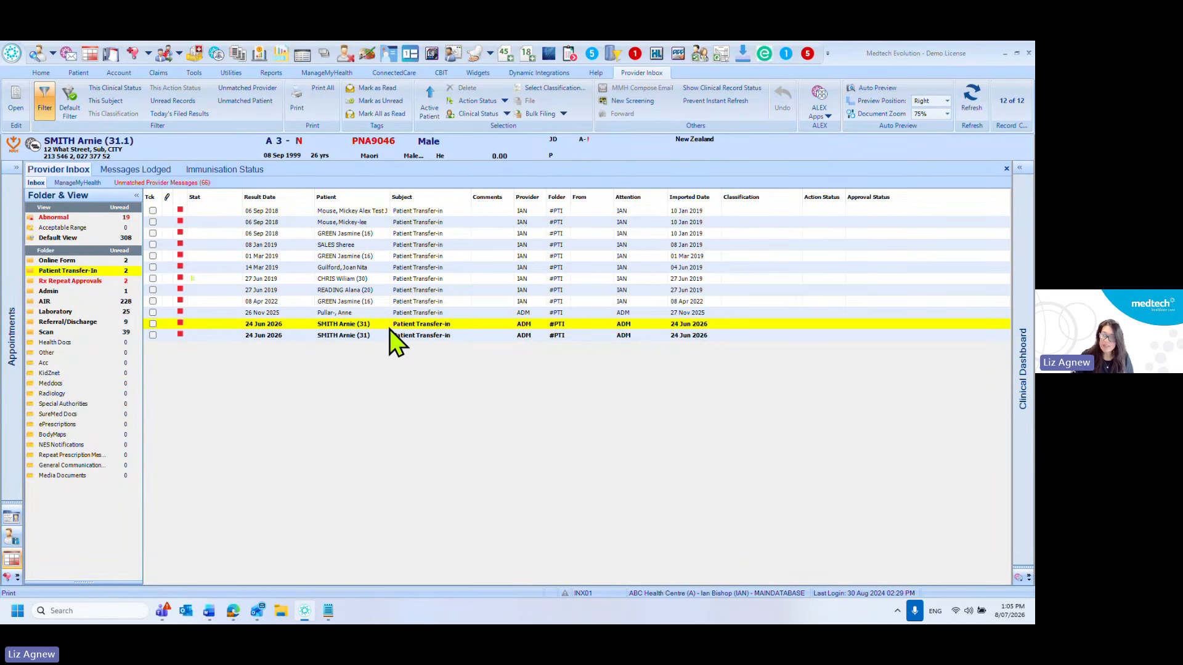
double_click(432, 325)
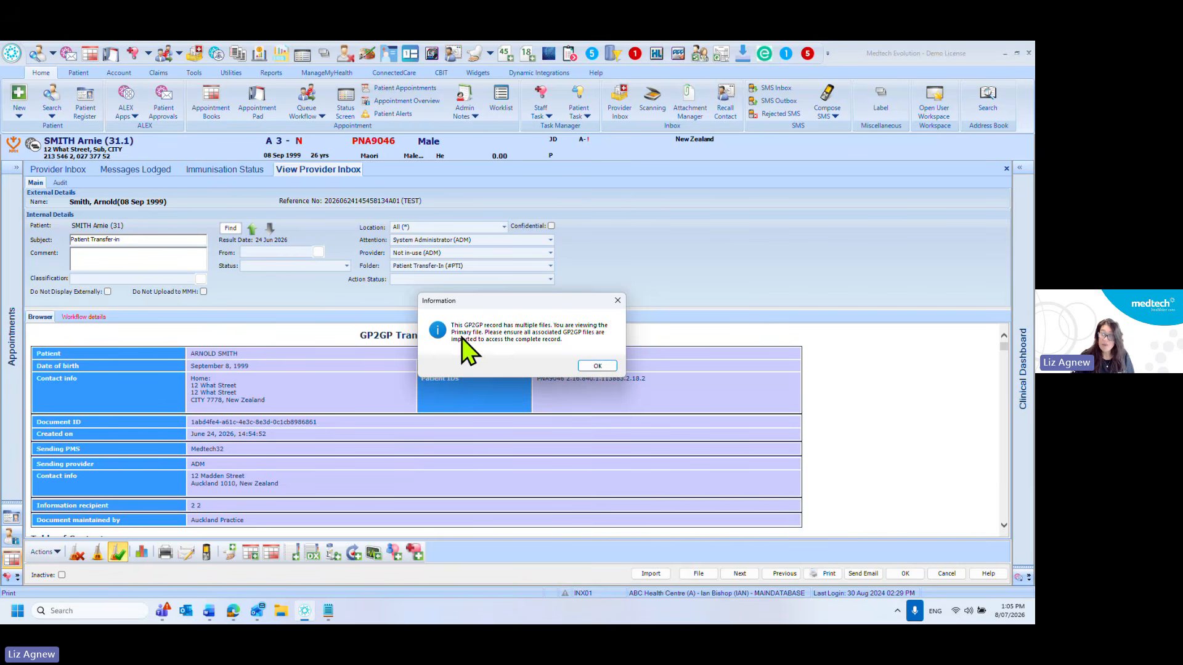
click(606, 369)
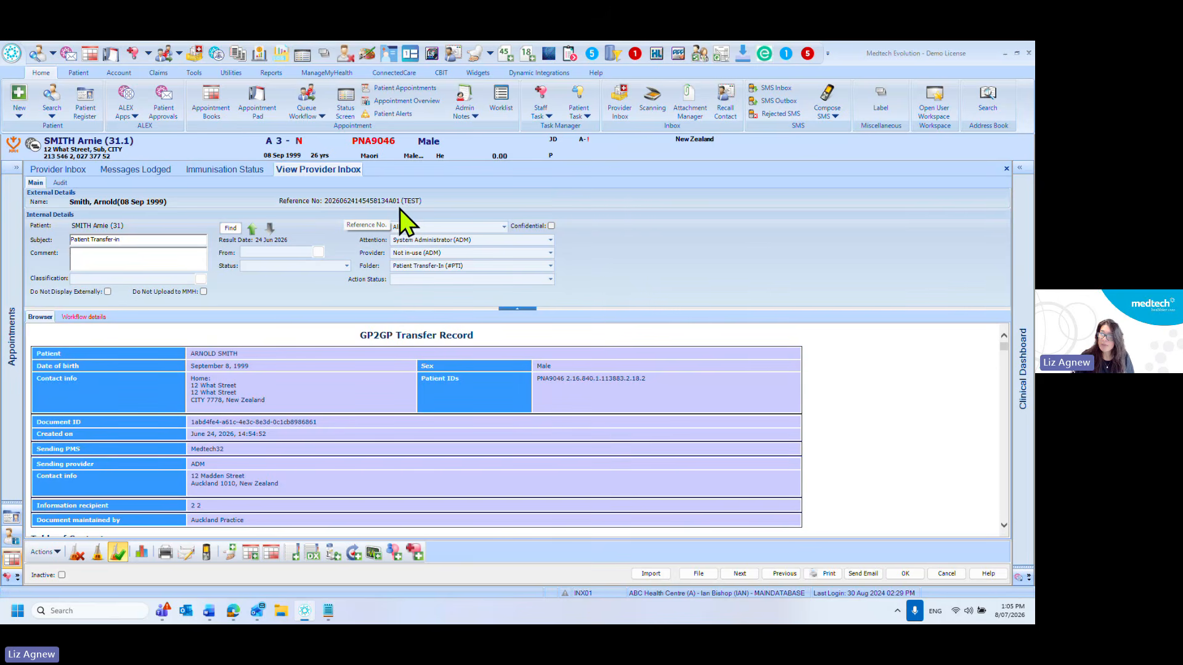
click(1005, 168)
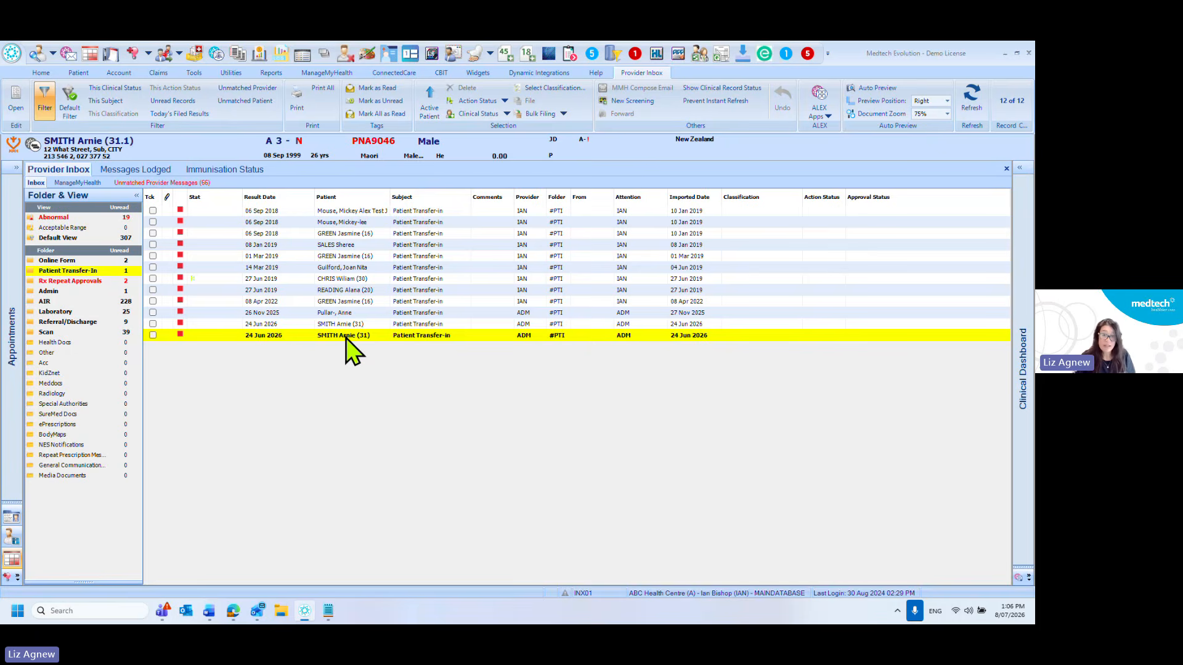
- Open the second 24 Jun 2026 patient transfer-in record and dismiss its multiple-files message
double_click(345, 337)
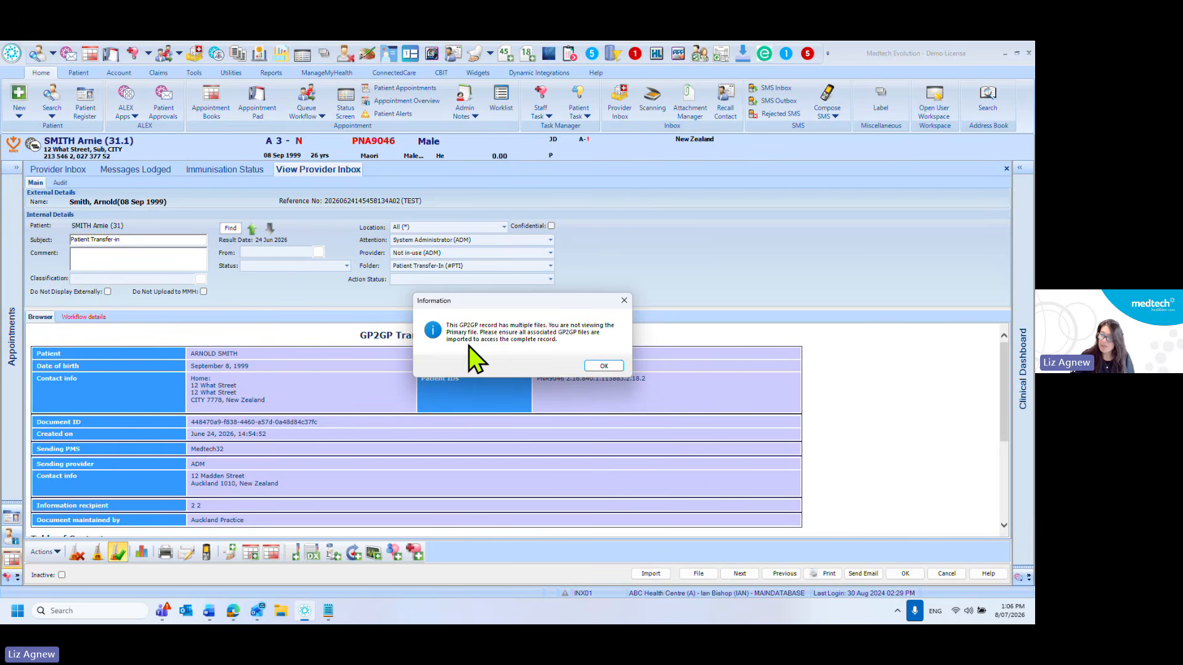
click(612, 364)
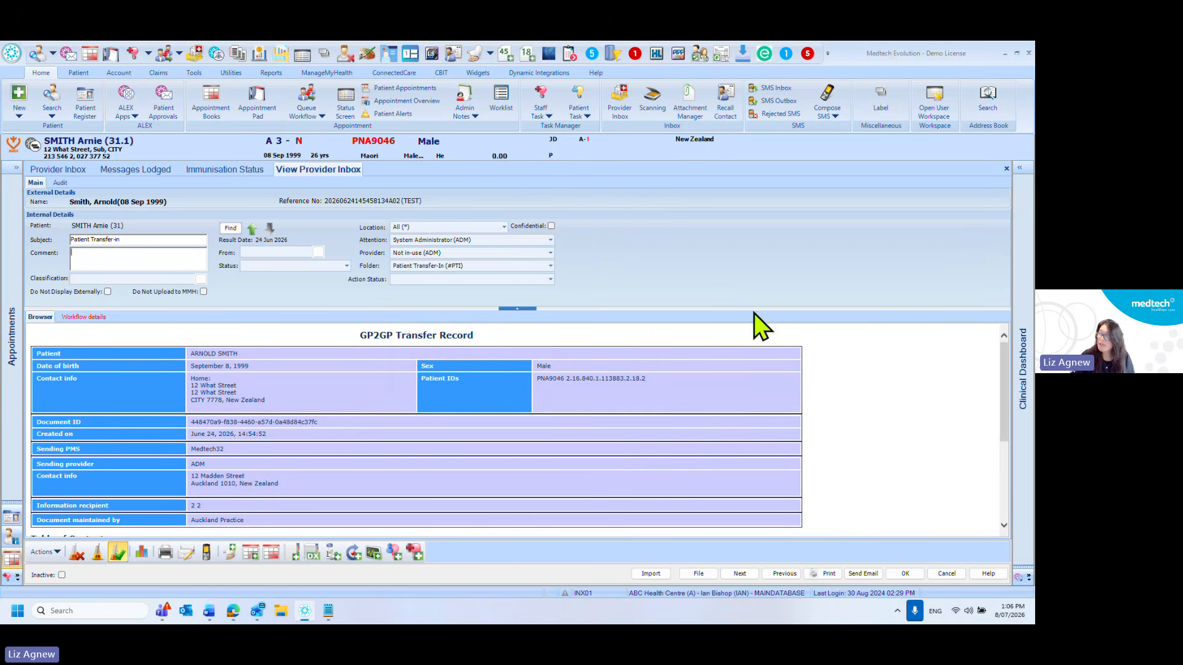
- Close the open transfer-in record, view the other 24 Jun 2026 GP2GP record past its multiple-files message, and return to the inbox list
click(1007, 168)
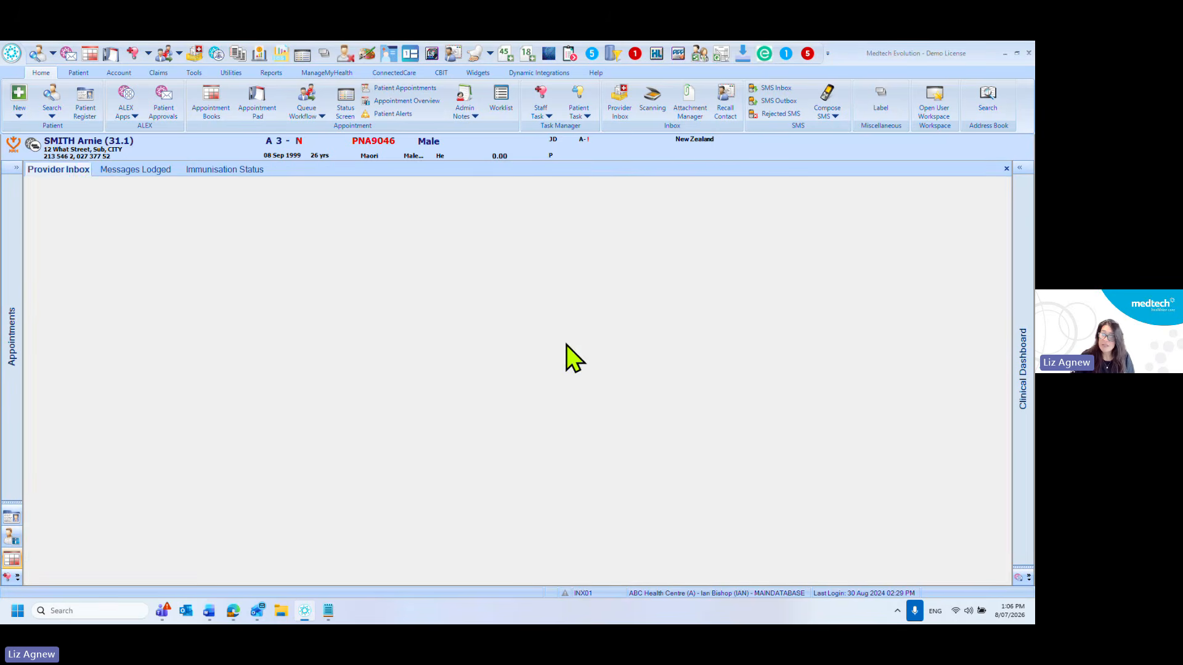
click(358, 325)
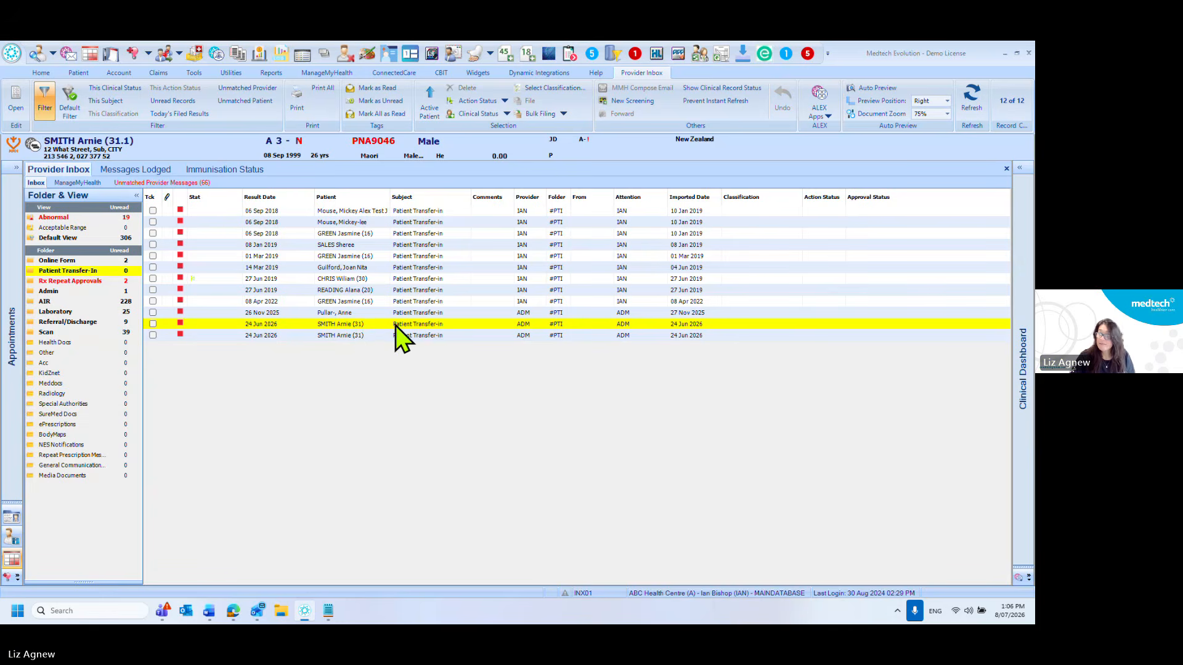
double_click(395, 326)
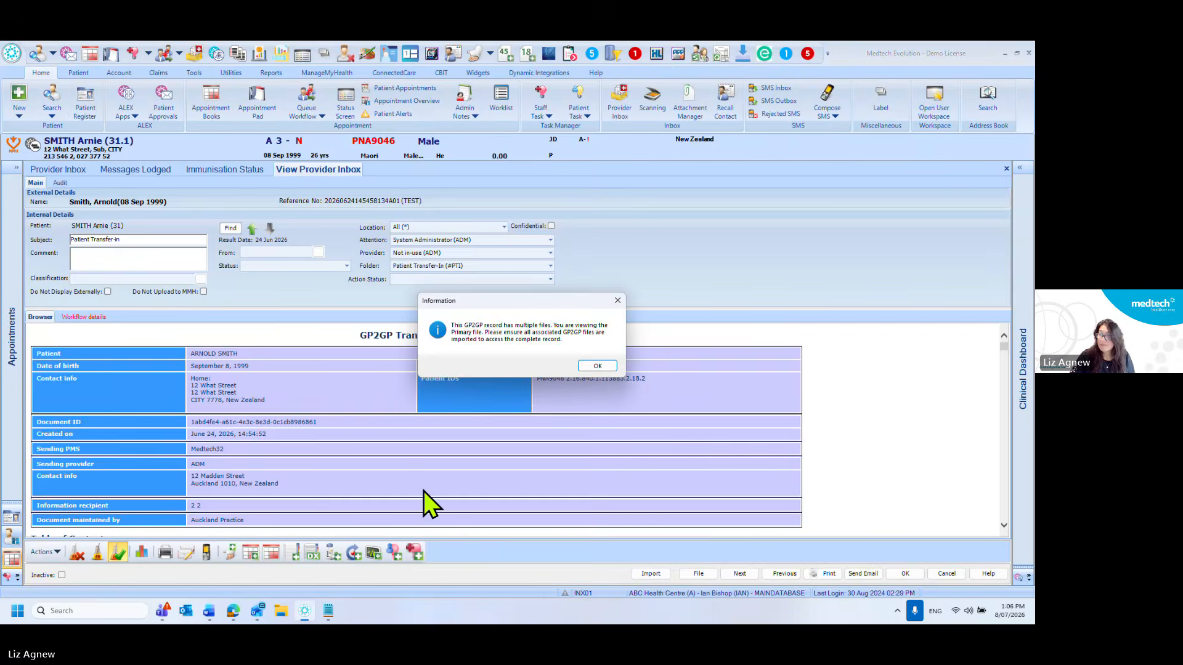
click(597, 366)
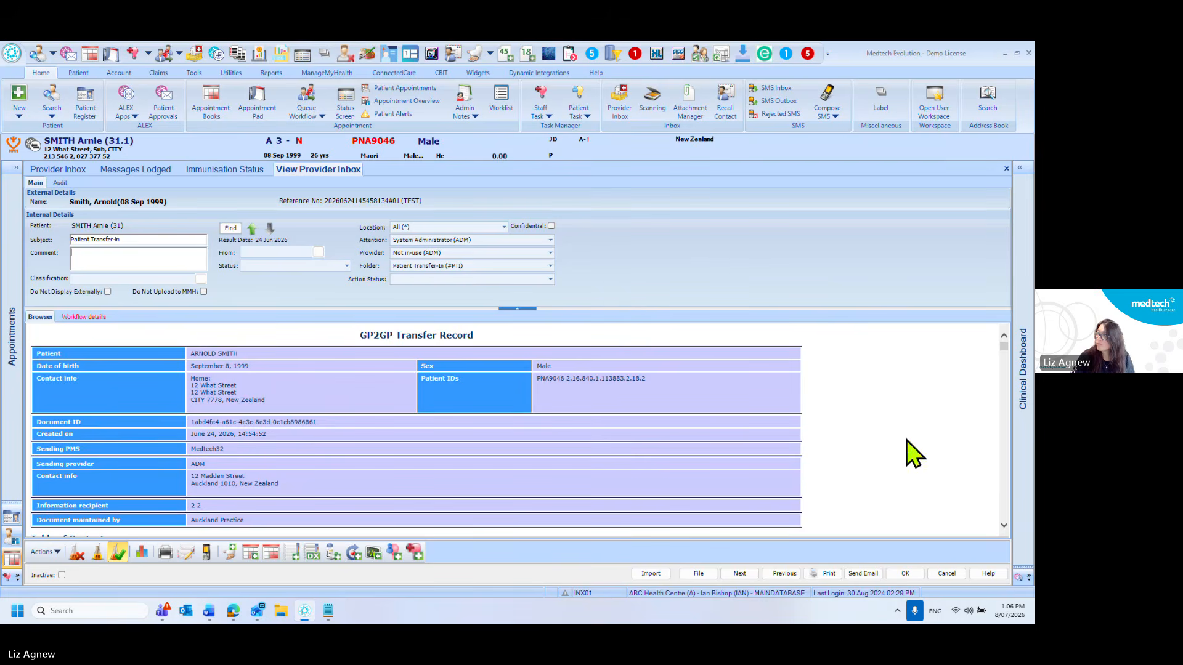
click(1006, 168)
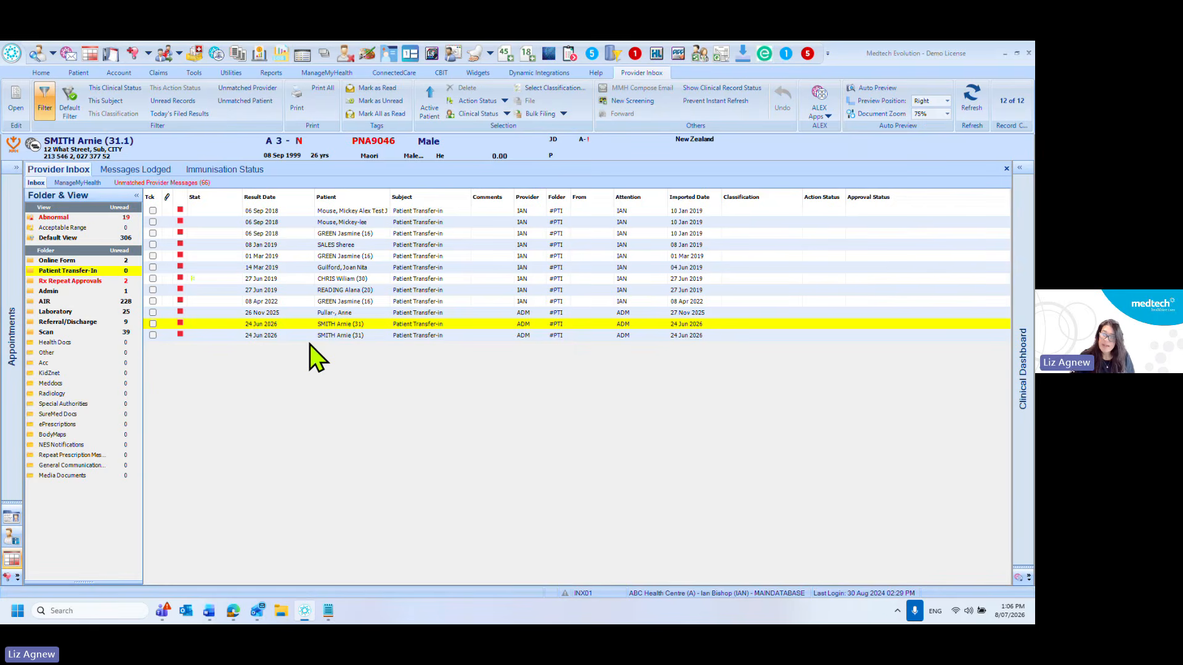
click(354, 337)
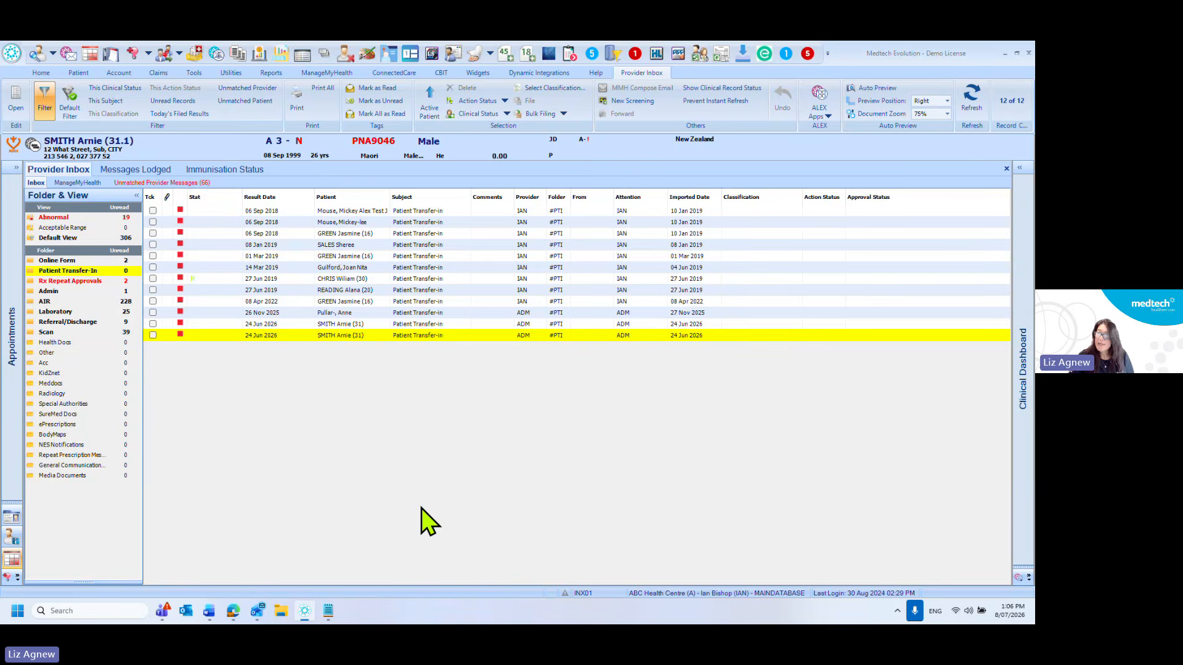
- Switch to the Version 9.0 Webinar Opener presentation in the browser and advance to the Questions slide
click(1003, 54)
mouse_move(231, 611)
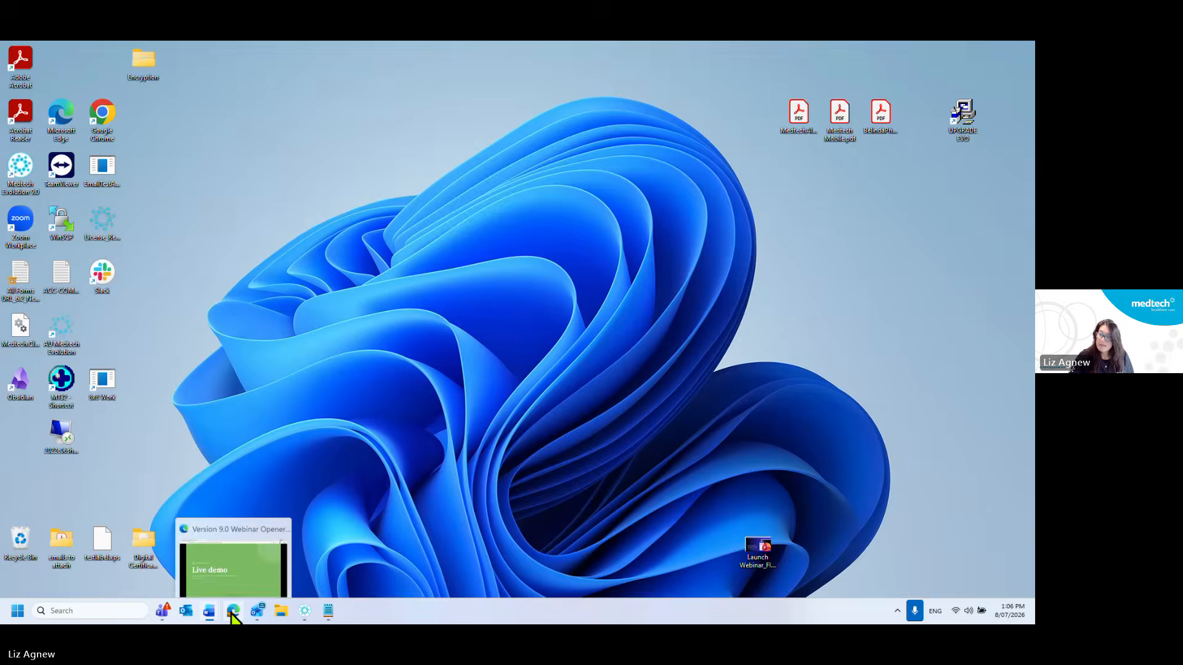
click(240, 547)
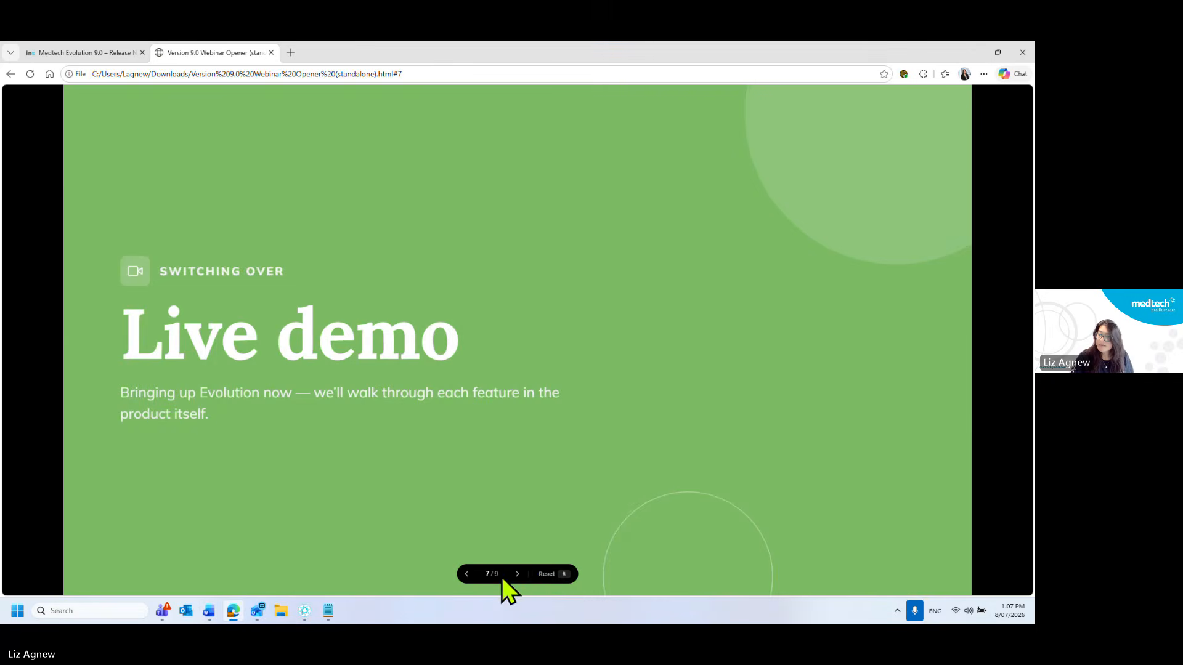
click(518, 574)
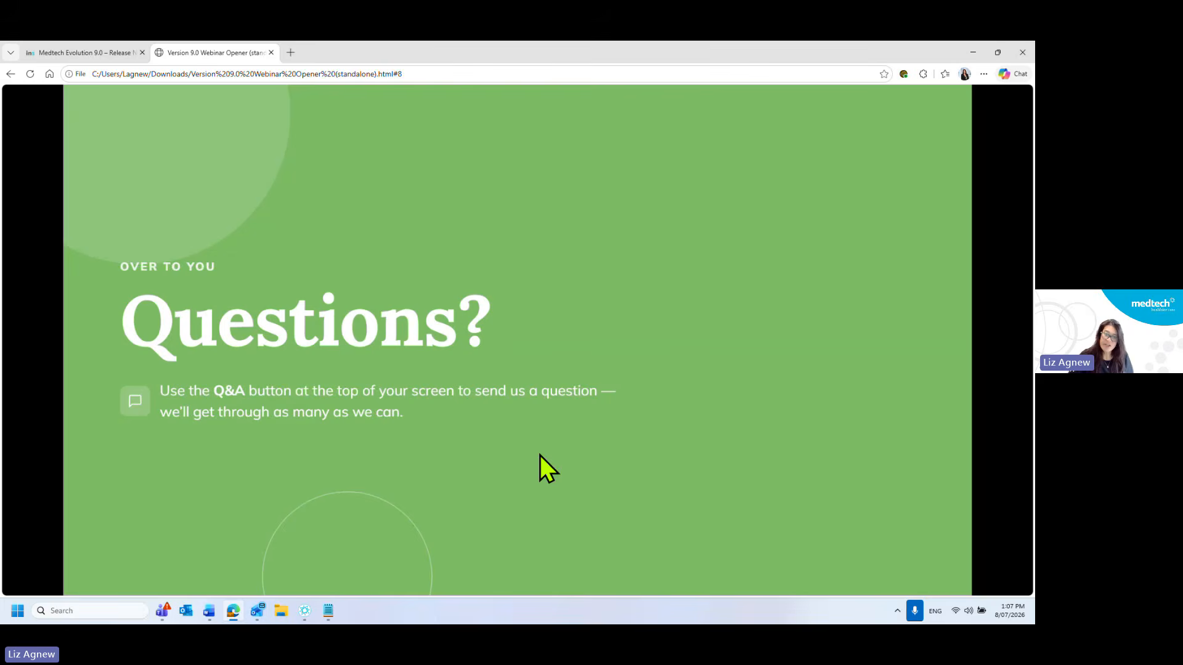
mouse_move(544, 463)
mouse_move(541, 389)
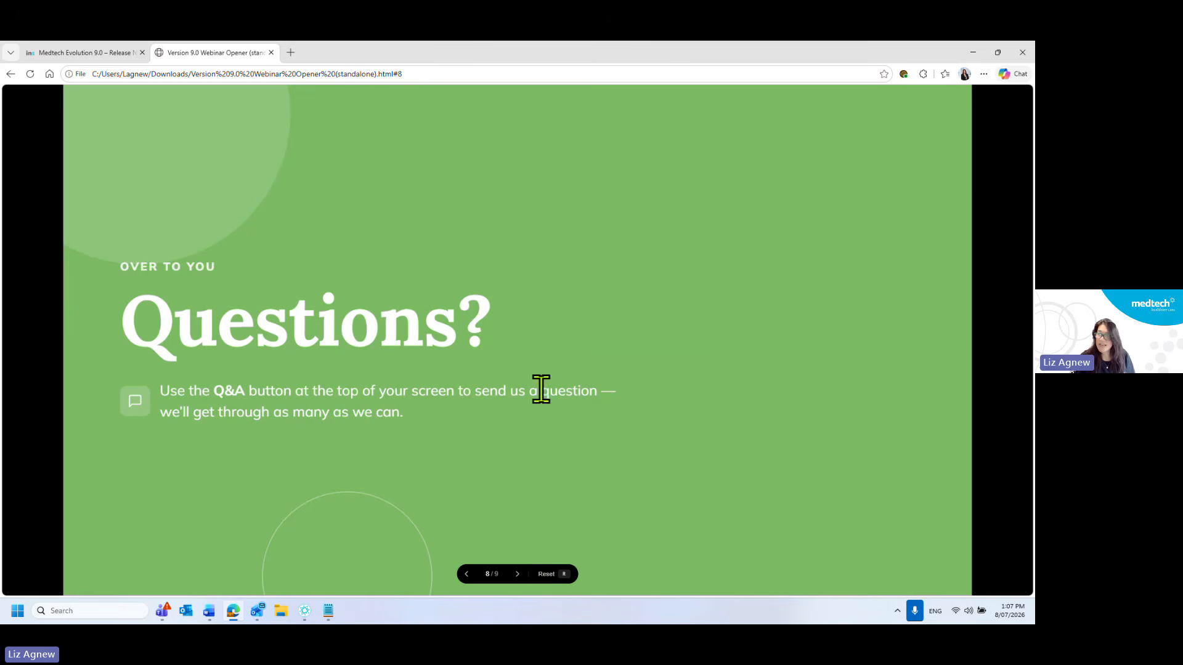
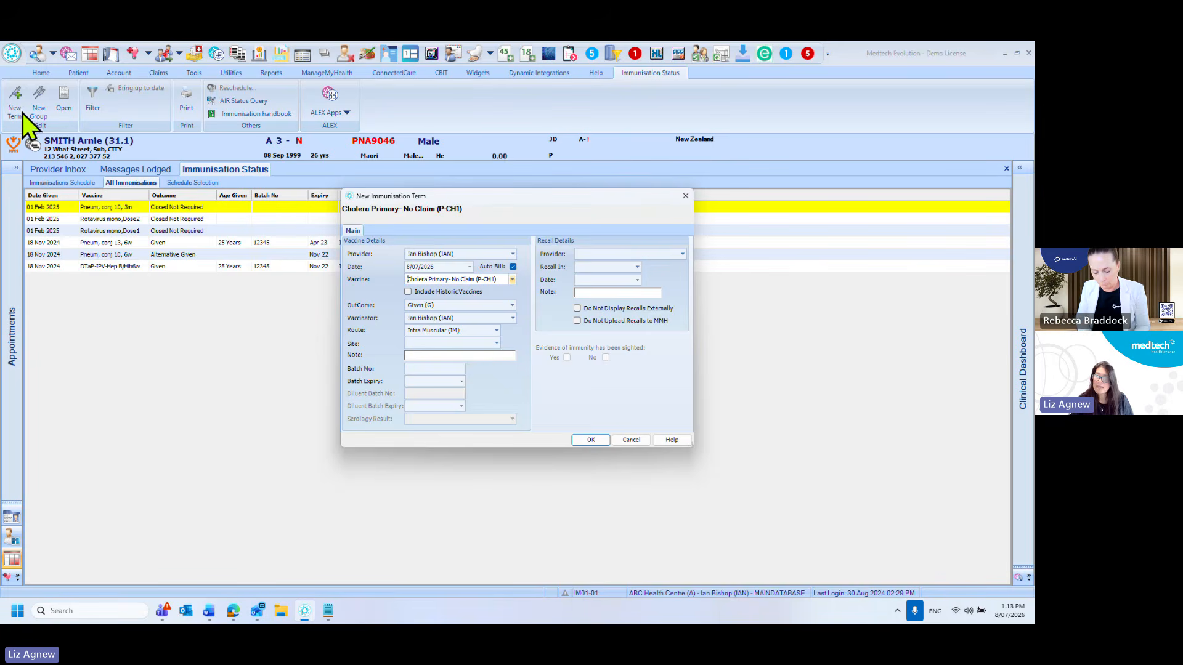
- Cancel the new immunisation term, and open a blank immunisation group entry to view its fields before cancelling it
click(631, 440)
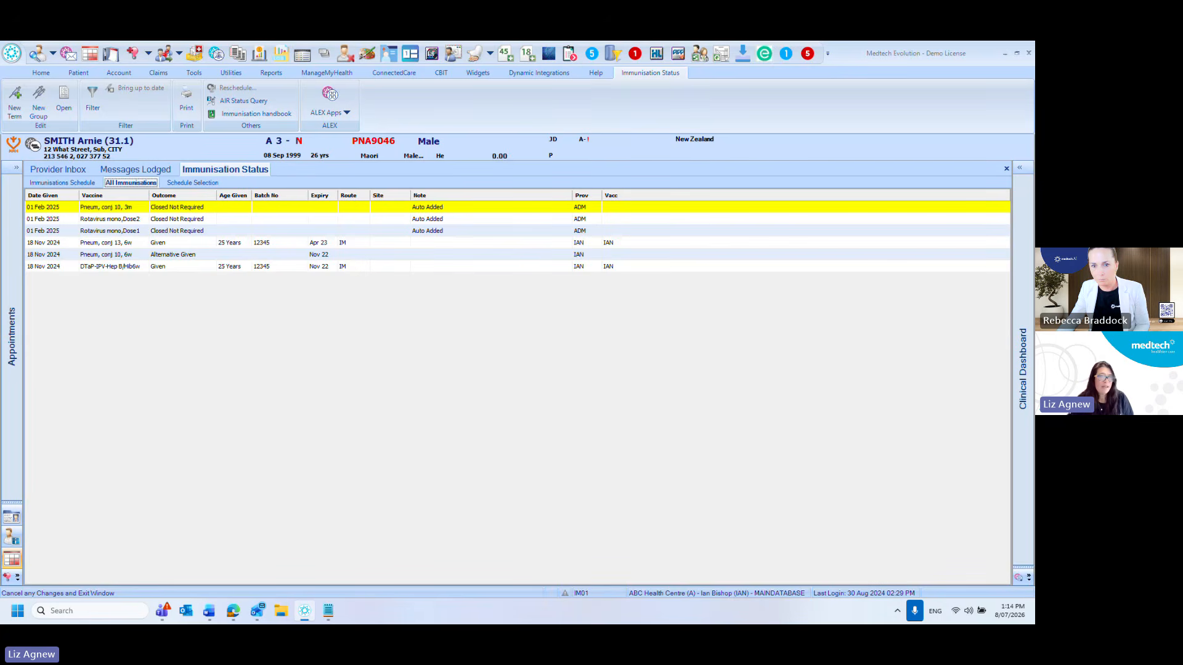
click(39, 104)
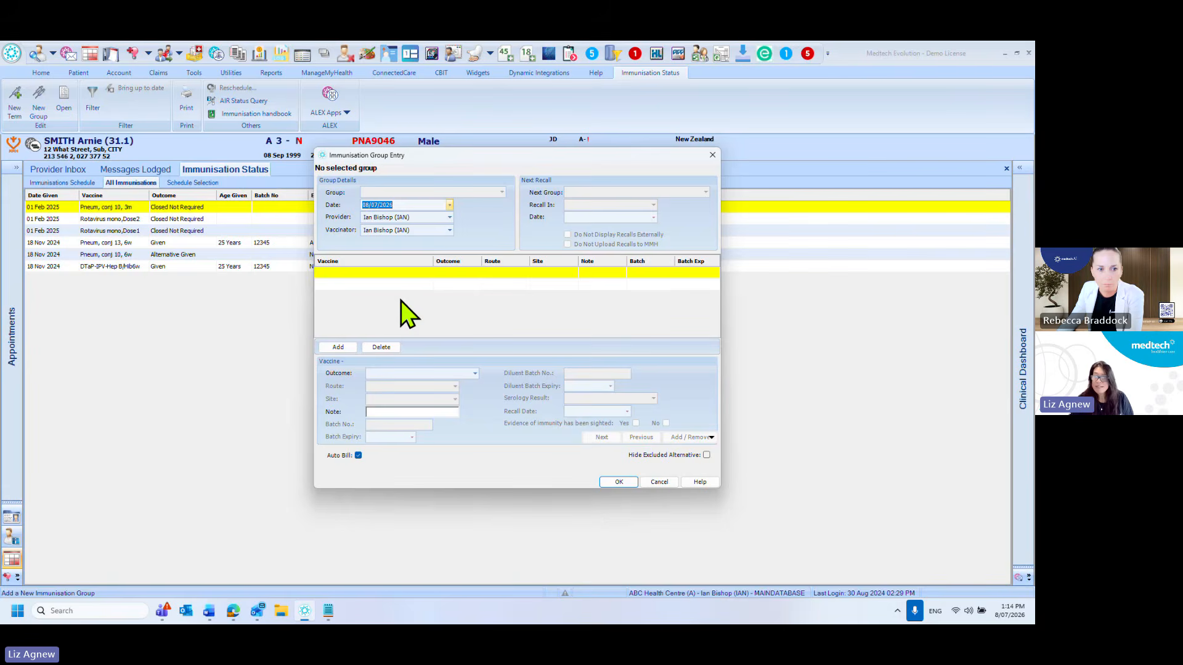
click(669, 485)
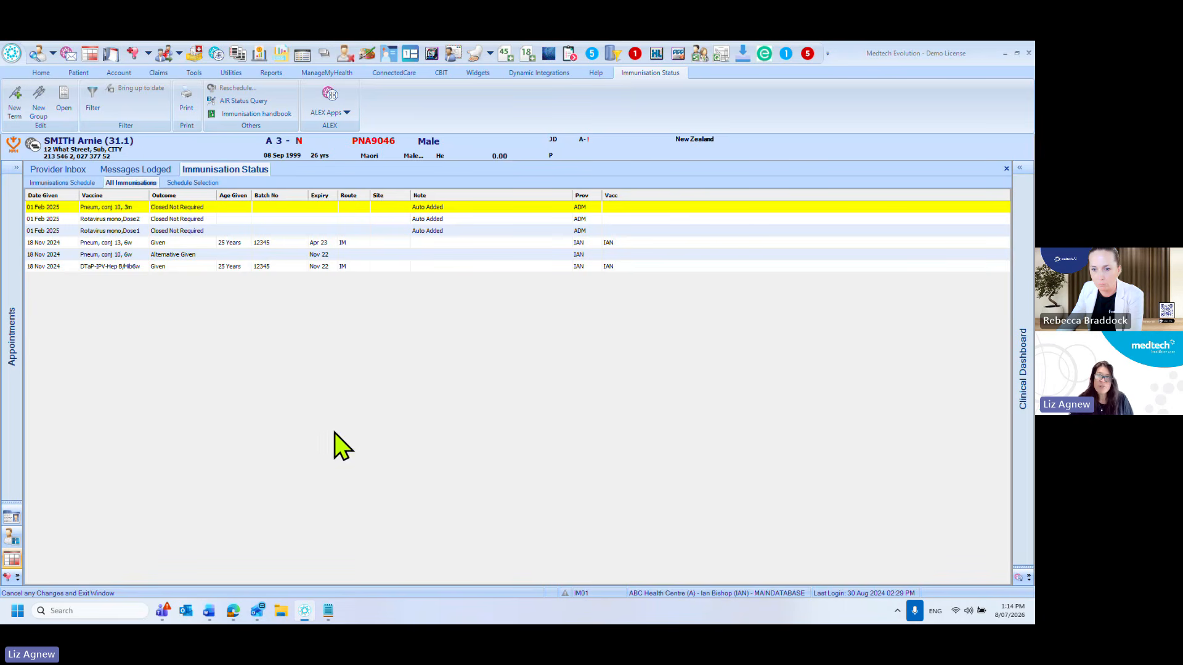
- Open the Vaccine list in the Recall Screening setup options
click(13, 55)
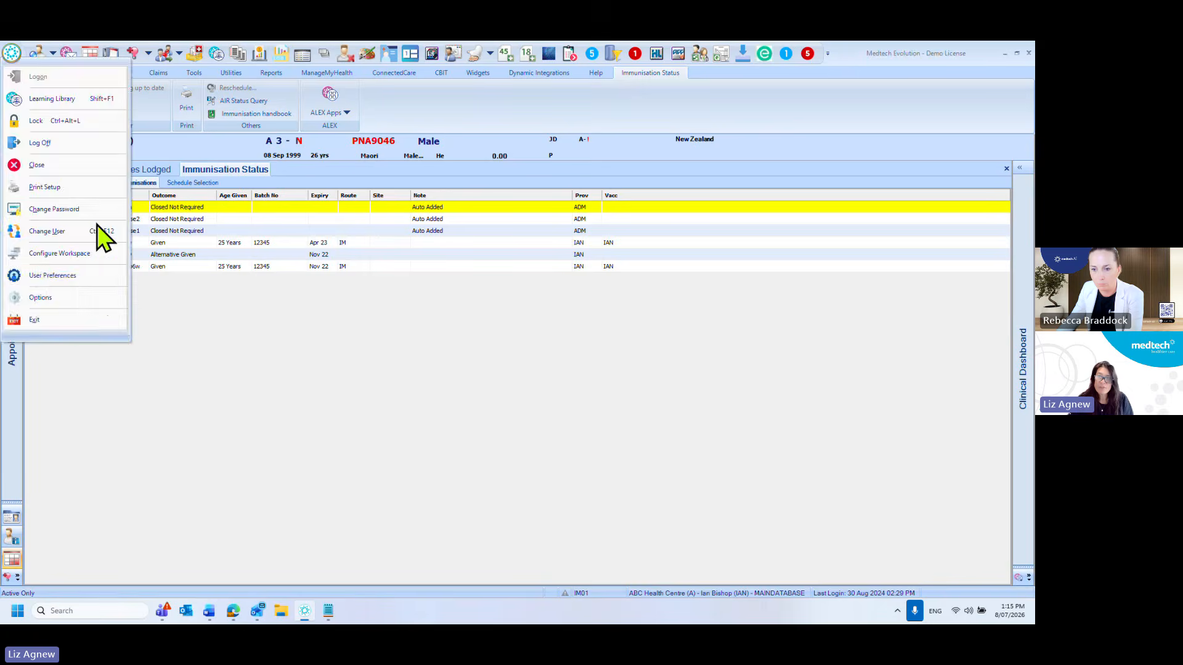
click(96, 298)
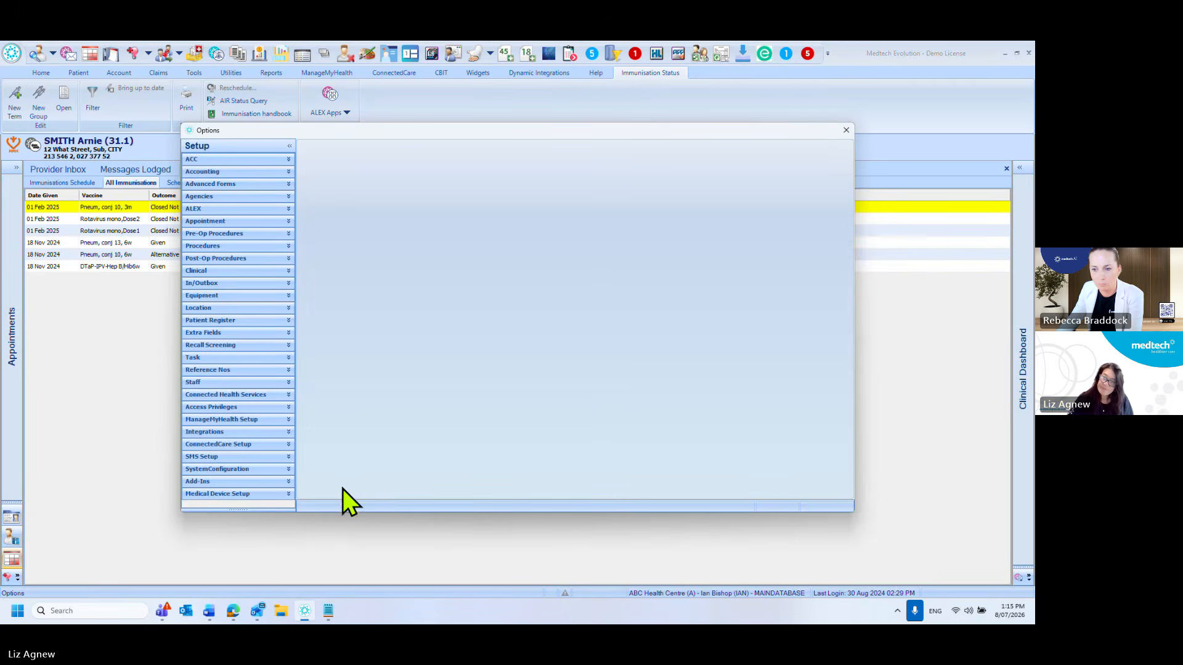
click(243, 345)
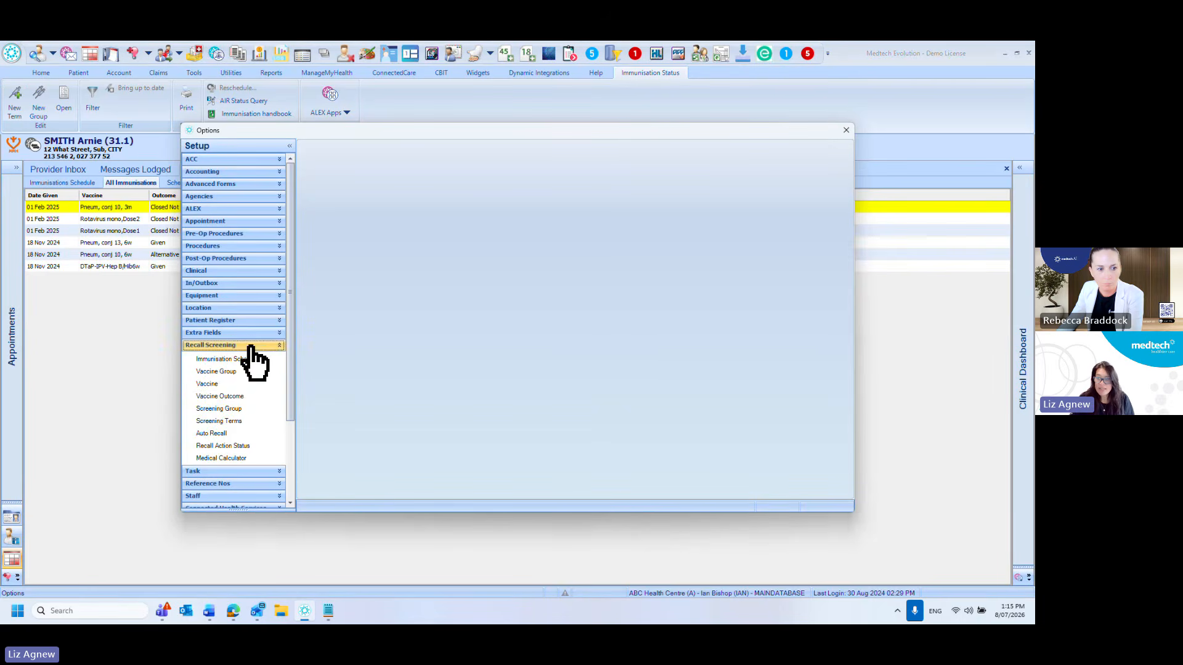
click(251, 386)
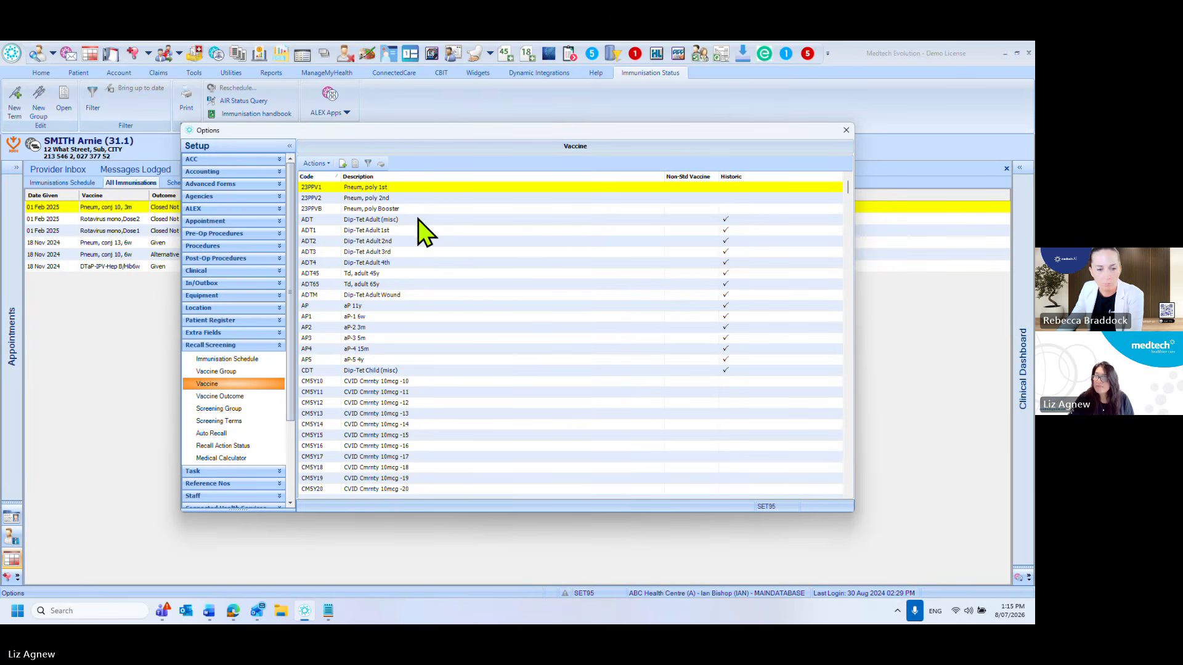
- Find the vaccine "Poliovirus, inactivated, fractional-dose" (P-FIPV) in the vaccine list and open its details
click(847, 476)
click(847, 476)
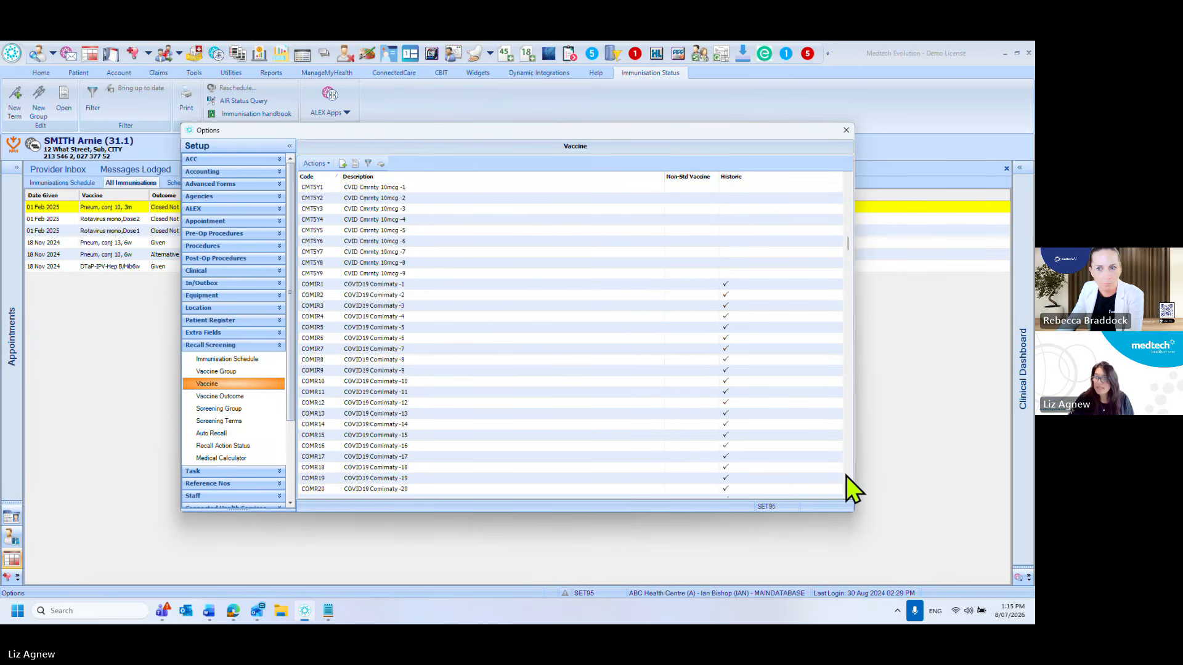
click(847, 476)
click(846, 476)
click(846, 476)
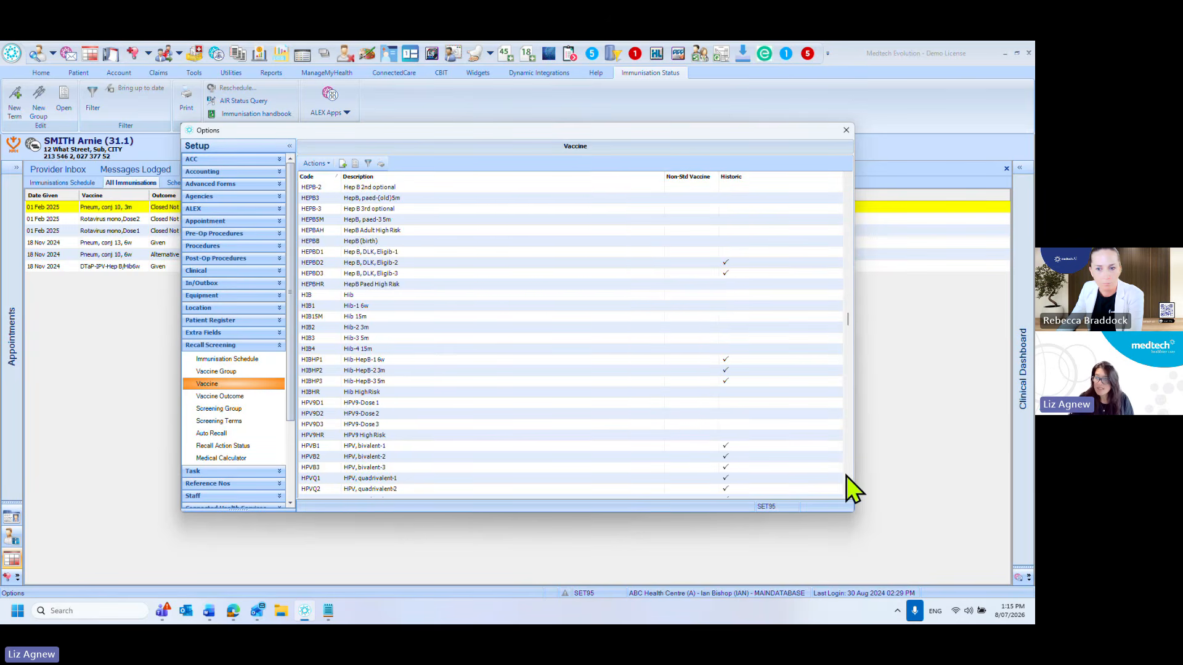
click(847, 476)
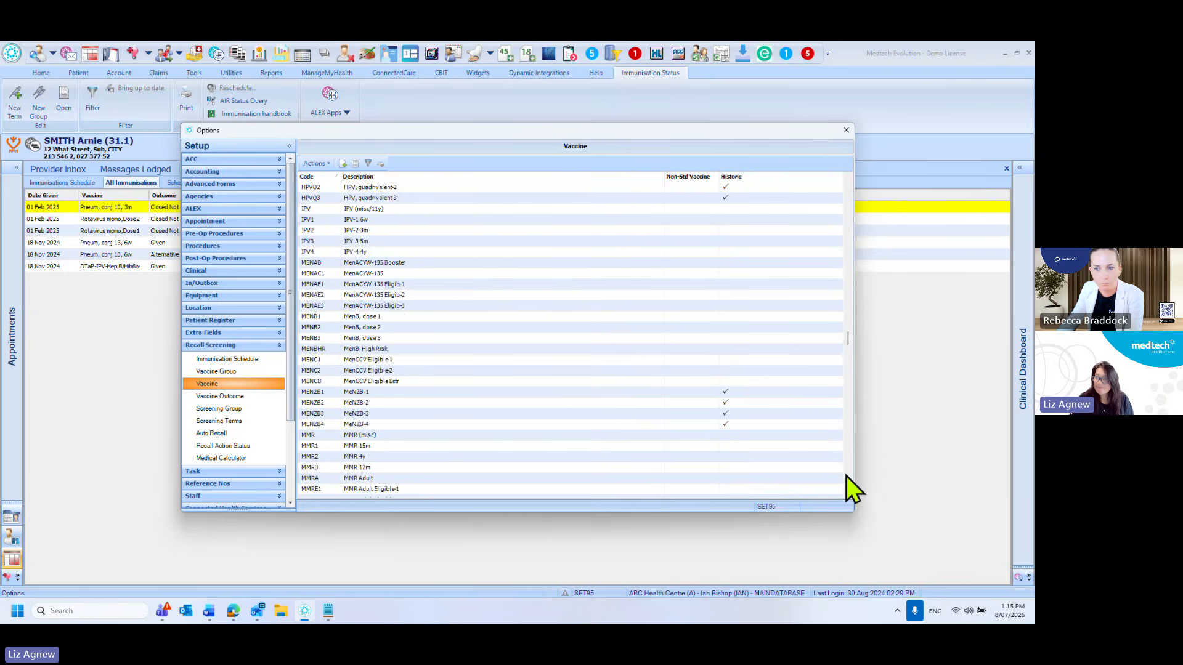
click(847, 476)
click(846, 477)
click(846, 476)
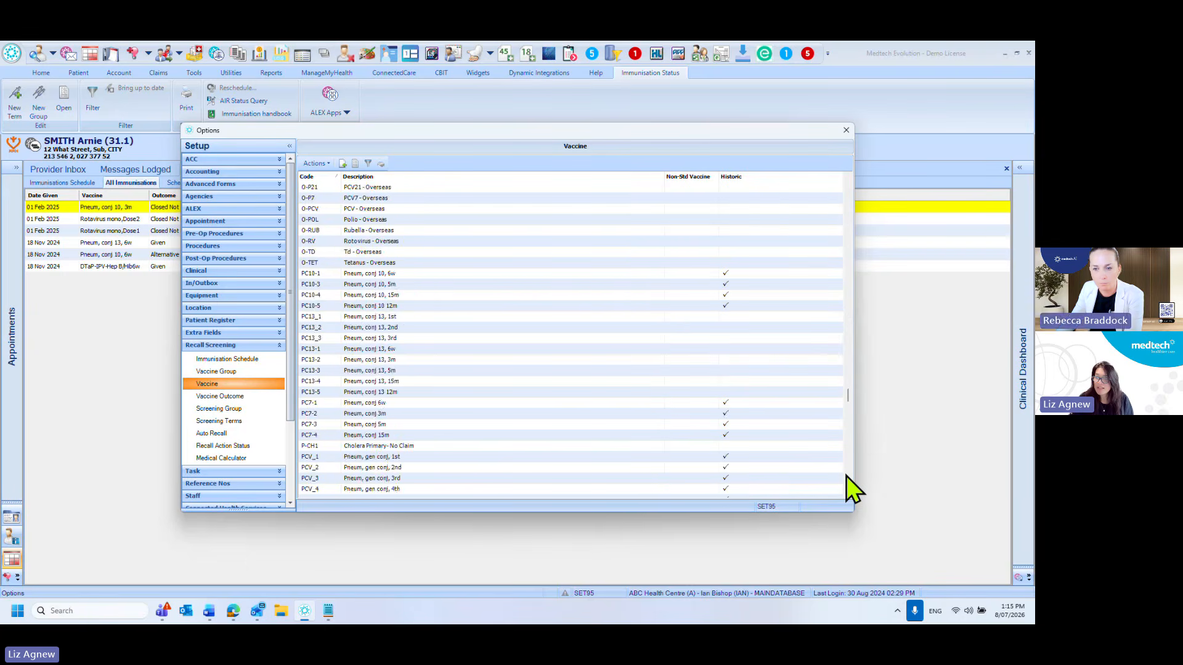
click(847, 476)
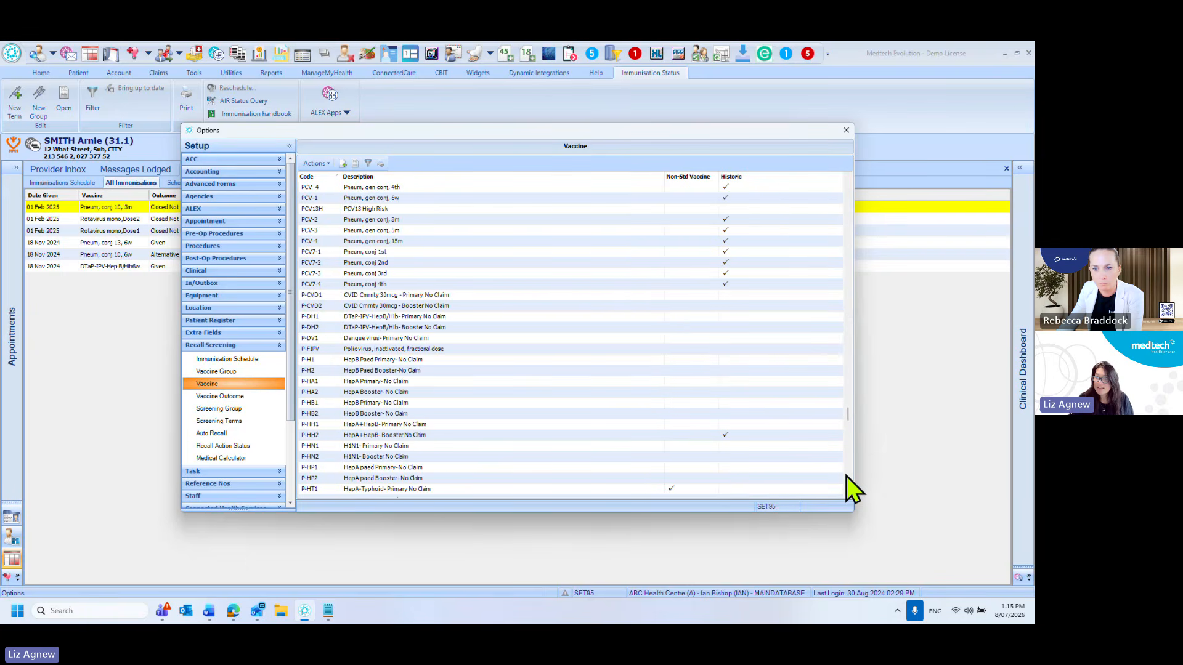
double_click(338, 352)
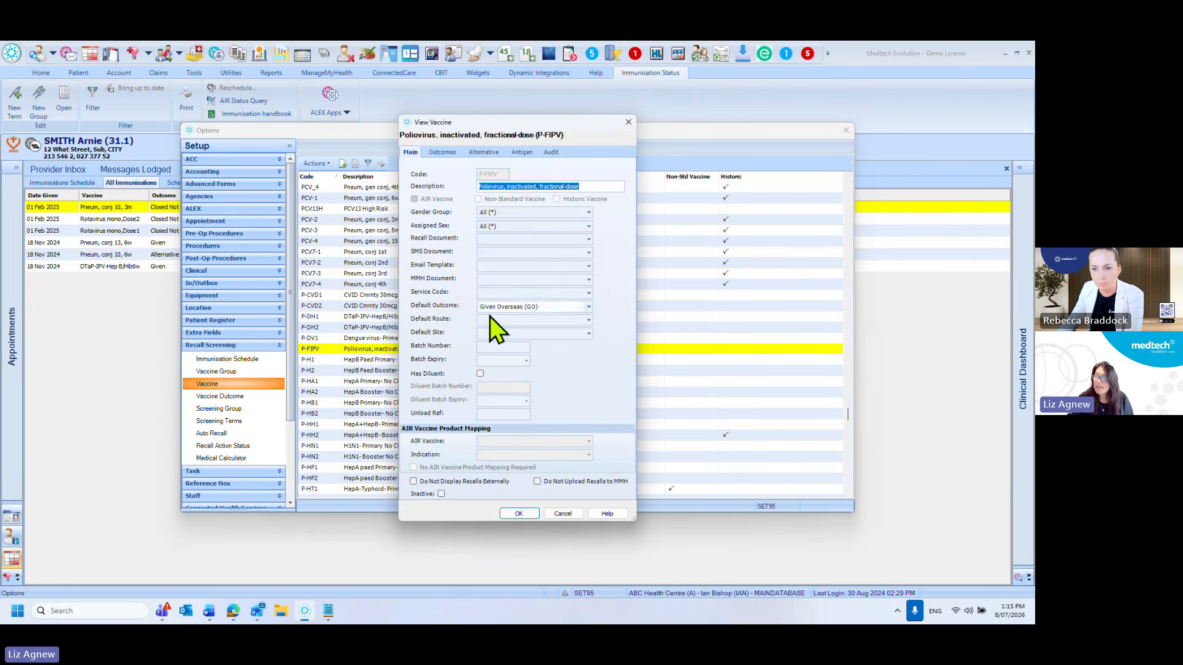
- Browse the available service codes for the P-FIPV vaccine, and close its details and the setup options without choosing one
click(511, 292)
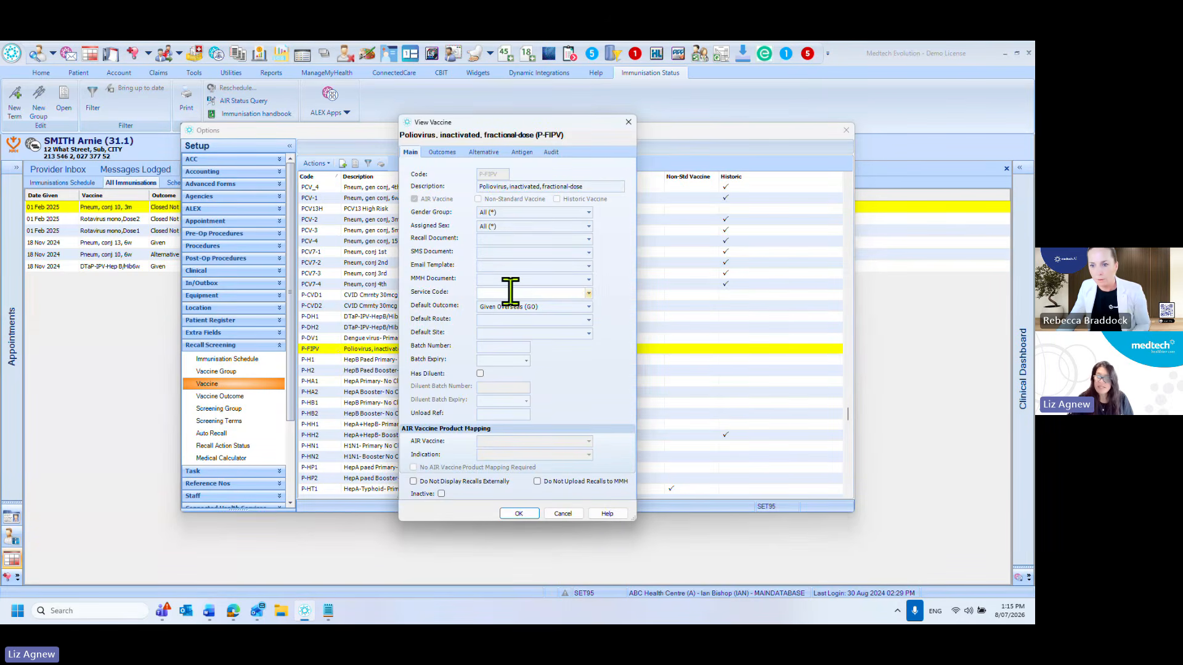
click(589, 293)
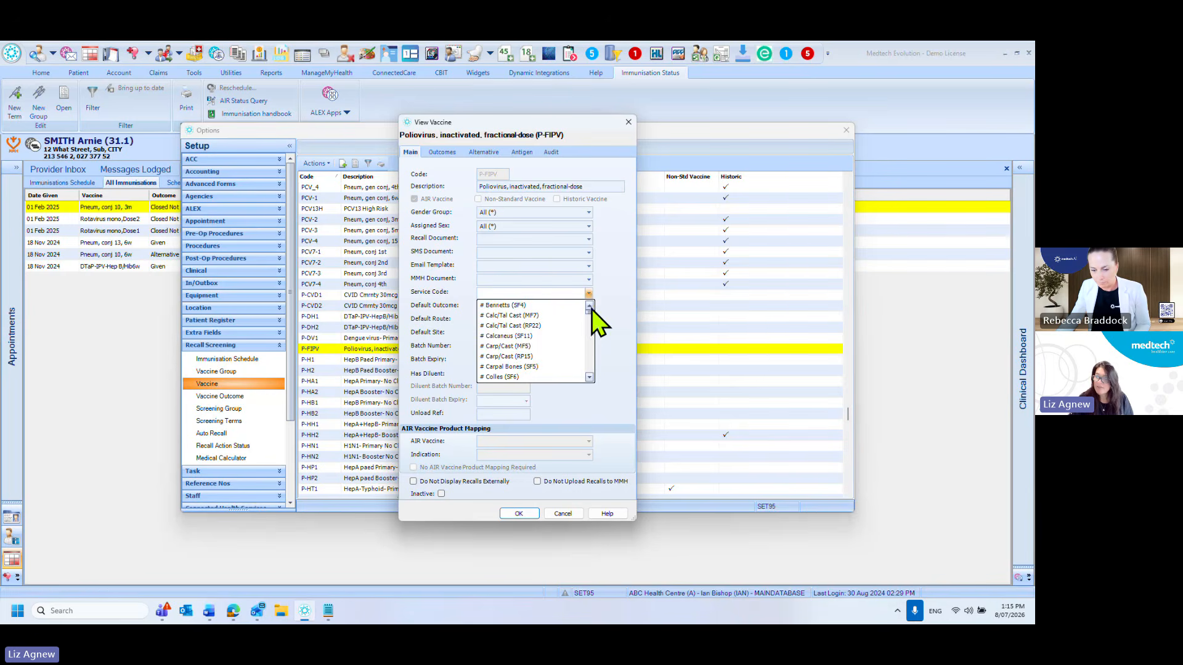
drag(590, 314, 590, 362)
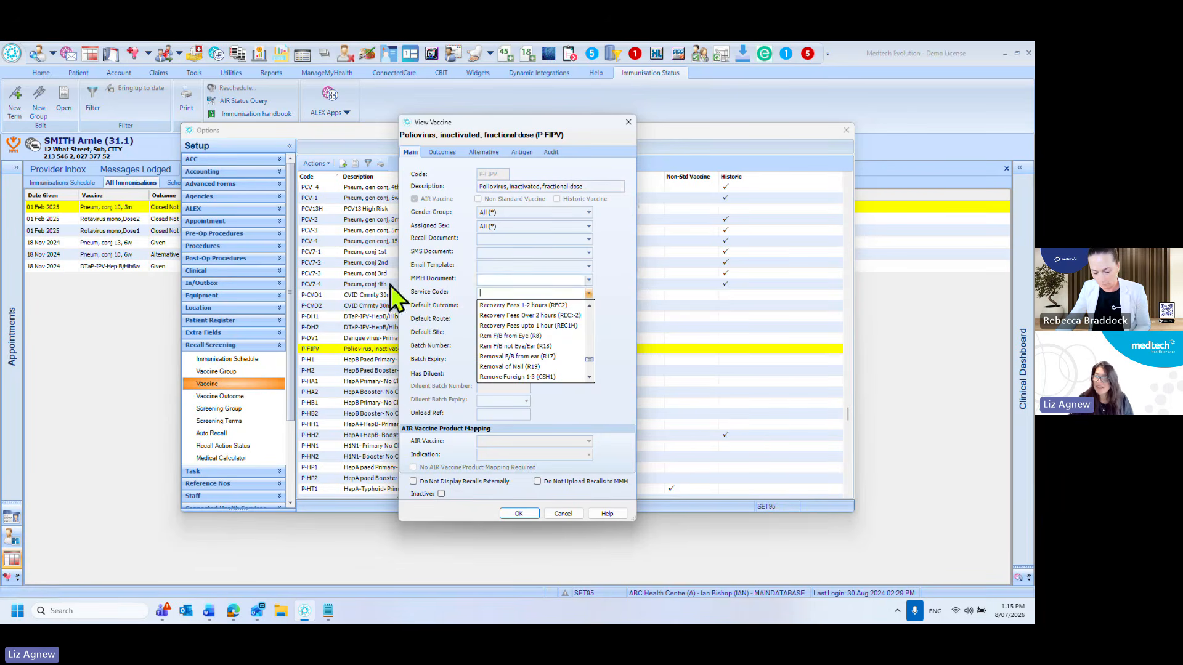
click(626, 124)
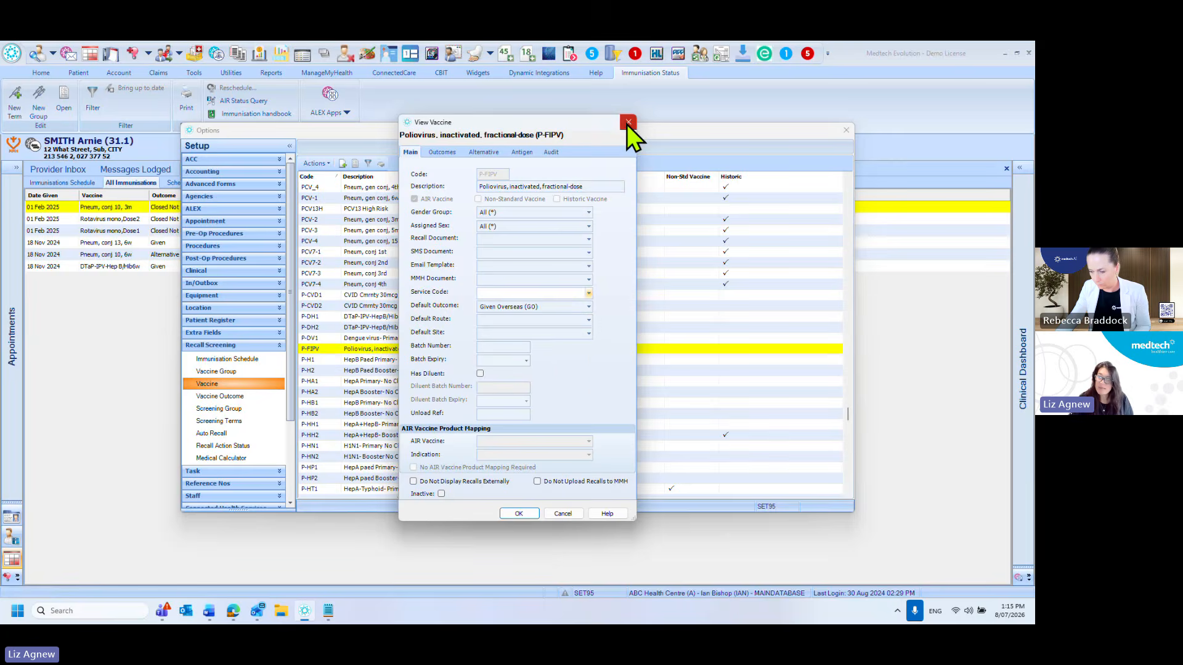
click(626, 125)
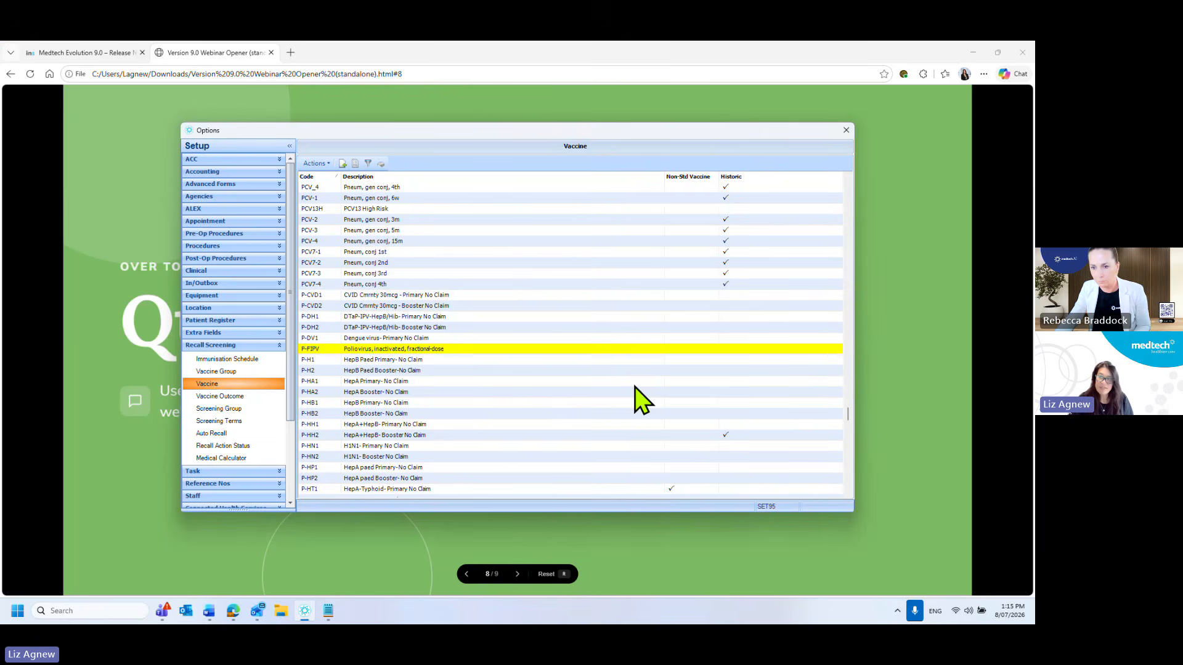
click(848, 130)
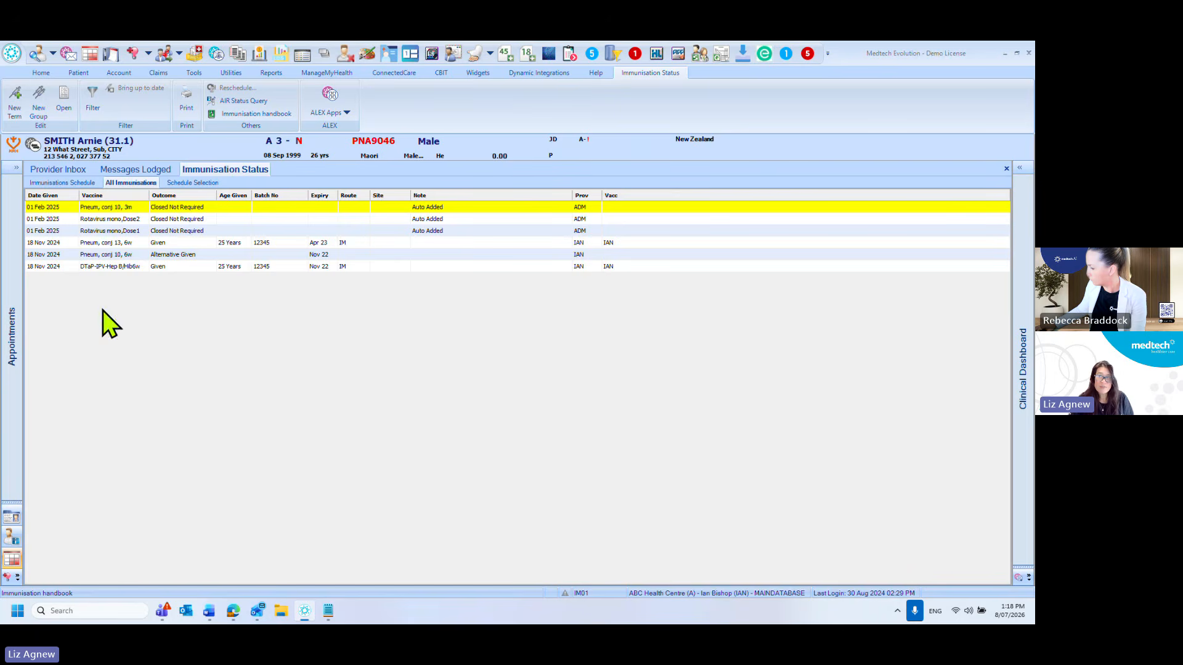
- View the group entry for the scheduled MMR 12m vaccine and cancel it, and check the patient's schedule selection before returning to the immunisations schedule
click(84, 185)
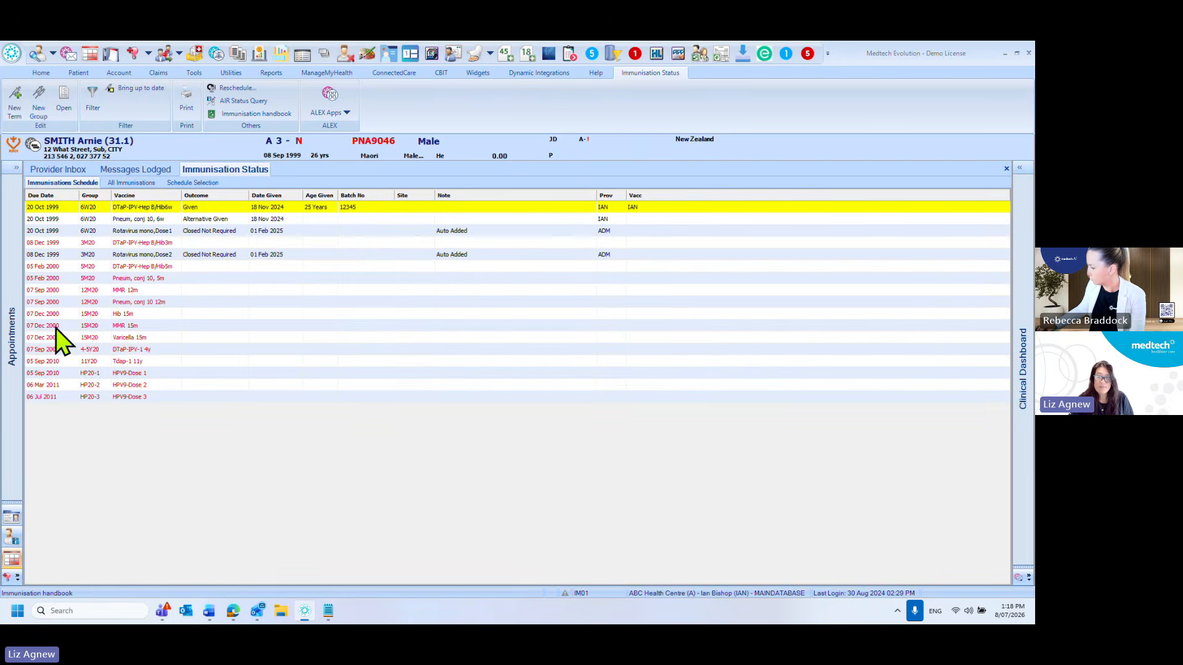
click(146, 294)
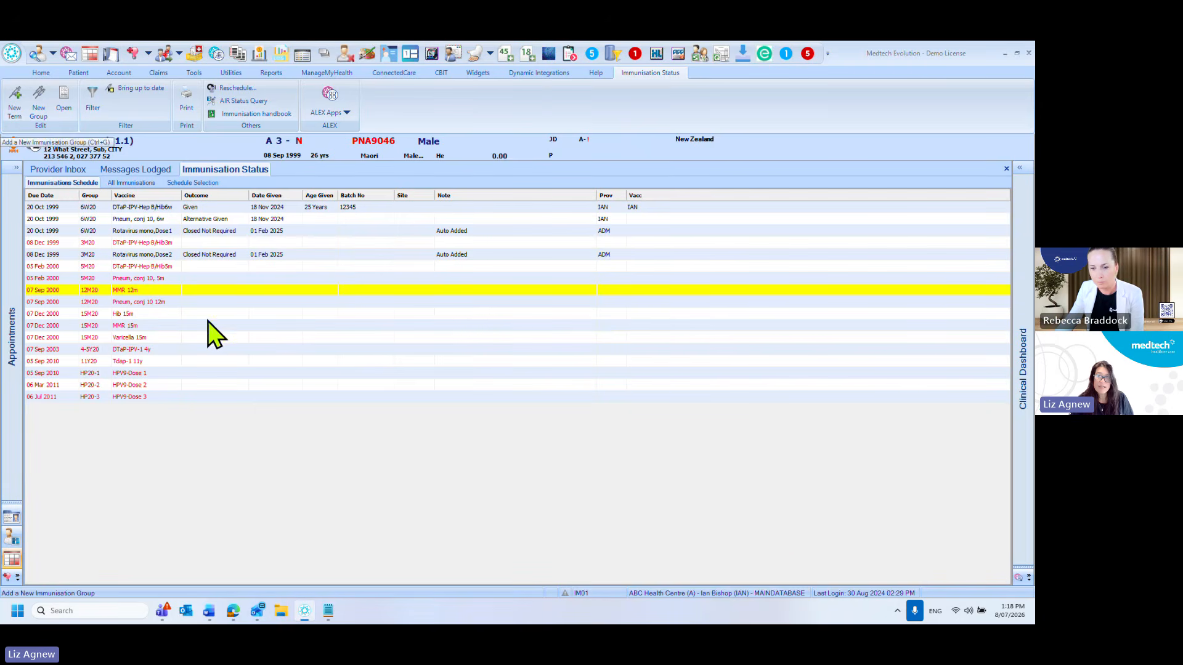
double_click(182, 295)
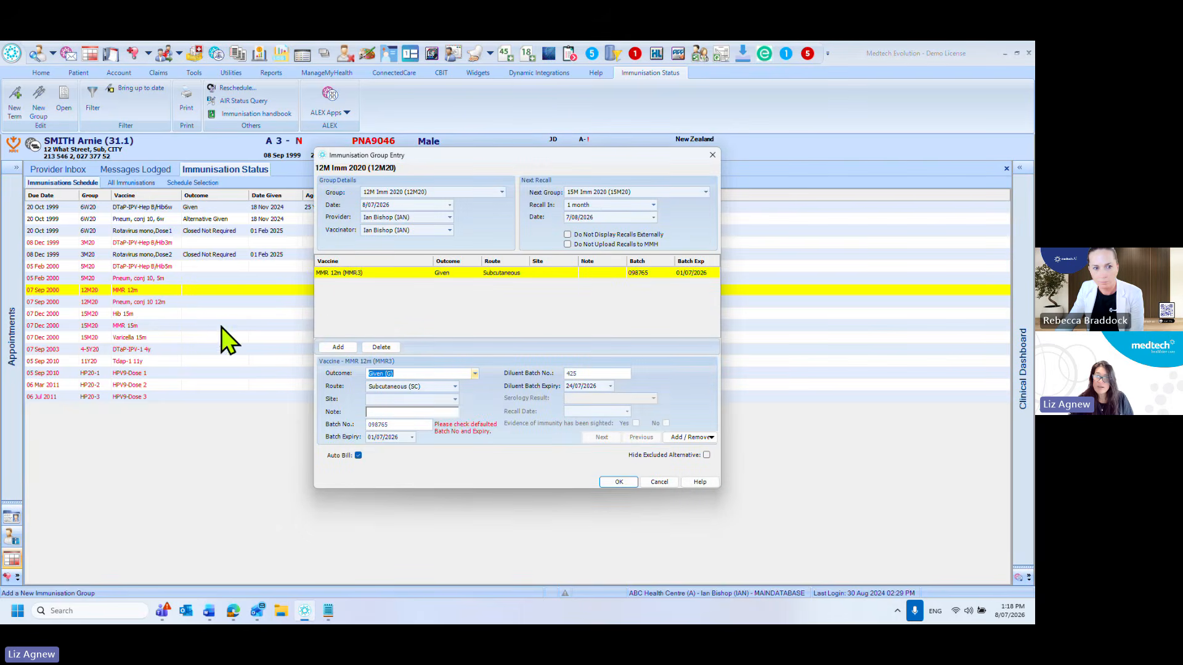
click(670, 485)
click(198, 184)
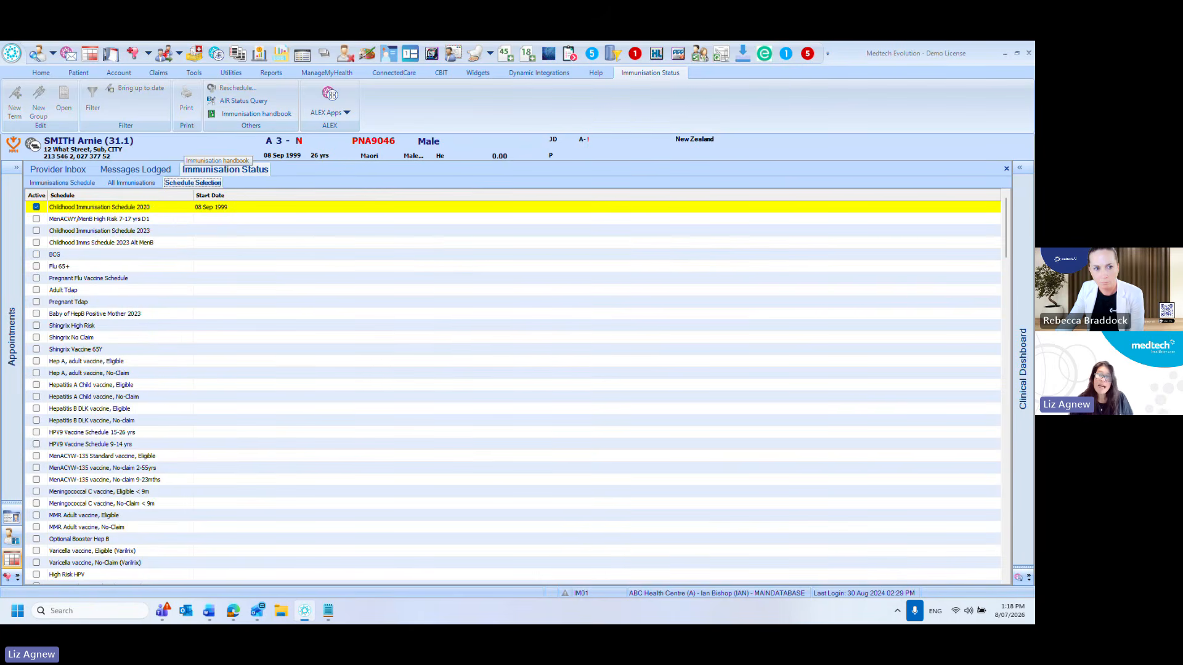
click(57, 183)
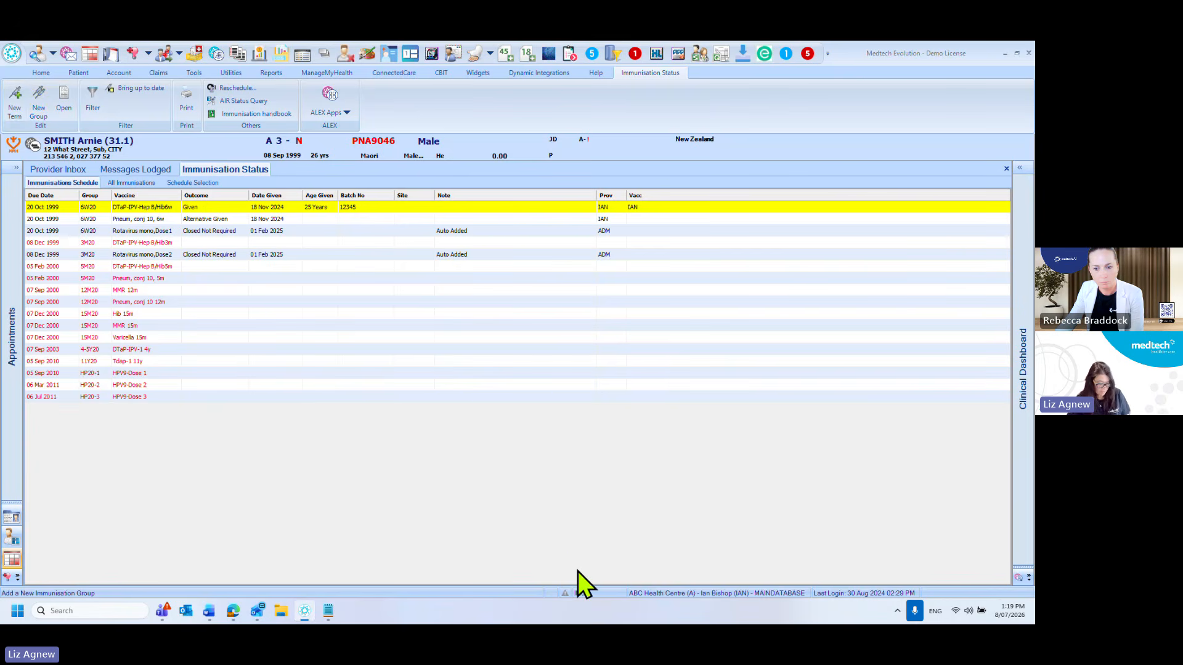
- Search the patient register for "TEST" and open the active 17-month-old test baby's record in the immunisation schedule
key(F2)
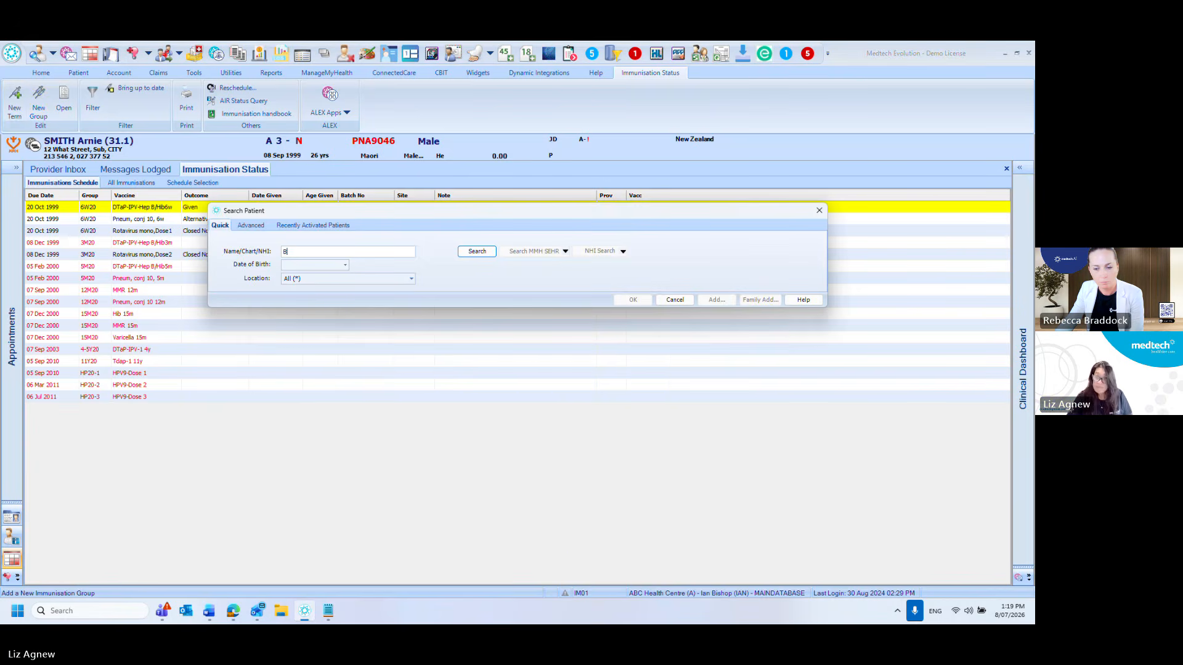
text(TEST)
key(Return)
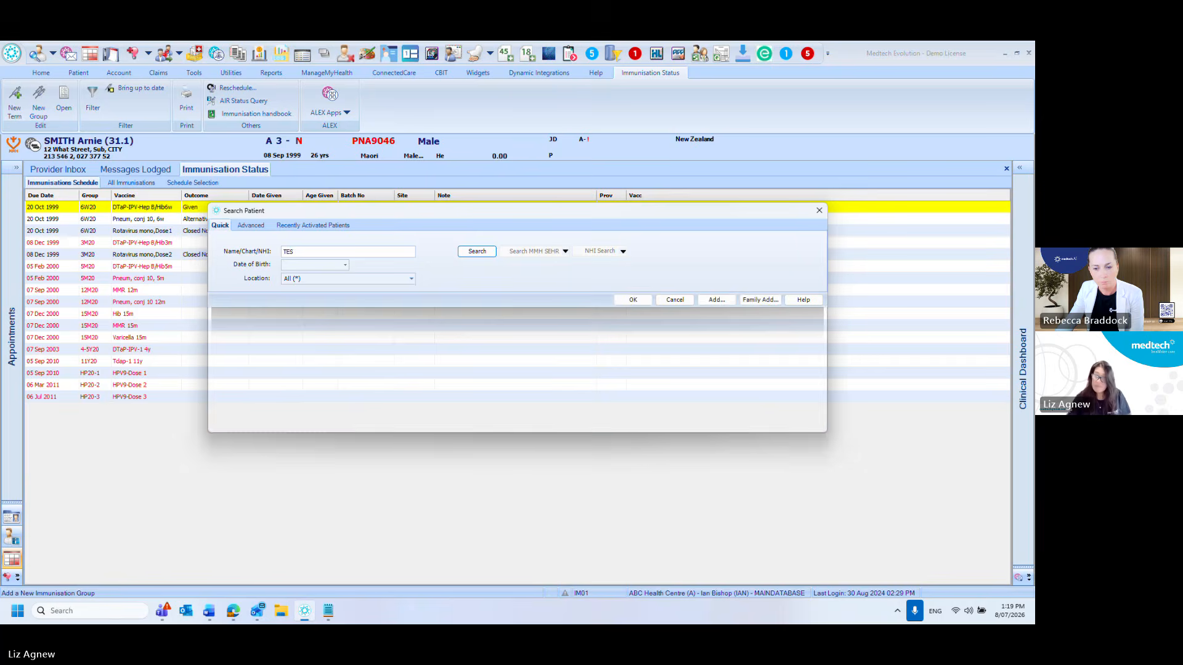
key(Down)
key(Down)
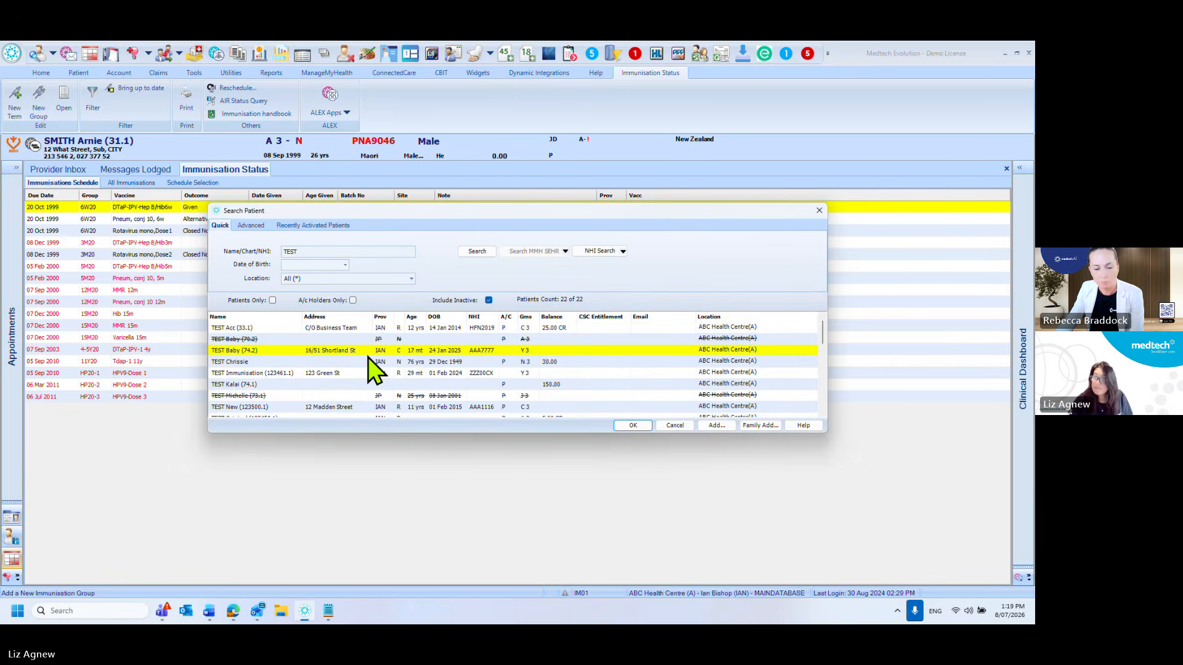
click(634, 427)
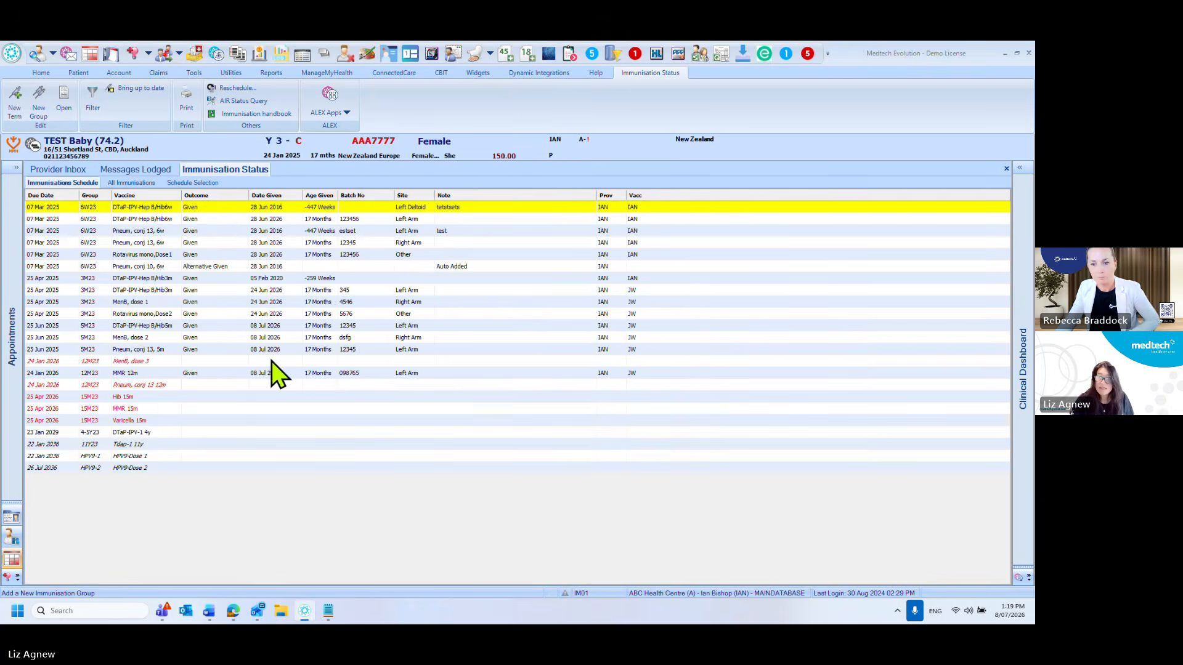
- Open the group entry for the scheduled Hib 15m vaccine, setting its site to Left Arm (LA) and batch expiry to 08/07/2026
click(142, 397)
double_click(142, 397)
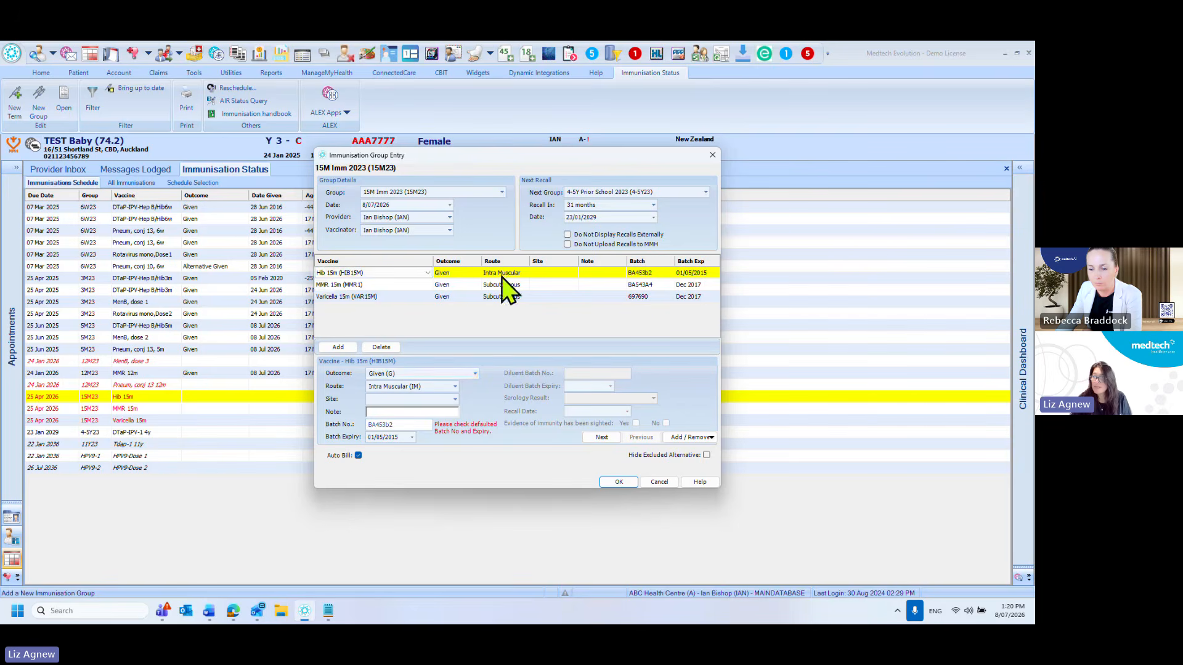
click(455, 400)
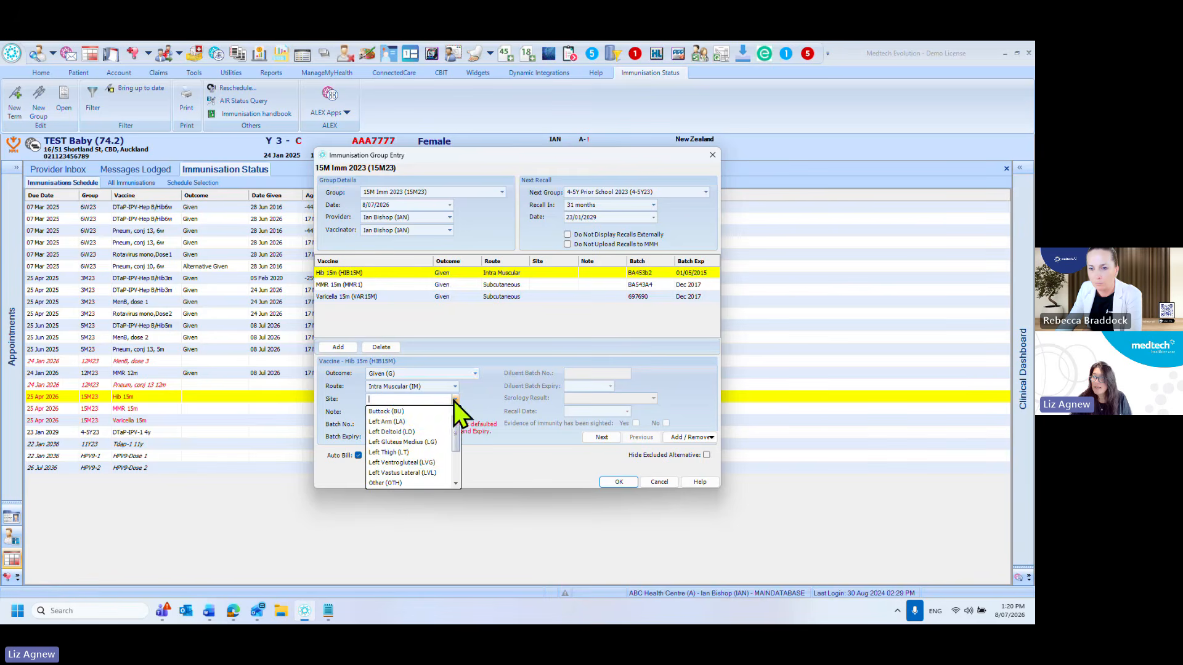
click(442, 423)
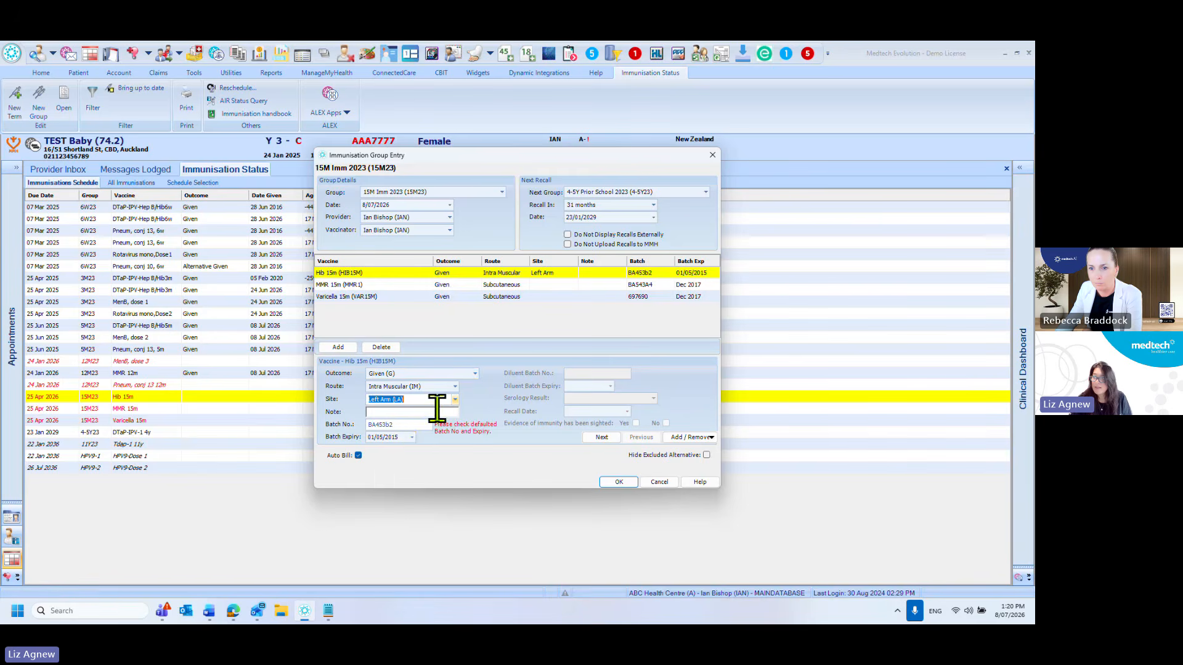
click(412, 438)
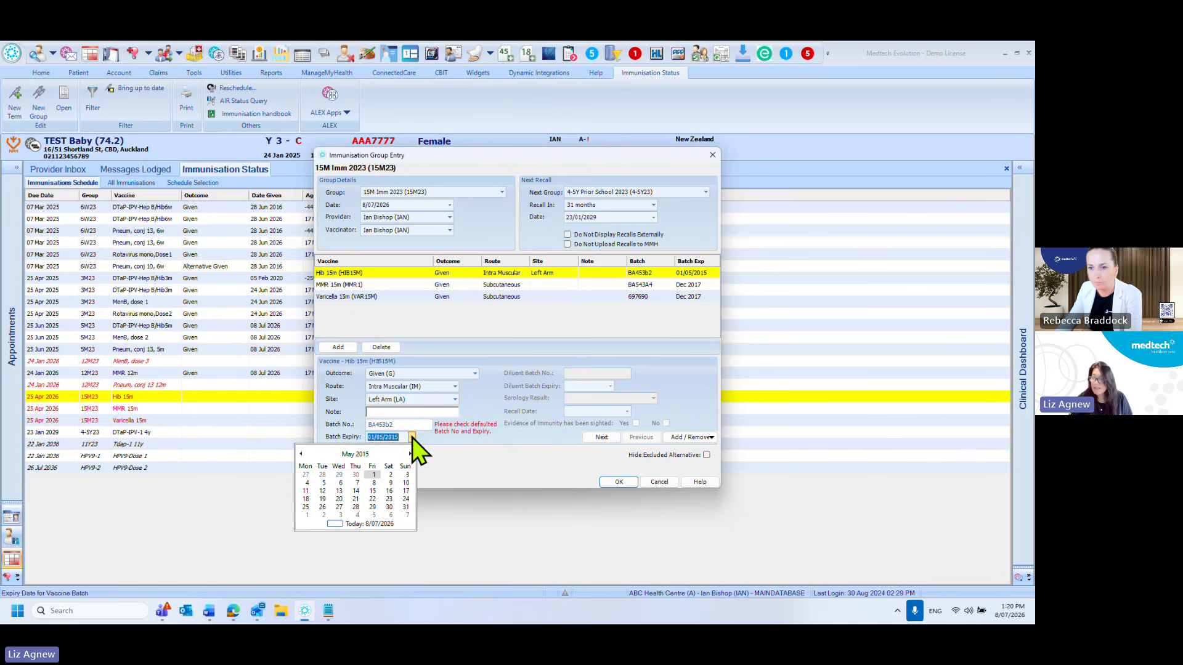
click(374, 526)
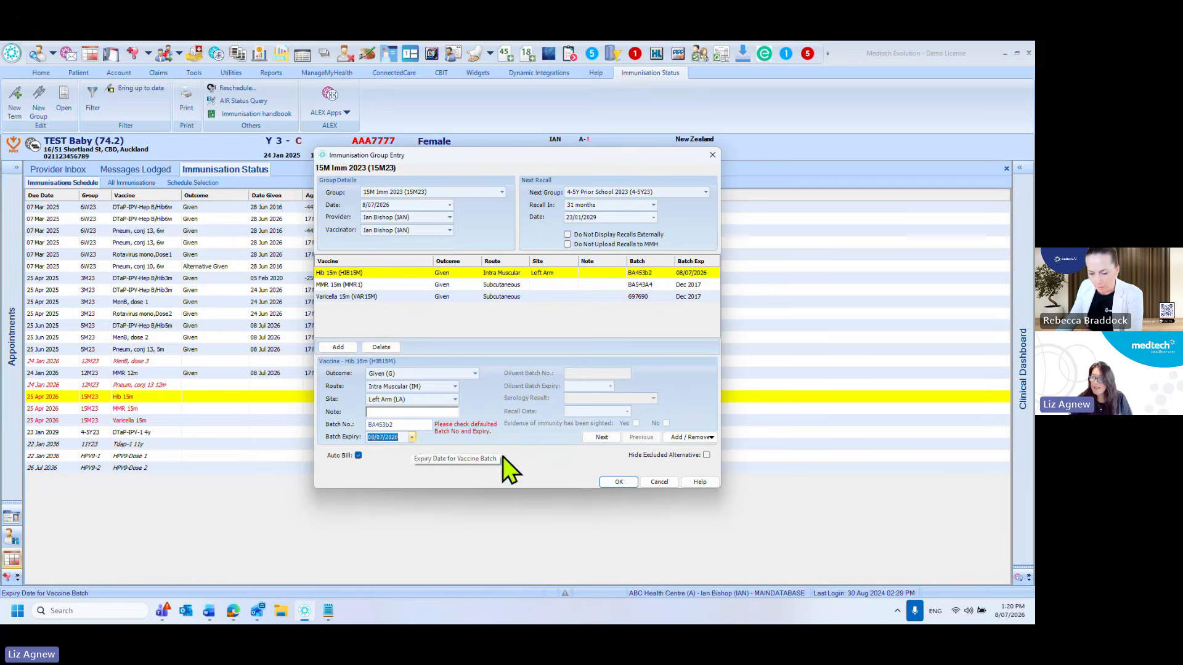
- Try to save the 15M Imm 2023 group entry, review the AIR missing entries for each vaccine, and cancel the entry
click(619, 482)
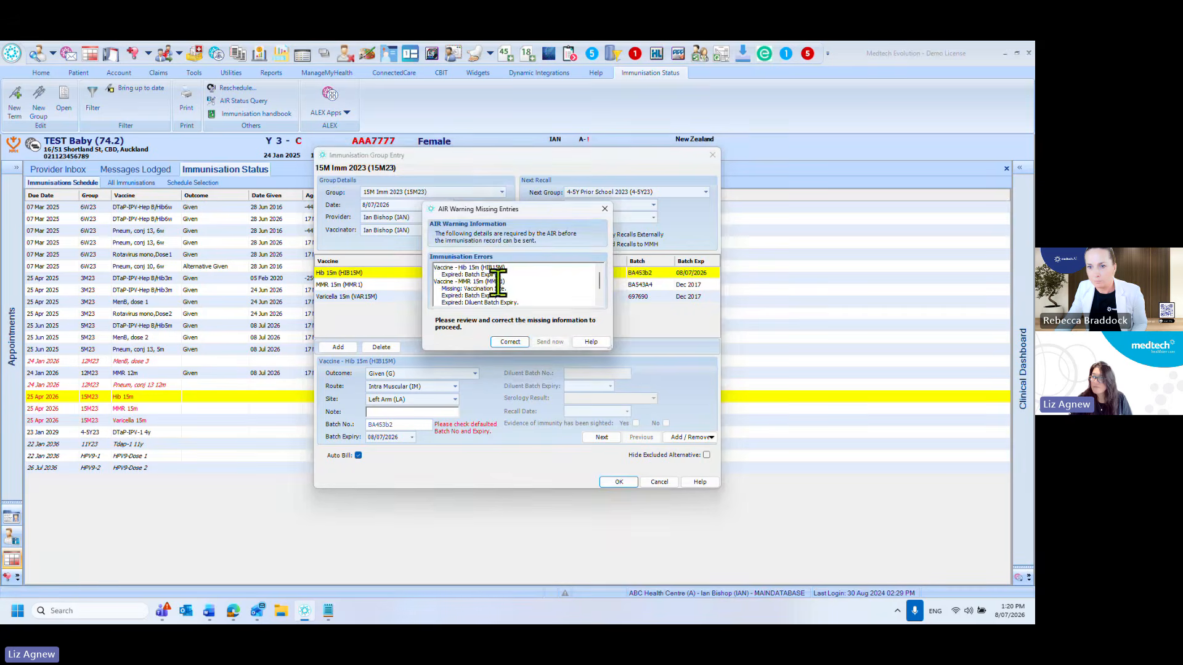
drag(549, 213, 645, 325)
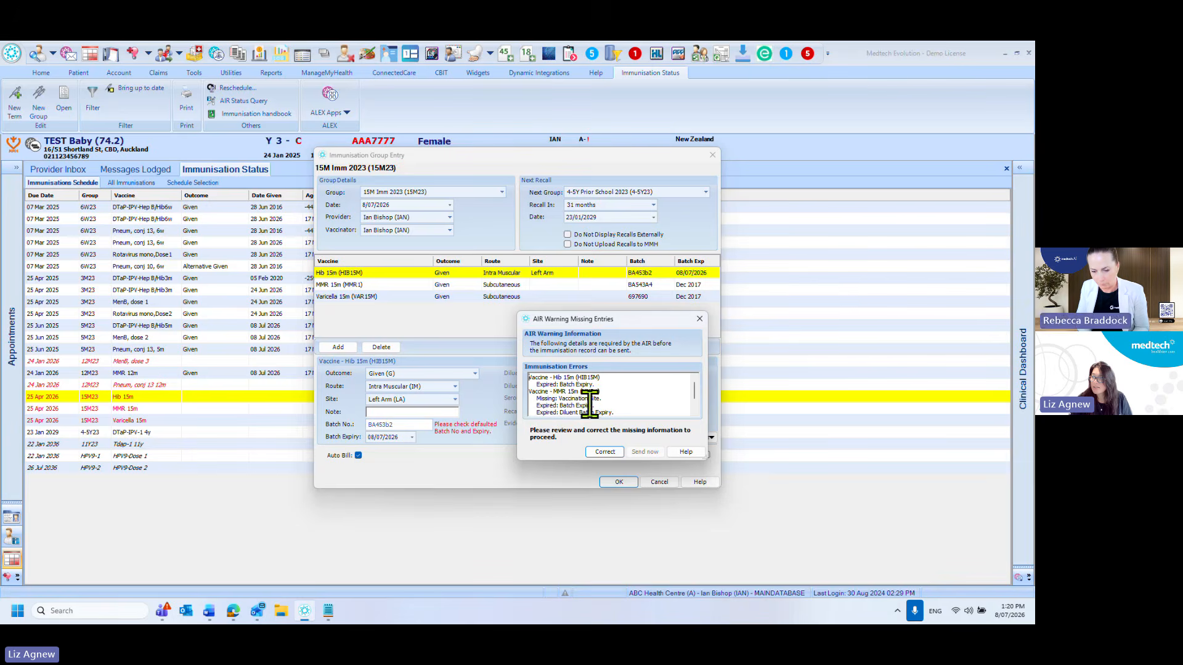
click(695, 412)
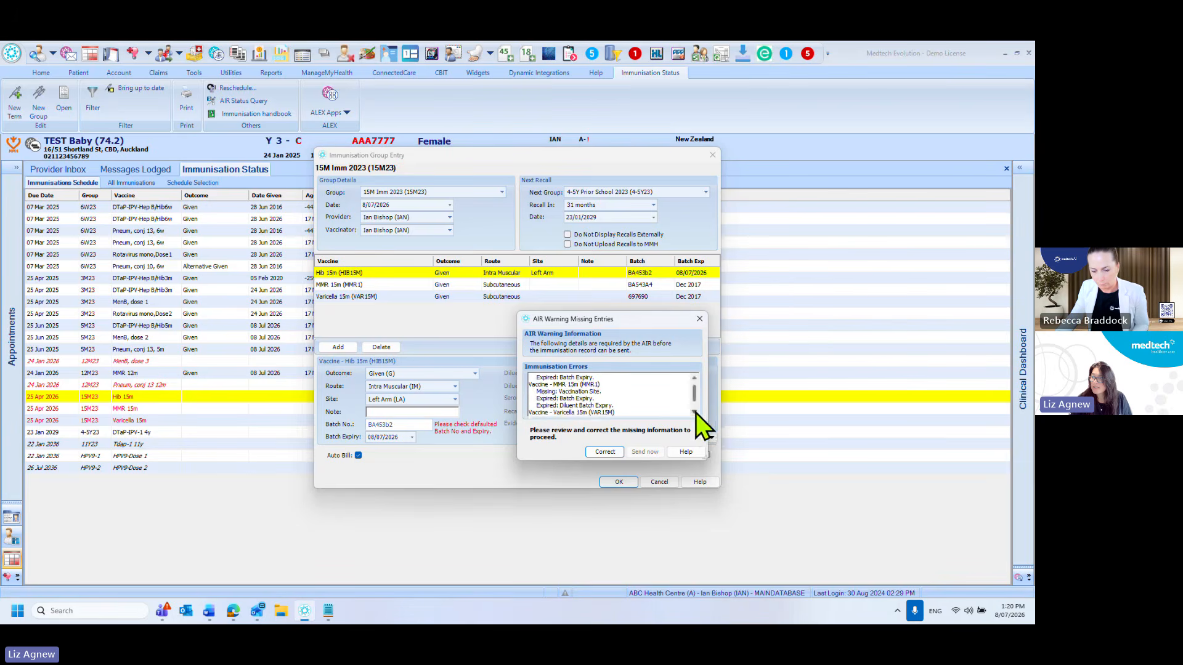
click(695, 411)
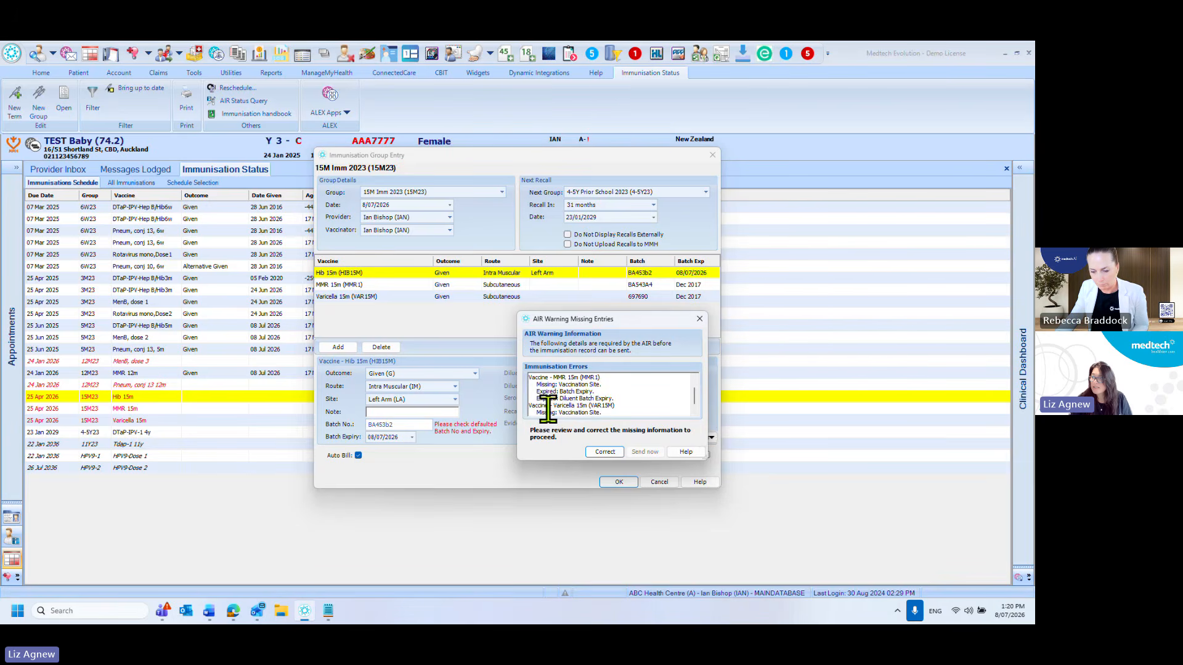
click(601, 455)
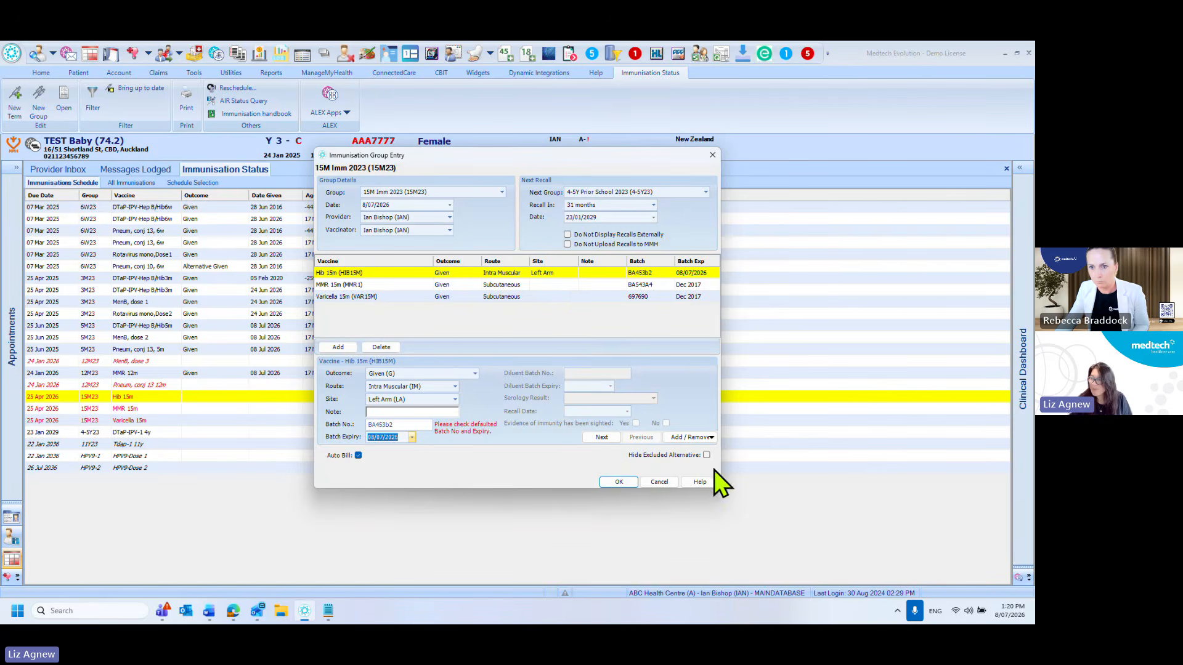
click(659, 482)
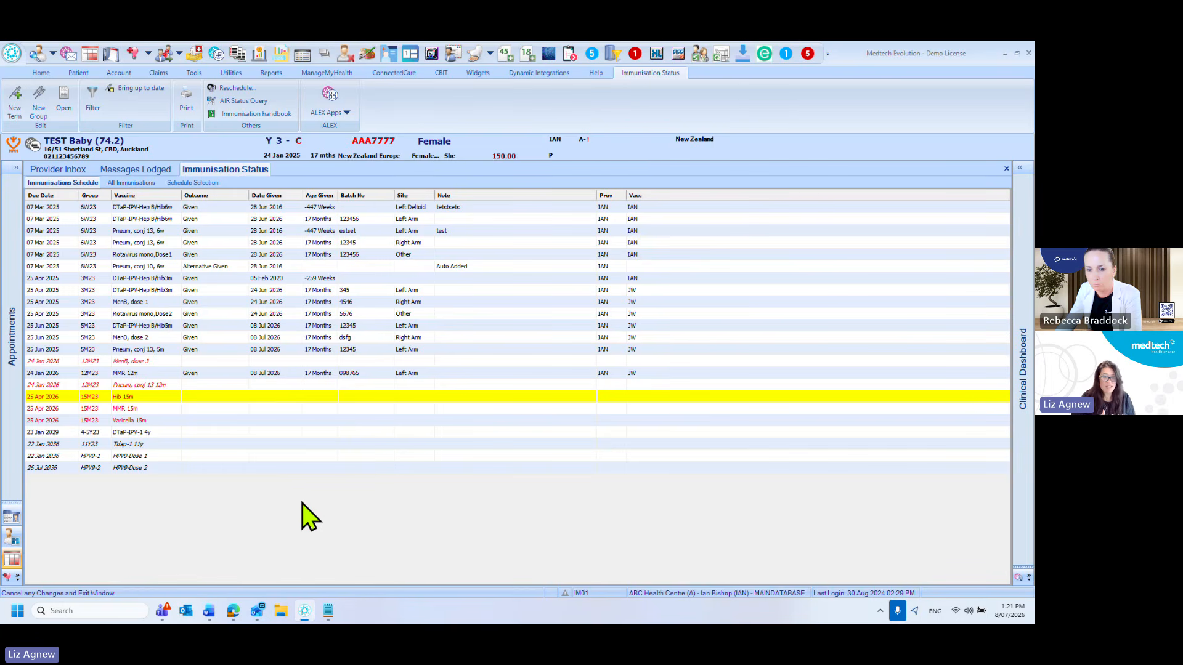
- View the details of the vaccine "CVID Cmrnty 10mcg -11" in the Recall Screening vaccine setup and close them
click(14, 53)
click(97, 300)
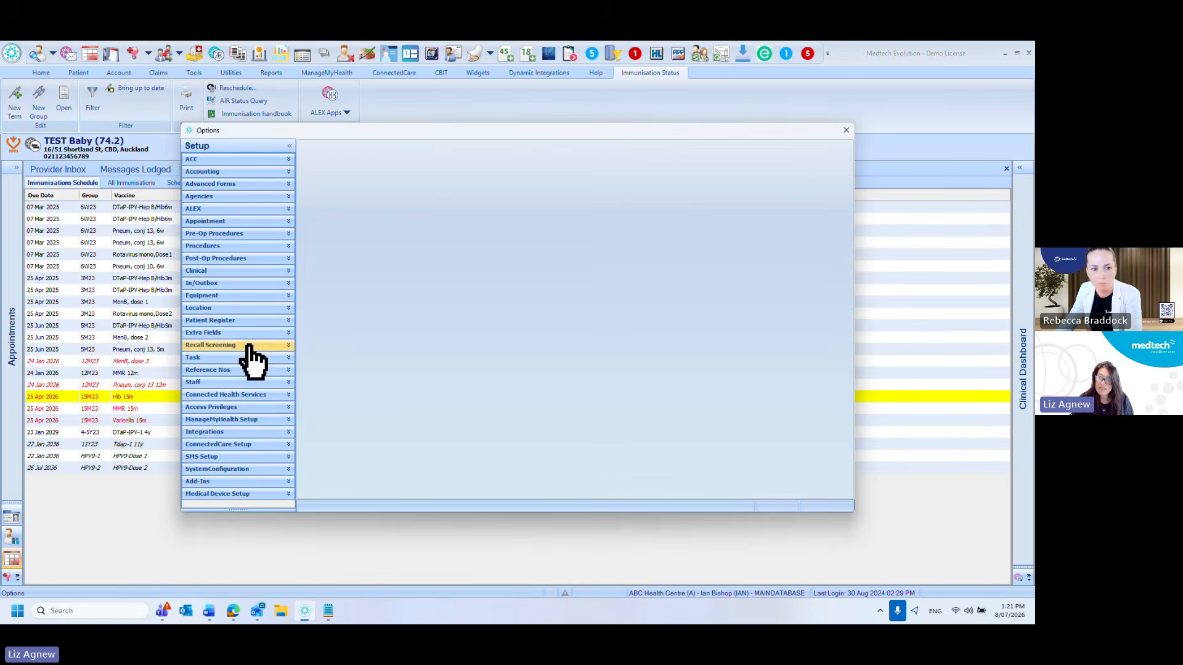
click(251, 345)
click(251, 383)
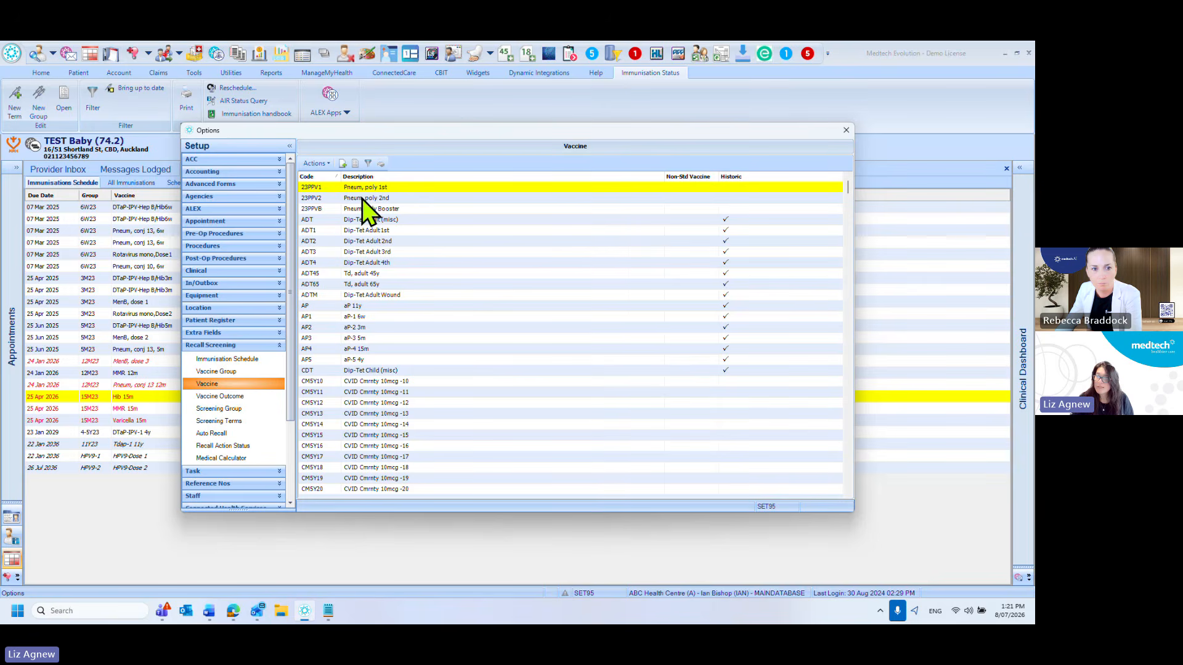
double_click(381, 393)
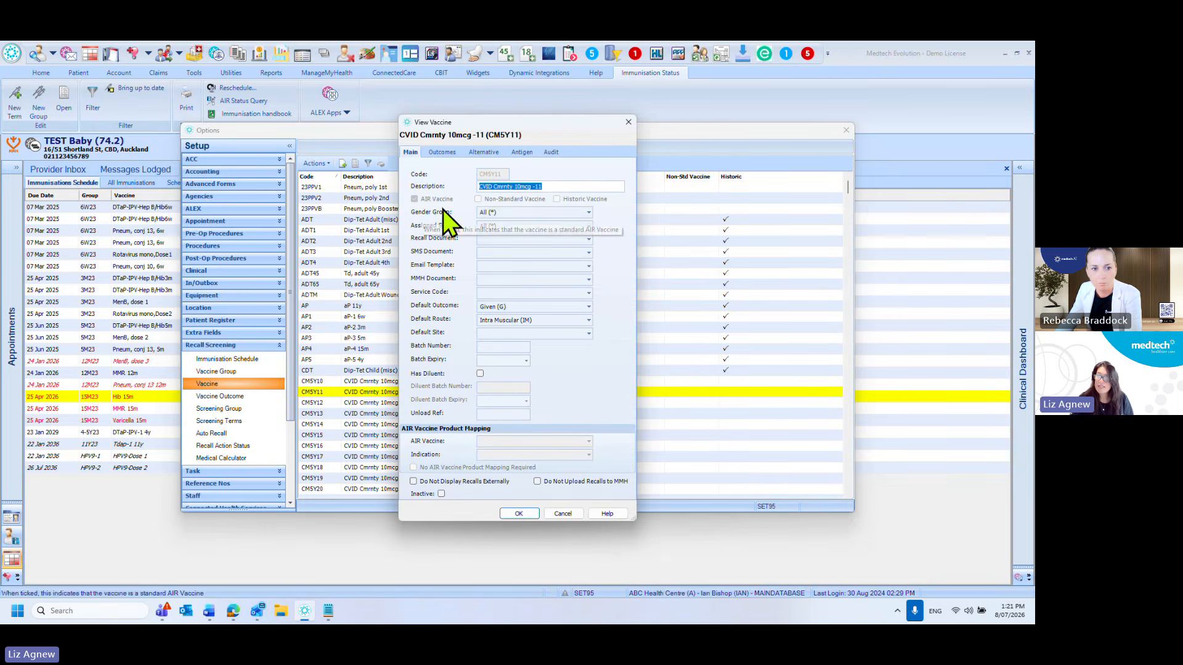
click(628, 122)
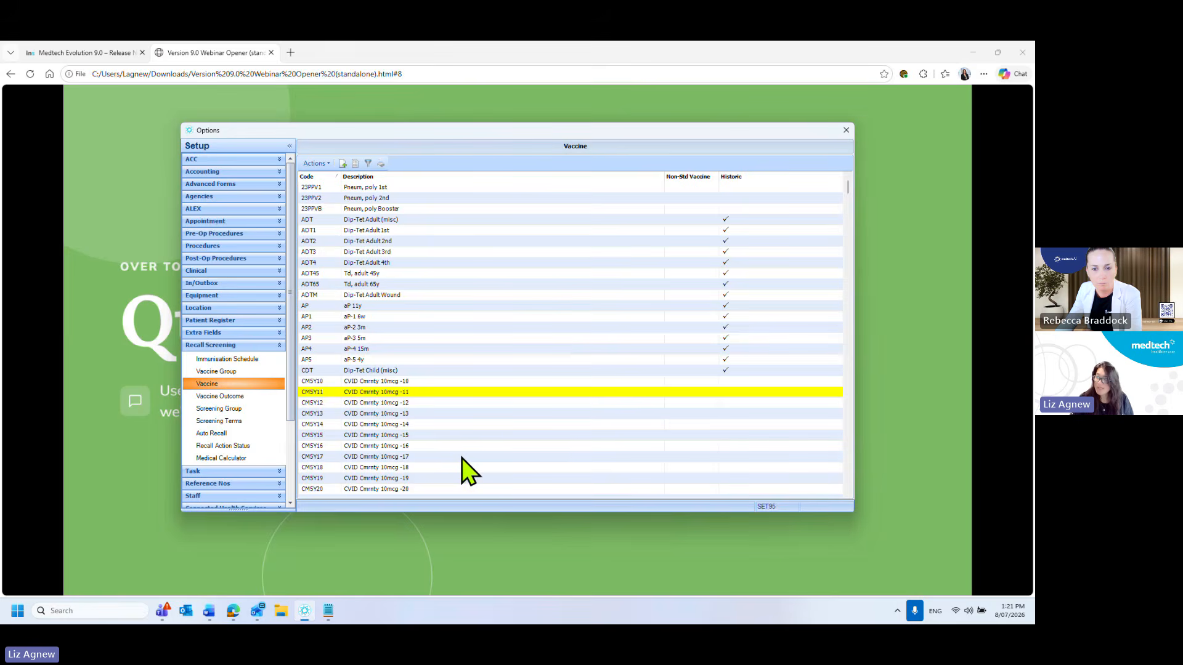
- Find the vaccine "Flu 75+" (FLU75) in the vaccine list, view its details, and cancel without changes
click(849, 482)
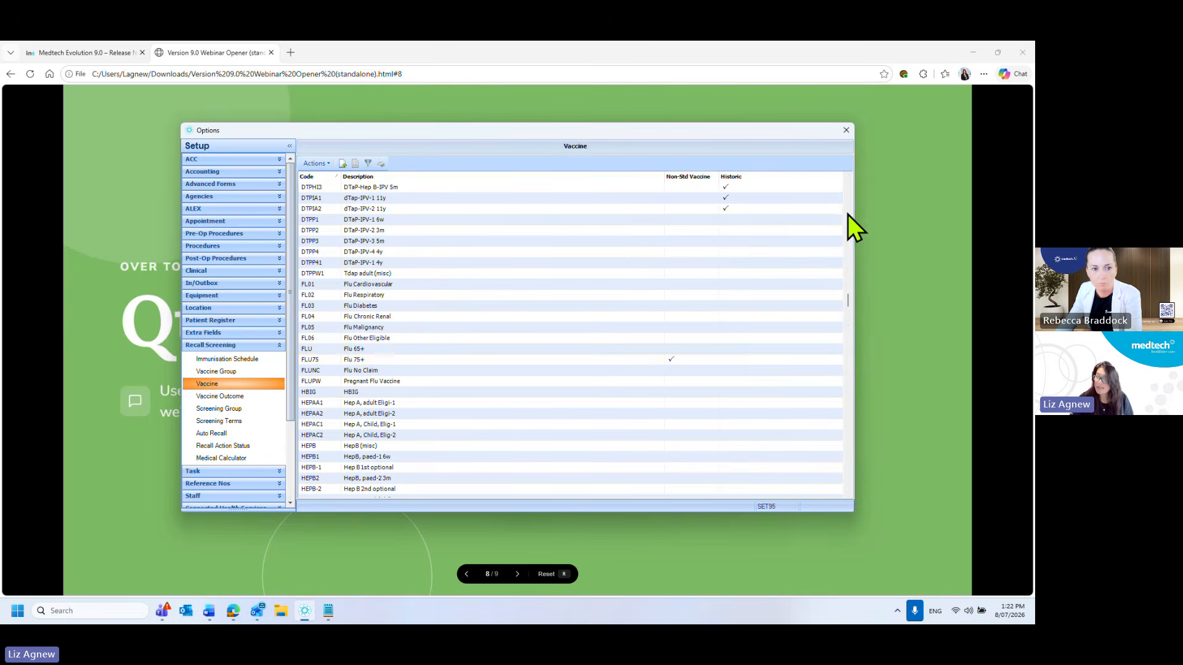
double_click(374, 360)
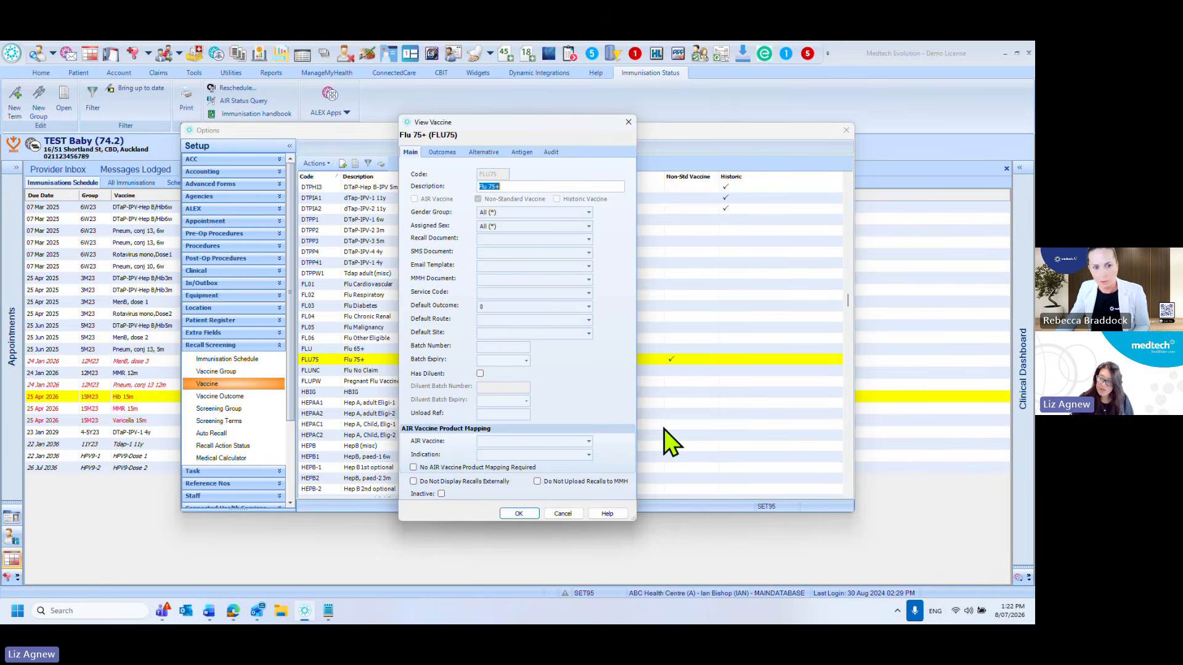
click(568, 514)
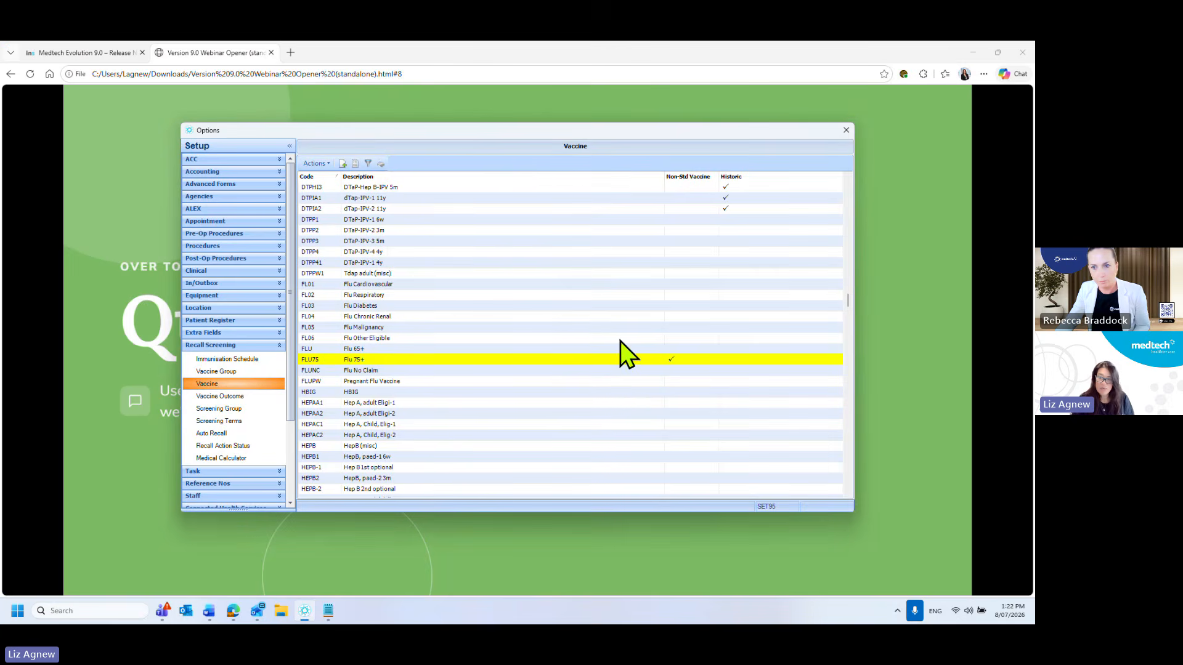
- Close the setup options, switch to the webinar presentation in the browser, and advance it to the closing thank-you slide
click(845, 131)
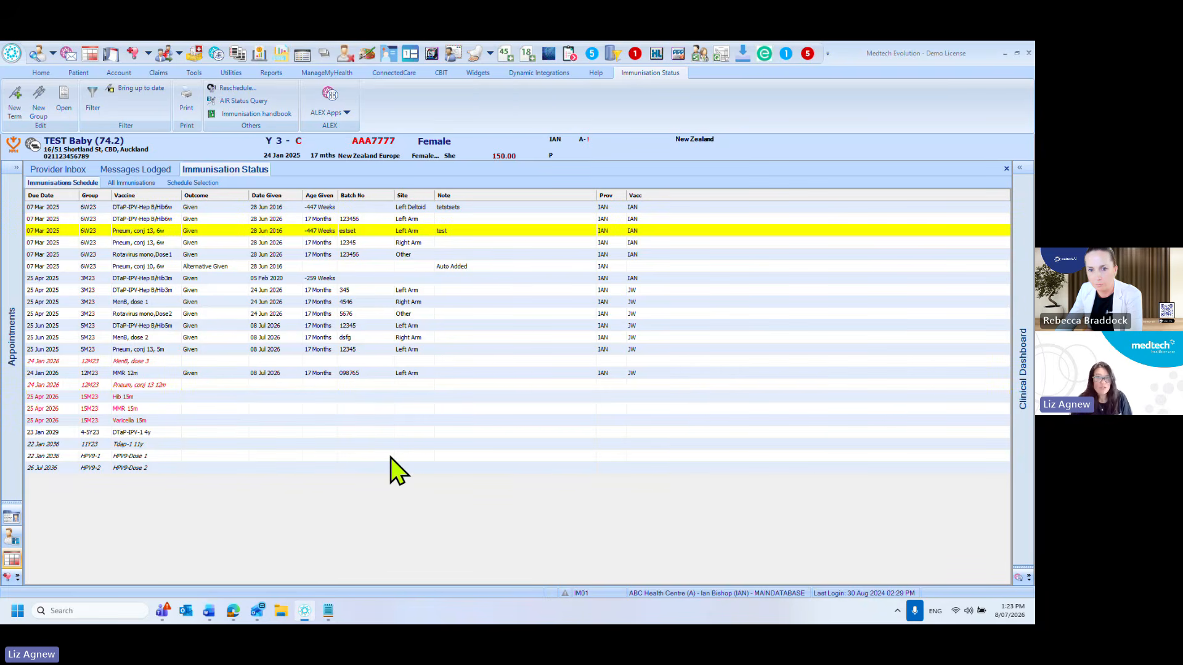
click(1007, 57)
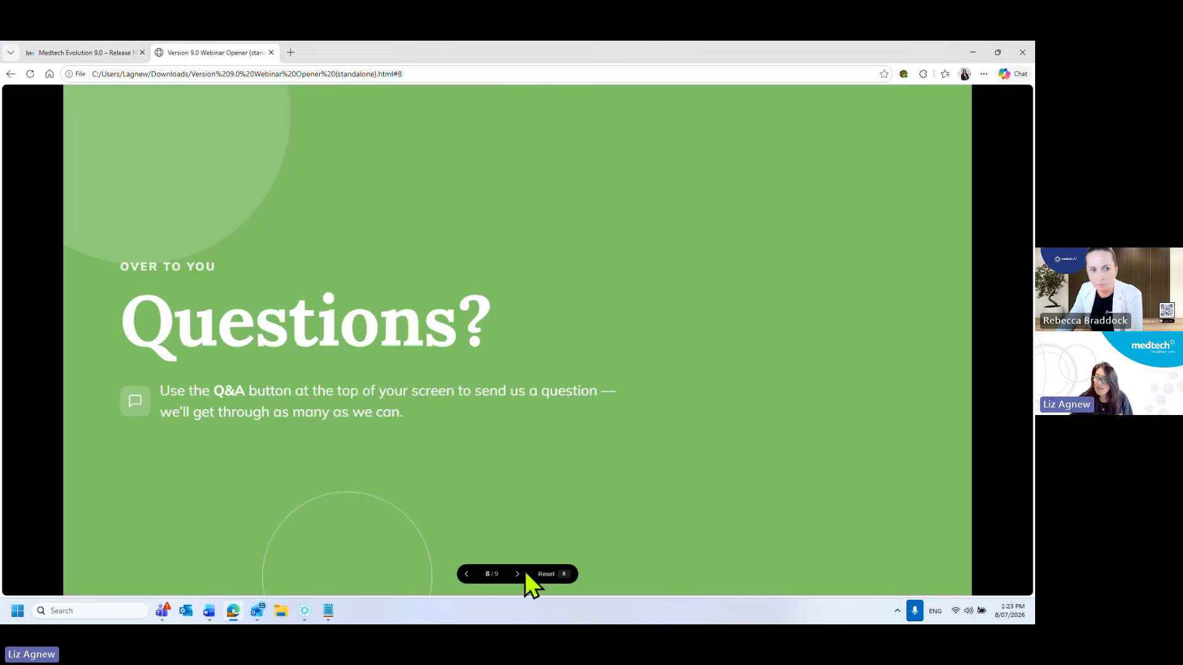
click(518, 574)
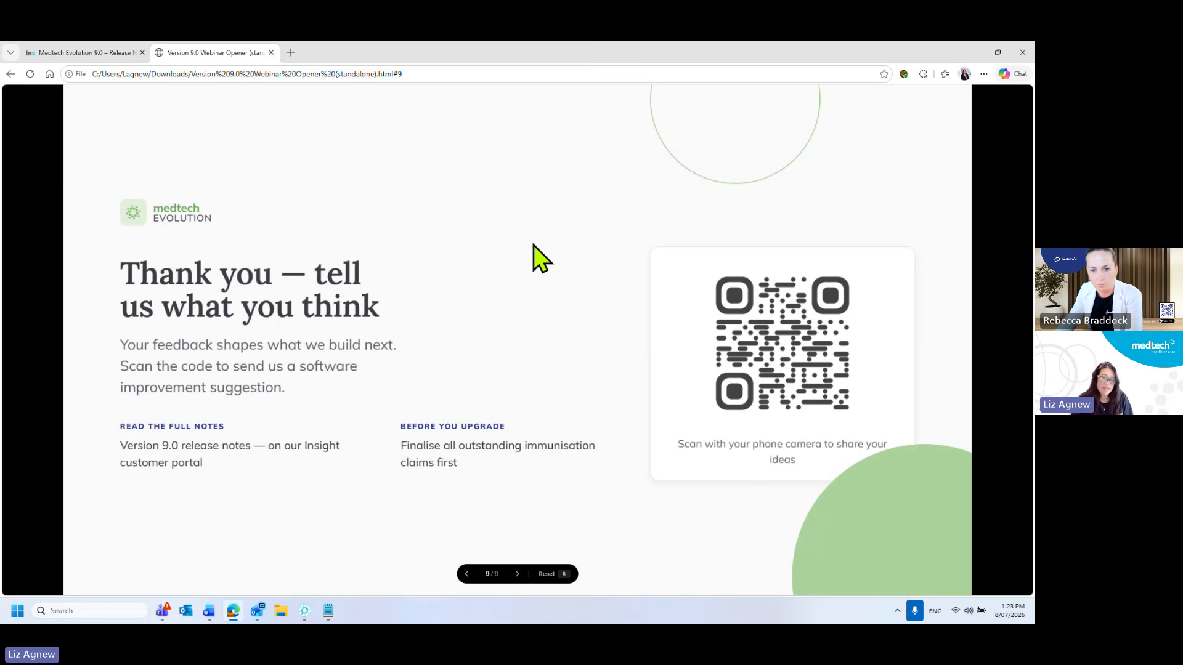